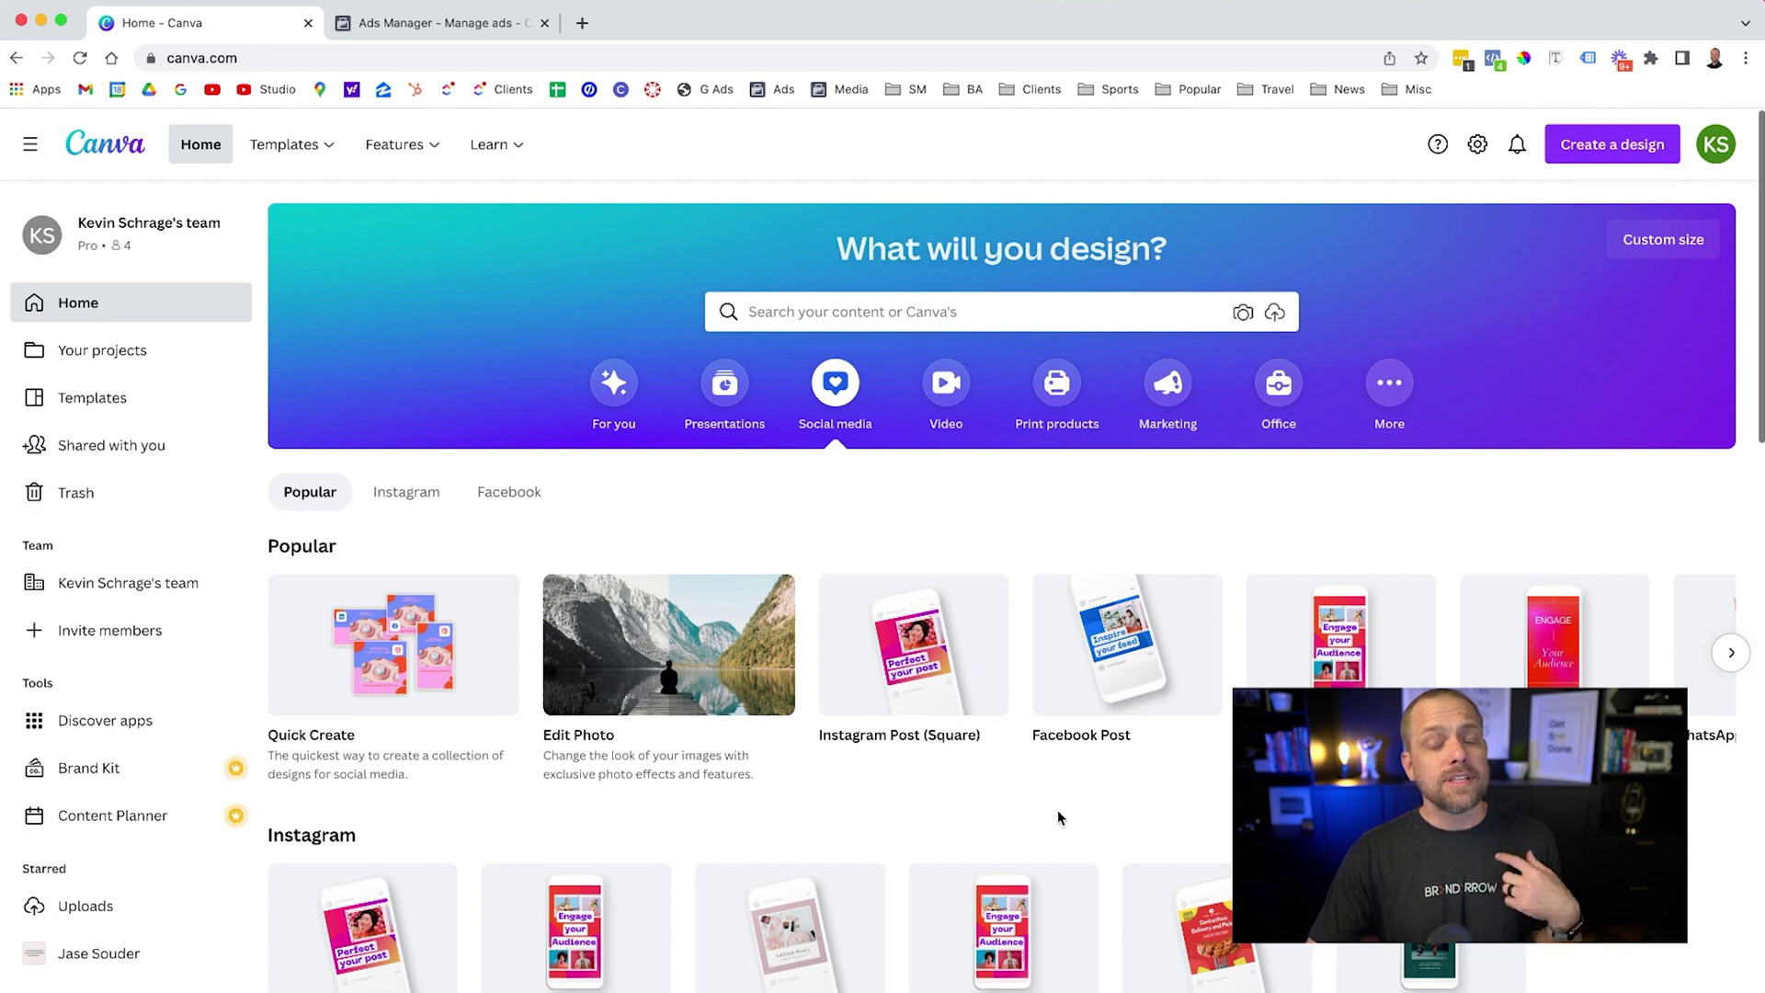
Create a blank 1080 × 1080 px square Instagram post design.
{"action": "mouse_move", "coordinate": [963, 643]}
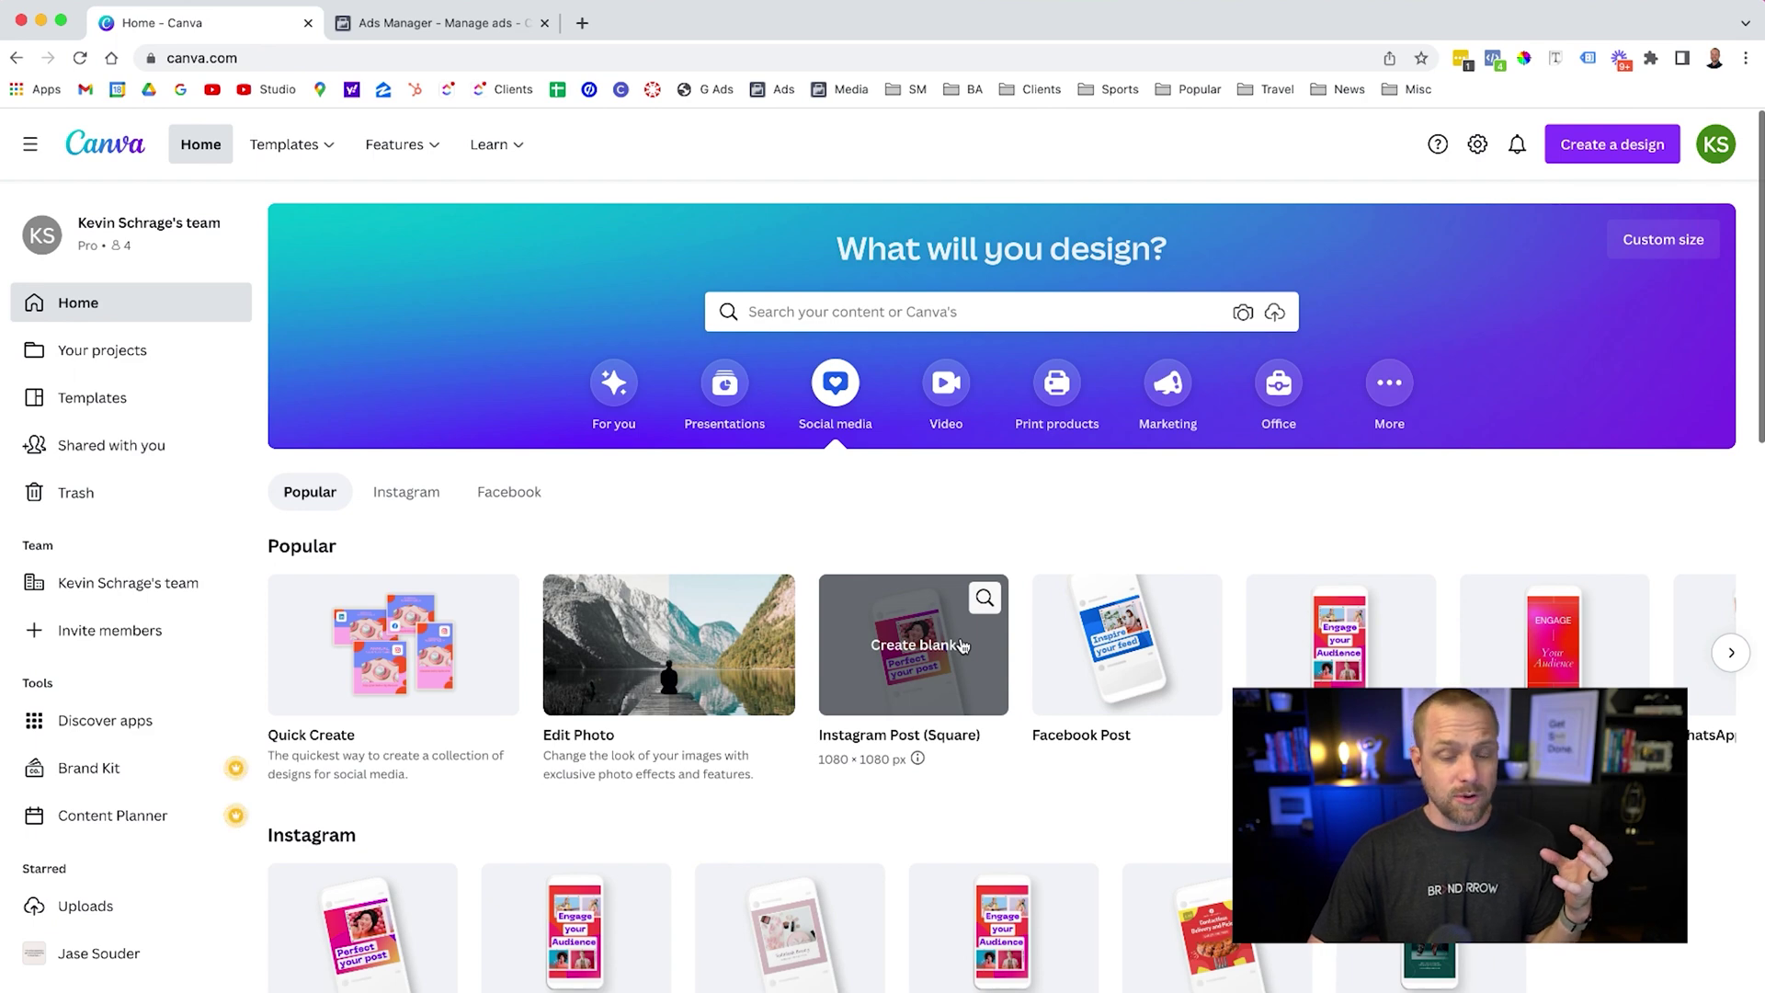
{"action": "left_click", "coordinate": [963, 646]}
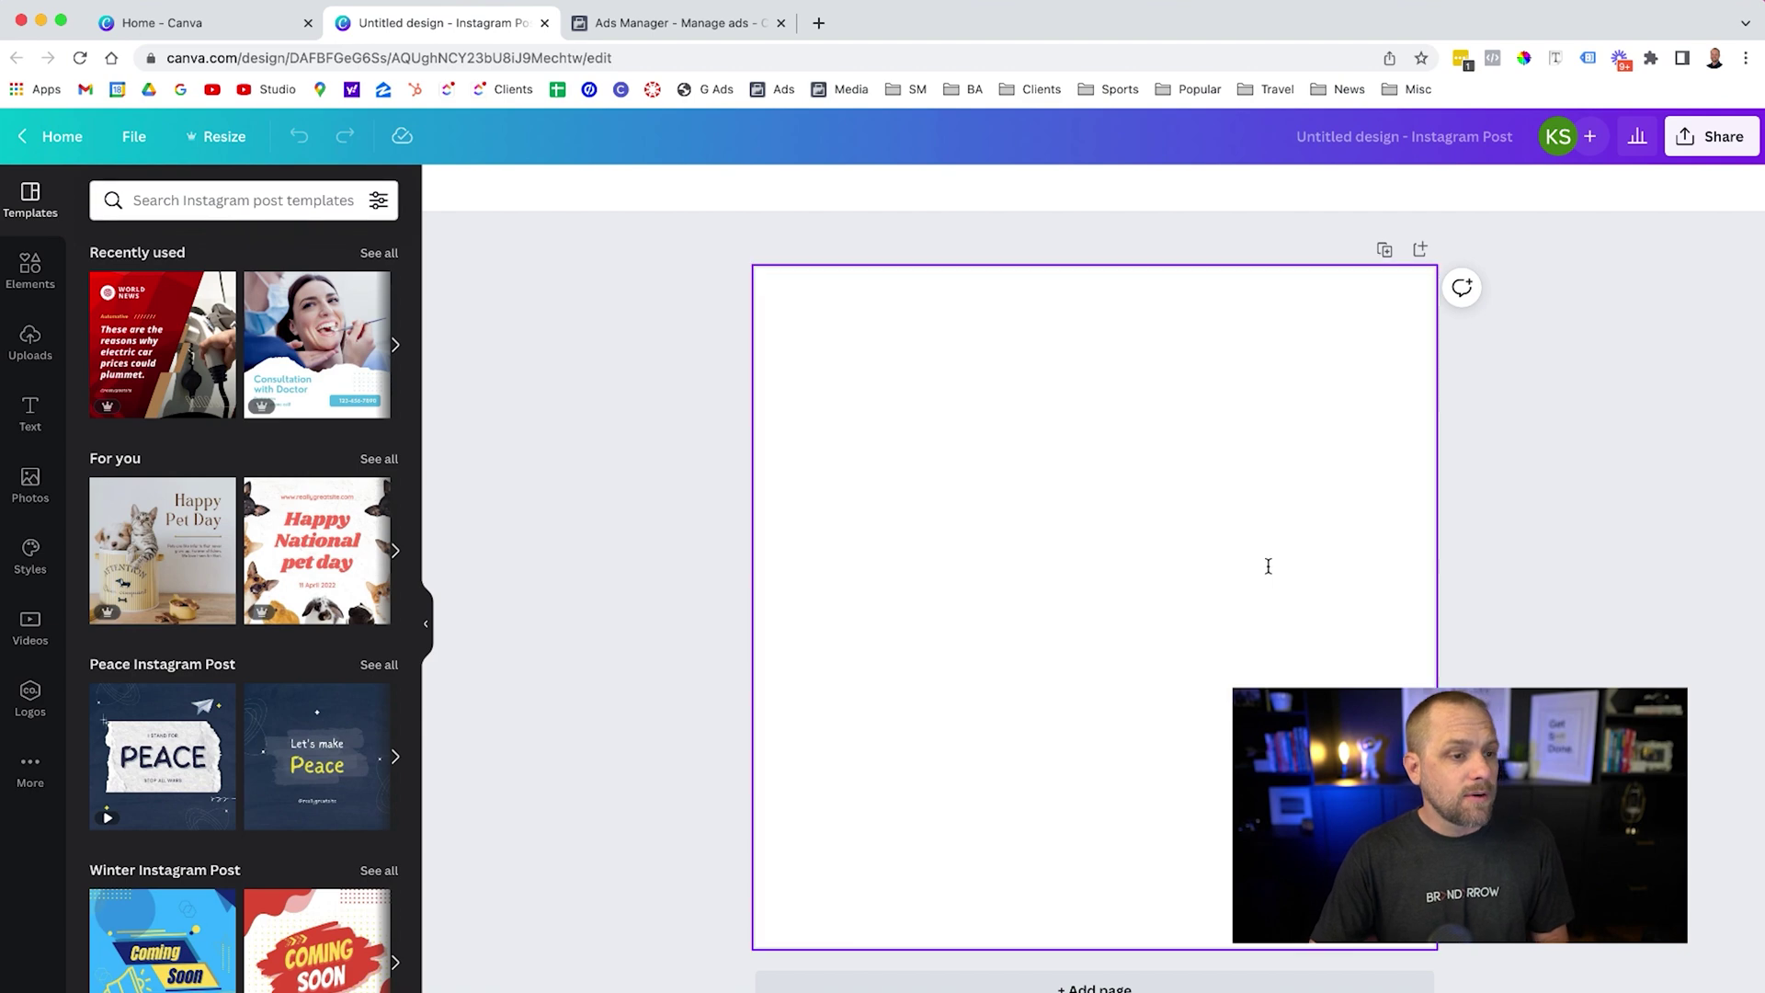
Search templates for 'dog walking' and apply the Stress-free, fun dog walking template.
{"action": "left_click", "coordinate": [216, 199]}
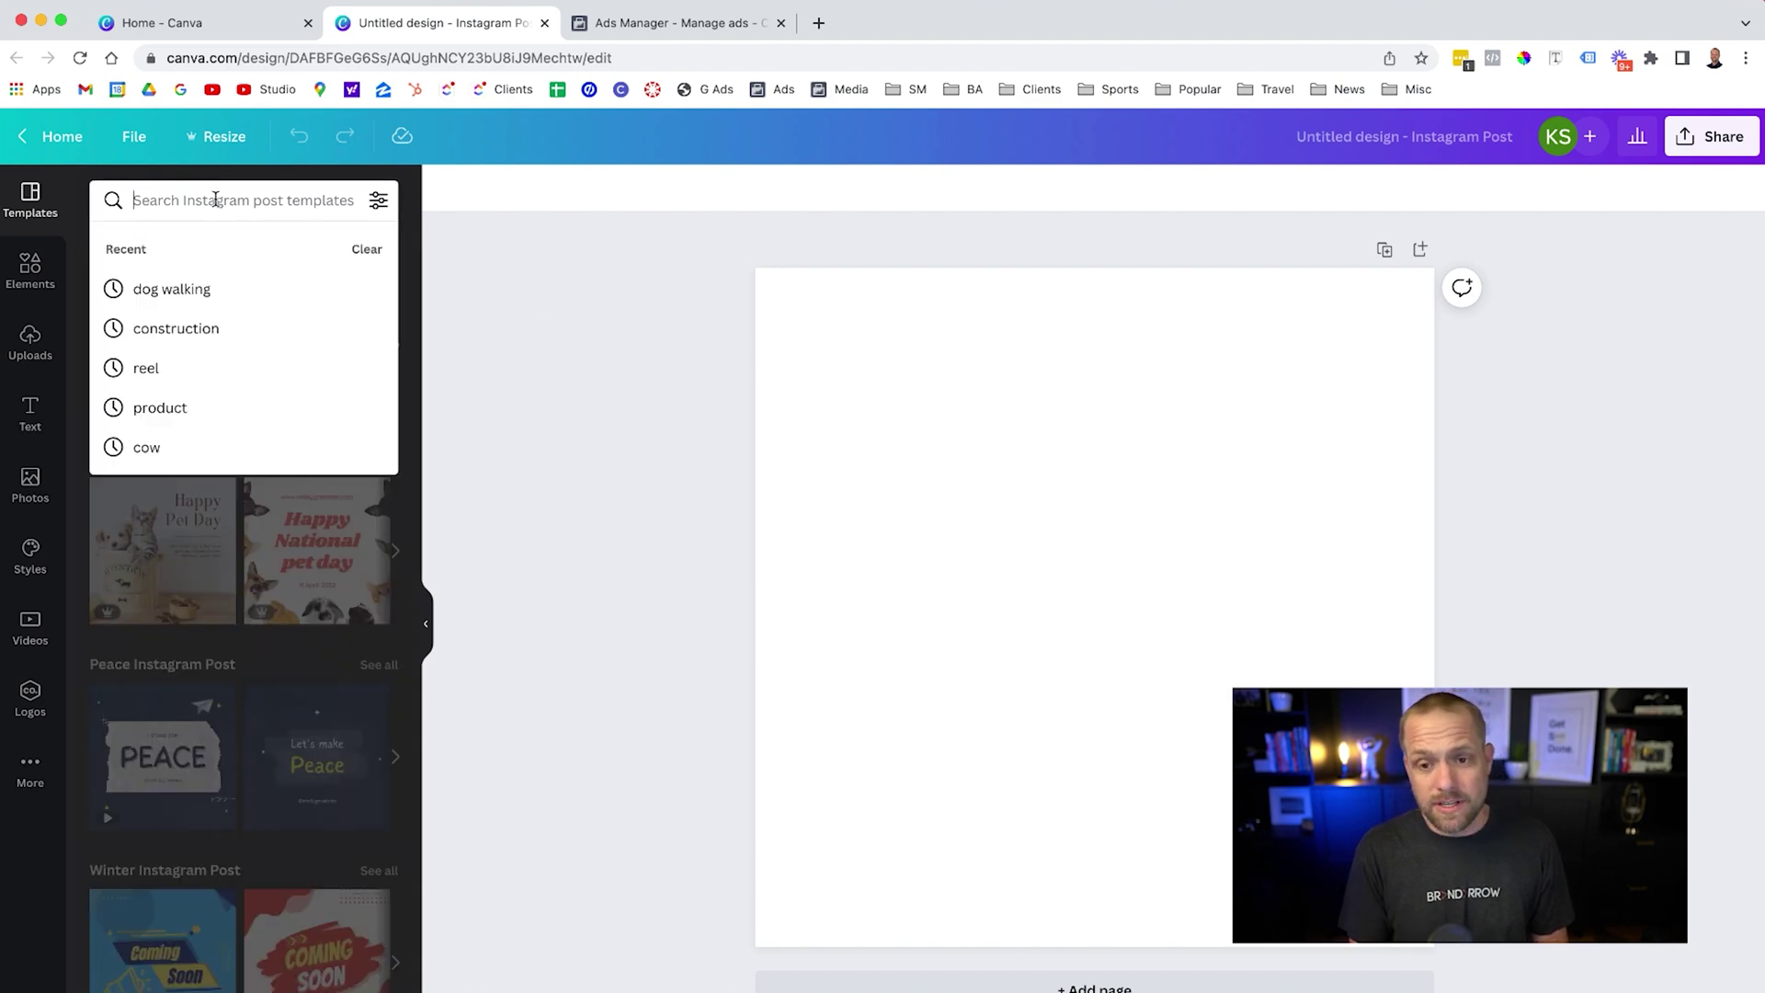
{"action": "type", "text": "dog walking"}
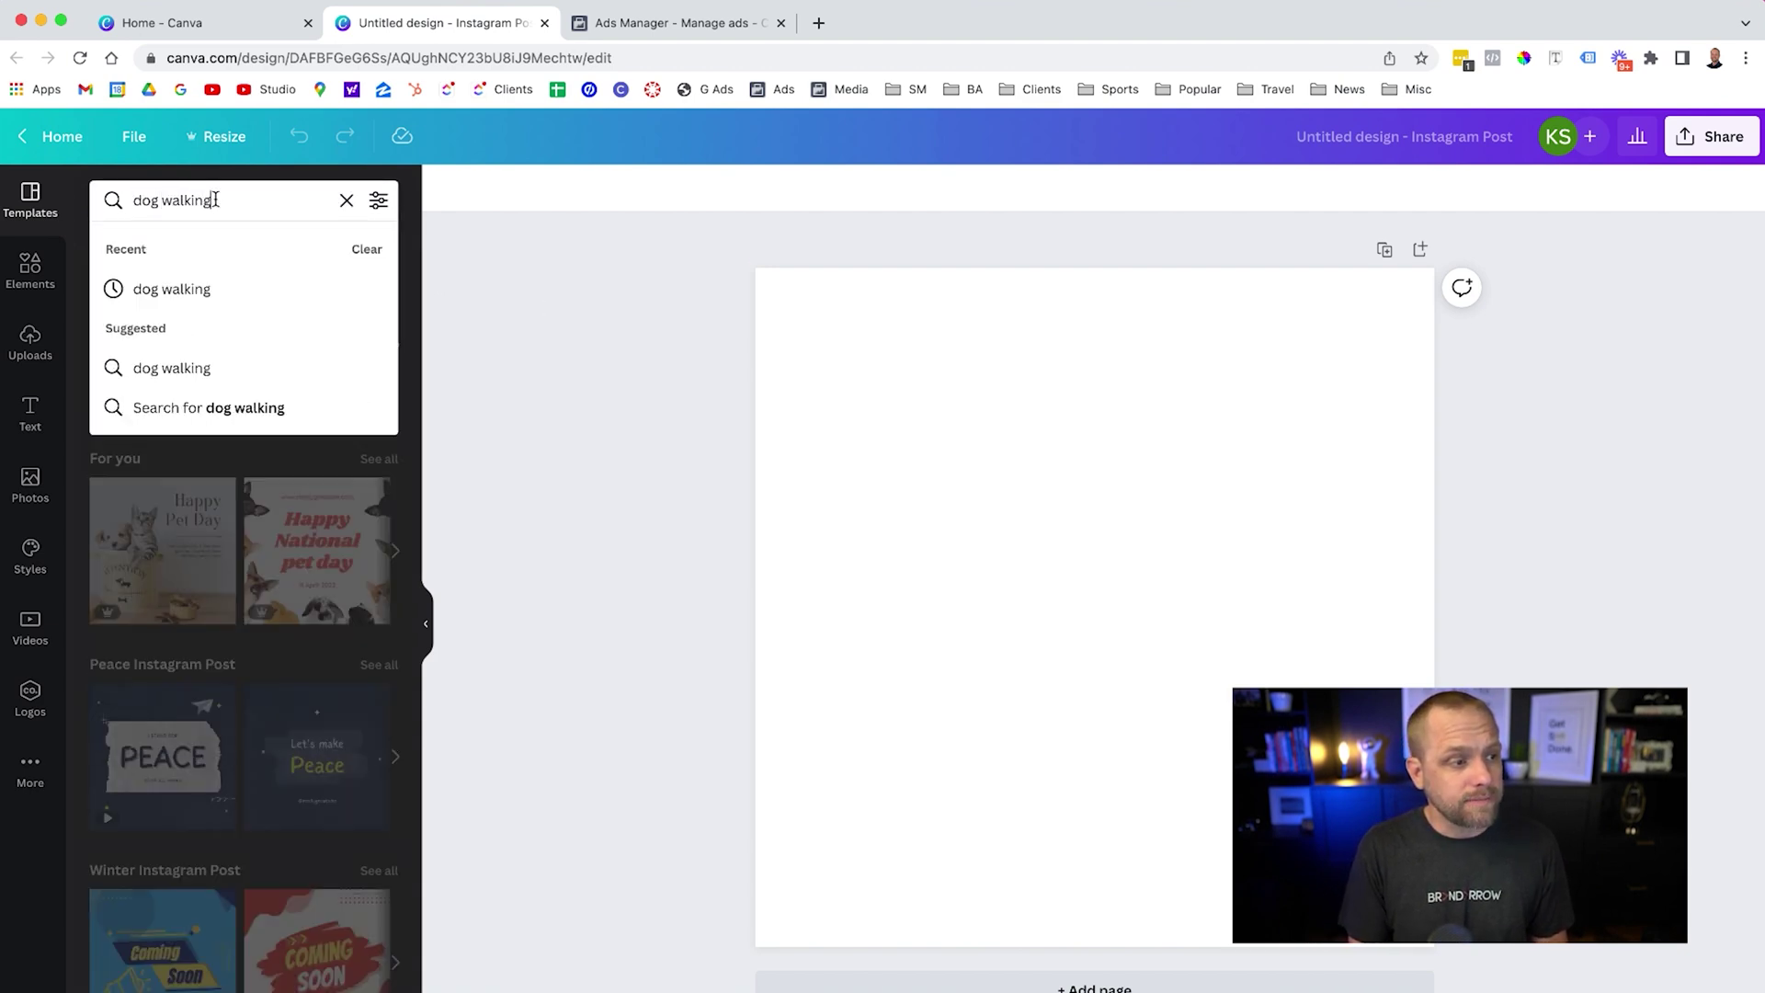
{"action": "key", "text": "Return"}
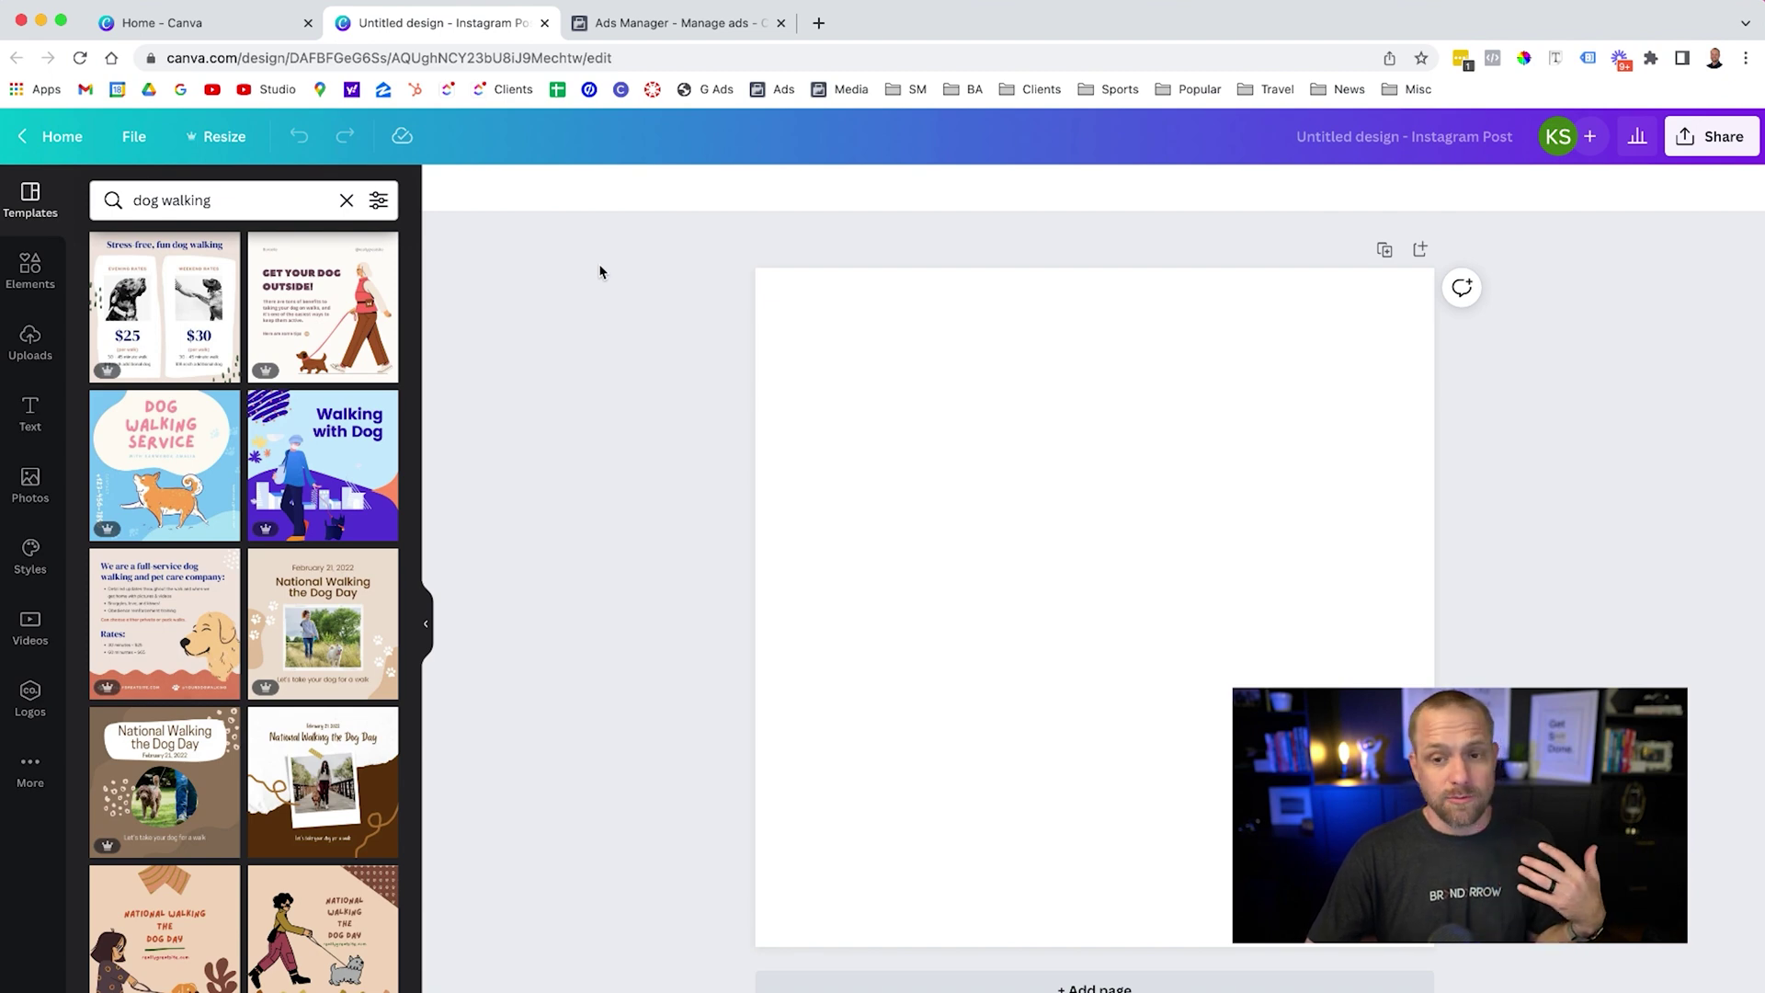
{"action": "mouse_move", "coordinate": [129, 375]}
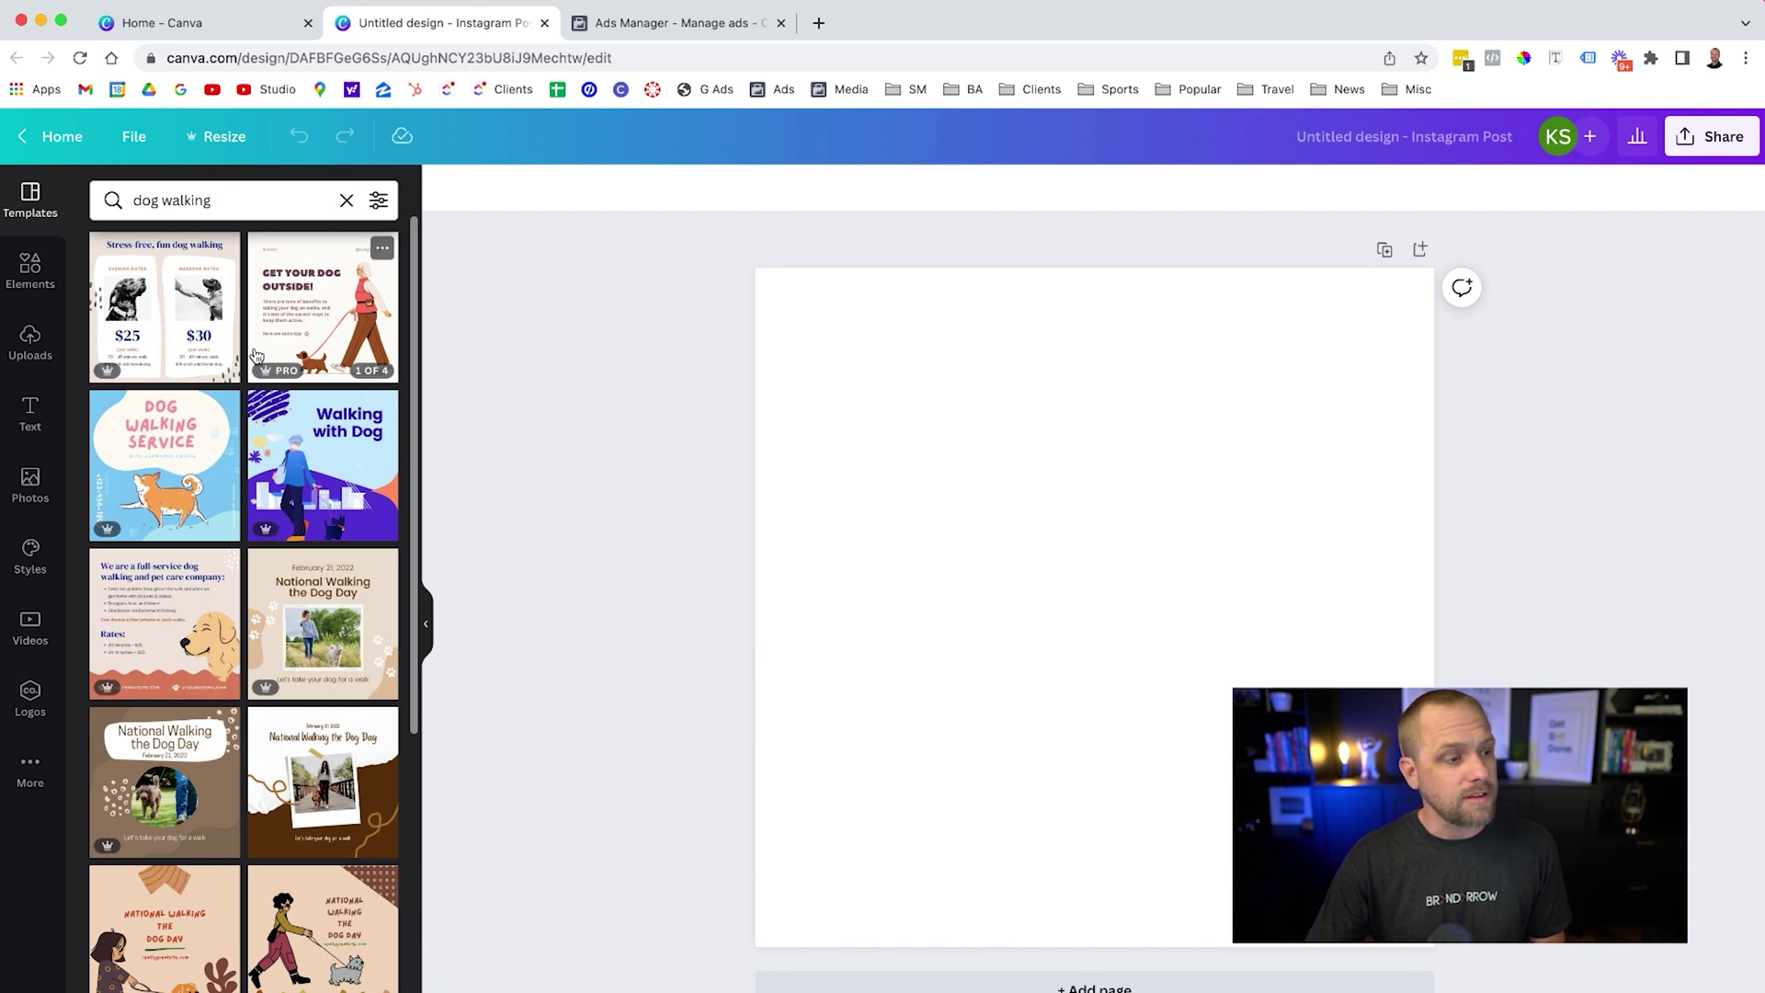
{"action": "left_click", "coordinate": [192, 327]}
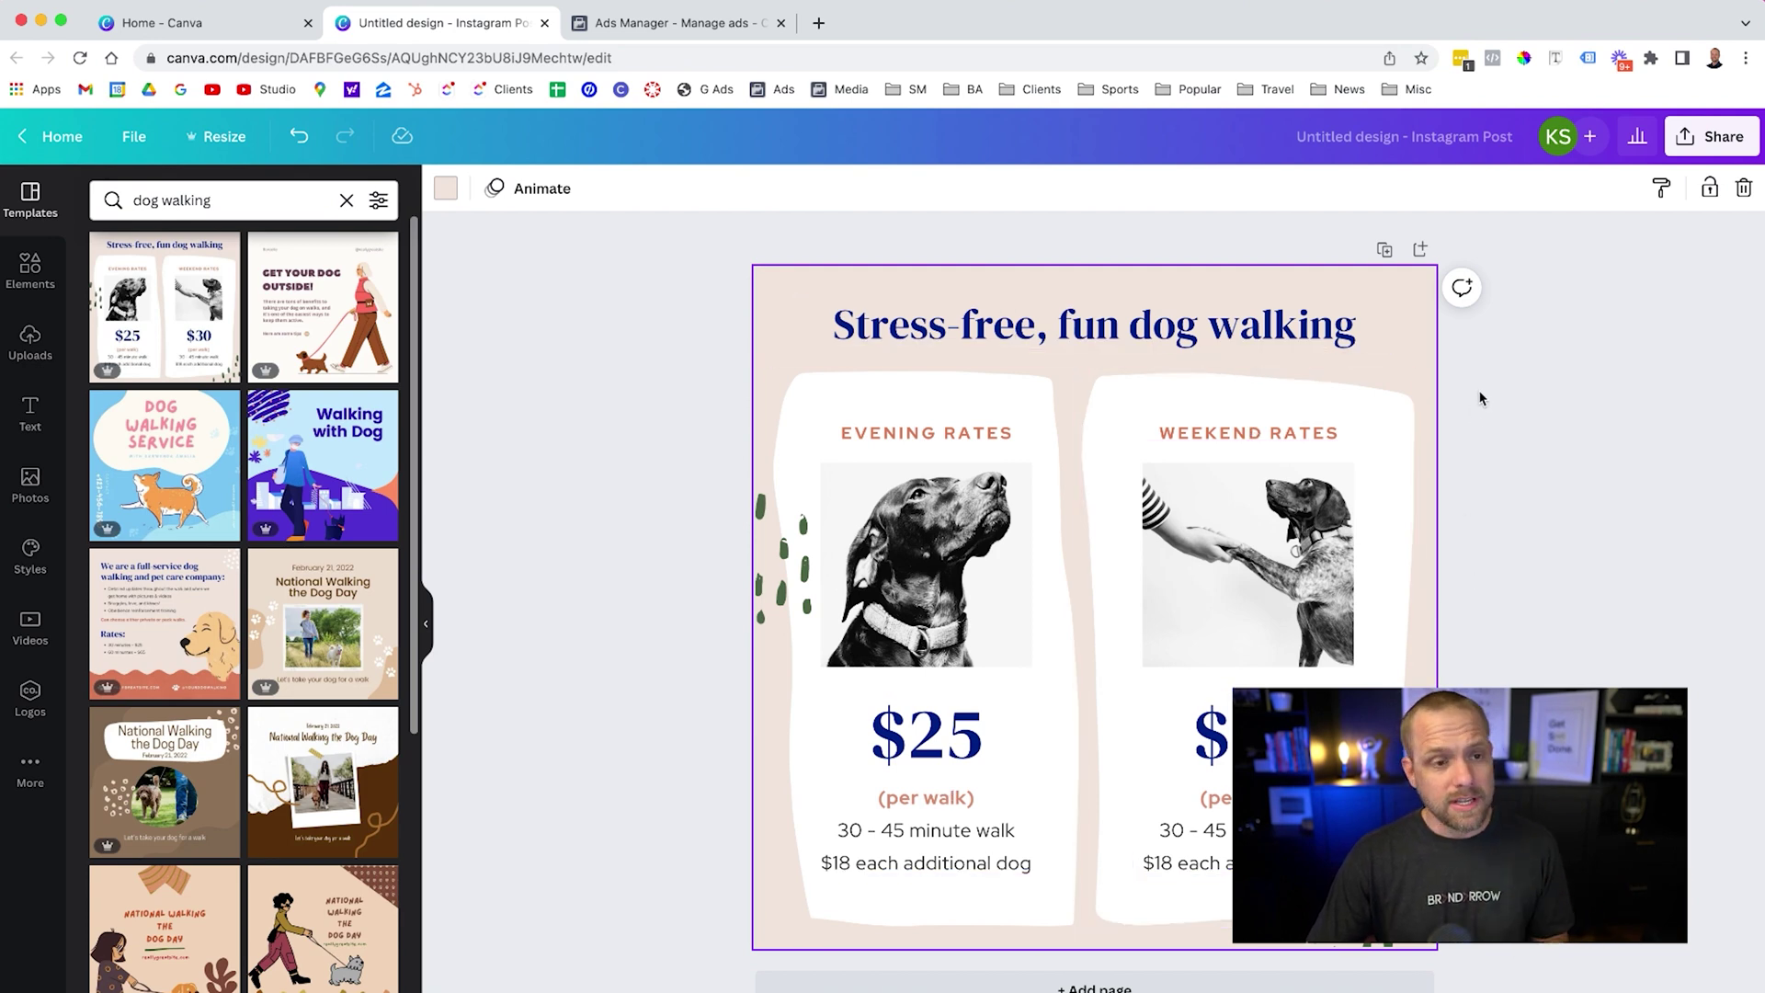
Duplicate the first page twice, giving the copies yellow and orange backgrounds.
{"action": "left_click", "coordinate": [1385, 249]}
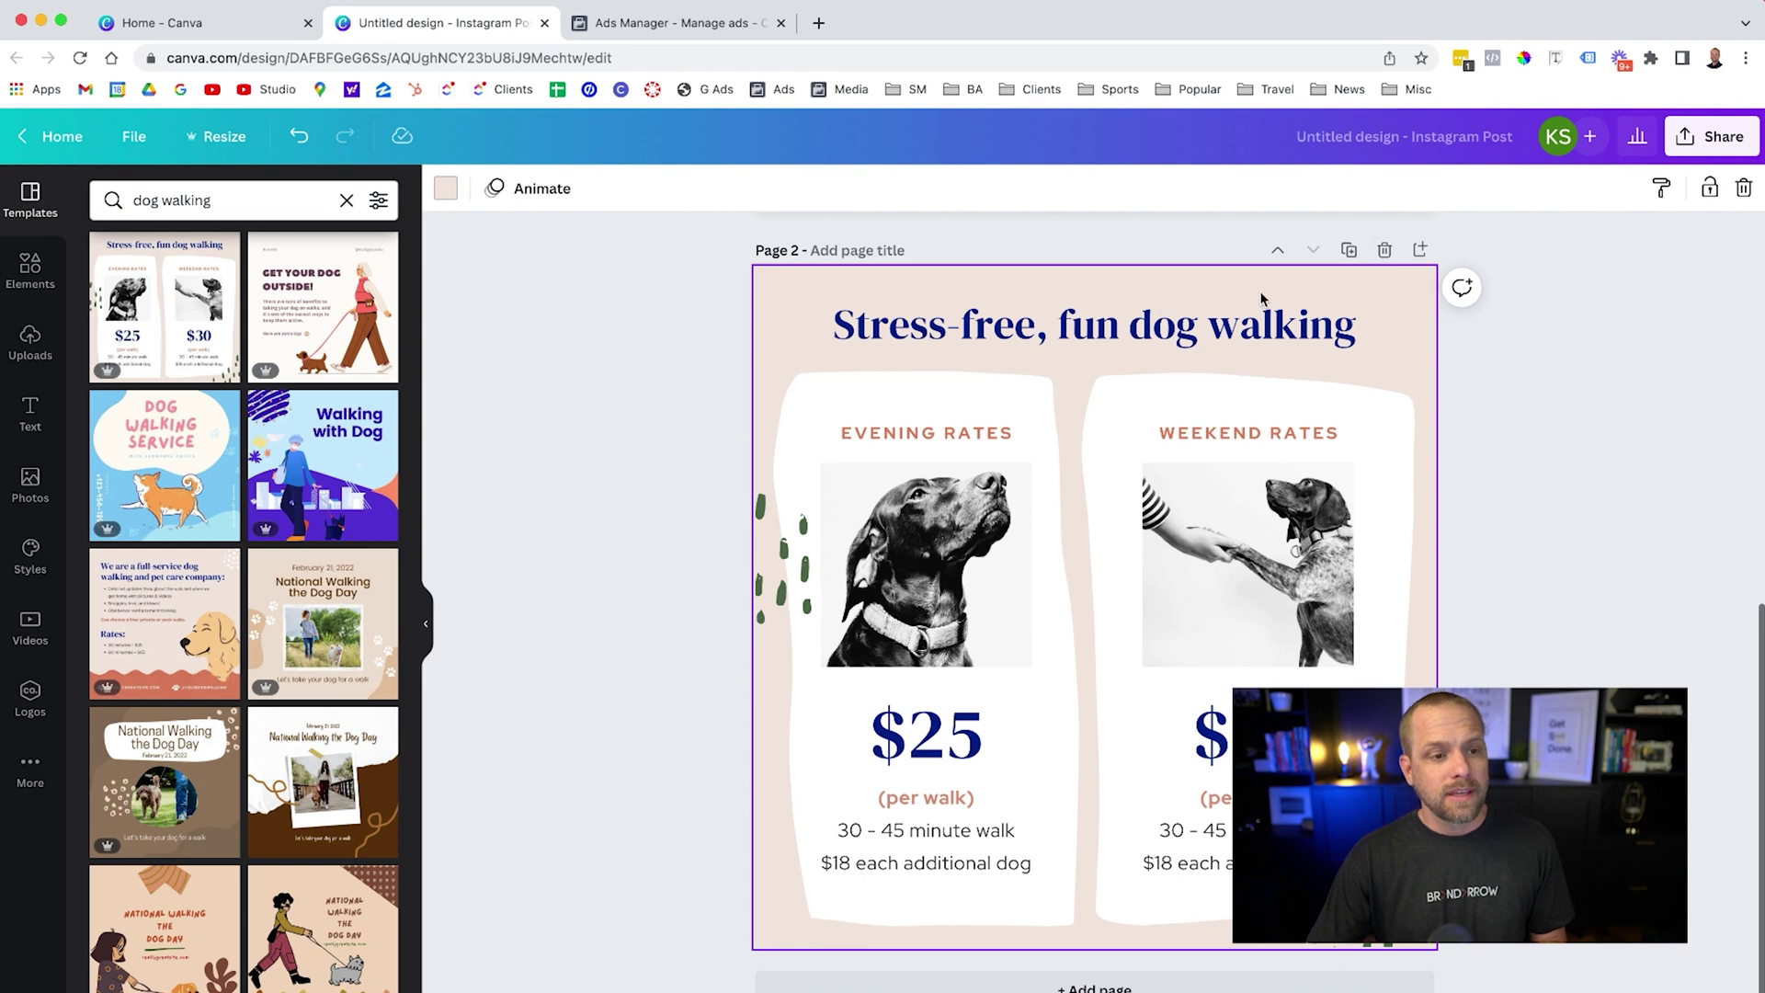
{"action": "left_click", "coordinate": [446, 189]}
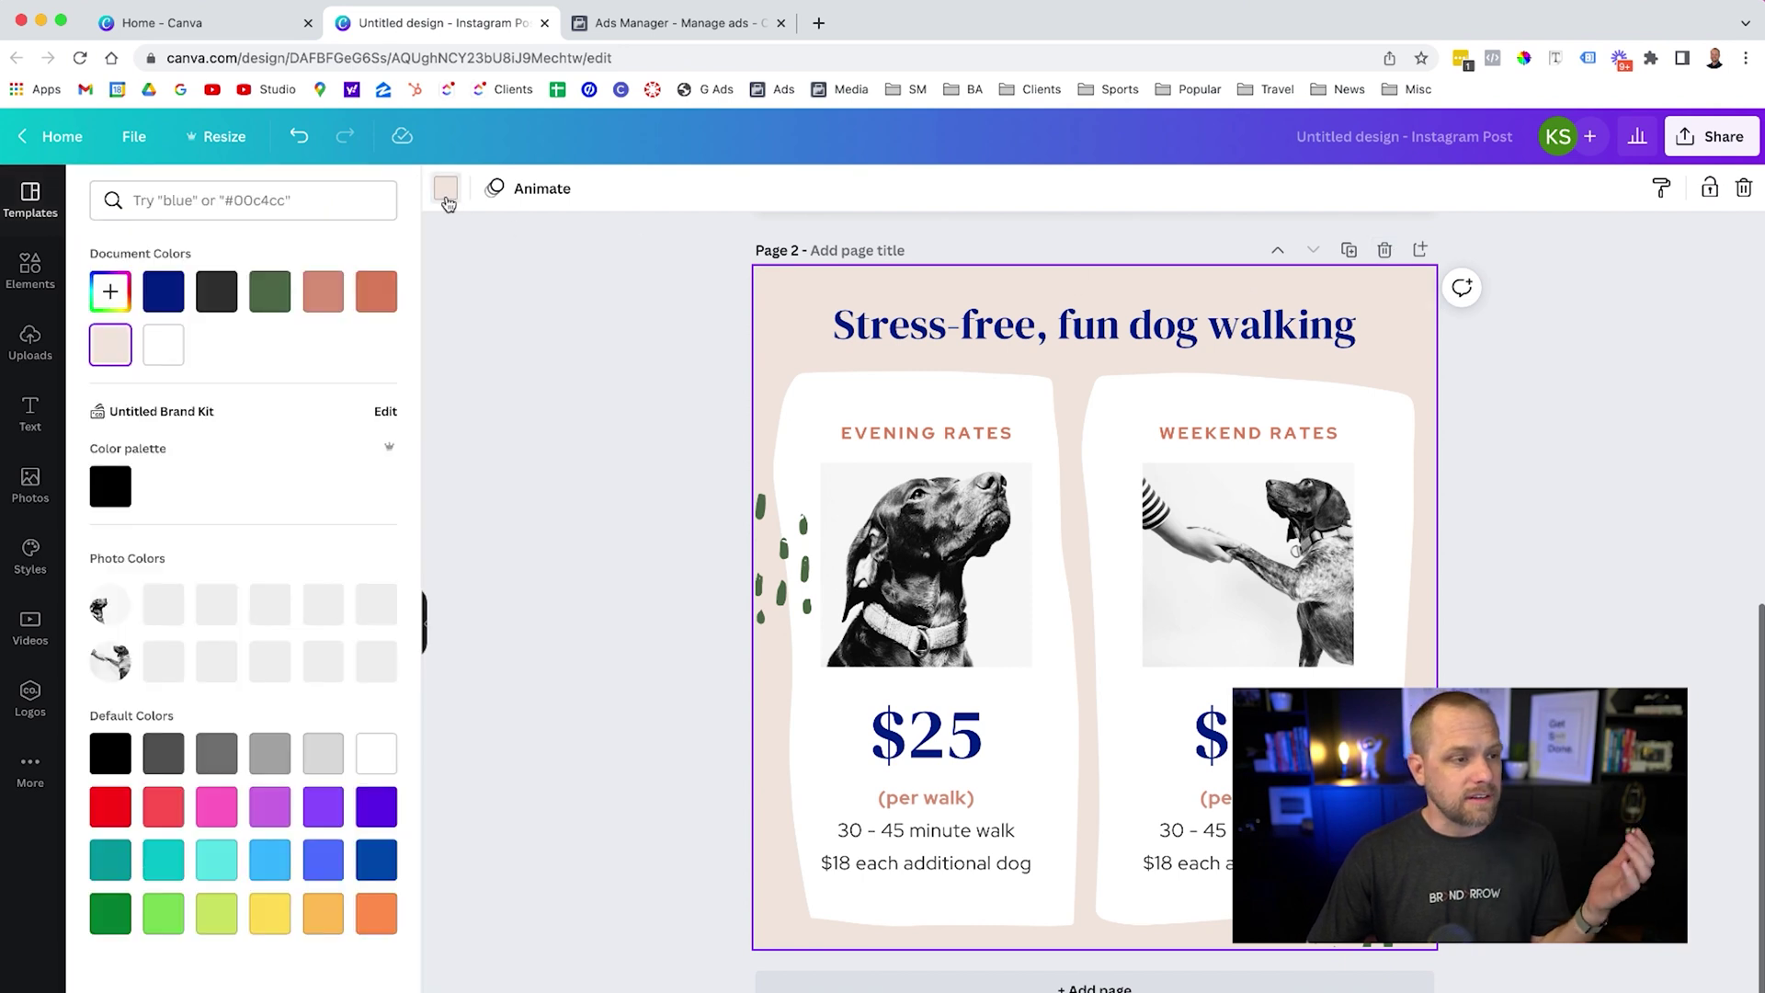
{"action": "left_click", "coordinate": [281, 908]}
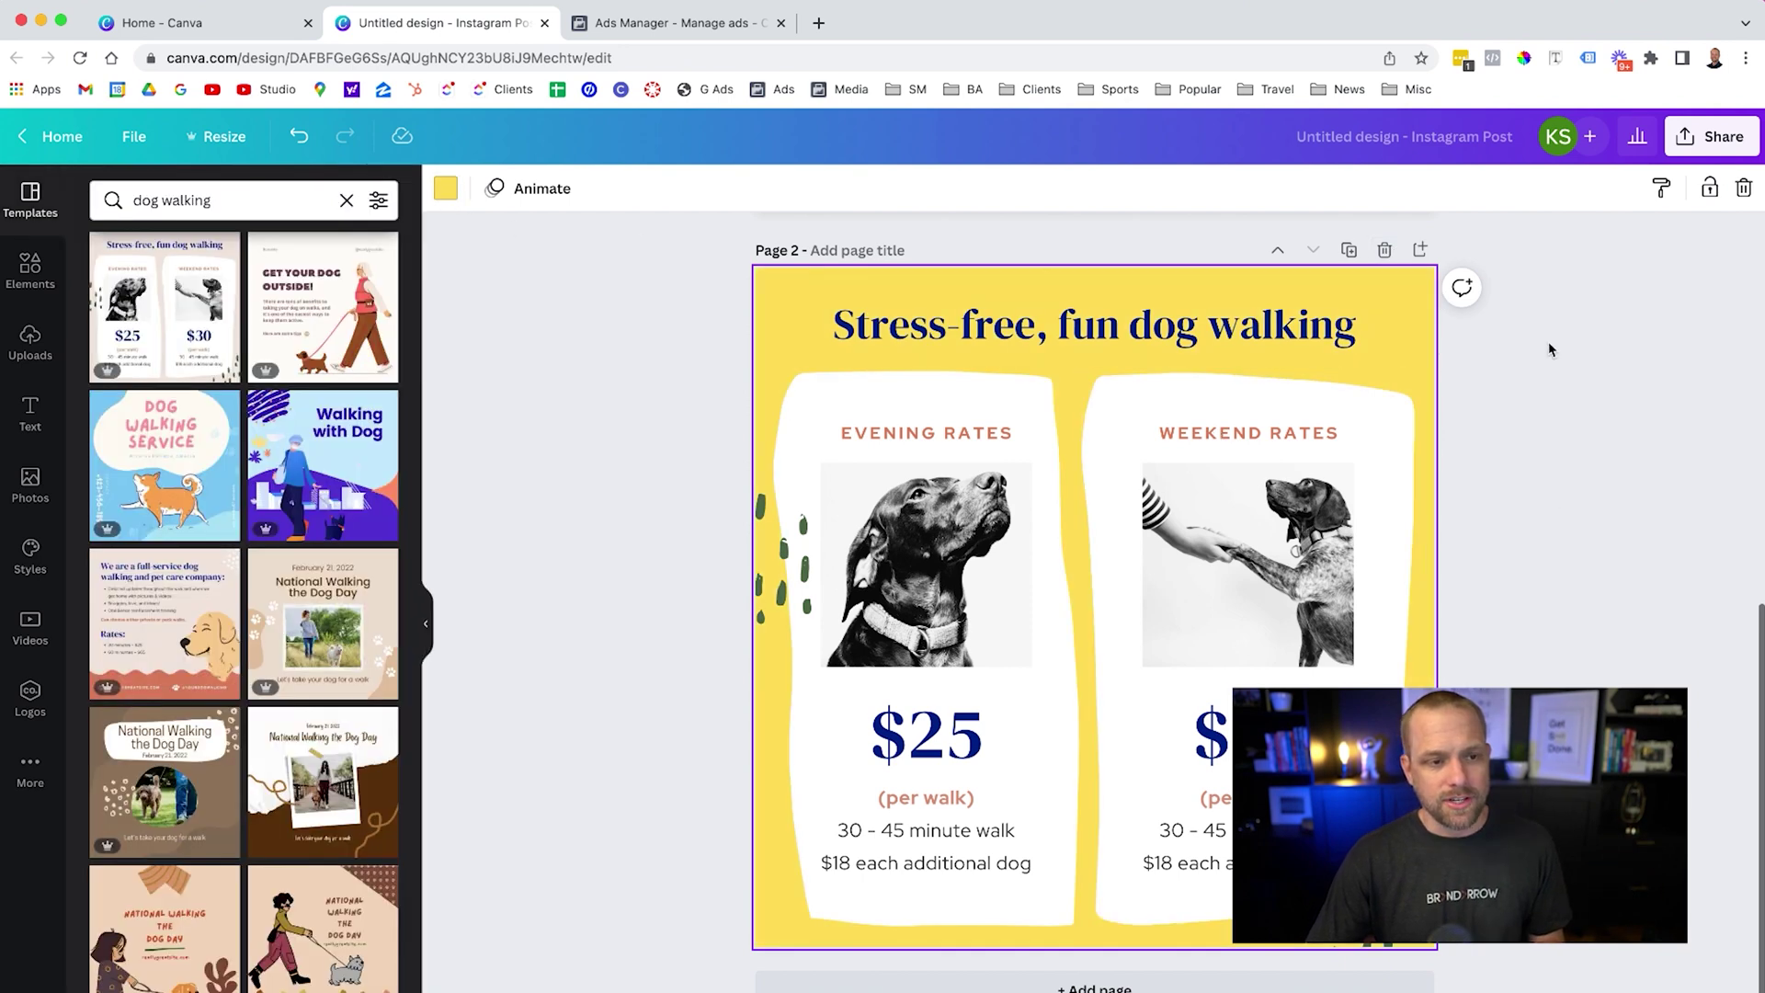
{"action": "left_click", "coordinate": [1349, 250]}
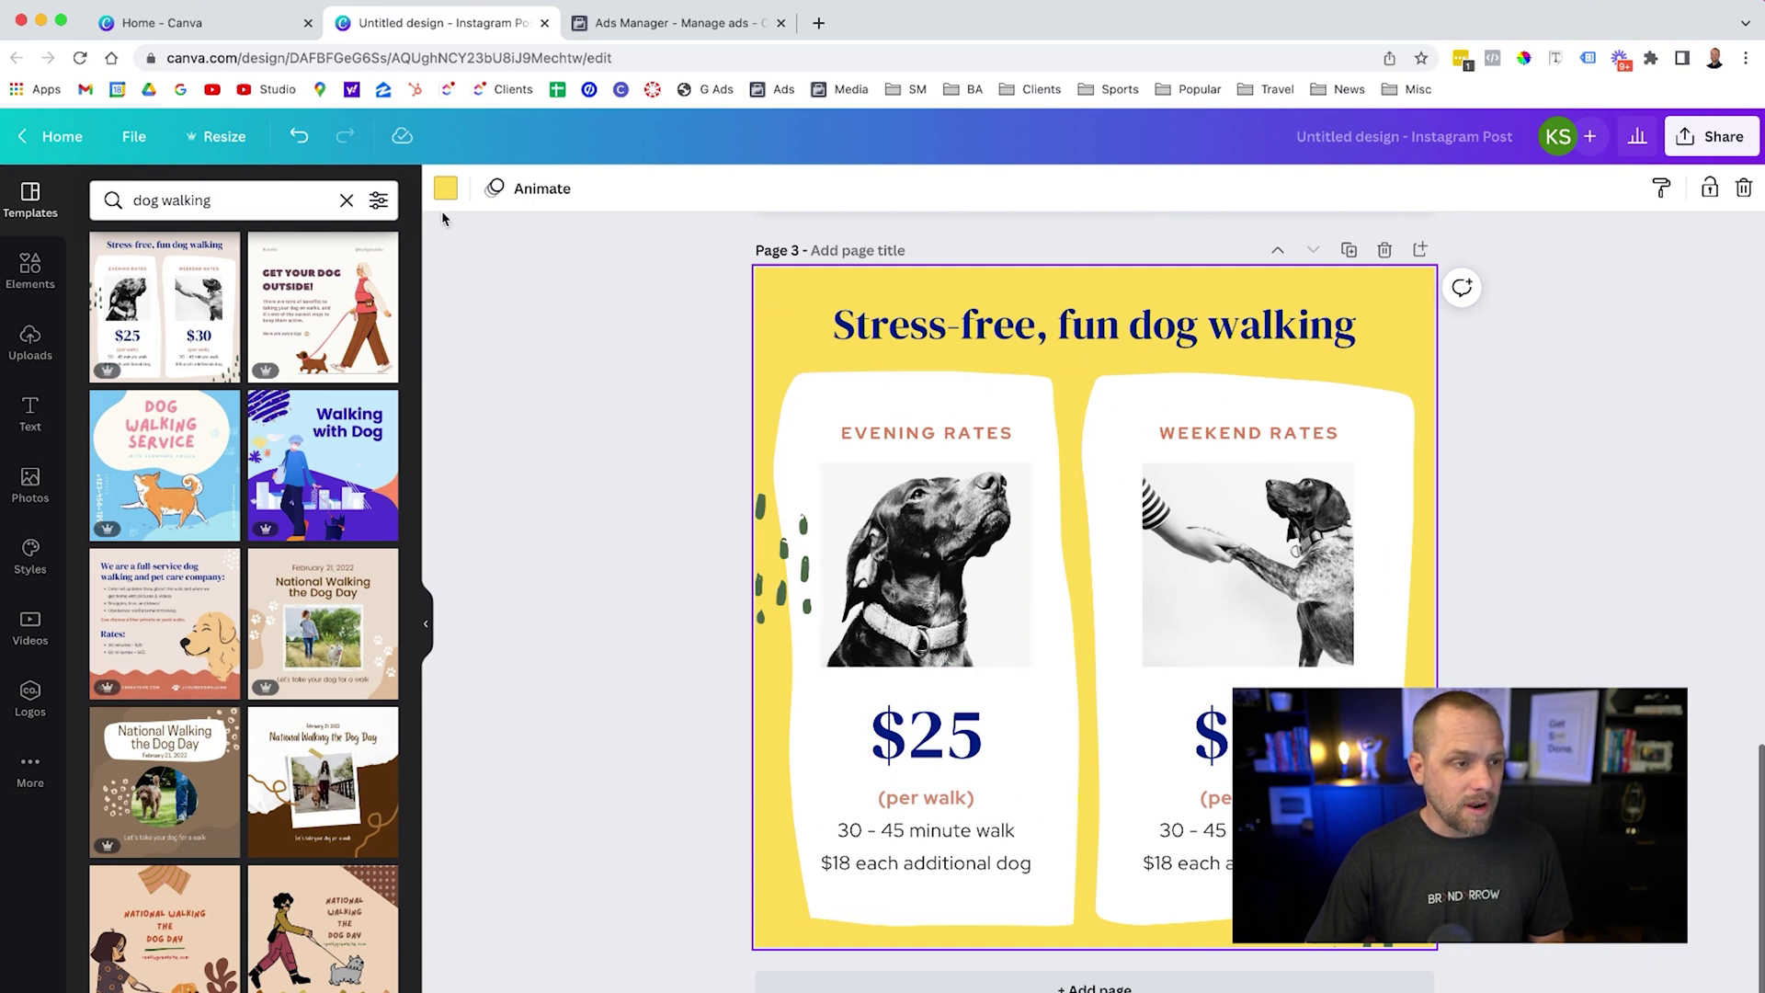
{"action": "left_click", "coordinate": [446, 190]}
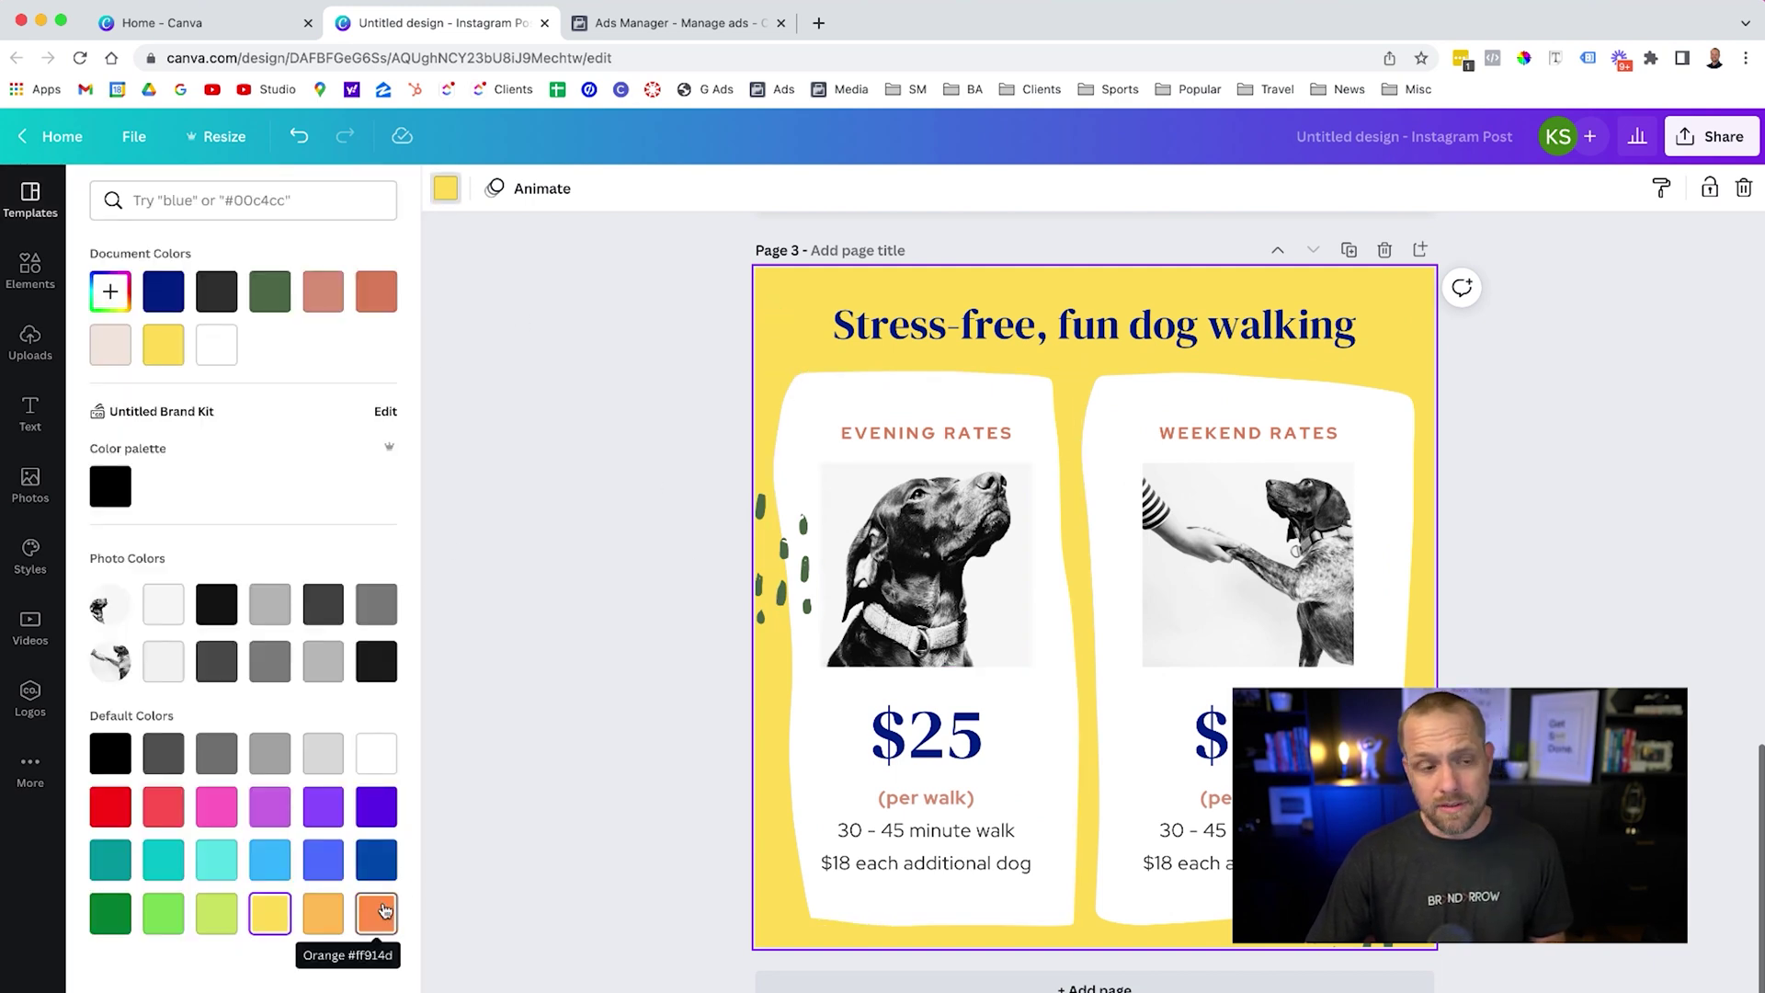
{"action": "left_click", "coordinate": [385, 910]}
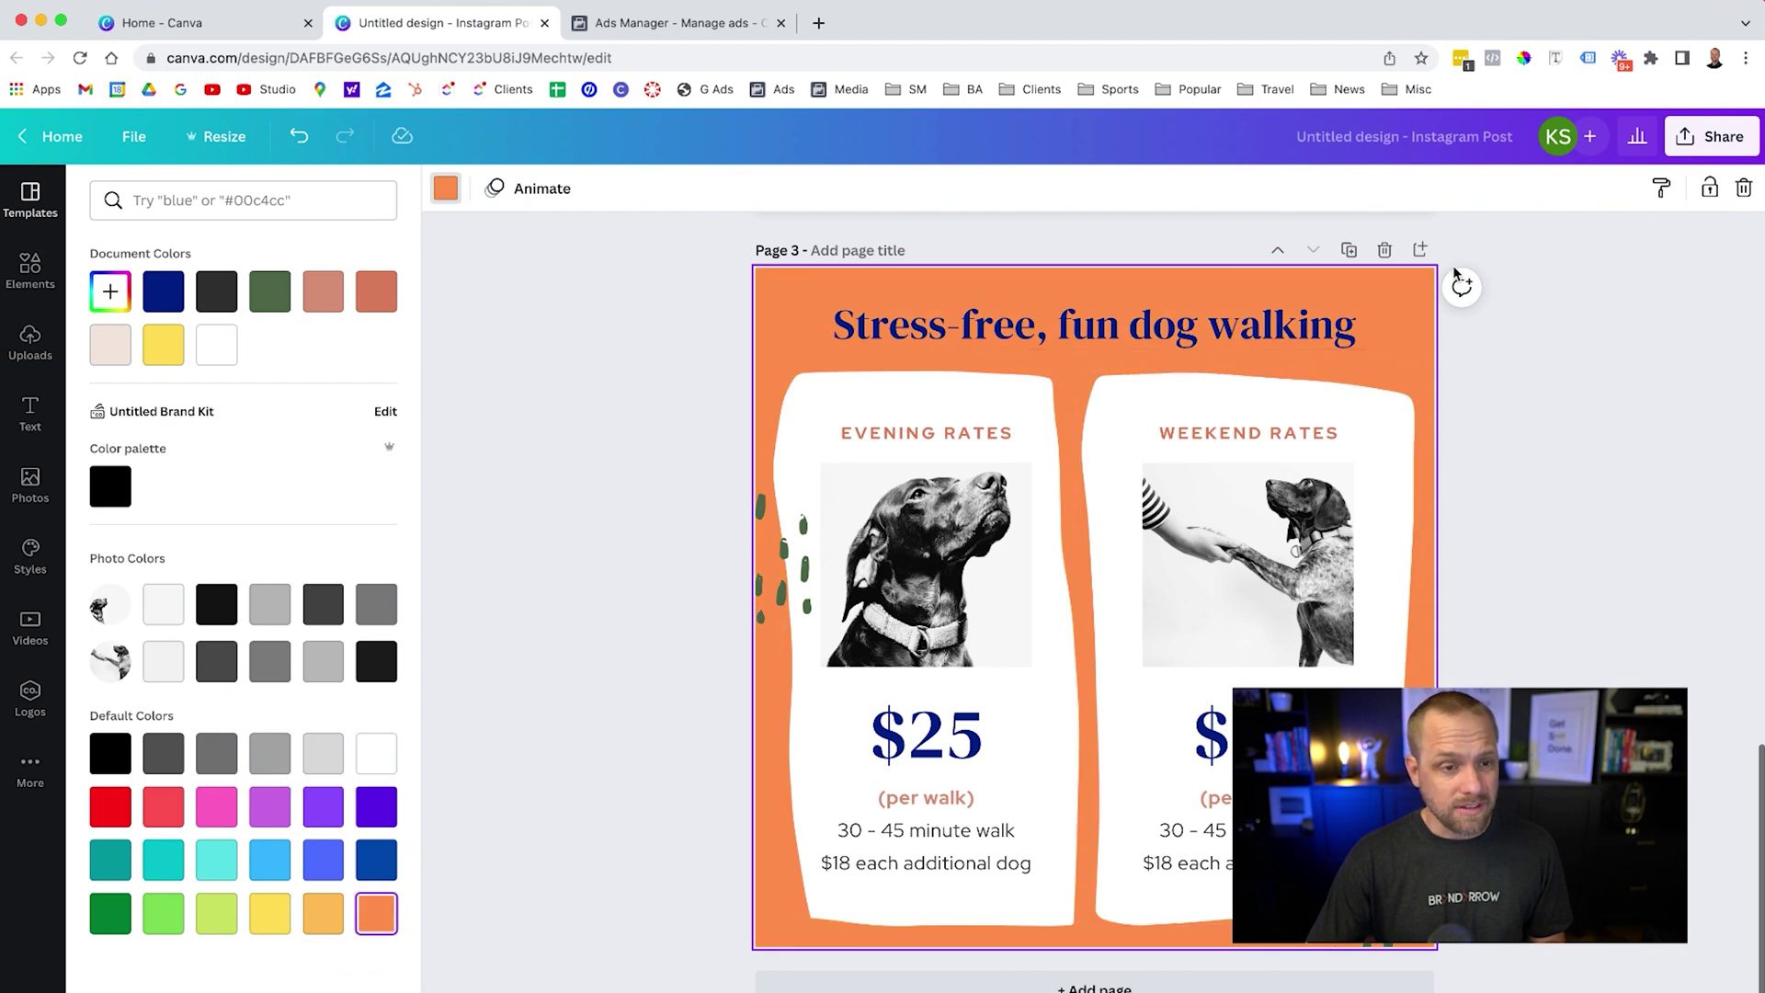
Add another copy of the page with a teal background.
{"action": "left_click", "coordinate": [1350, 250]}
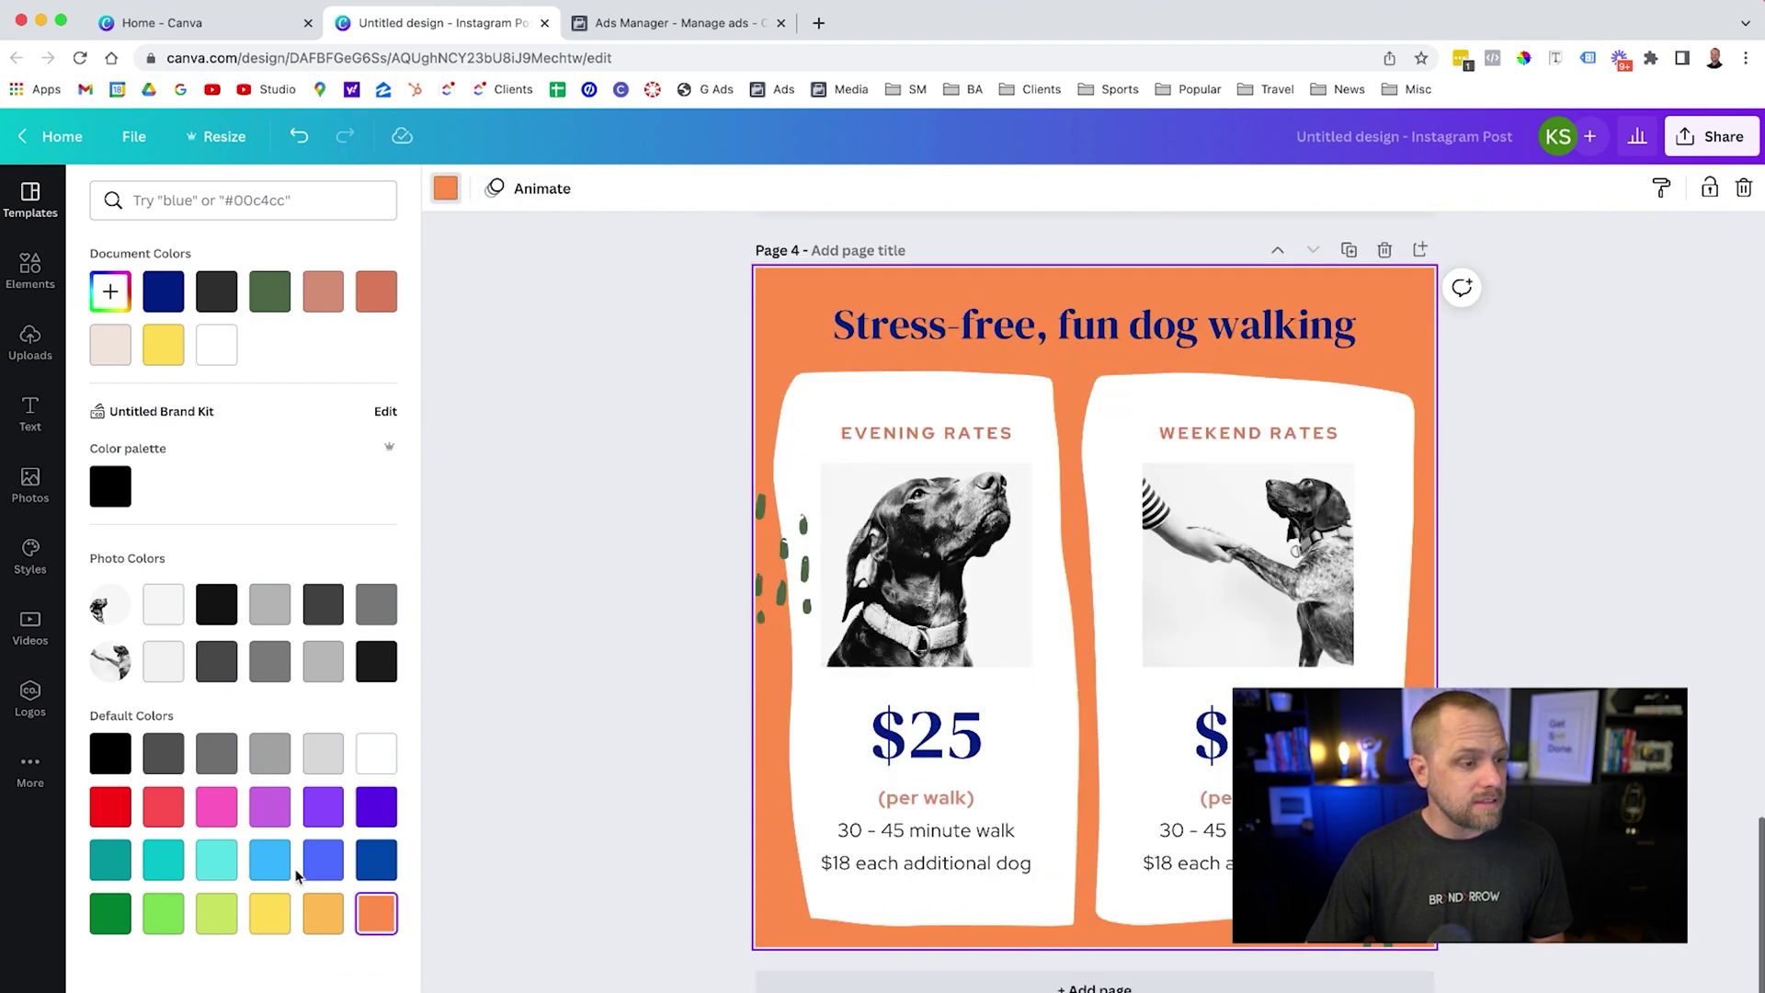
{"action": "left_click", "coordinate": [167, 865]}
{"action": "left_click", "coordinate": [1379, 267]}
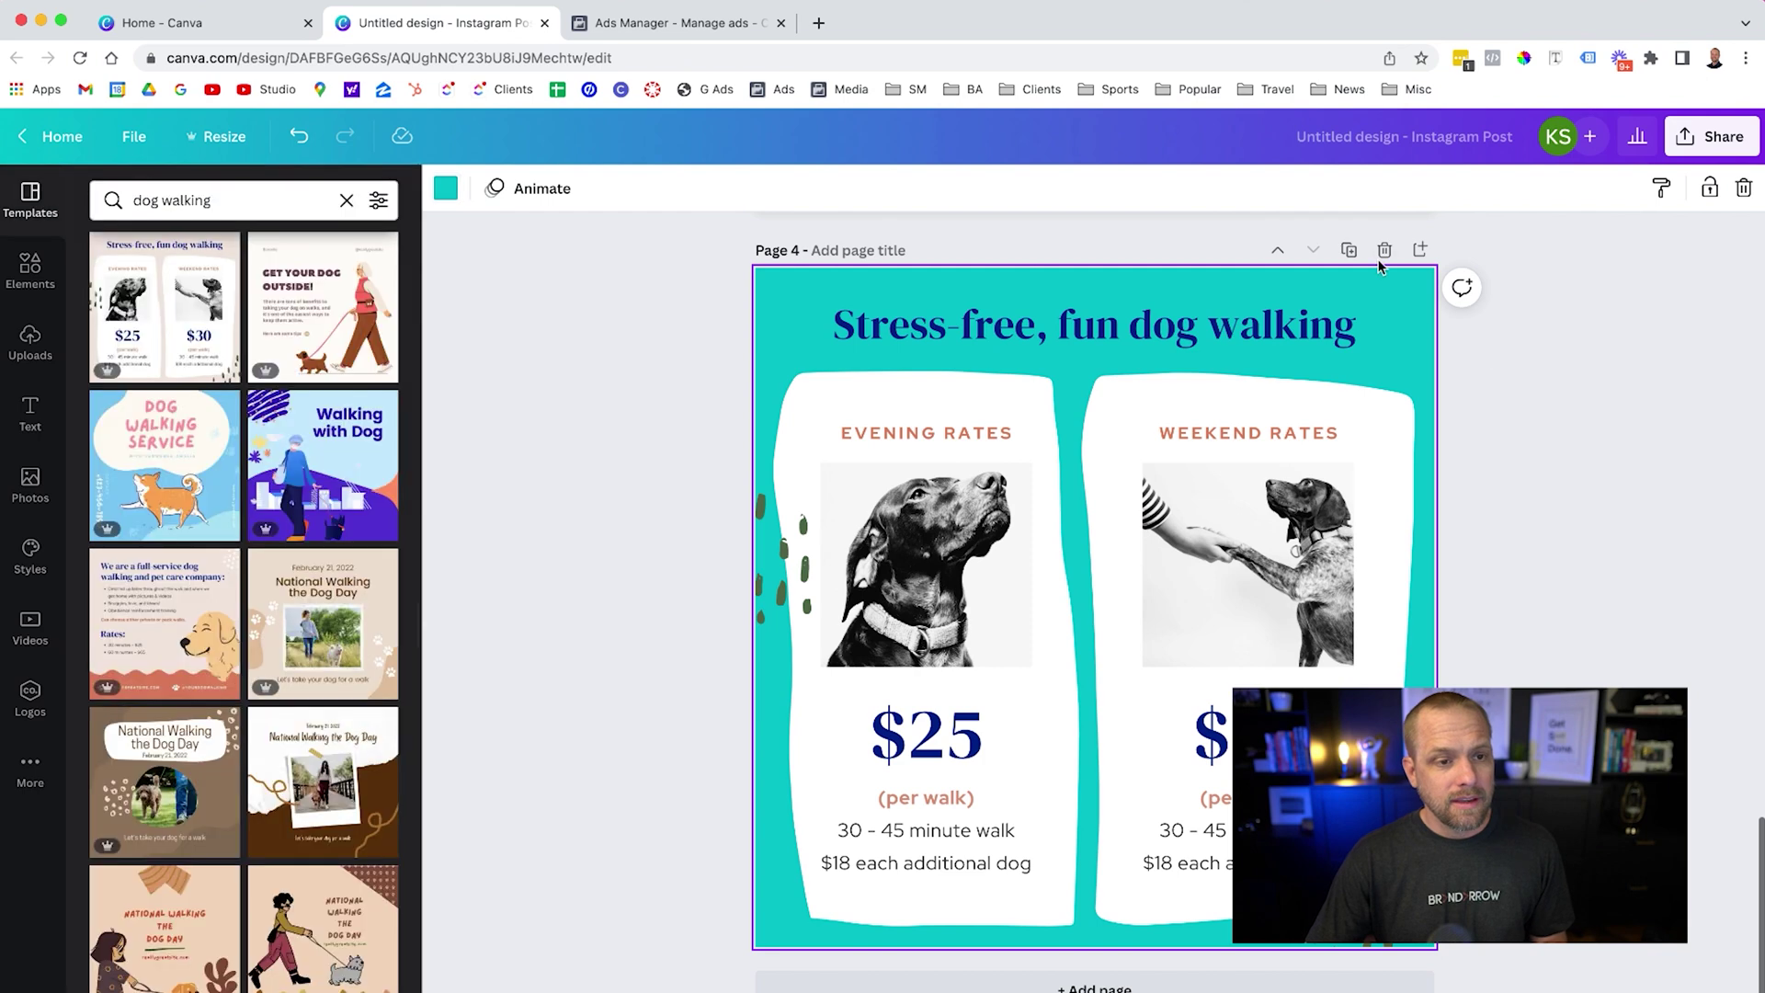
{"action": "scroll", "coordinate": [1508, 446], "scroll_direction": "up", "scroll_amount": 20}
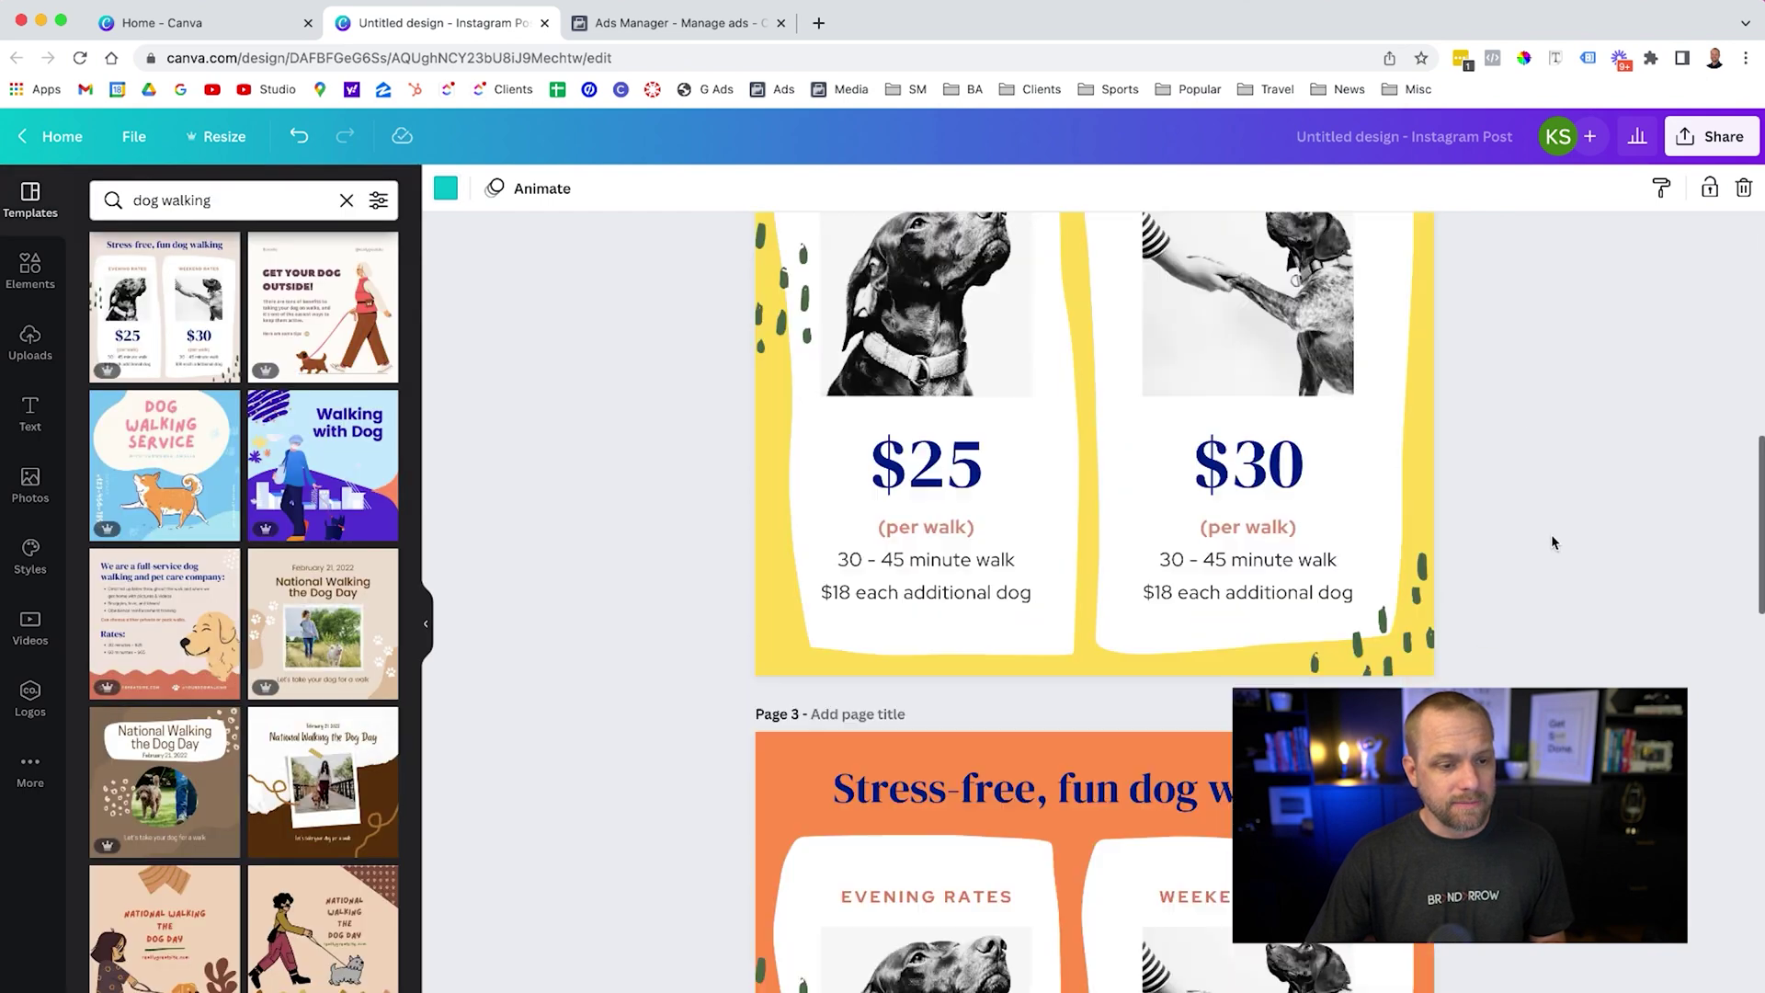
{"action": "scroll", "coordinate": [1552, 542], "scroll_direction": "down", "scroll_amount": 15}
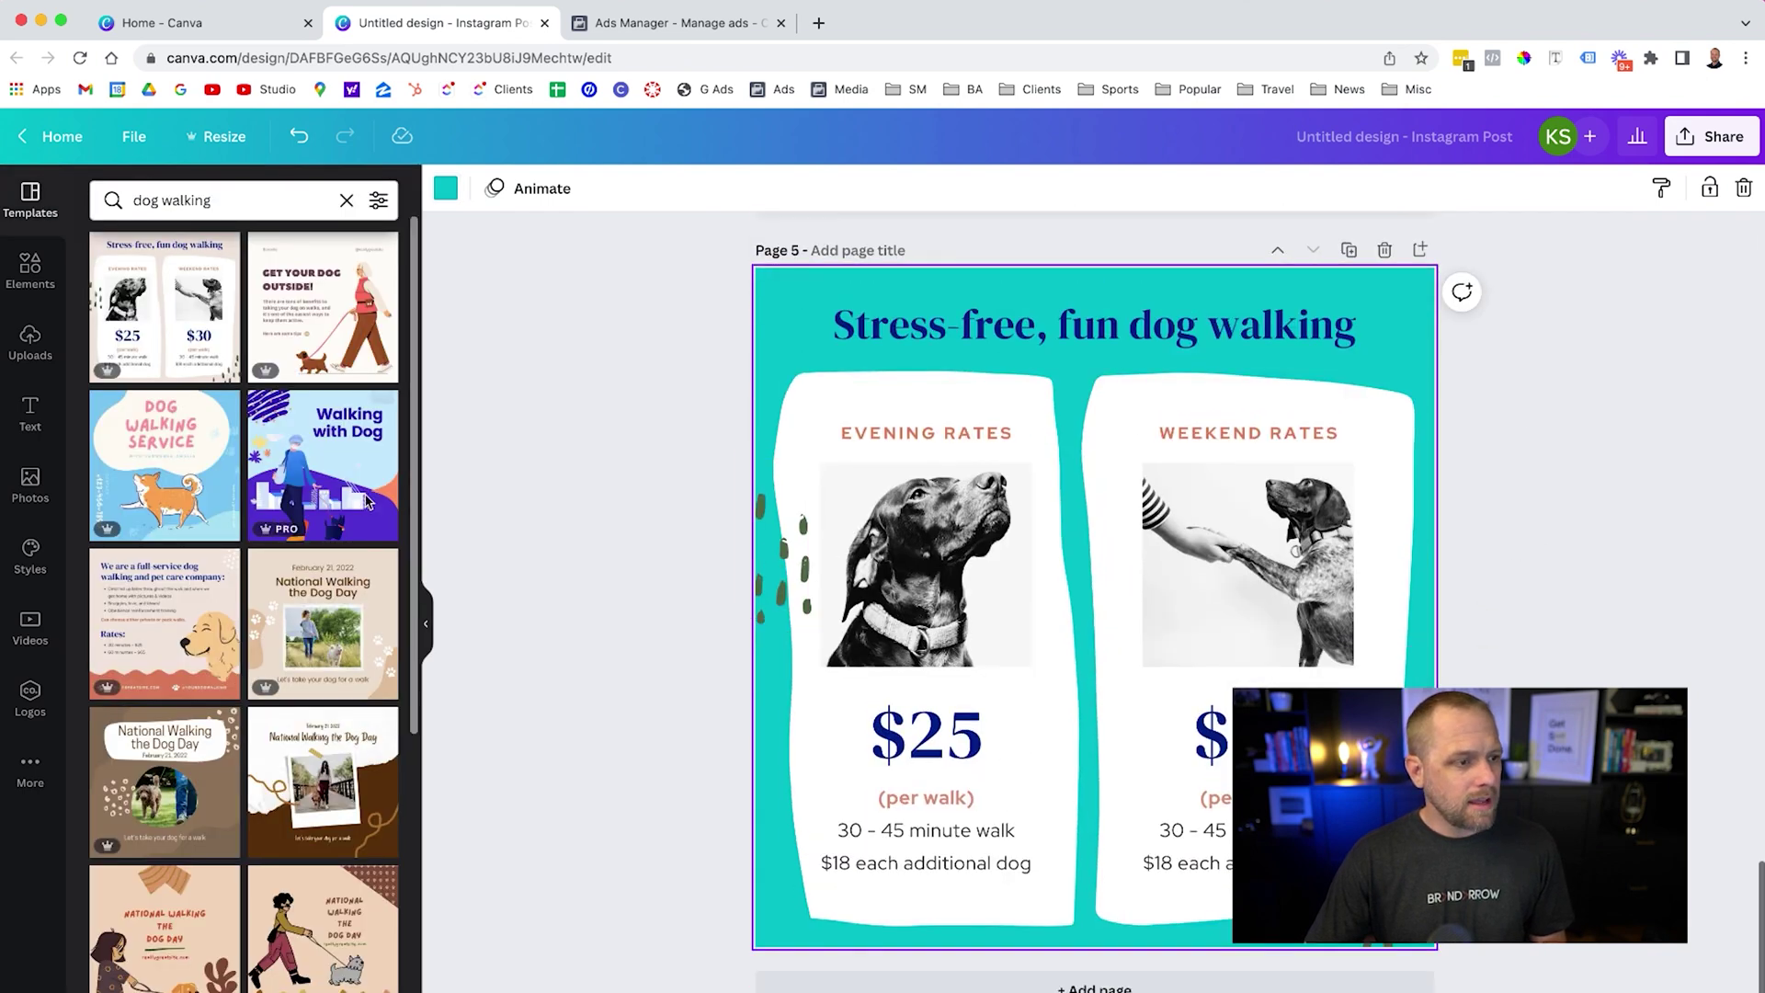
Apply the blue Dog Walking Service template to page 5 and duplicate it as page 6.
{"action": "left_click", "coordinate": [161, 434]}
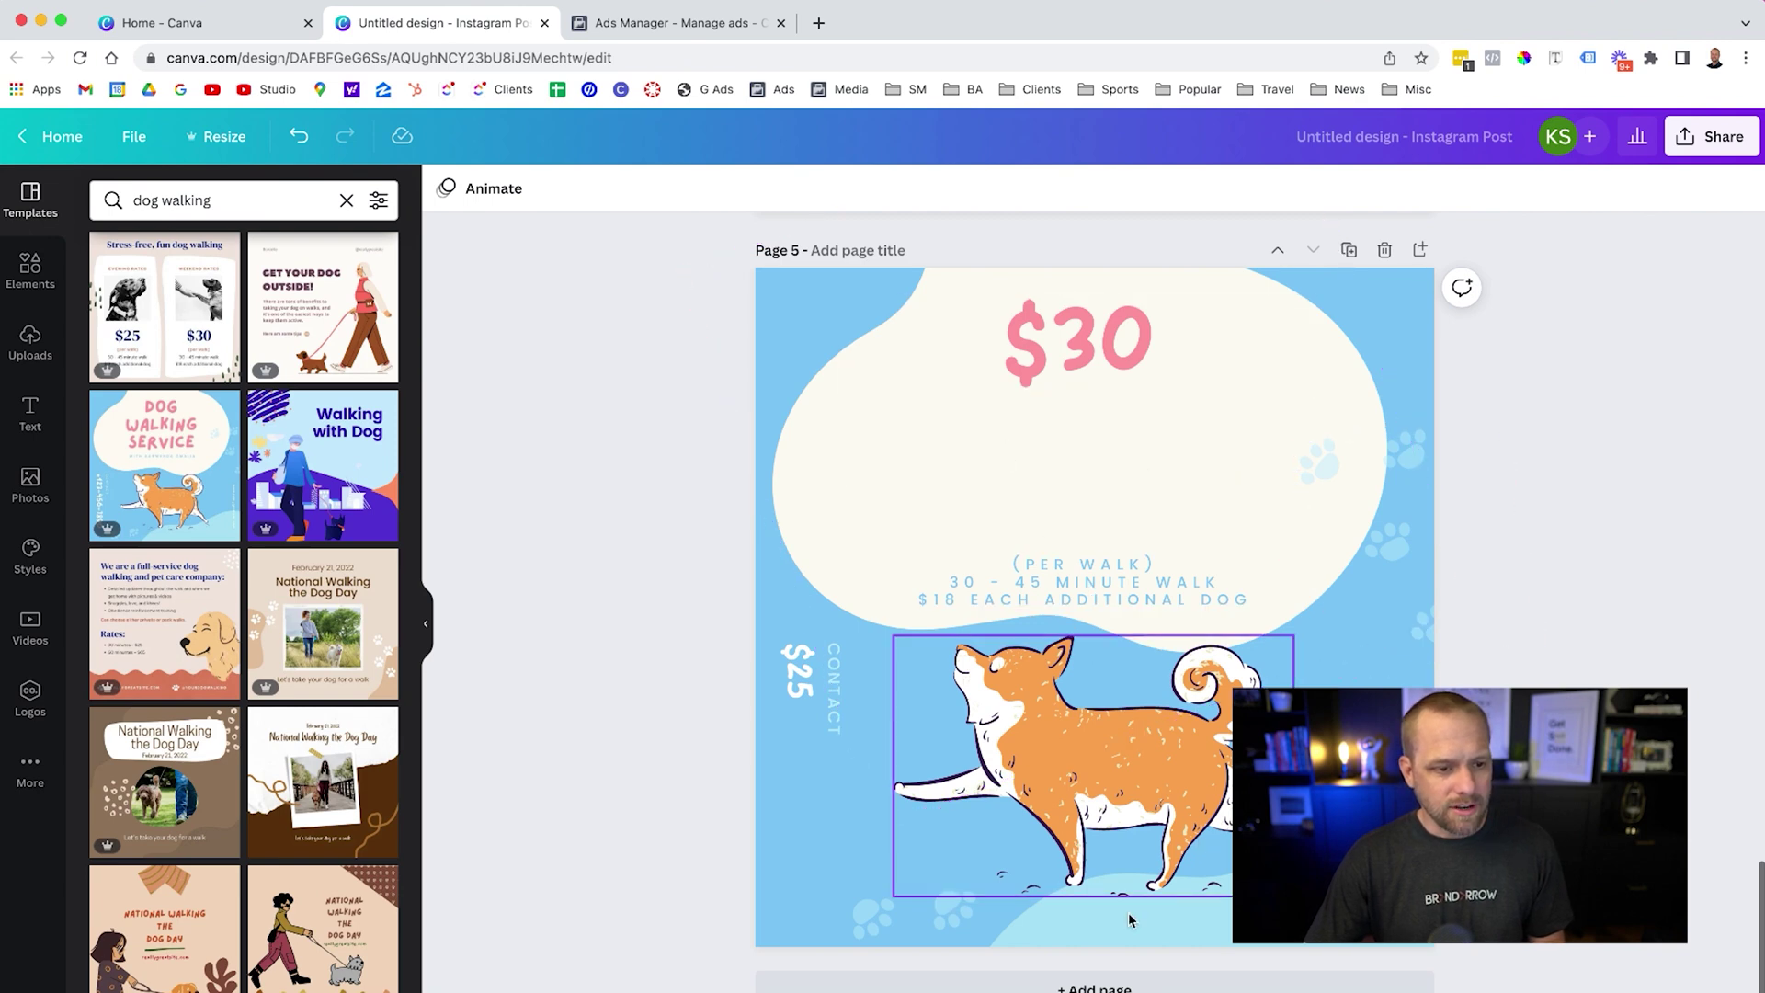
{"action": "left_click", "coordinate": [1349, 250]}
{"action": "left_click", "coordinate": [794, 323]}
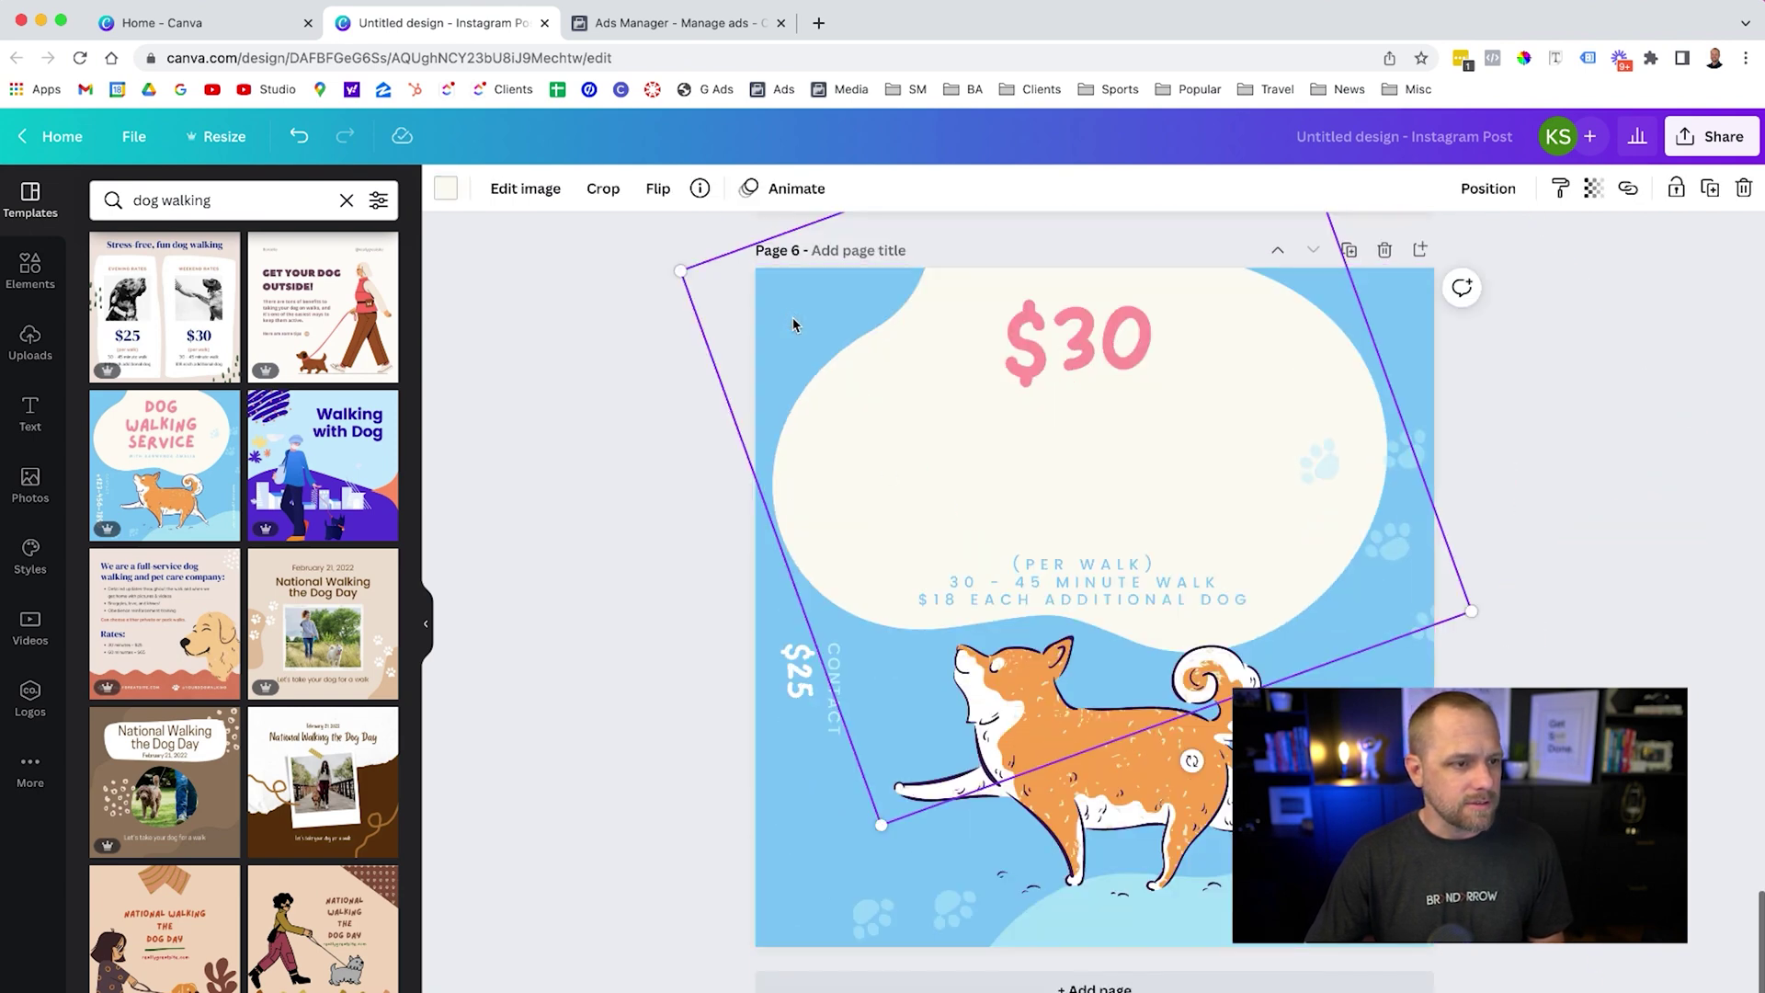
{"action": "left_click", "coordinate": [446, 189]}
{"action": "left_click", "coordinate": [163, 397]}
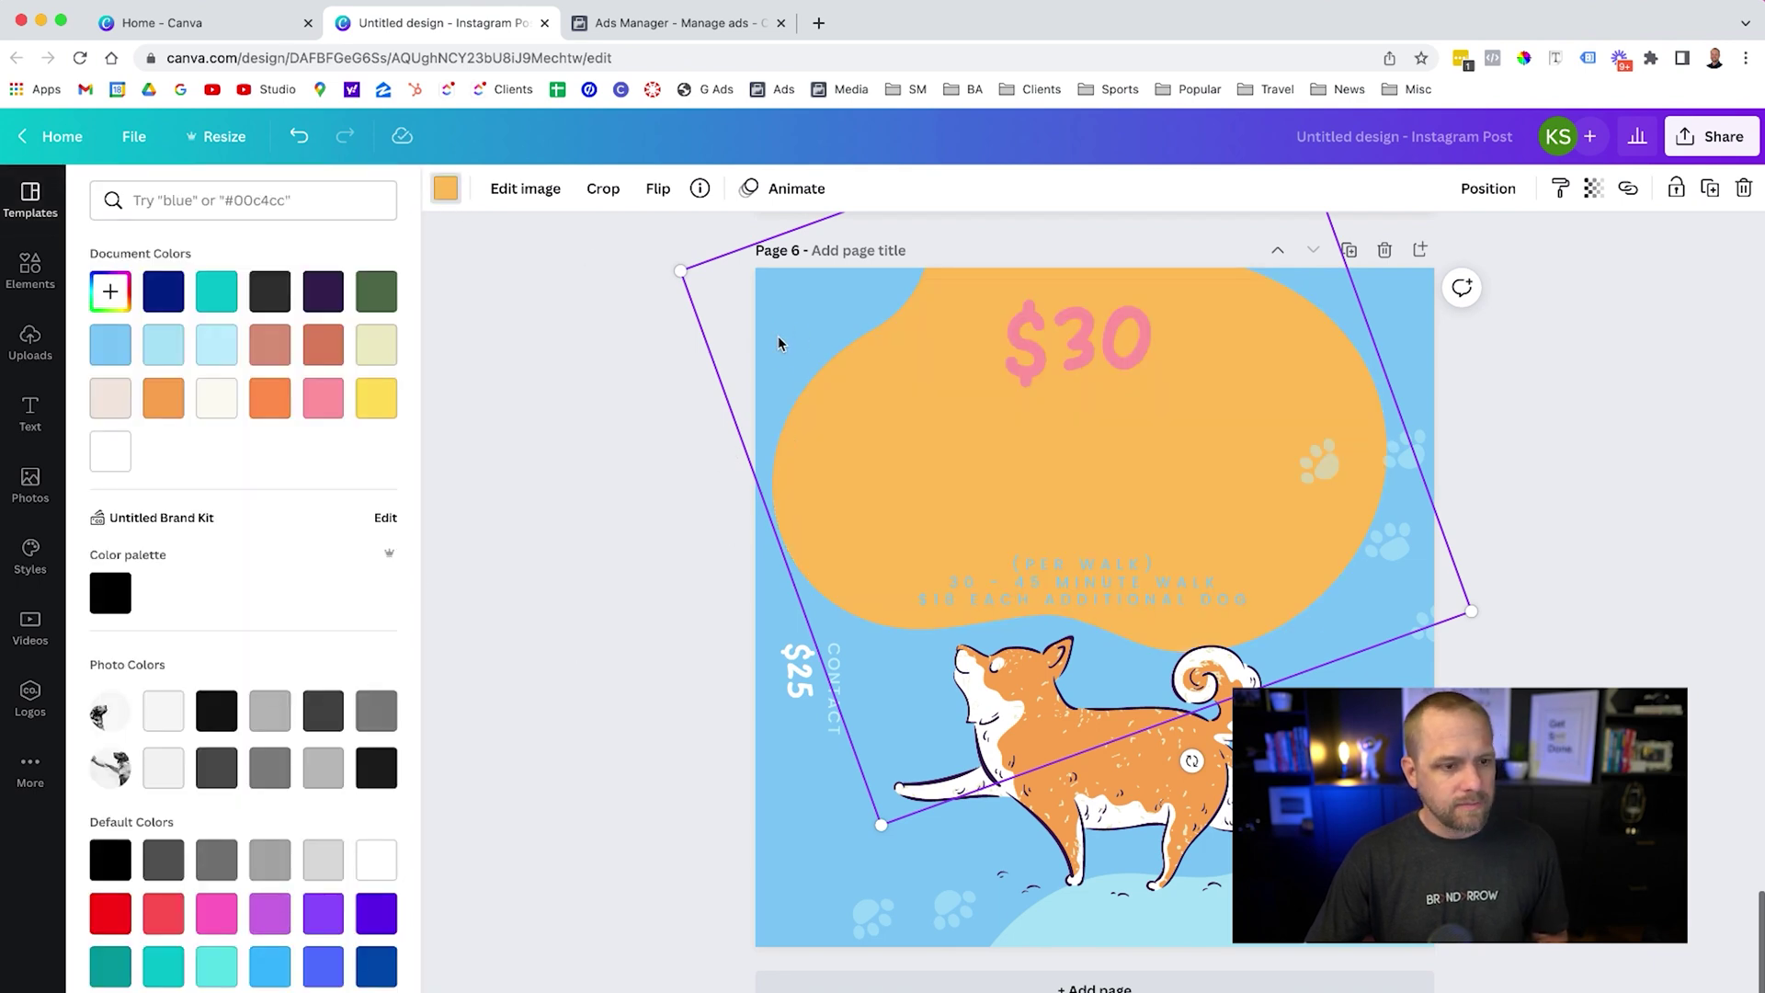
{"action": "key", "text": "super+z"}
Change page 6's background colour to pink.
{"action": "left_click", "coordinate": [1636, 447]}
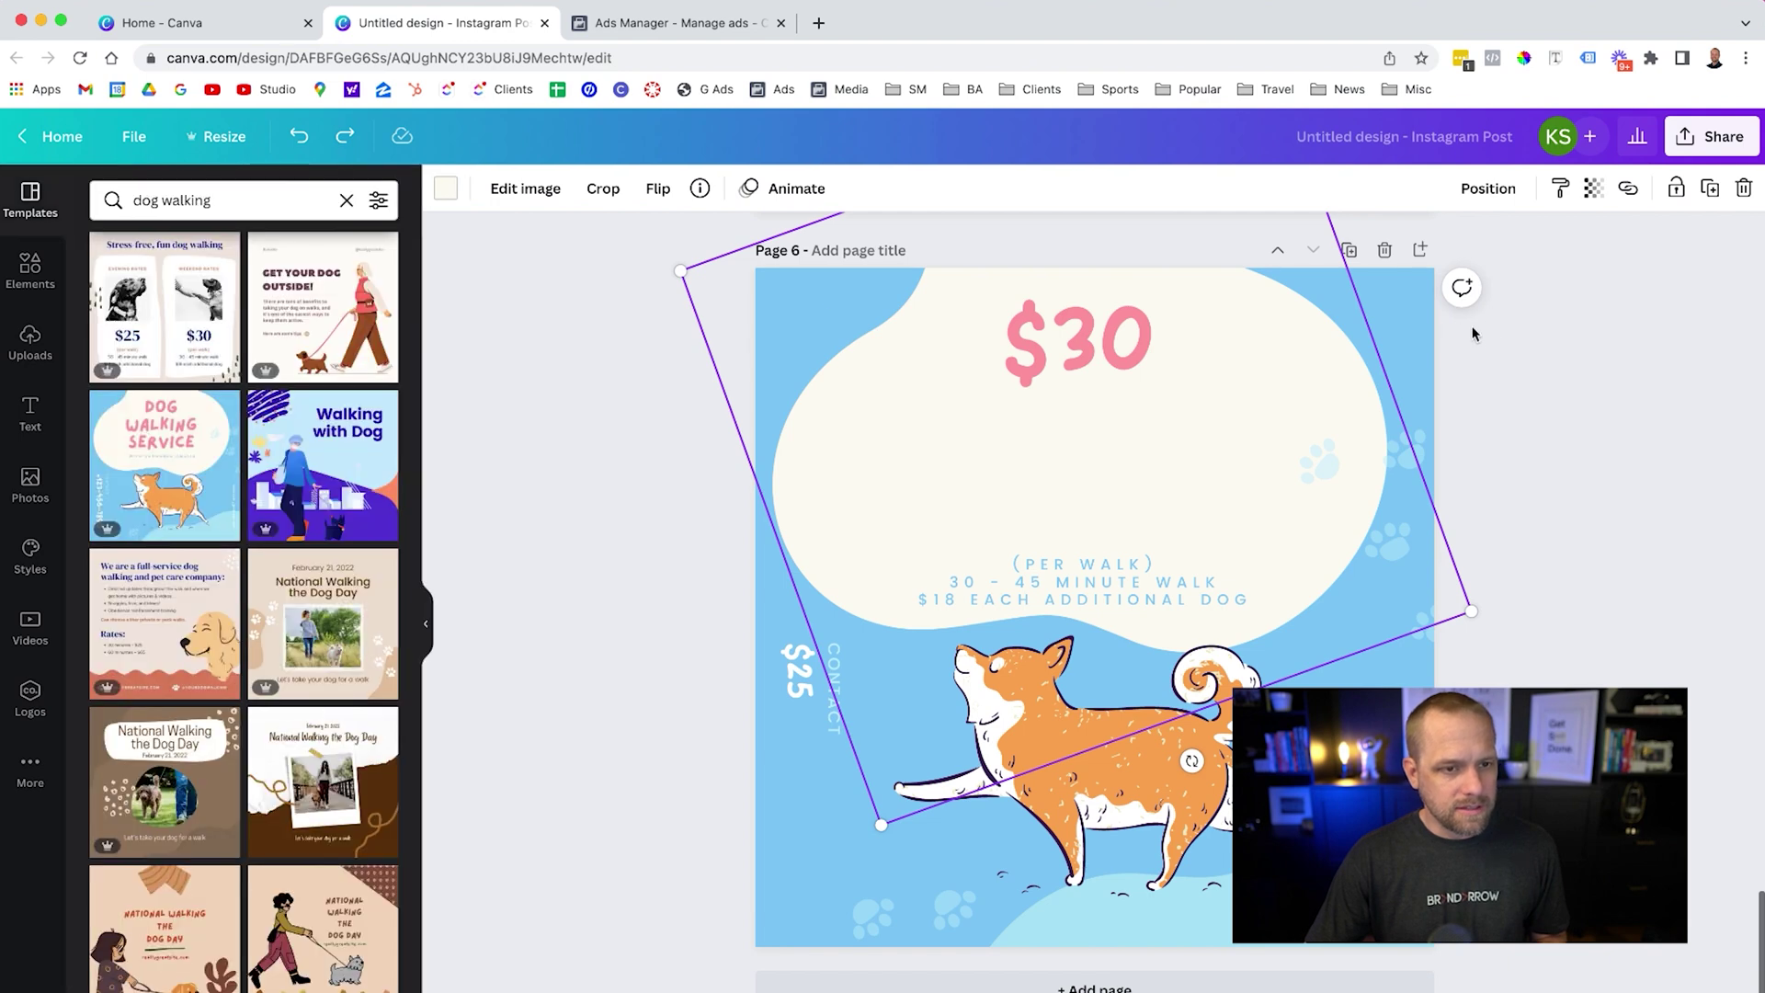
{"action": "left_click", "coordinate": [444, 188]}
{"action": "left_click", "coordinate": [269, 397]}
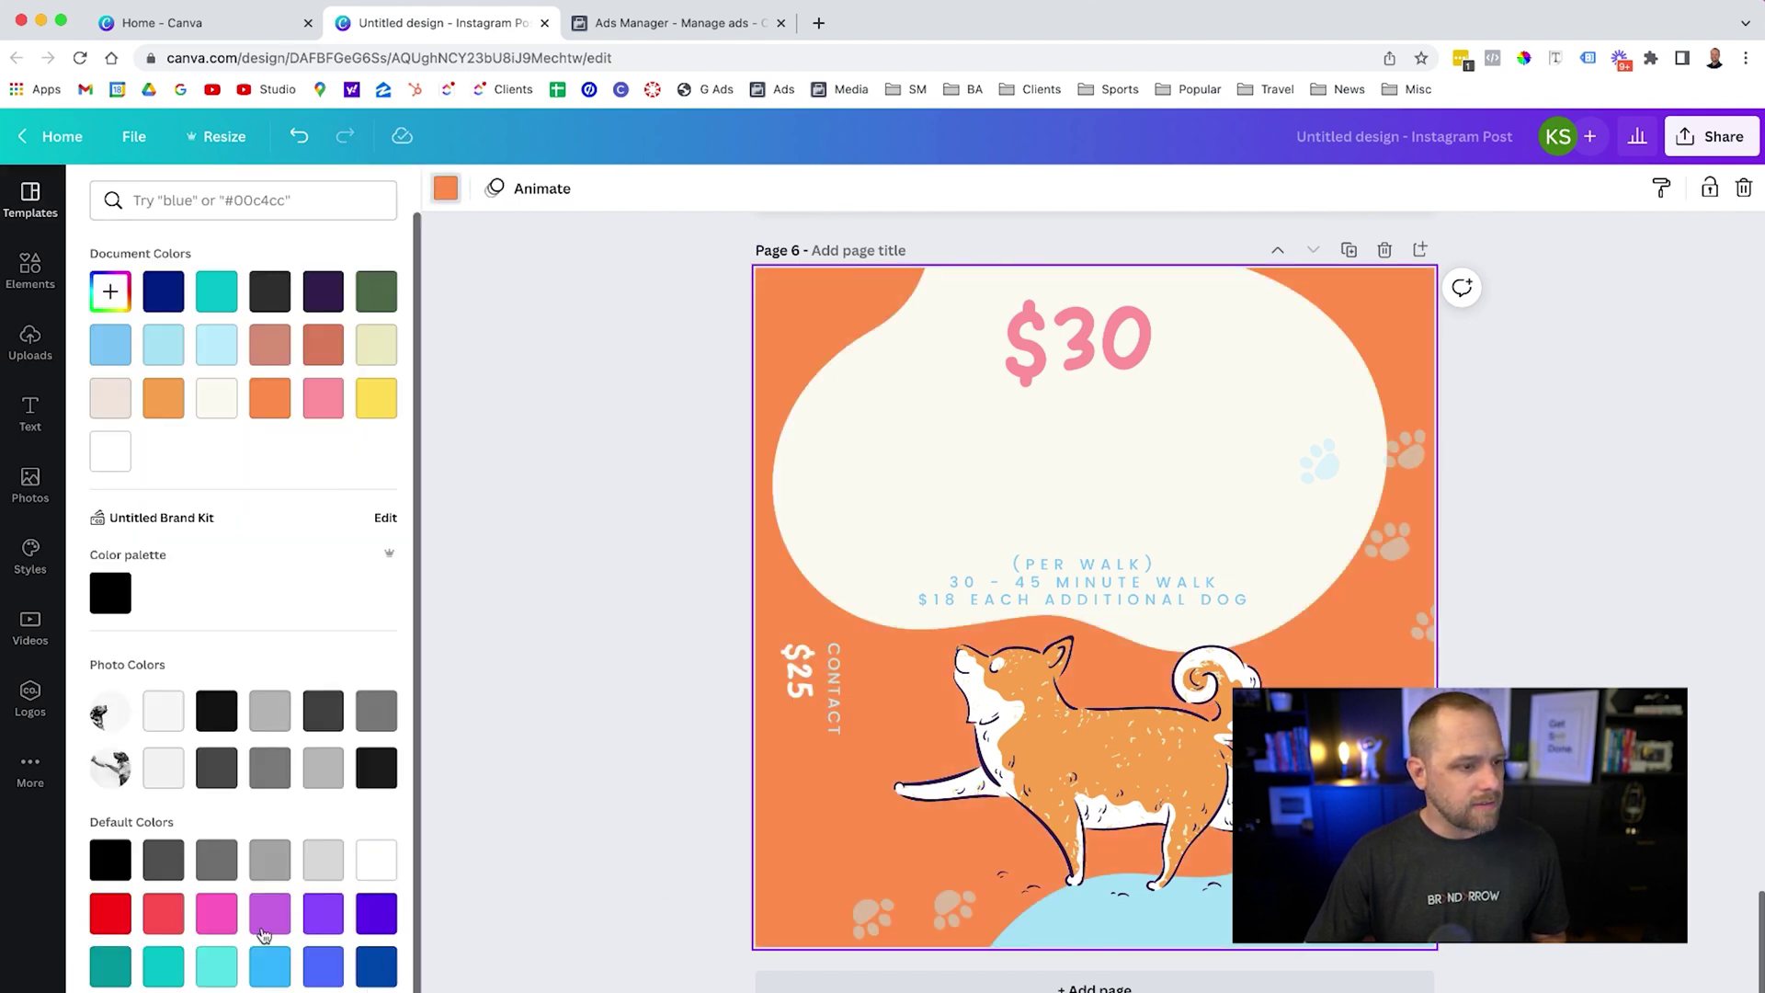
{"action": "left_click", "coordinate": [162, 913]}
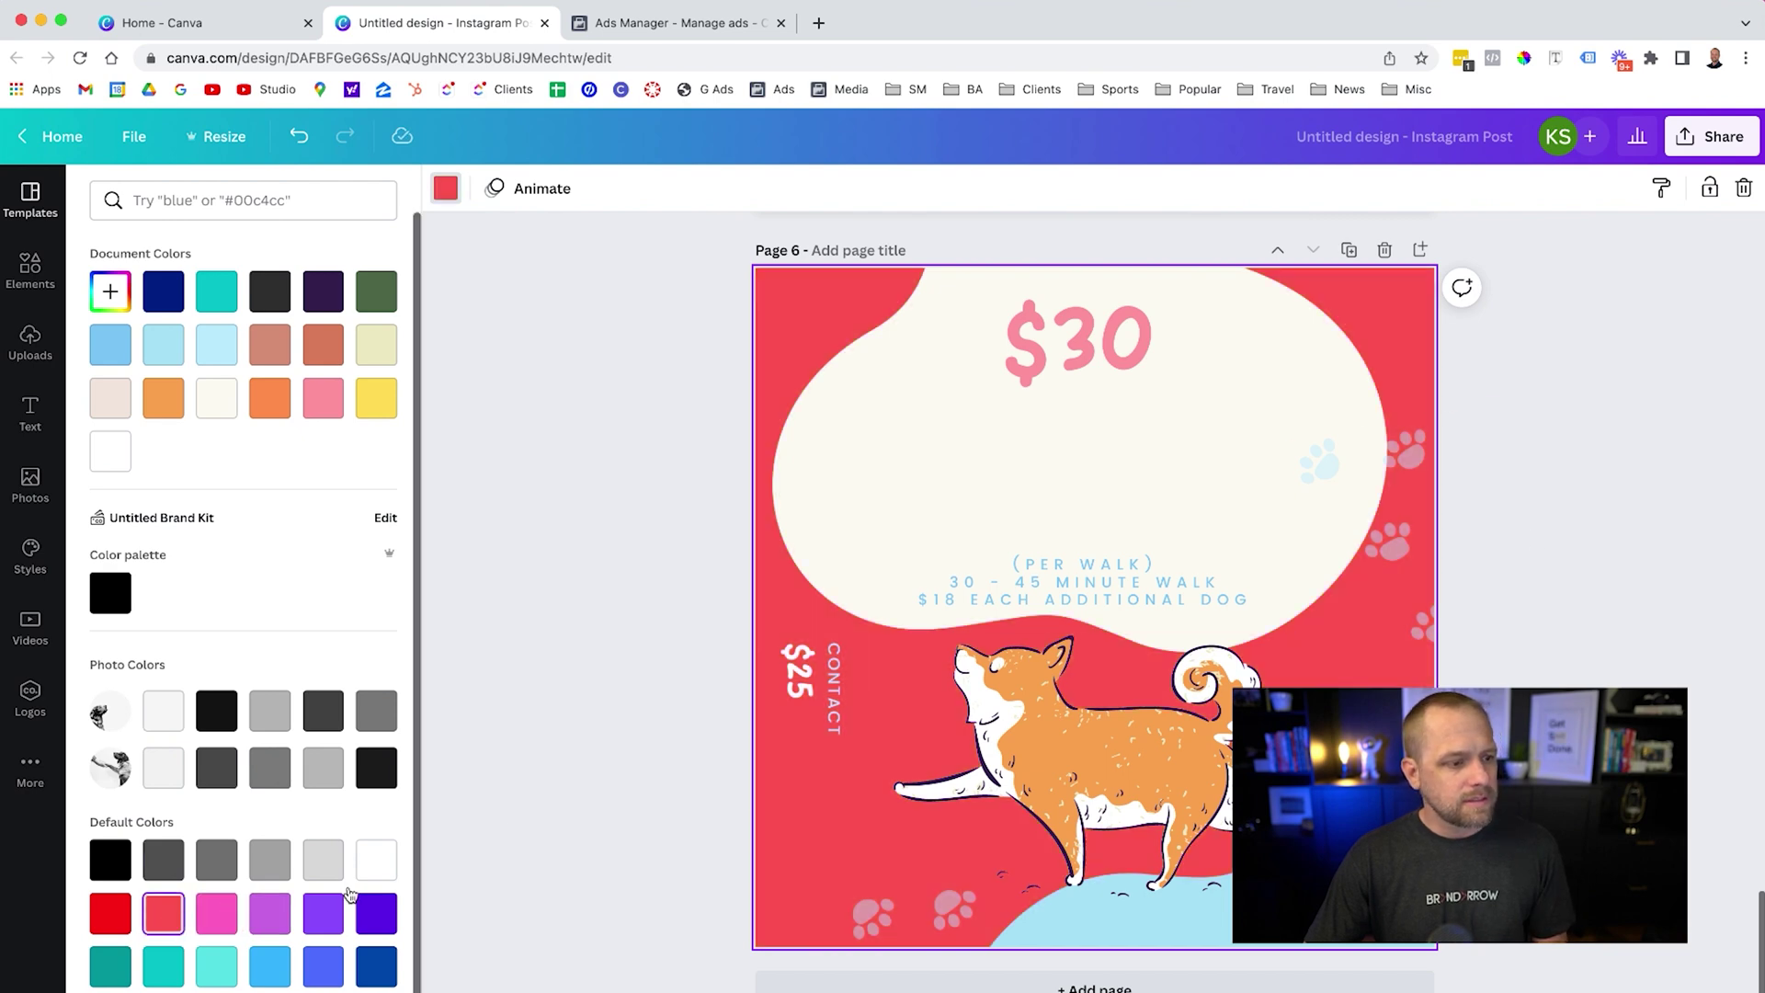
{"action": "left_click", "coordinate": [215, 912]}
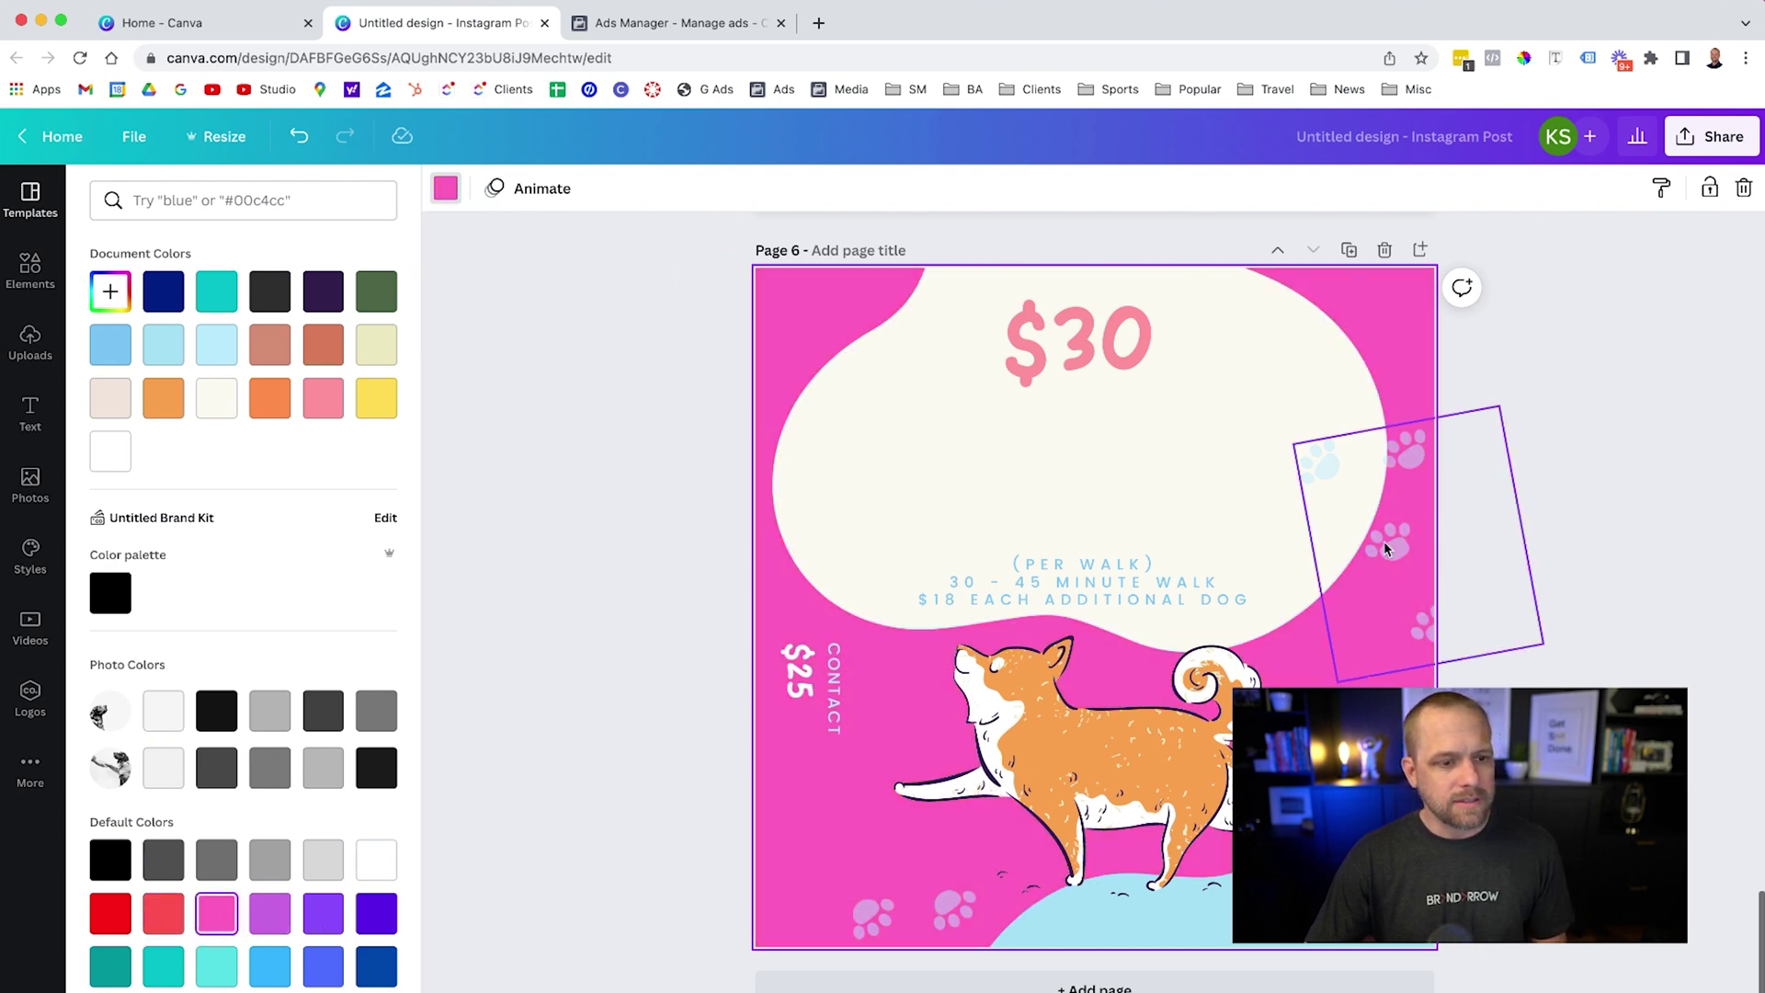
{"action": "left_click", "coordinate": [1499, 481]}
Duplicate the pink page, then delete the extra page 7.
{"action": "left_click", "coordinate": [1349, 251]}
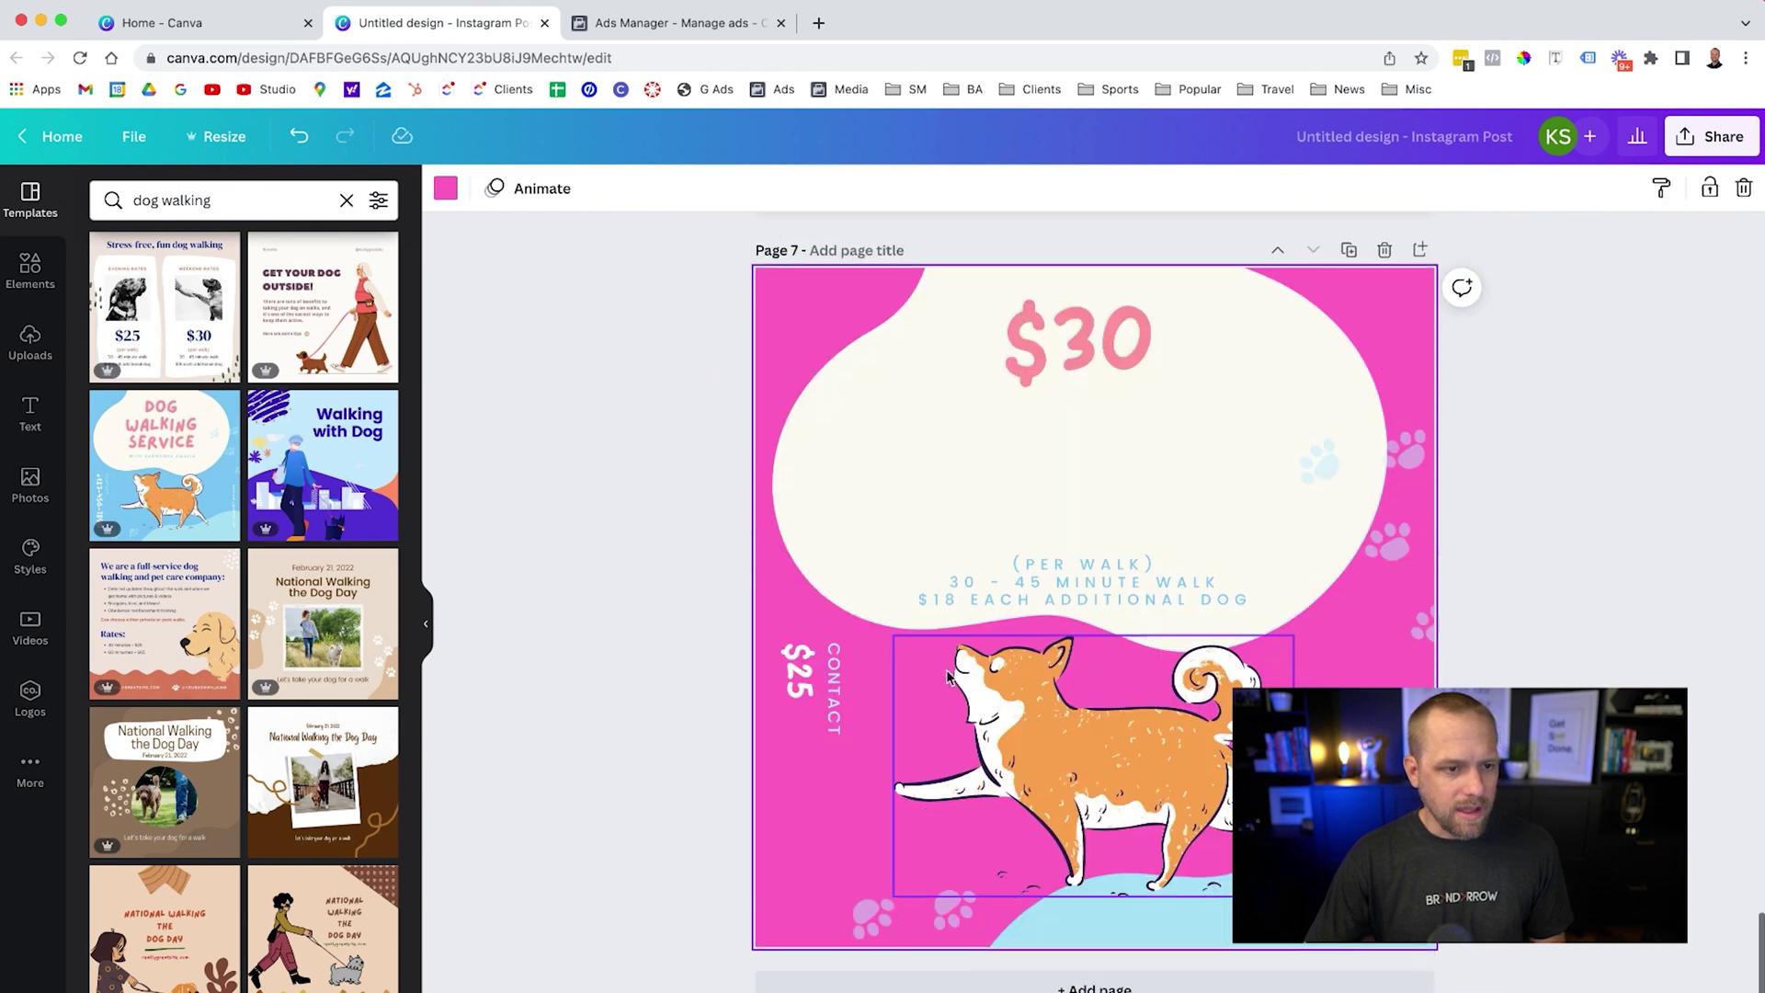
{"action": "left_click_drag", "start_coordinate": [764, 368], "coordinate": [974, 496]}
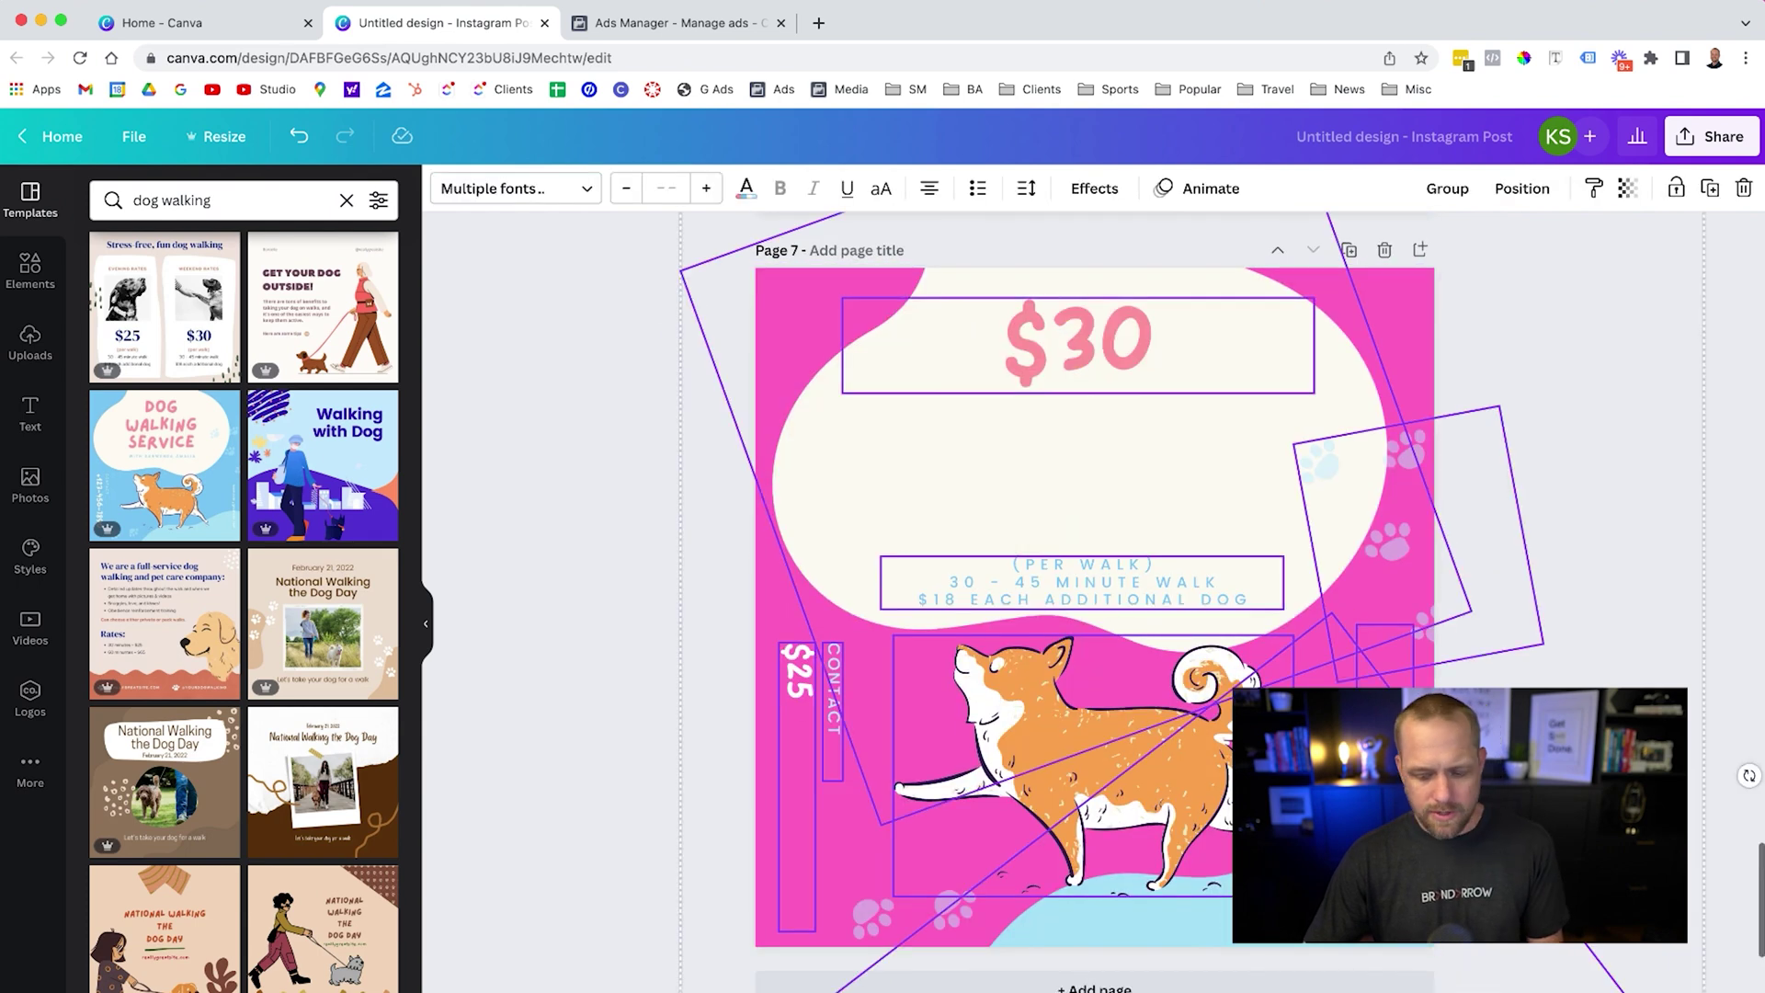
{"action": "key", "text": "Escape"}
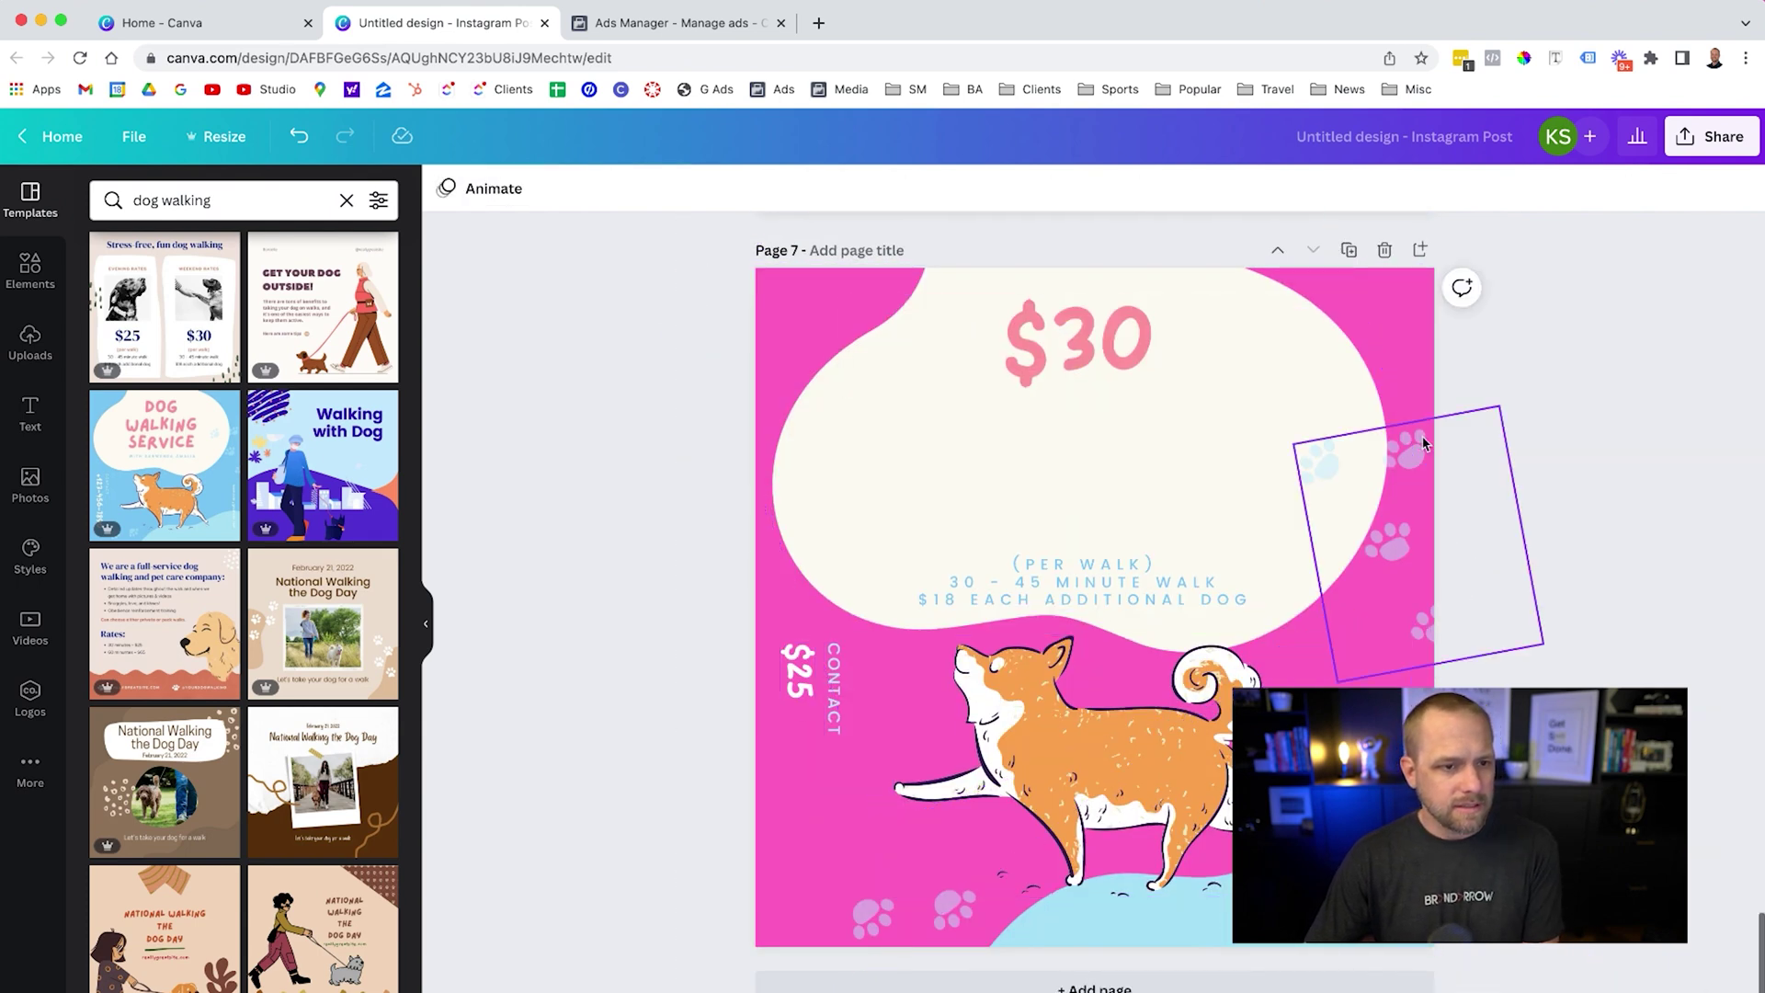
{"action": "left_click", "coordinate": [1385, 251]}
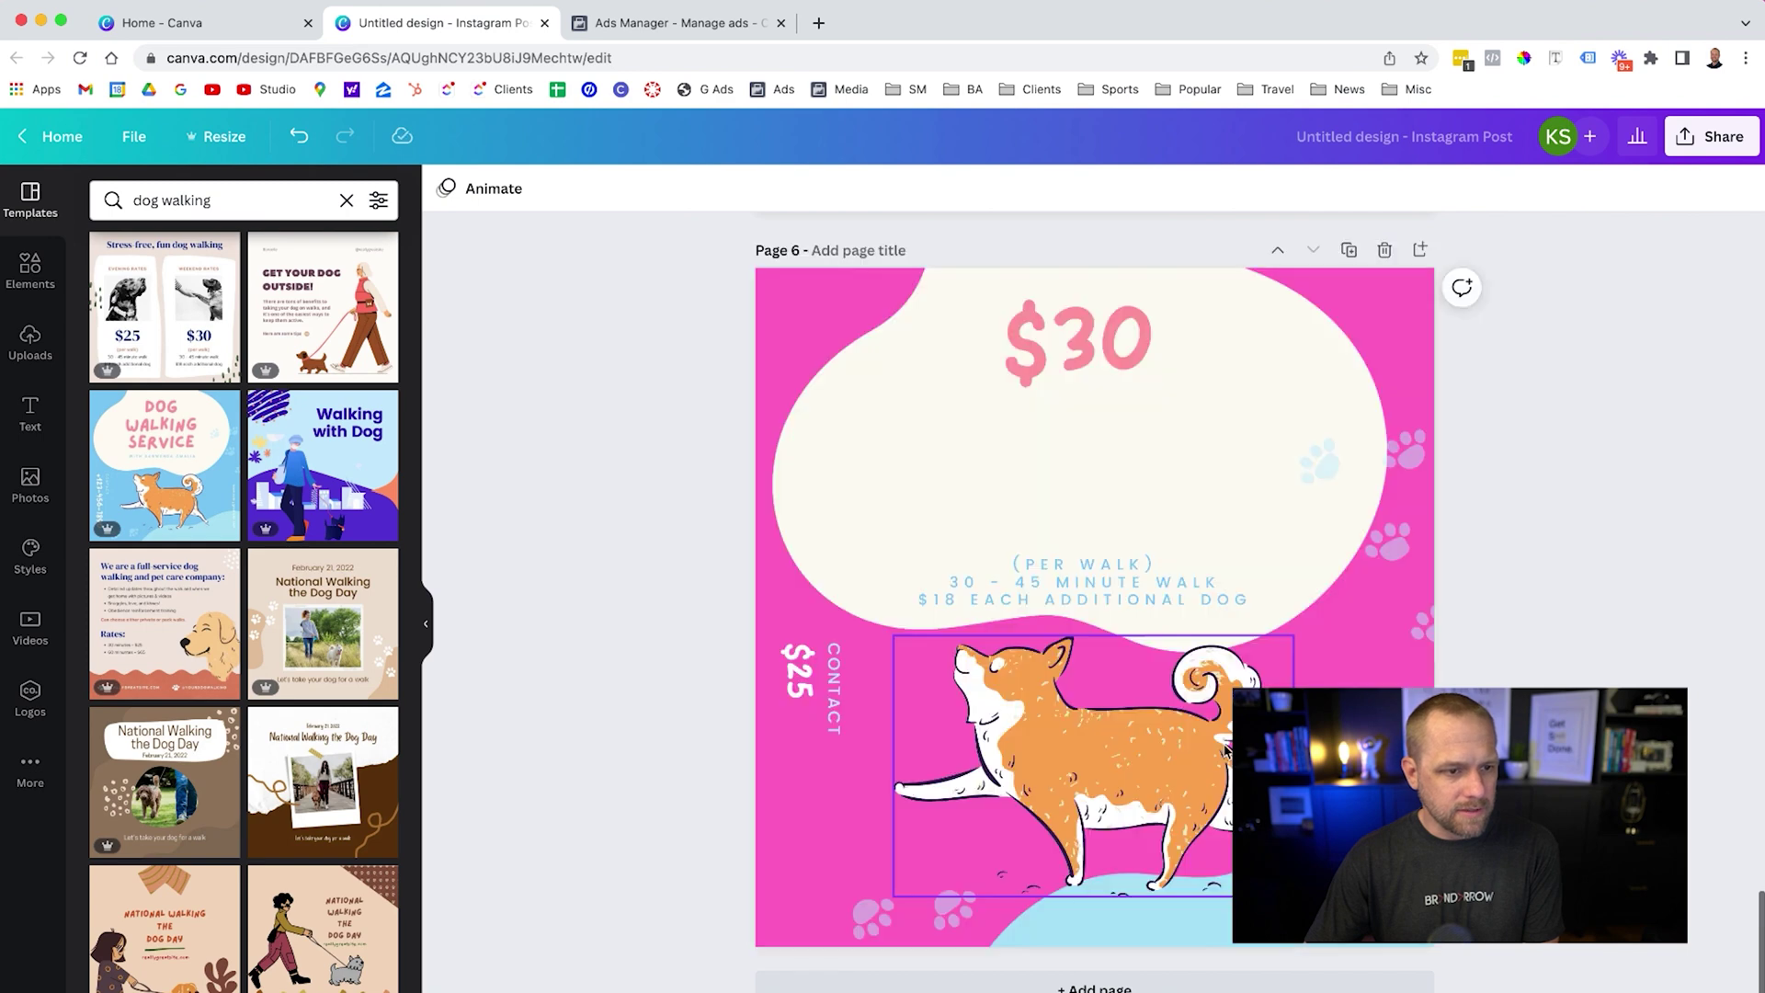
{"action": "left_click", "coordinate": [1134, 981]}
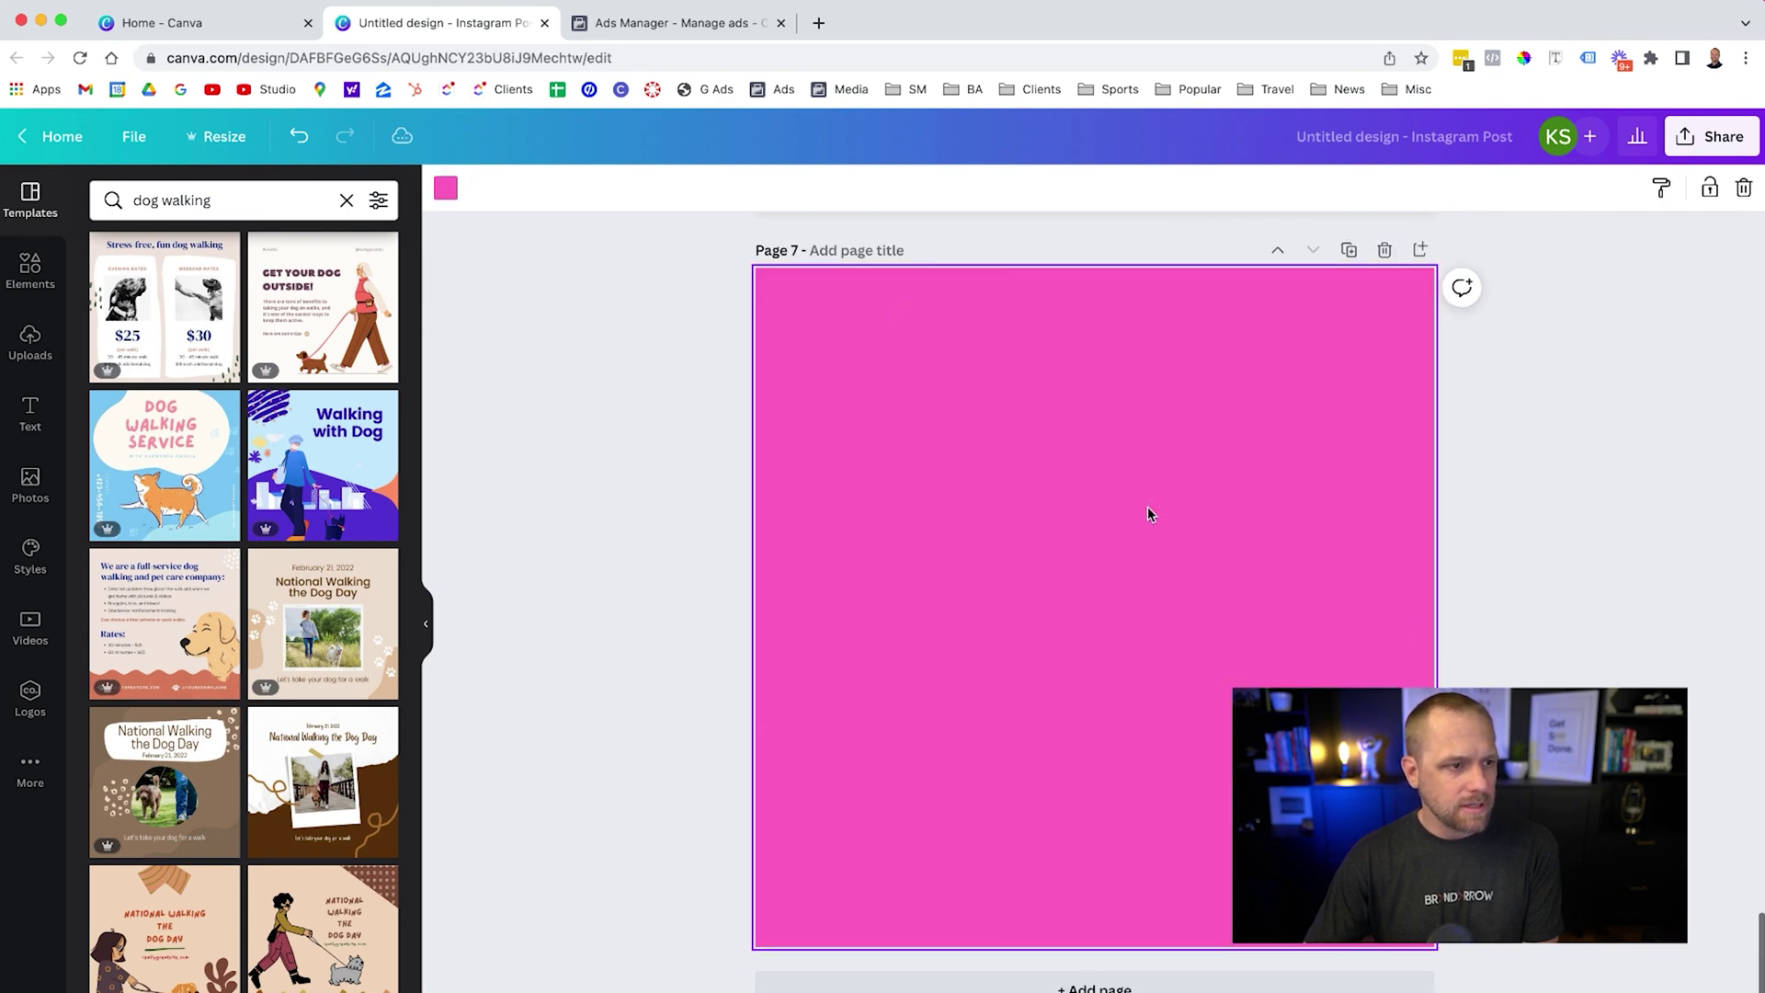
{"action": "left_click", "coordinate": [446, 188]}
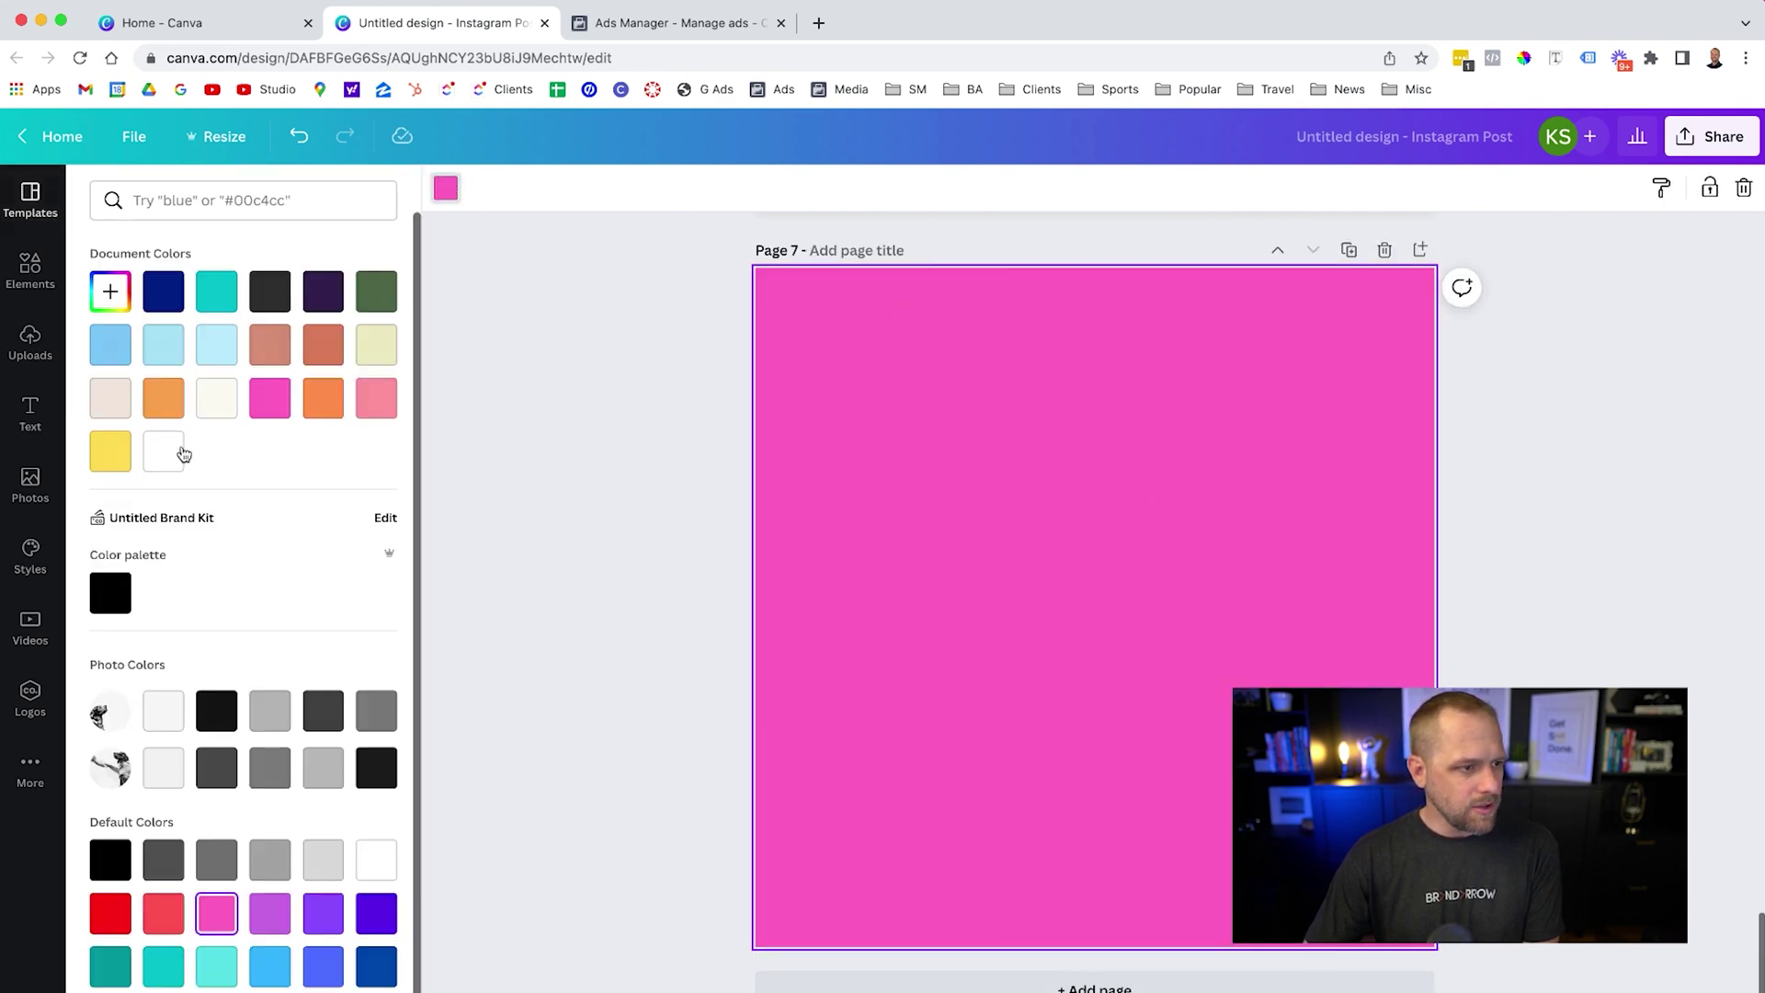
{"action": "left_click", "coordinate": [170, 456]}
{"action": "left_click", "coordinate": [488, 382]}
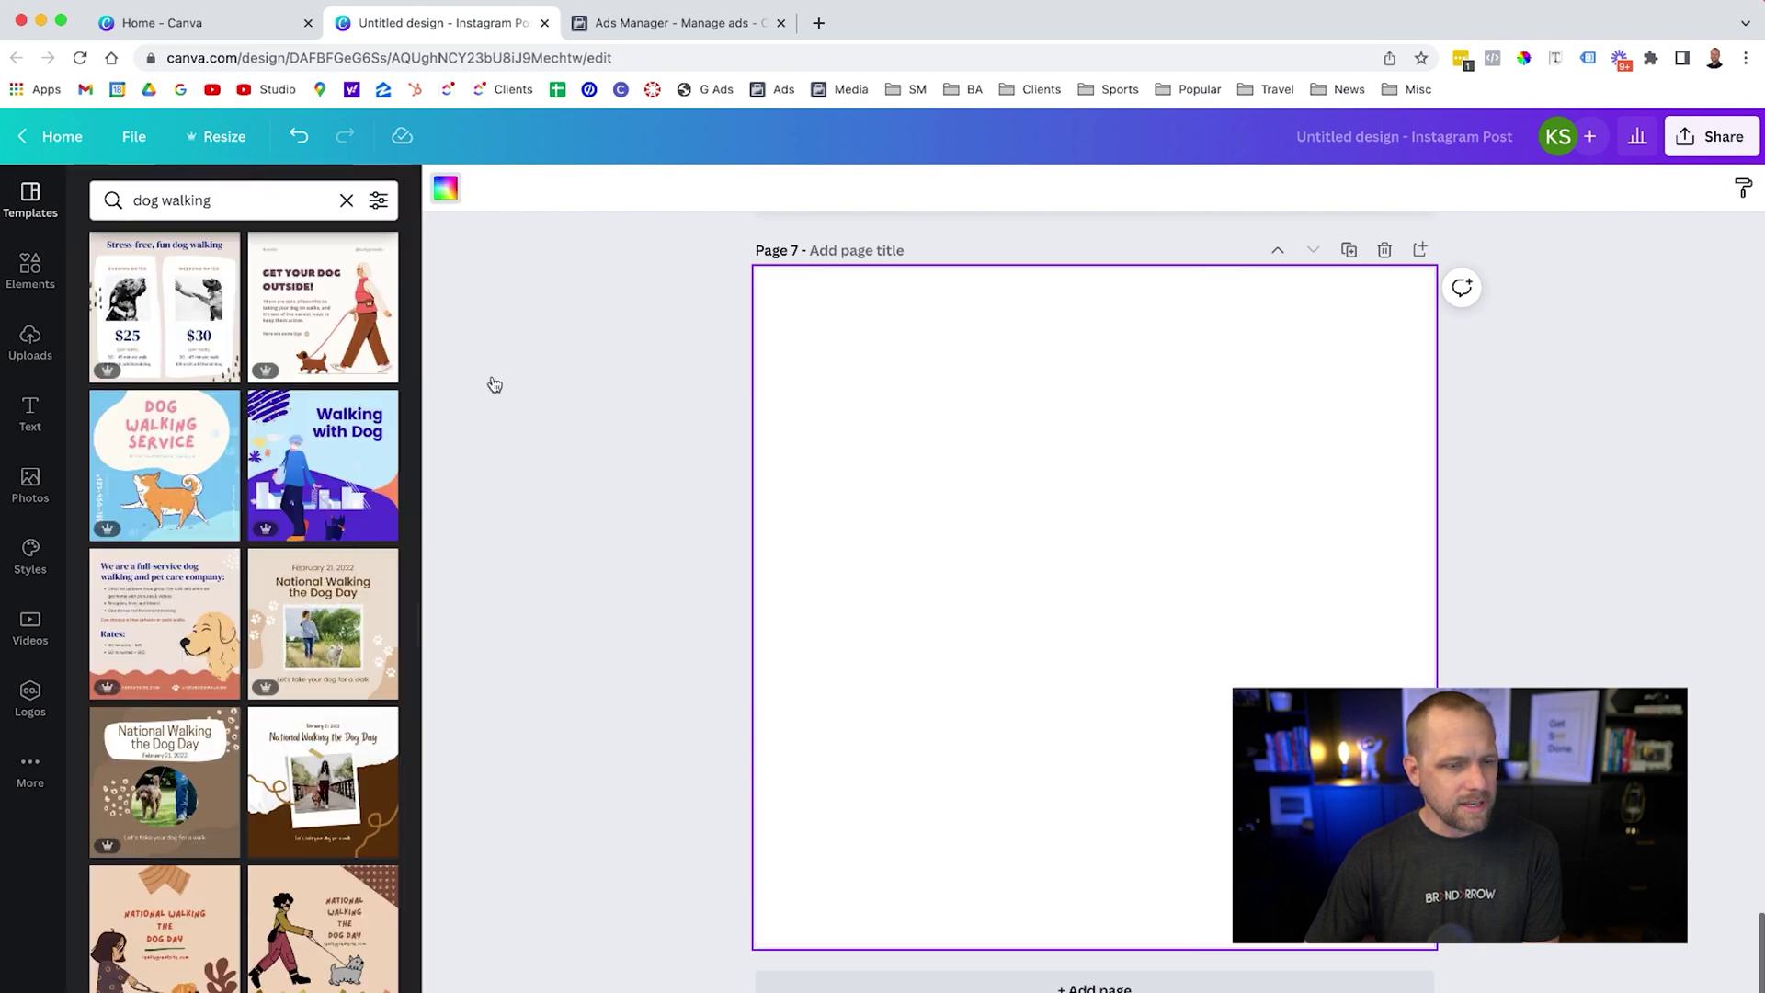
{"action": "left_click", "coordinate": [26, 476]}
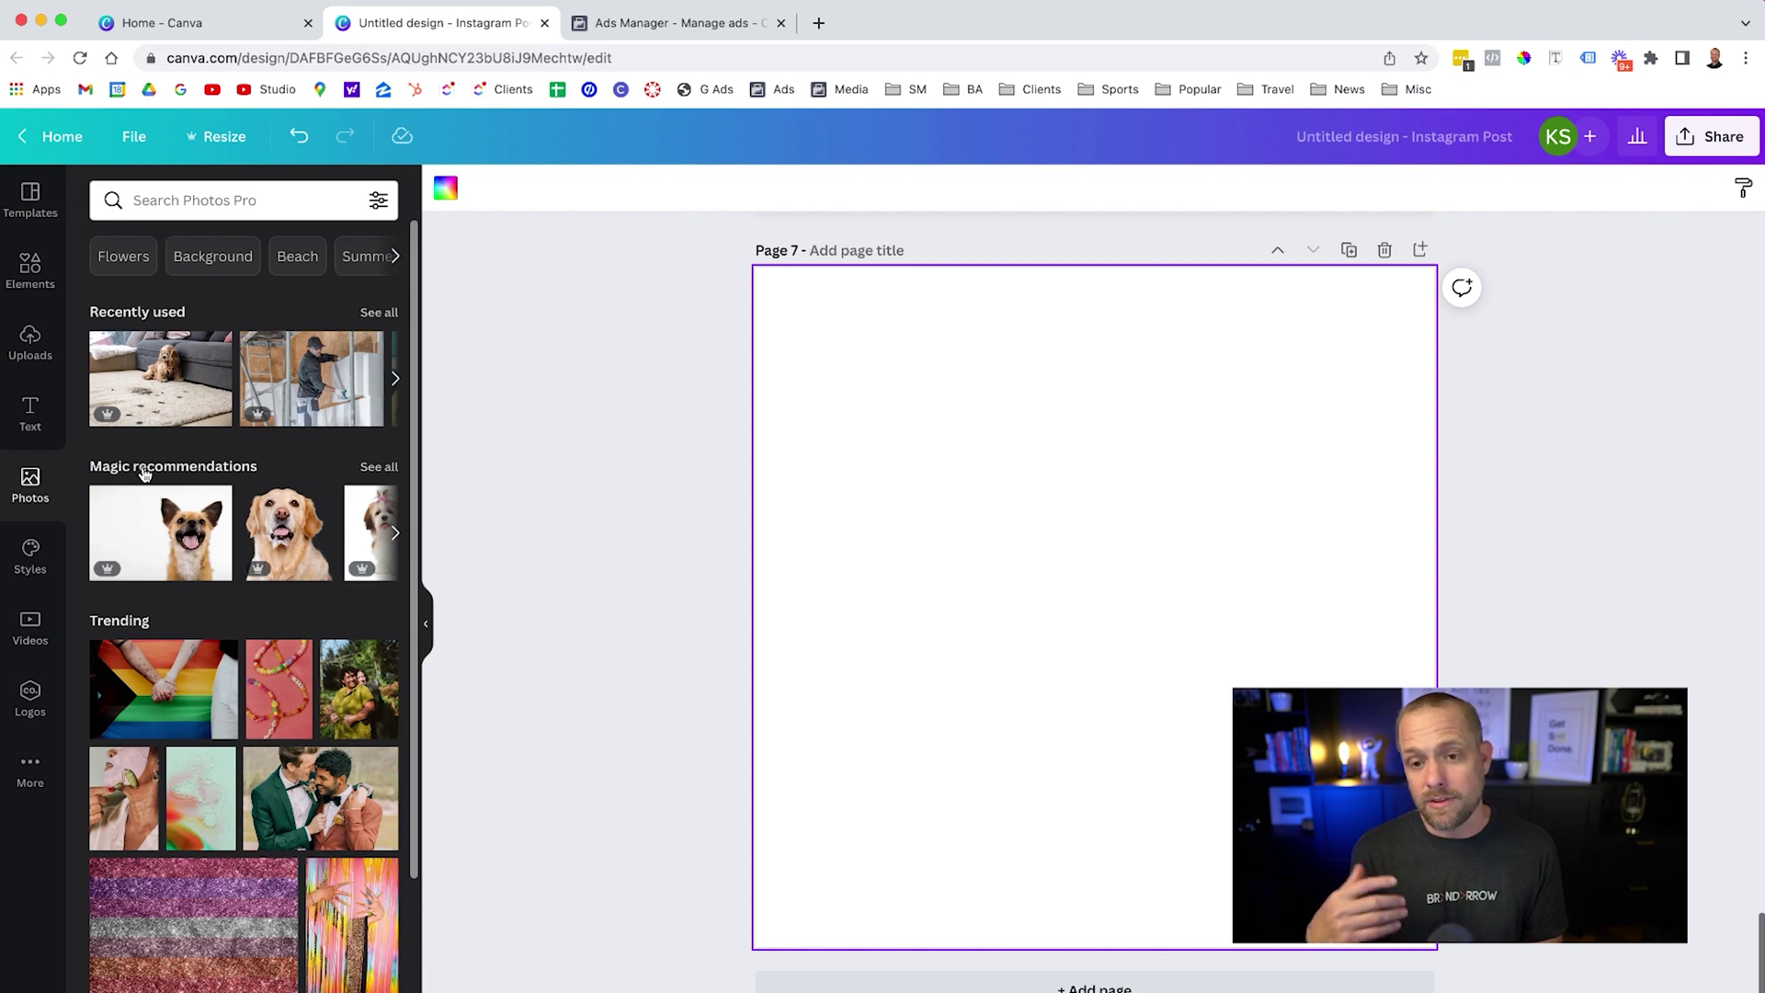
Search photos for 'funny dog' and place the laughing Labrador photo, enlarged to fill page 7.
{"action": "left_click", "coordinate": [188, 201]}
{"action": "type", "text": "dog"}
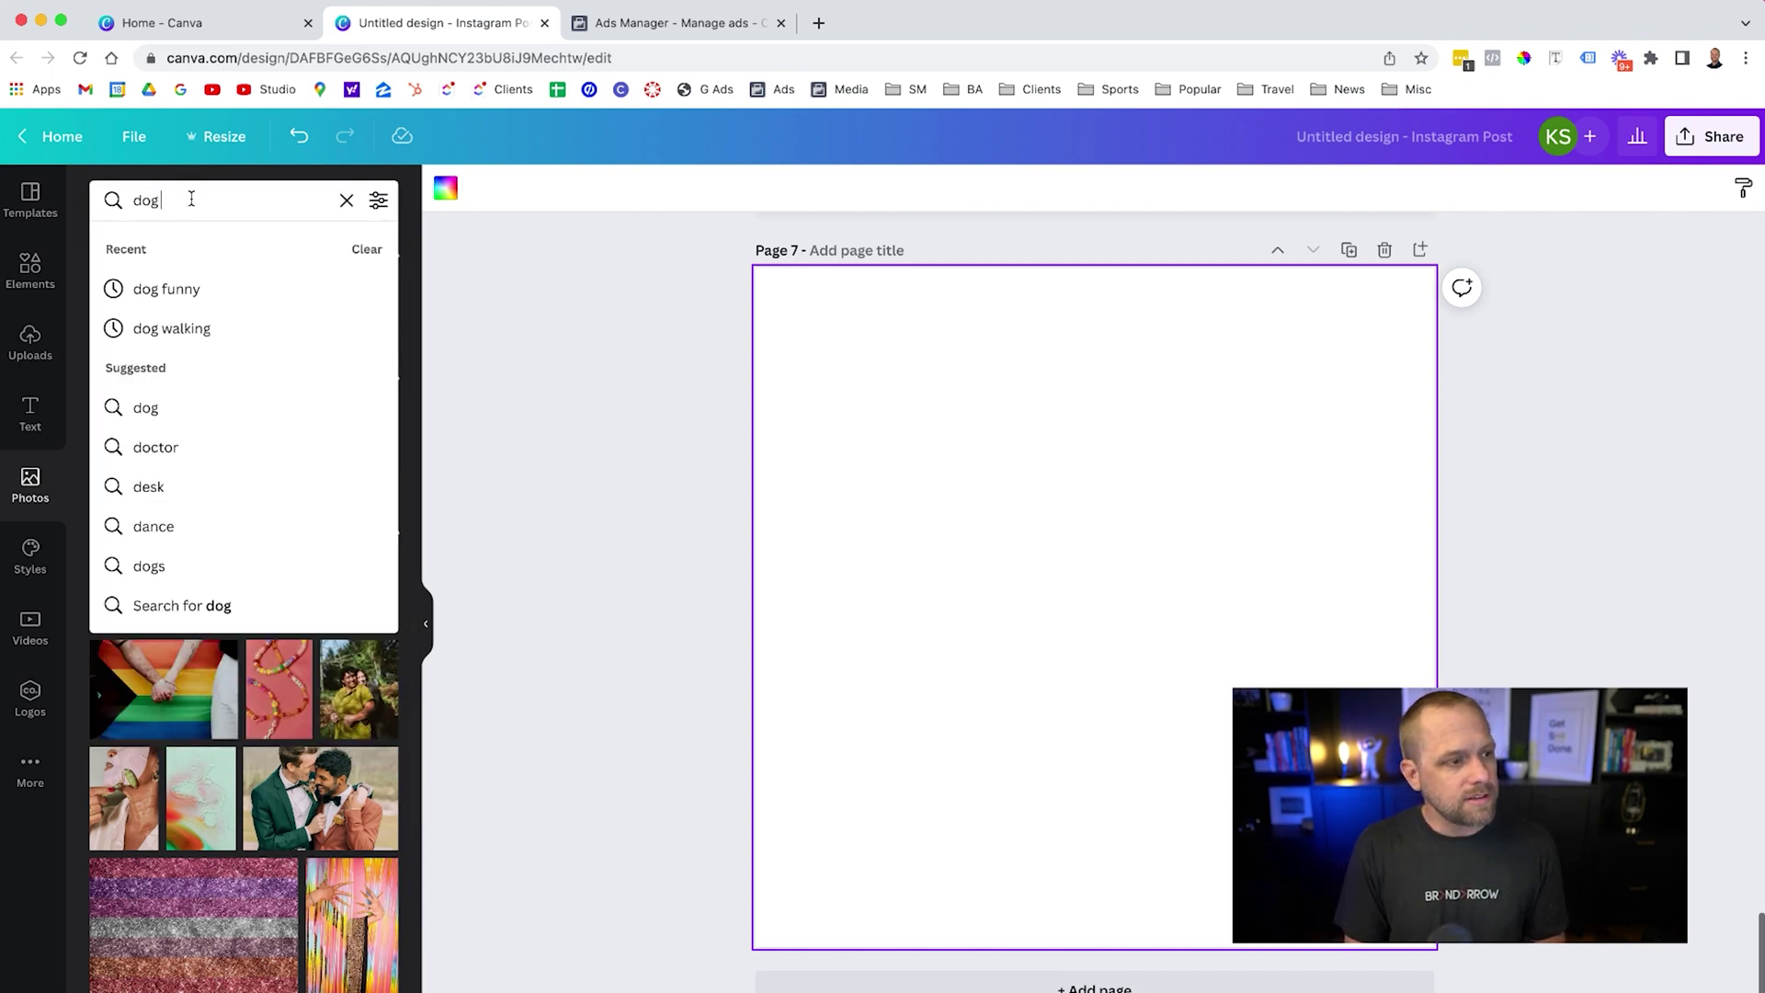
{"action": "key", "text": "BackSpace"}
{"action": "key", "text": "BackSpace"}
{"action": "key", "text": "BackSpace"}
{"action": "type", "text": "funny dog"}
{"action": "key", "text": "Return"}
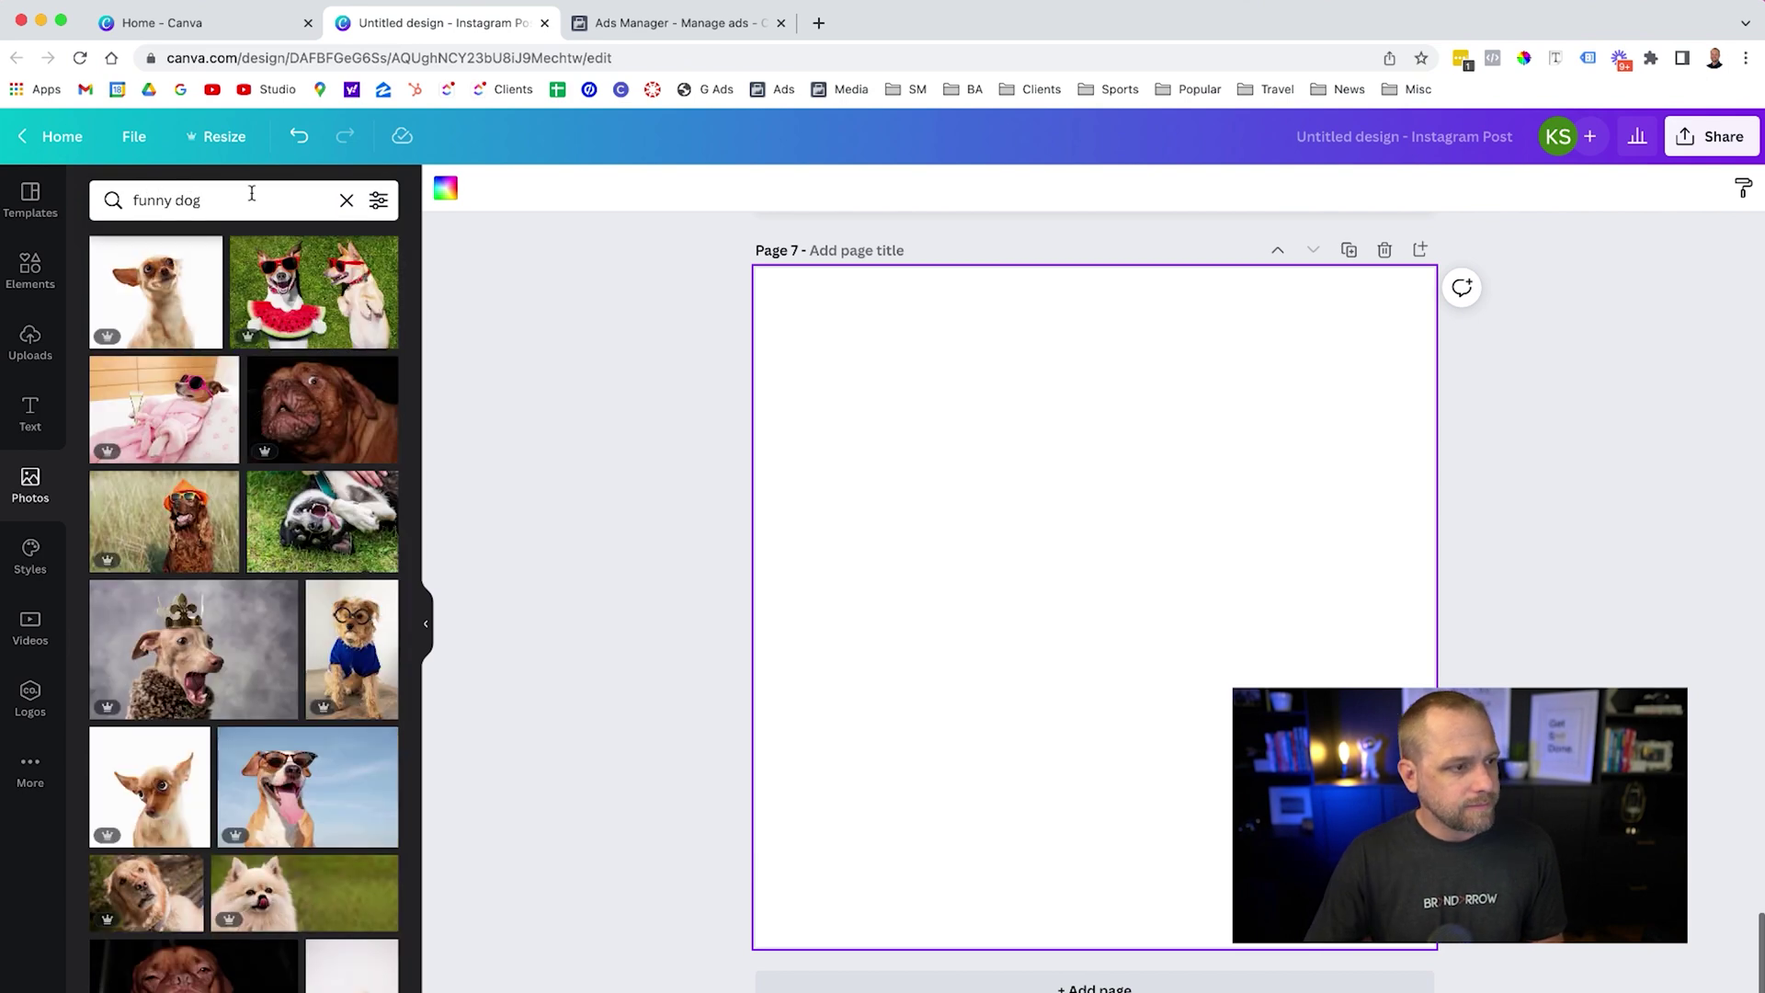
{"action": "scroll", "coordinate": [344, 320], "scroll_direction": "down", "scroll_amount": 8}
{"action": "scroll", "coordinate": [344, 319], "scroll_direction": "down", "scroll_amount": 1}
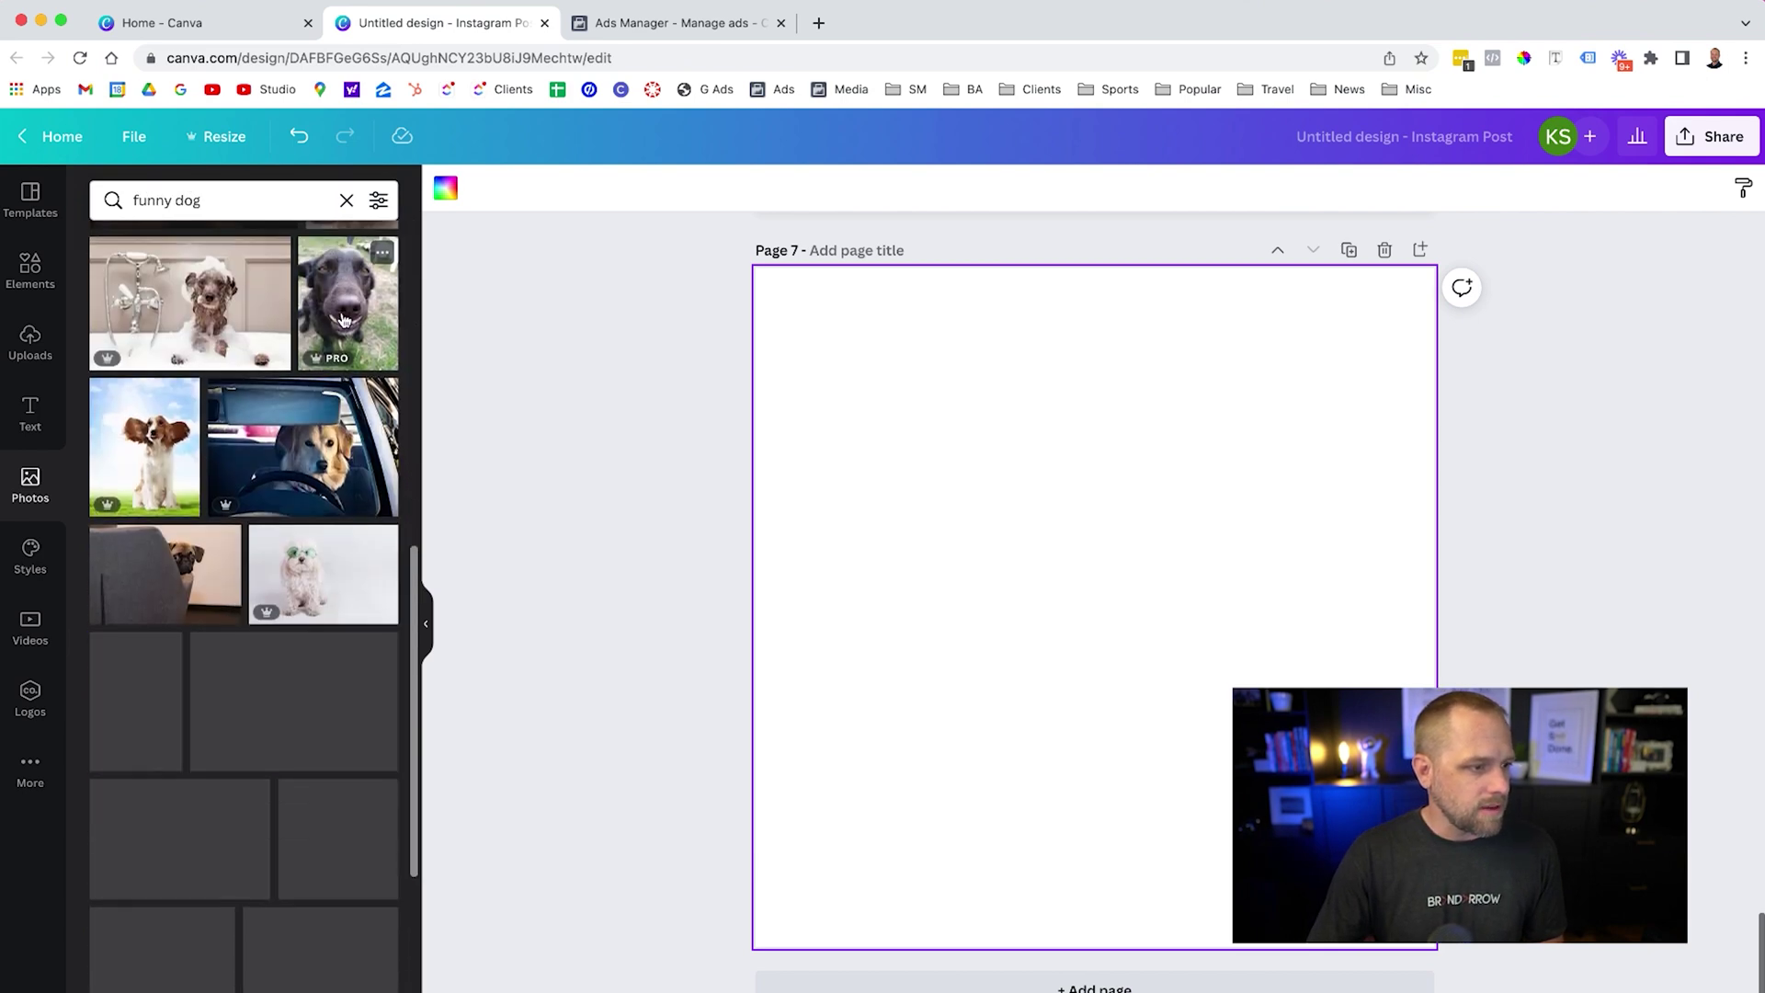
{"action": "scroll", "coordinate": [340, 331], "scroll_direction": "down", "scroll_amount": 4}
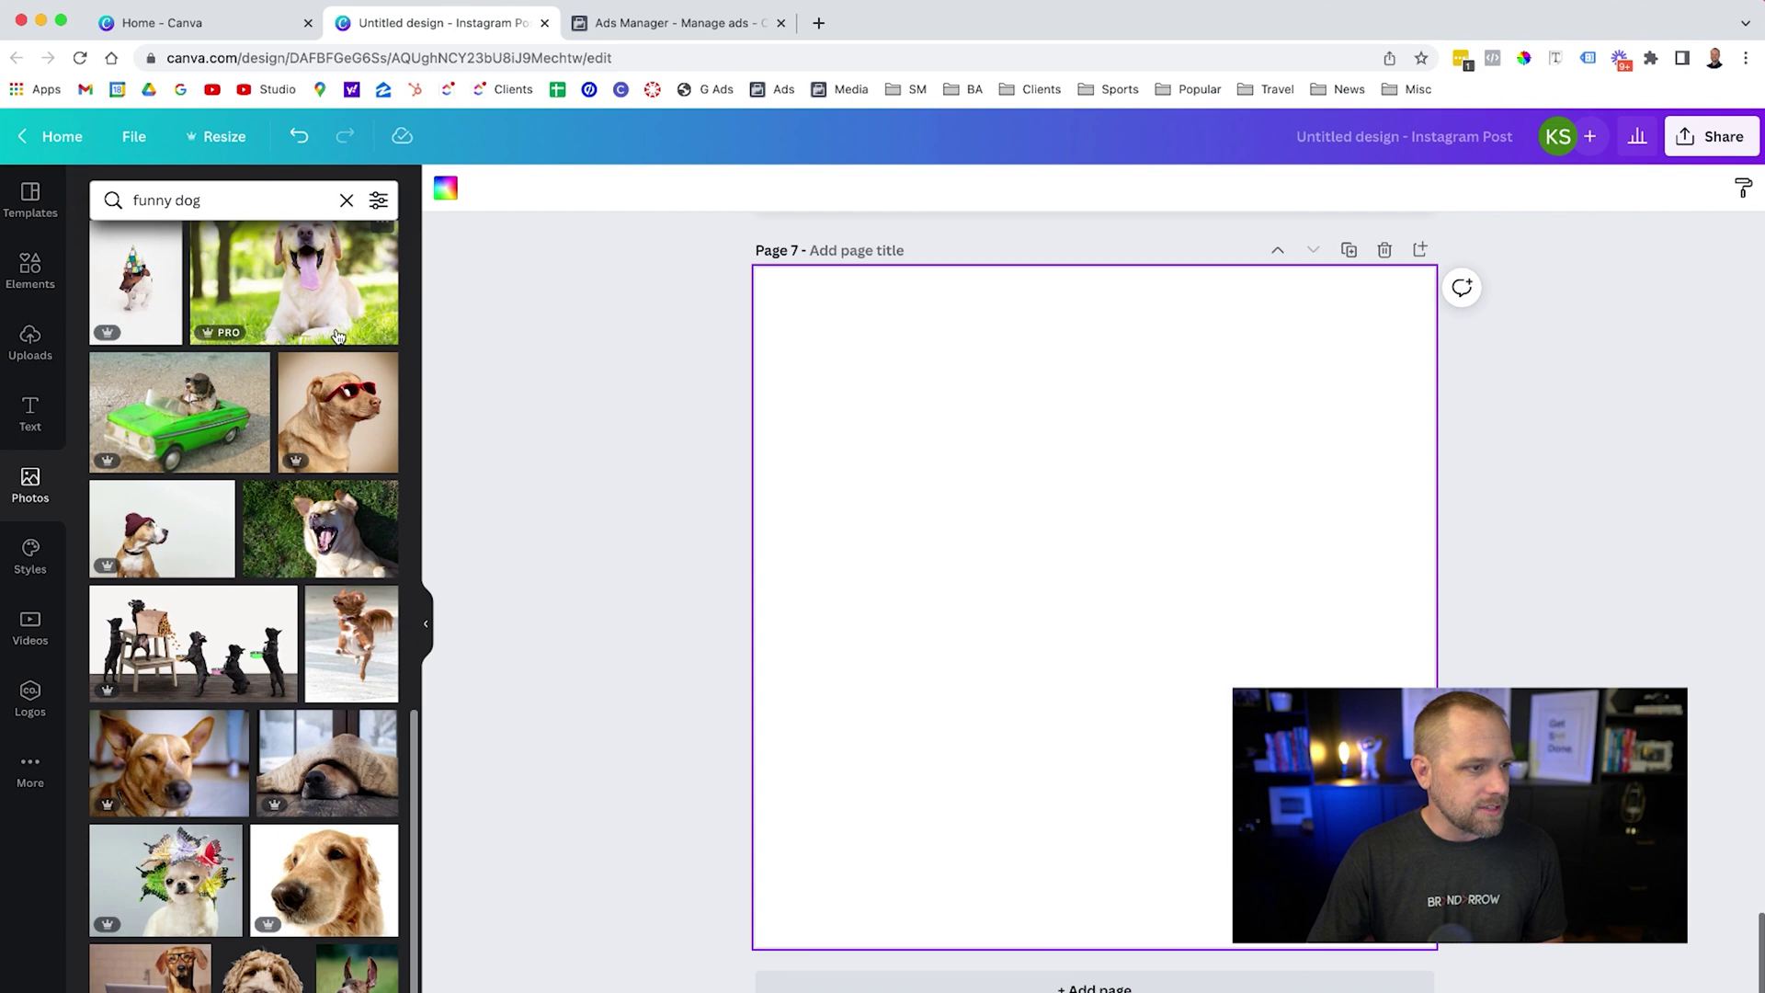
{"action": "scroll", "coordinate": [339, 335], "scroll_direction": "up", "scroll_amount": 1}
{"action": "left_click_drag", "start_coordinate": [339, 335], "coordinate": [1076, 473]}
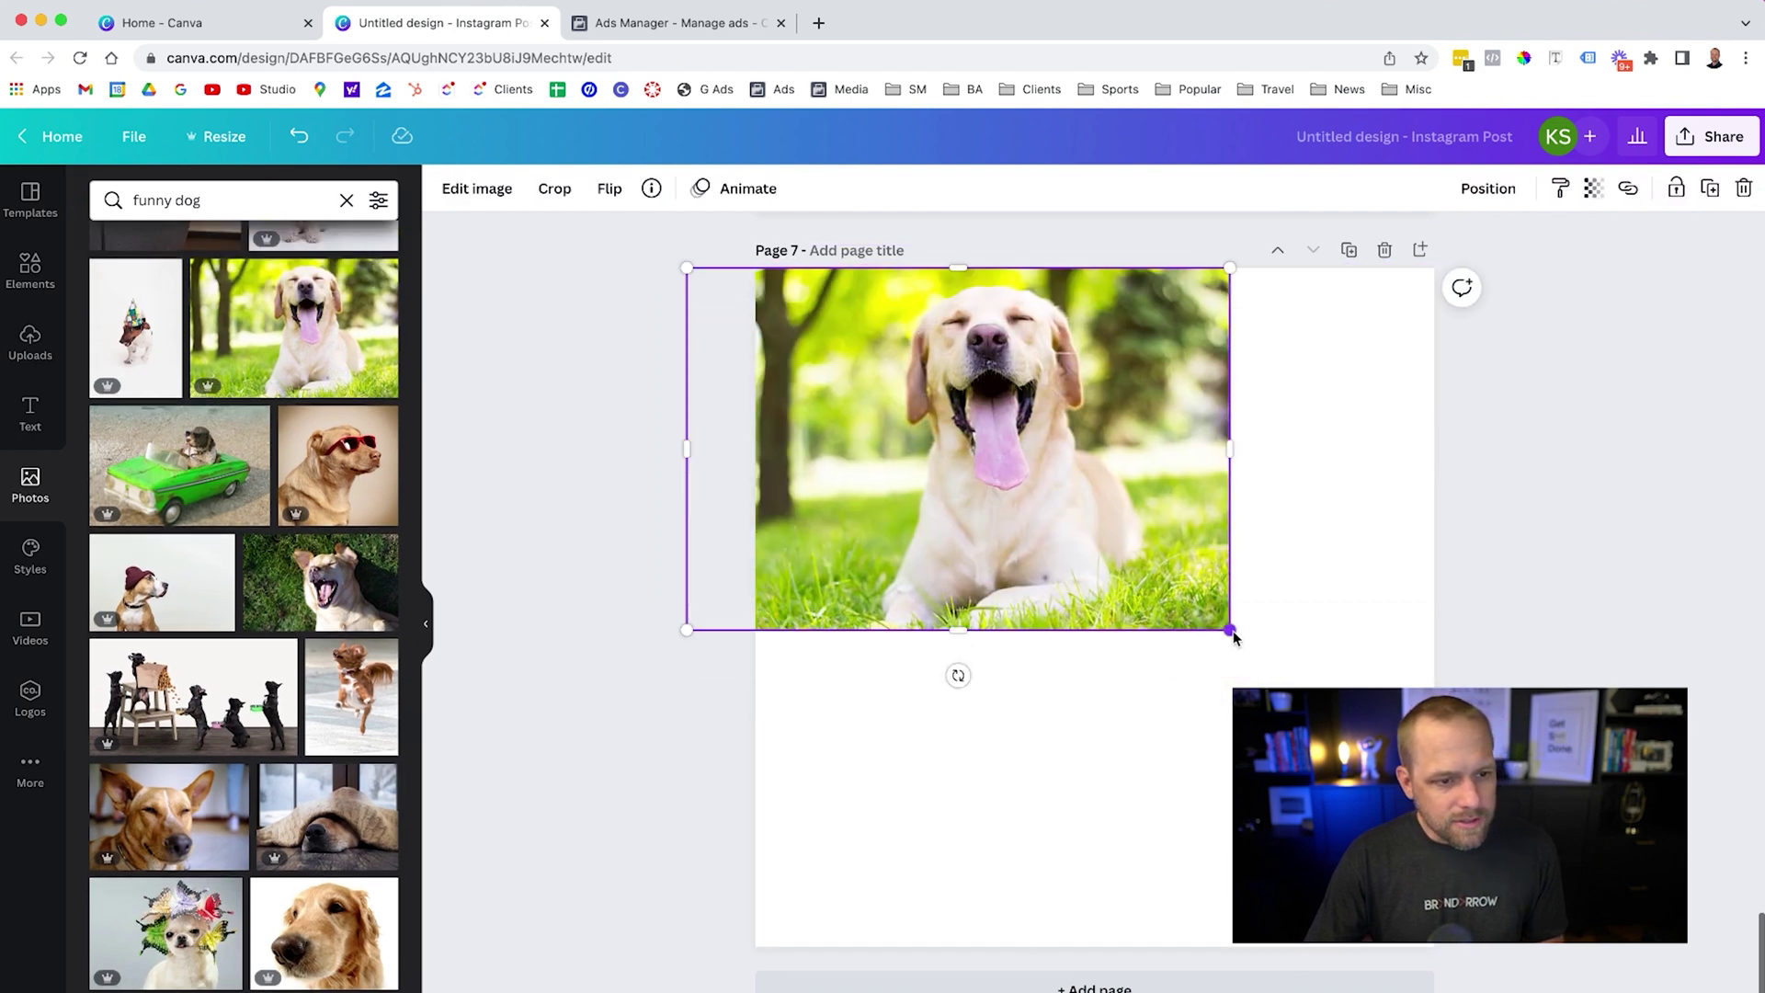
{"action": "left_click_drag", "start_coordinate": [1232, 634], "coordinate": [1702, 947]}
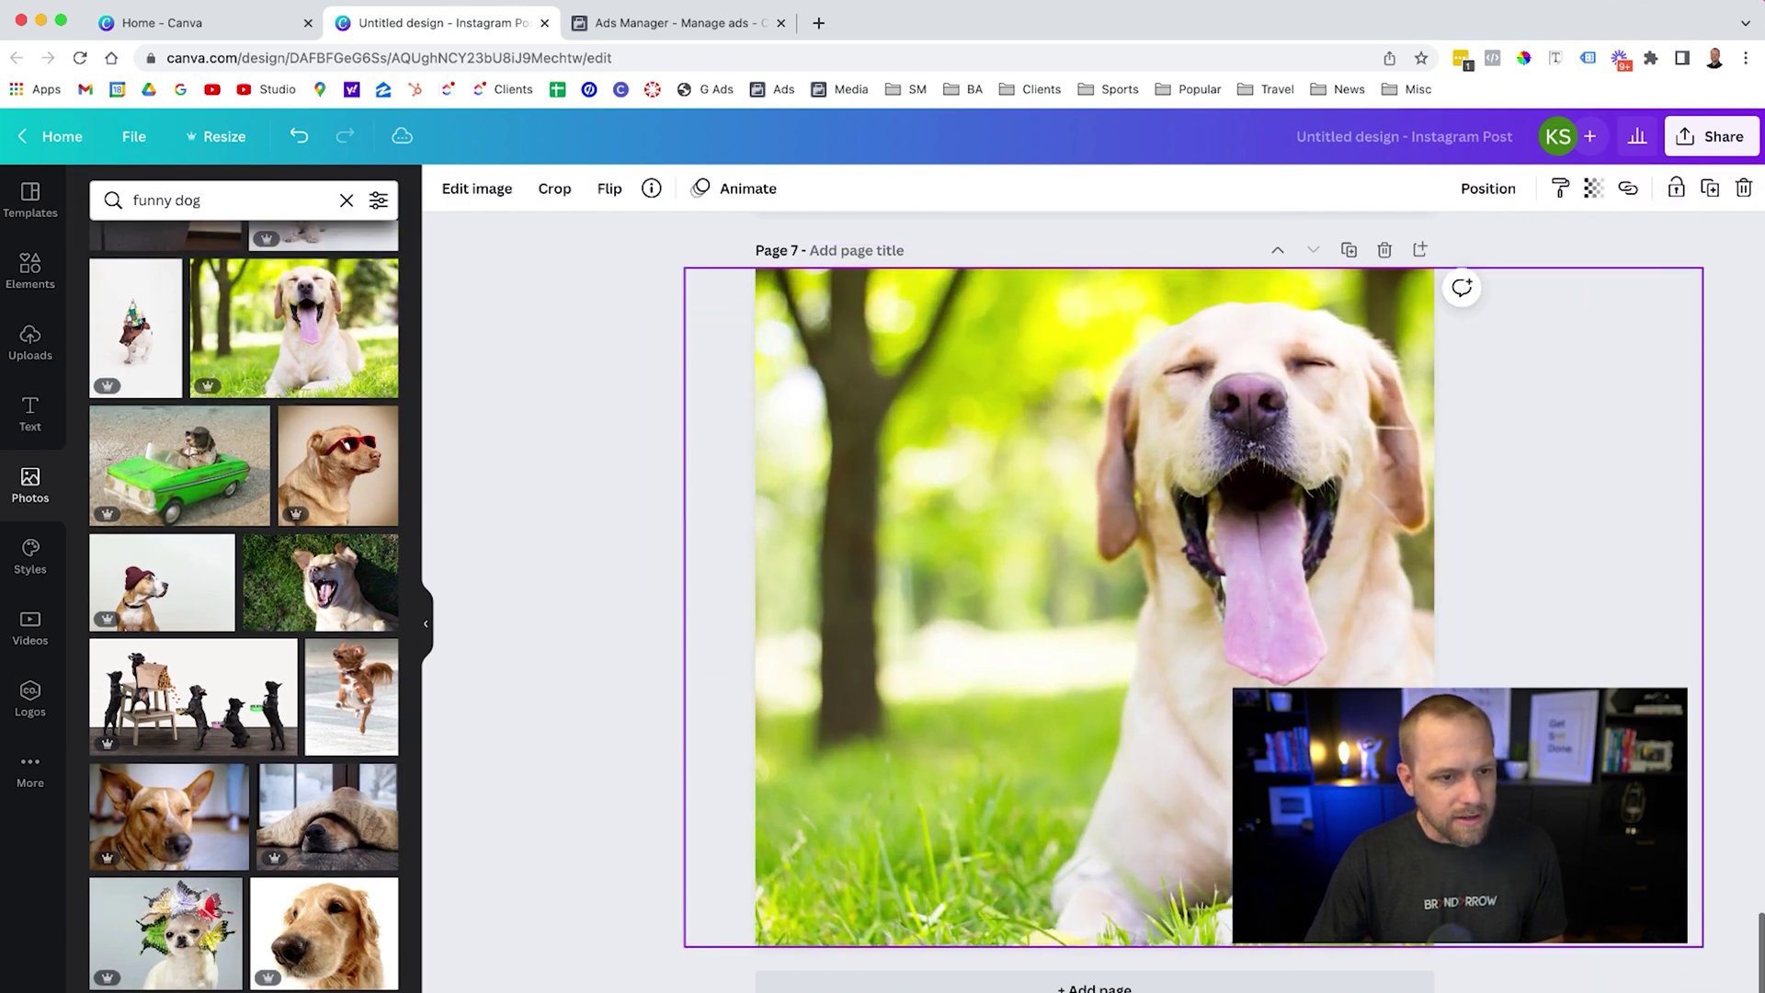
{"action": "left_click_drag", "start_coordinate": [1195, 552], "coordinate": [1040, 552]}
{"action": "left_click", "coordinate": [1615, 565]}
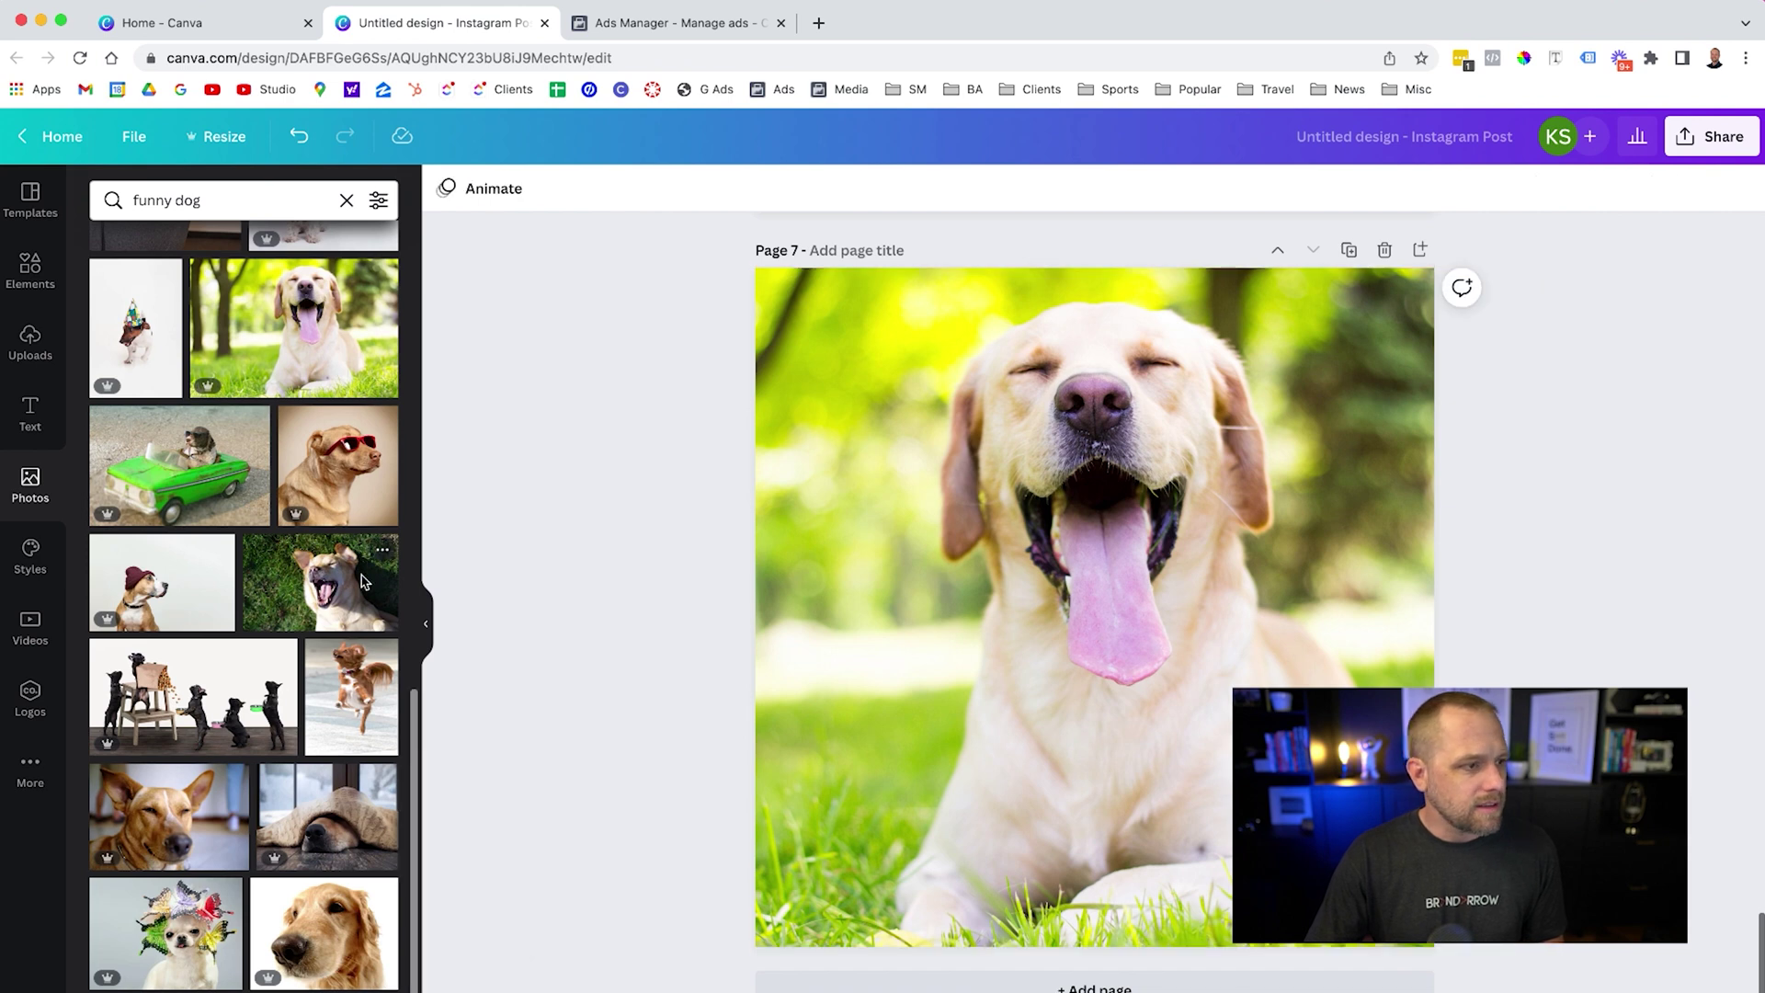
Duplicate page 7 as page 8 and replace its photo with a 'dirty dog' image filling the page.
{"action": "double_click", "coordinate": [216, 206]}
{"action": "type", "text": "dir"}
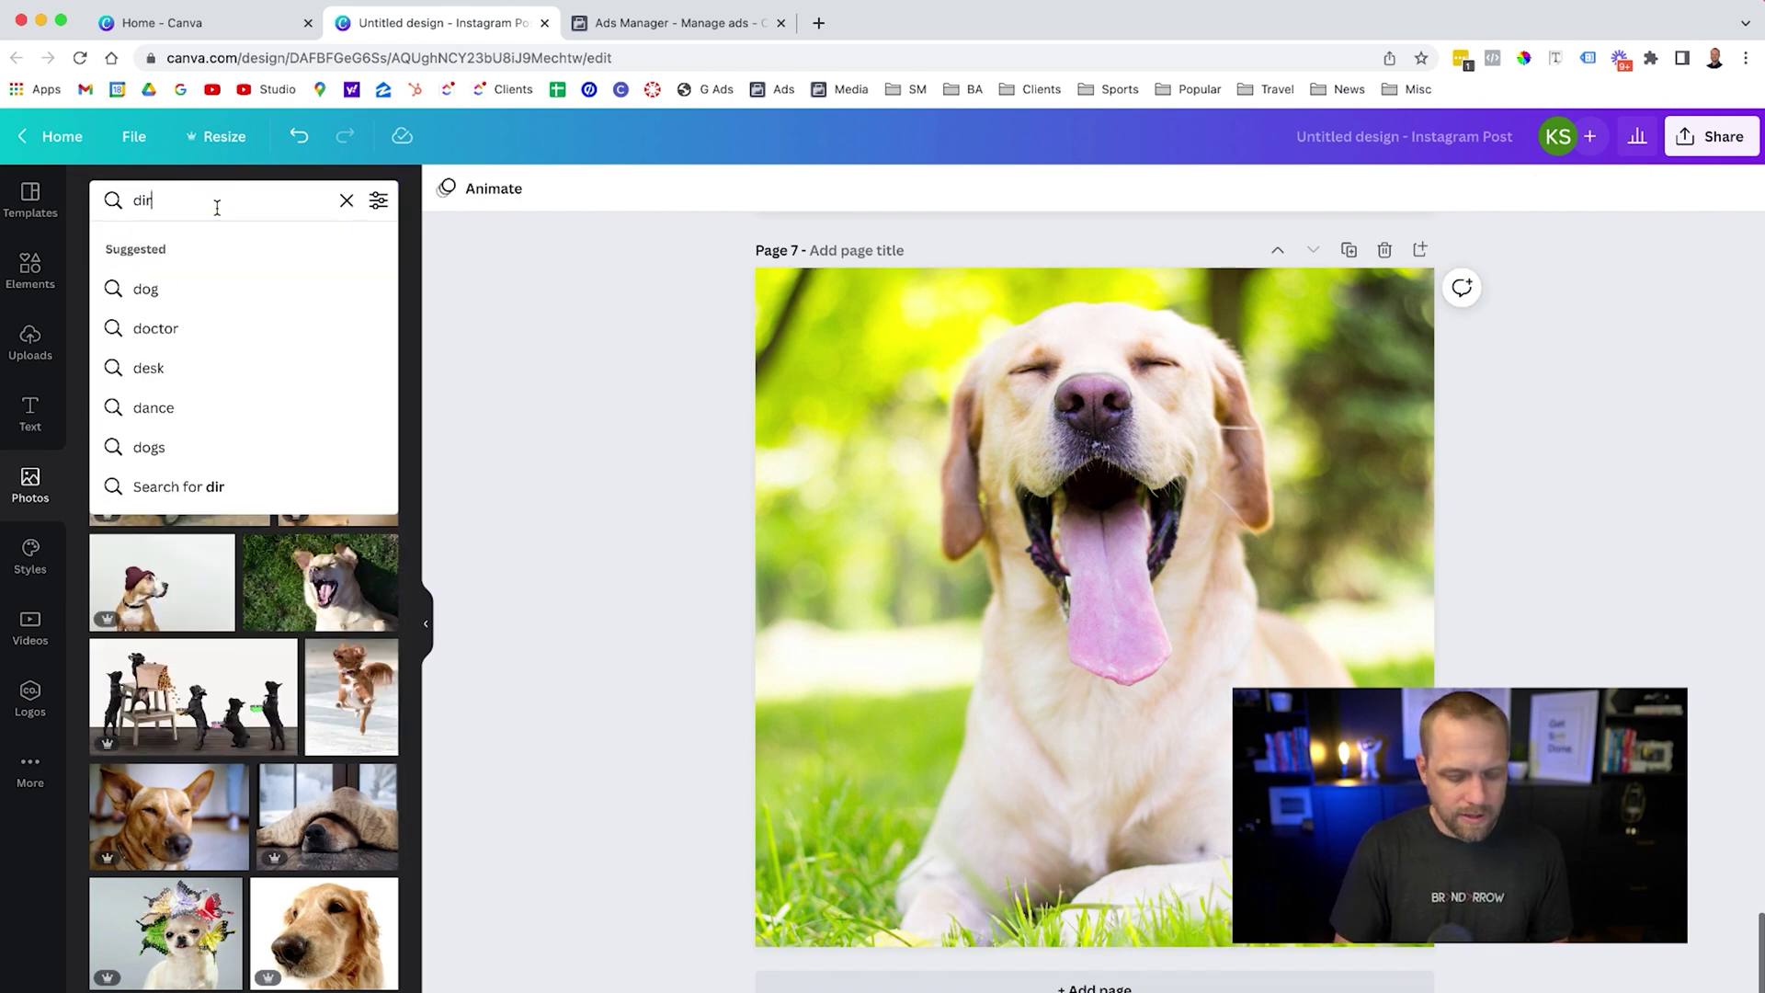
{"action": "type", "text": "ty dog"}
{"action": "key", "text": "Return"}
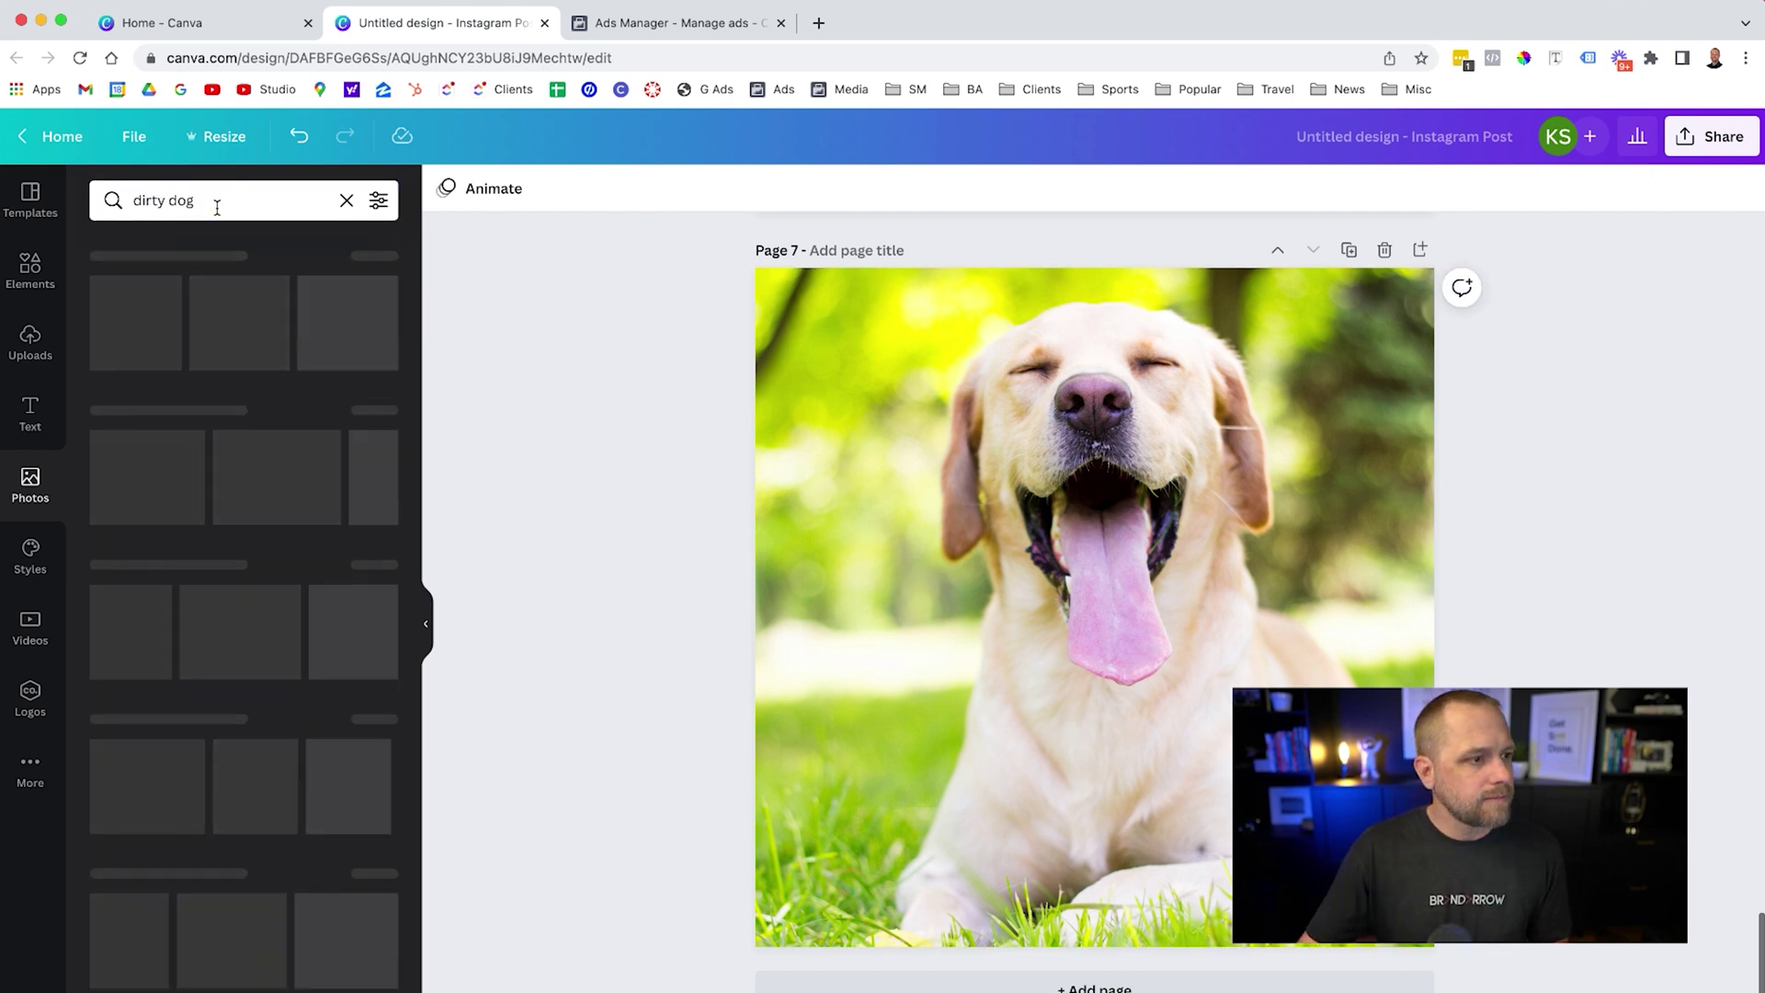
{"action": "left_click", "coordinate": [1349, 251]}
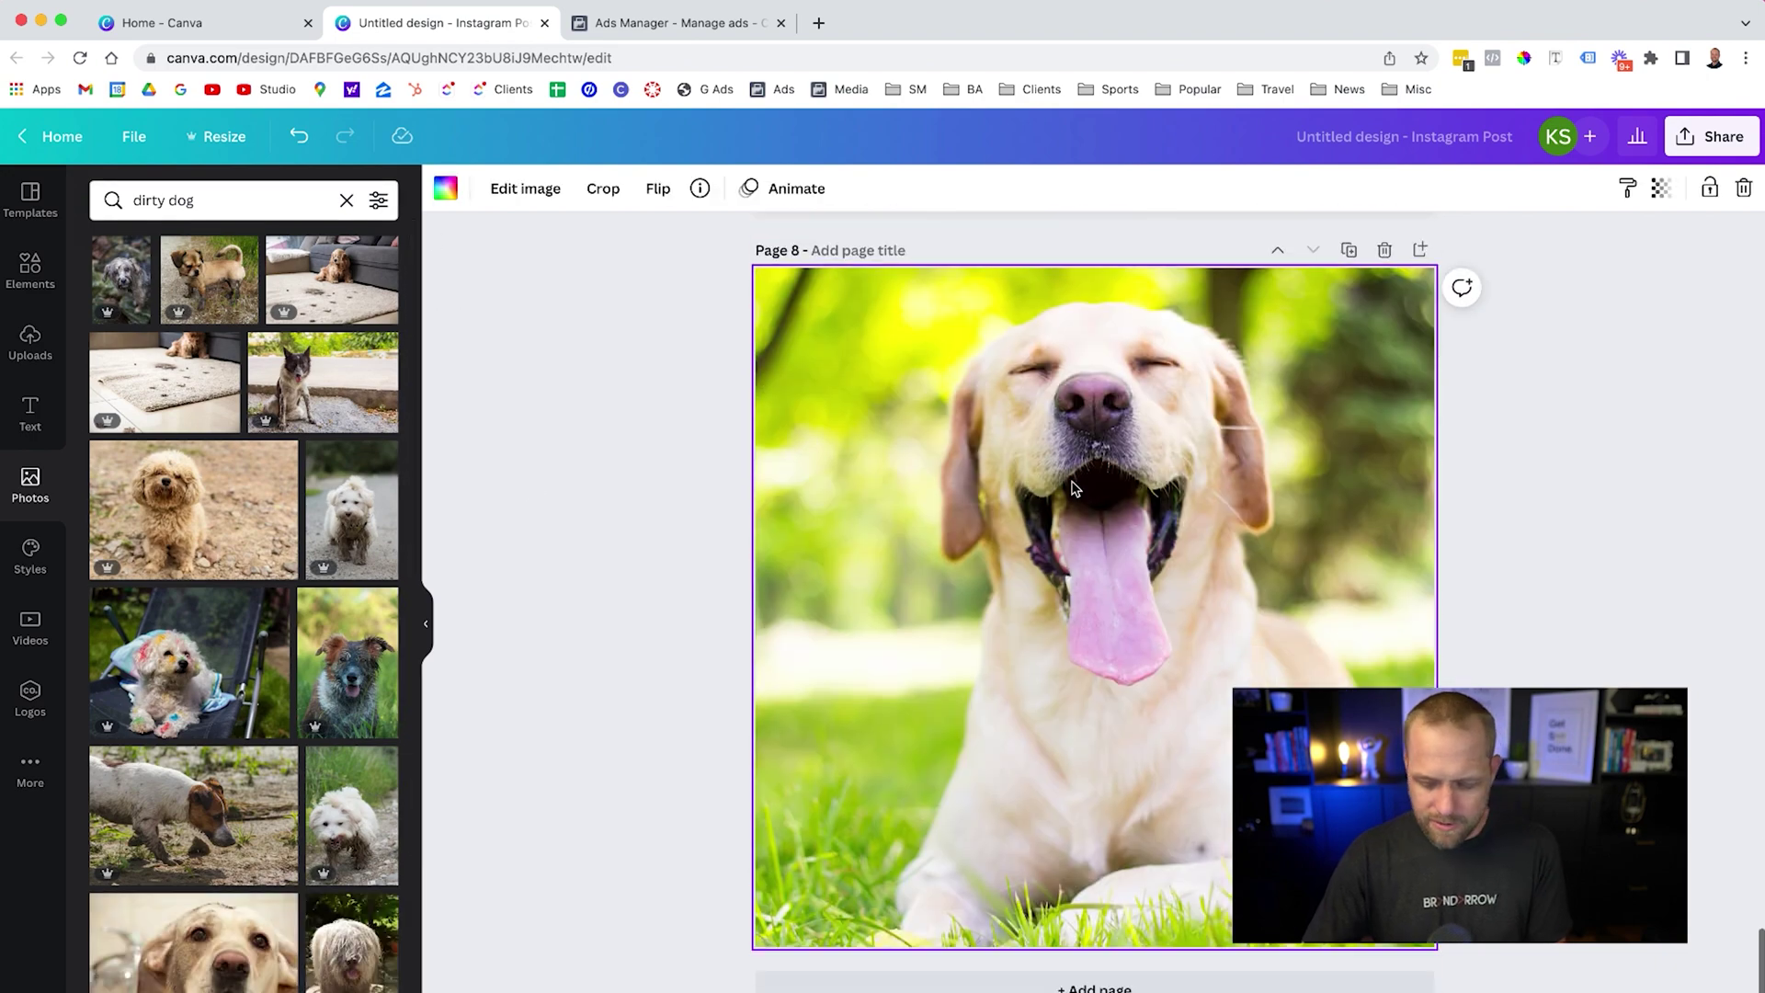
{"action": "key", "text": "Delete"}
{"action": "left_click_drag", "start_coordinate": [320, 267], "coordinate": [929, 353]}
{"action": "left_click_drag", "start_coordinate": [1211, 631], "coordinate": [1658, 926]}
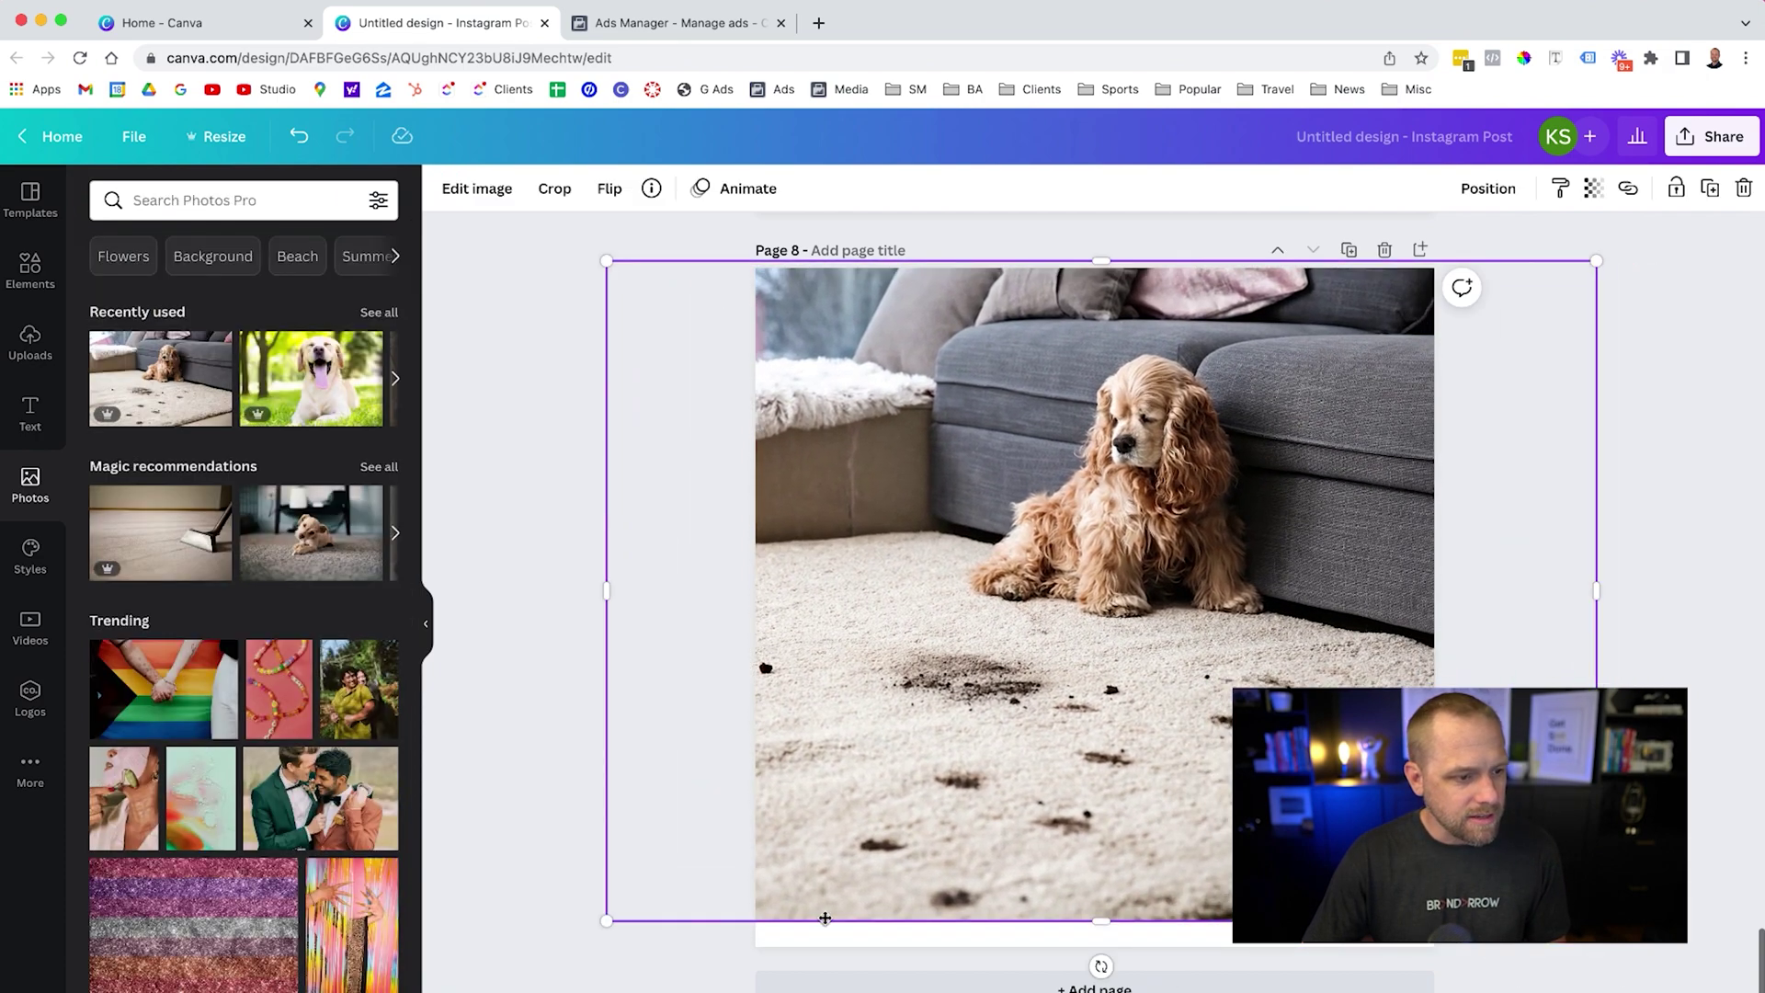
{"action": "left_click", "coordinate": [1640, 441]}
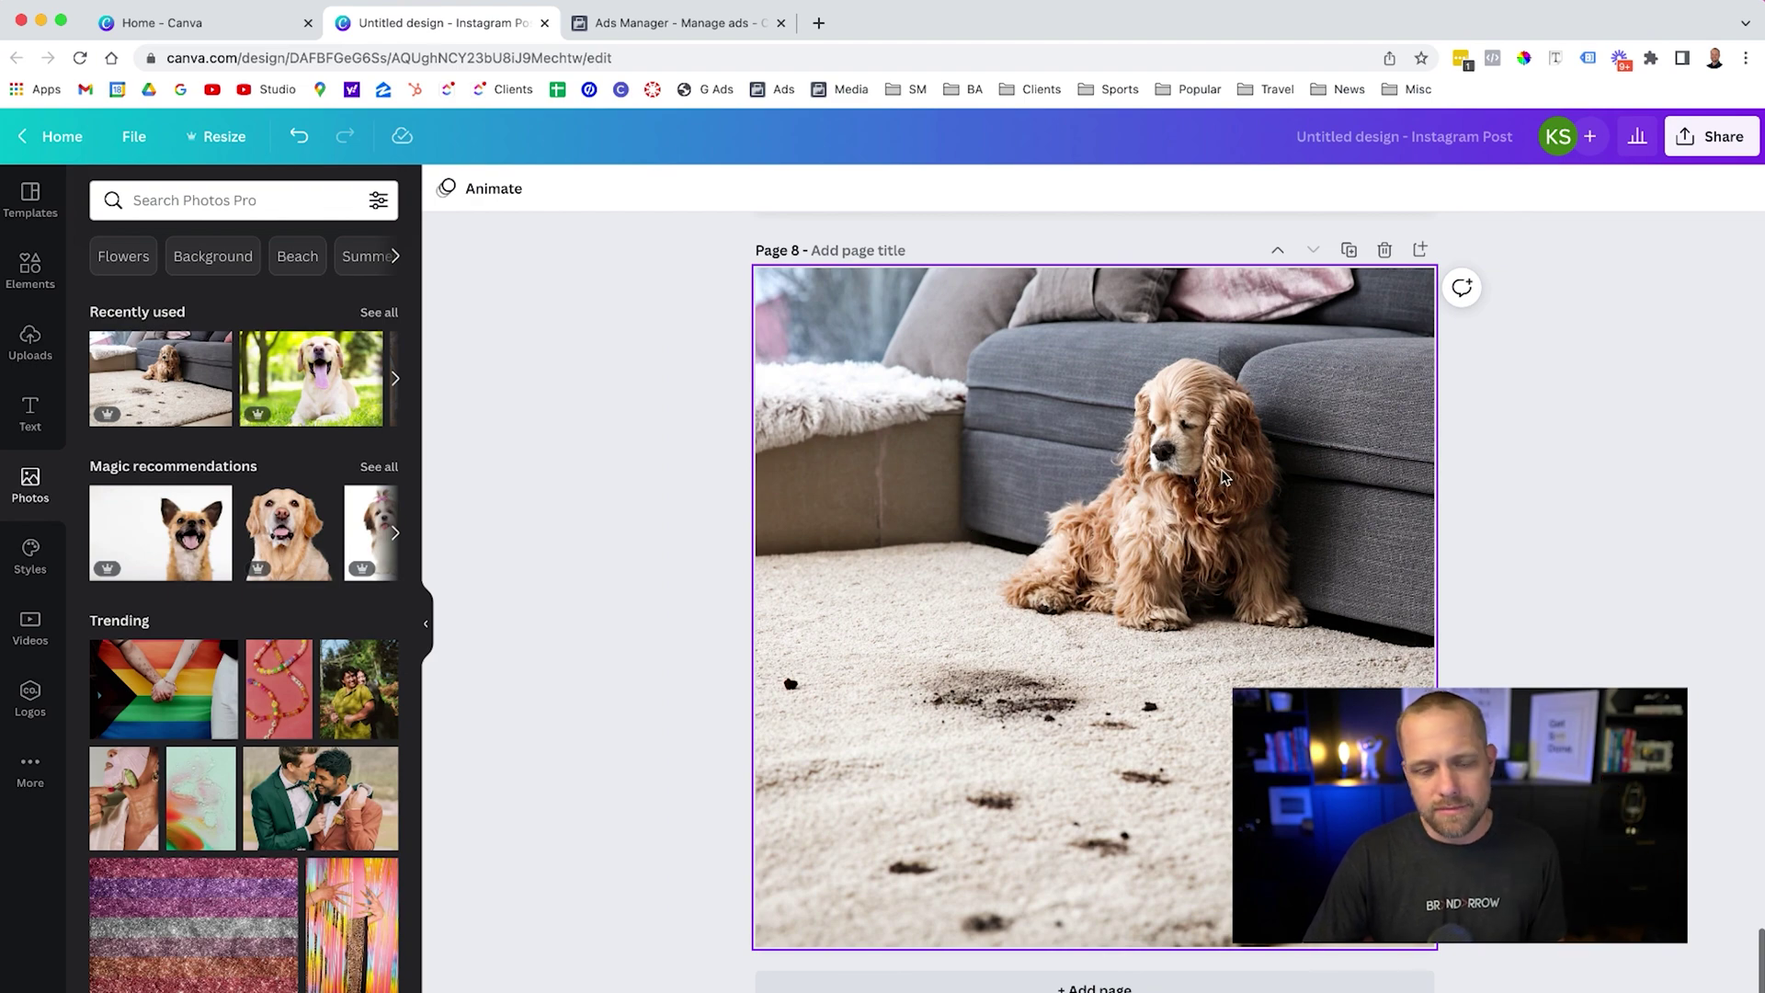
{"action": "scroll", "coordinate": [1087, 555], "scroll_direction": "up", "scroll_amount": 20}
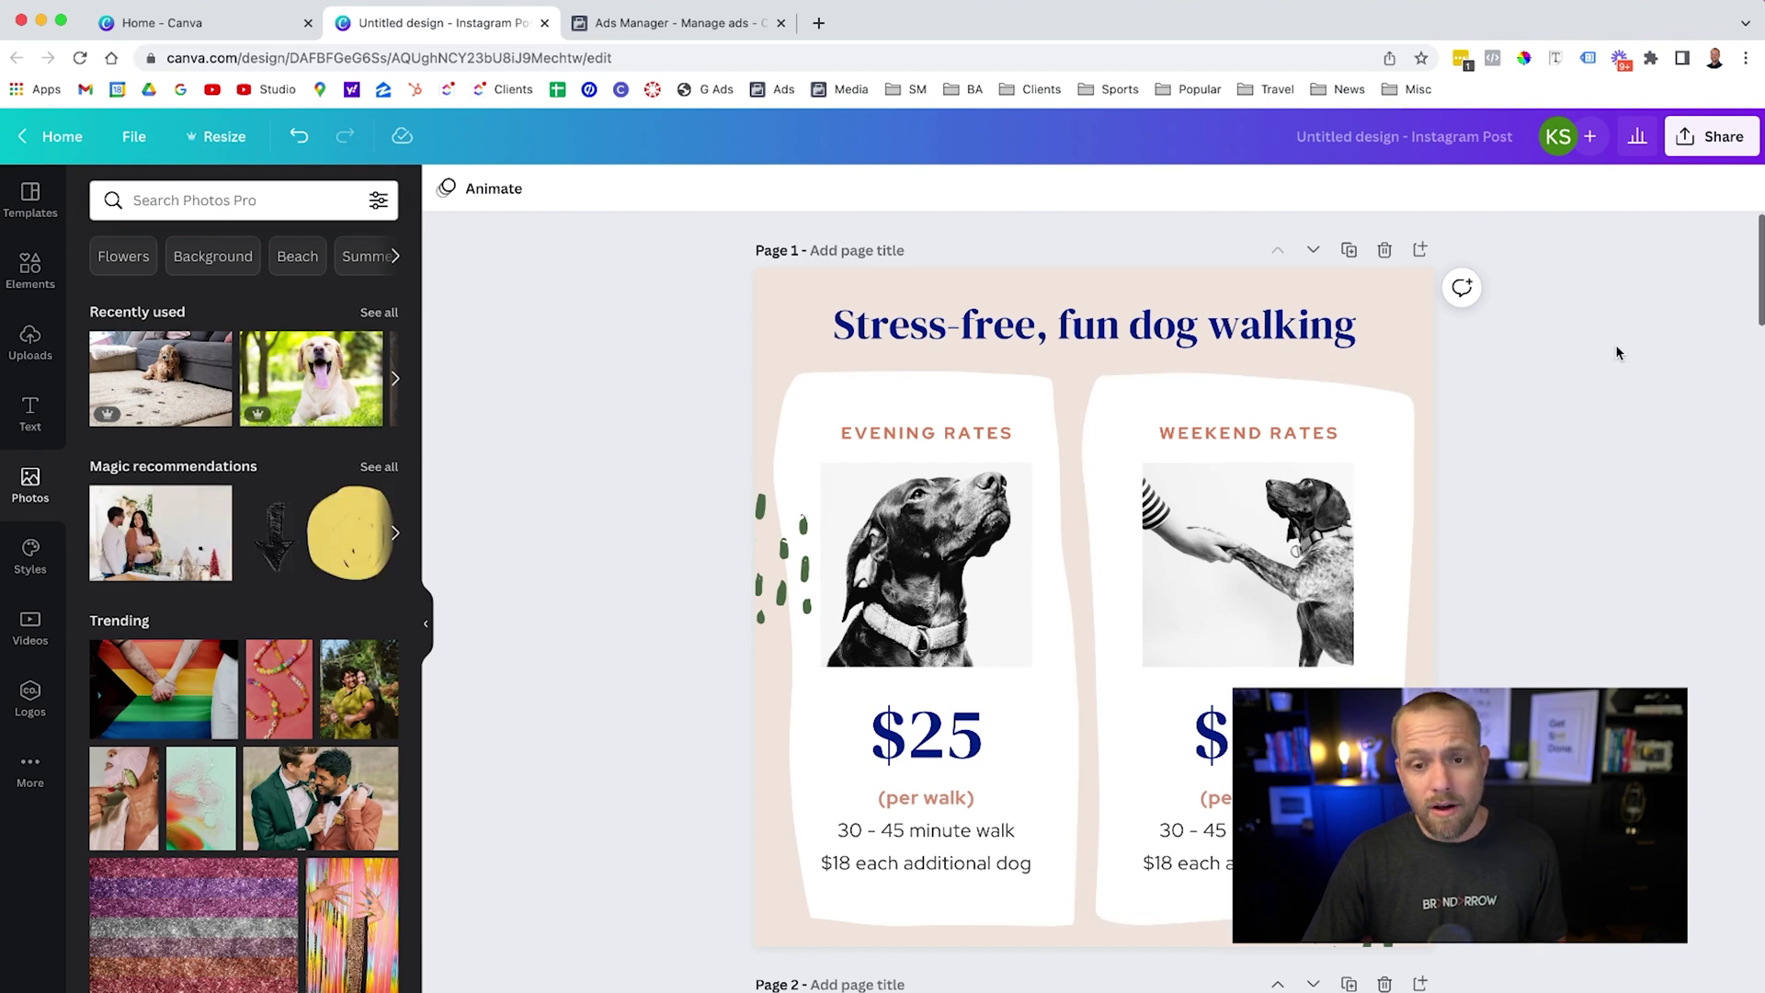
Download all 8 pages as PNG images and switch to the Ads Manager tab.
{"action": "left_click", "coordinate": [1712, 140]}
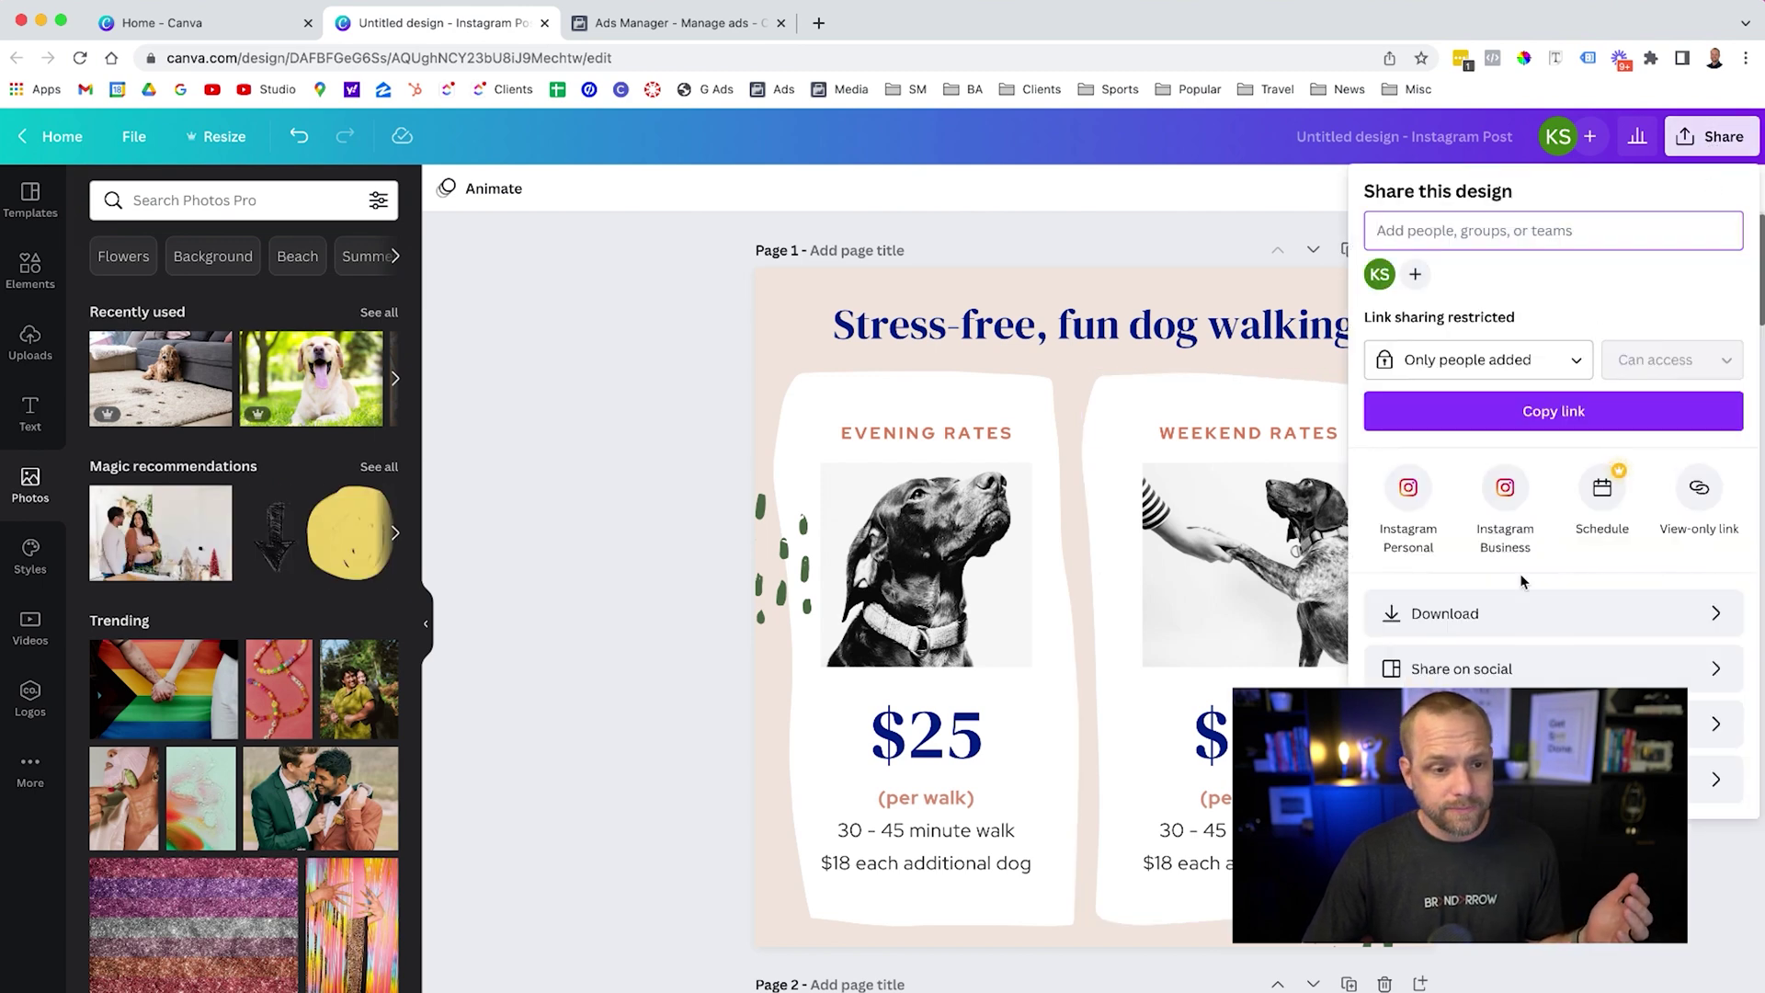
{"action": "left_click", "coordinate": [1519, 613]}
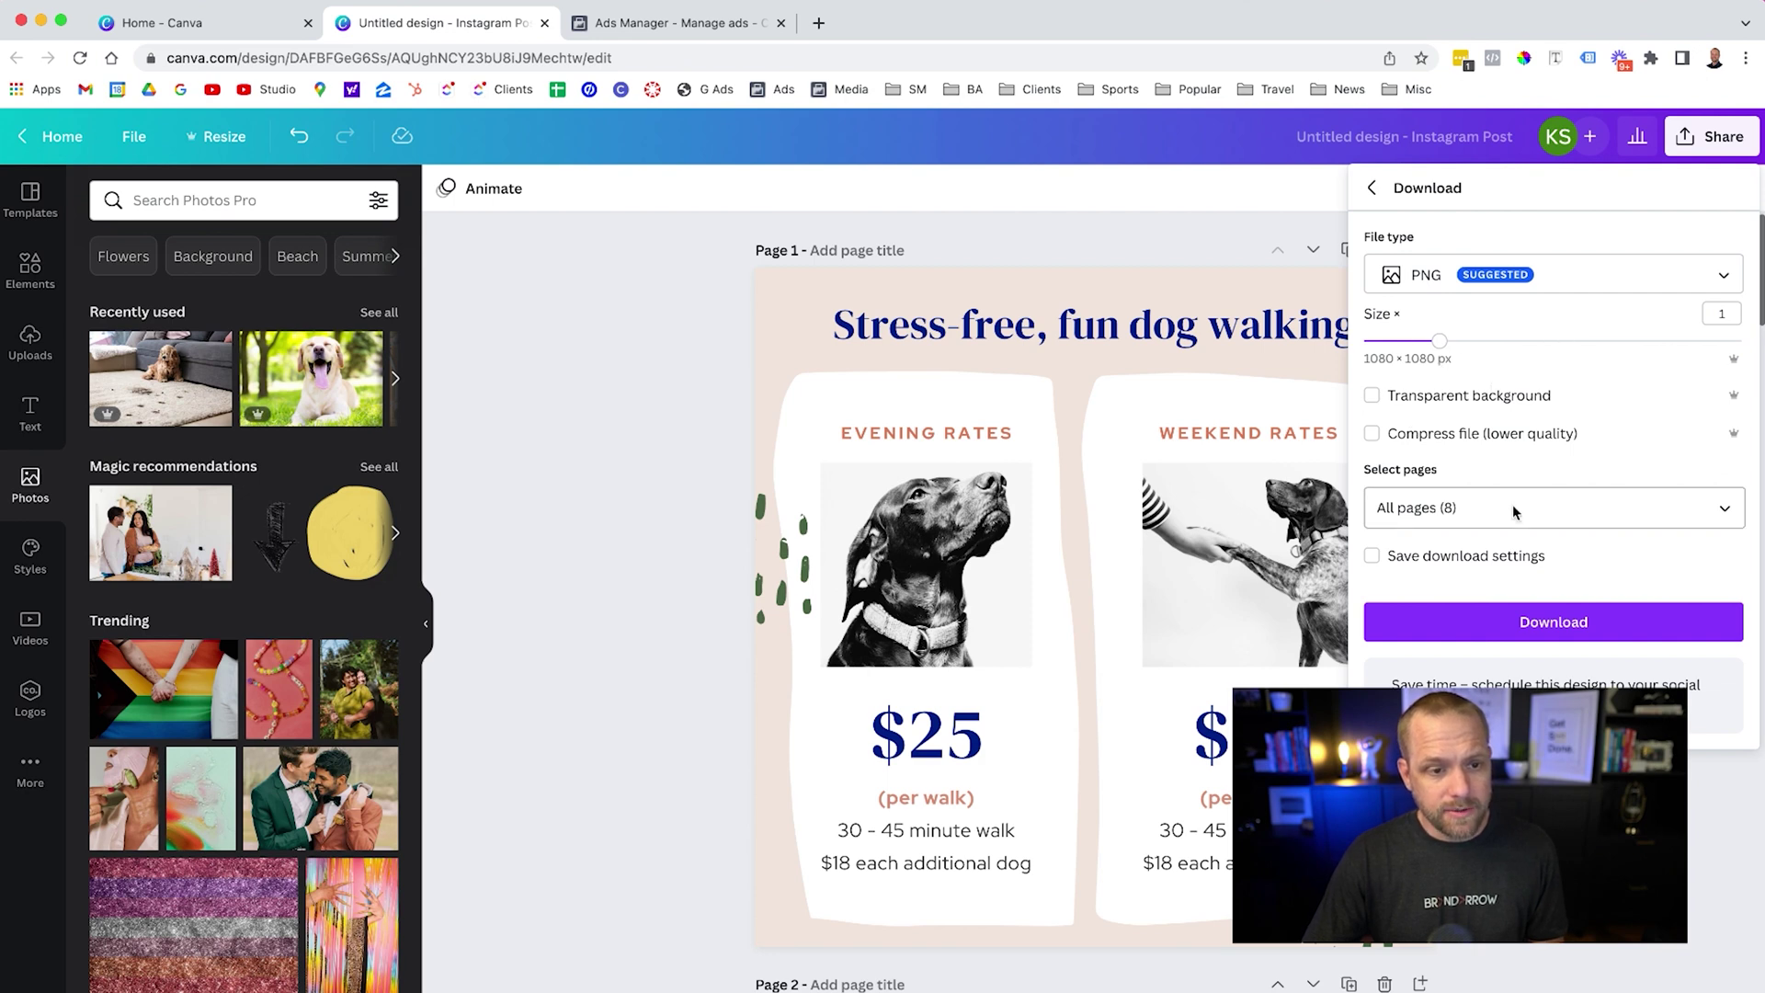
{"action": "left_click", "coordinate": [1519, 621]}
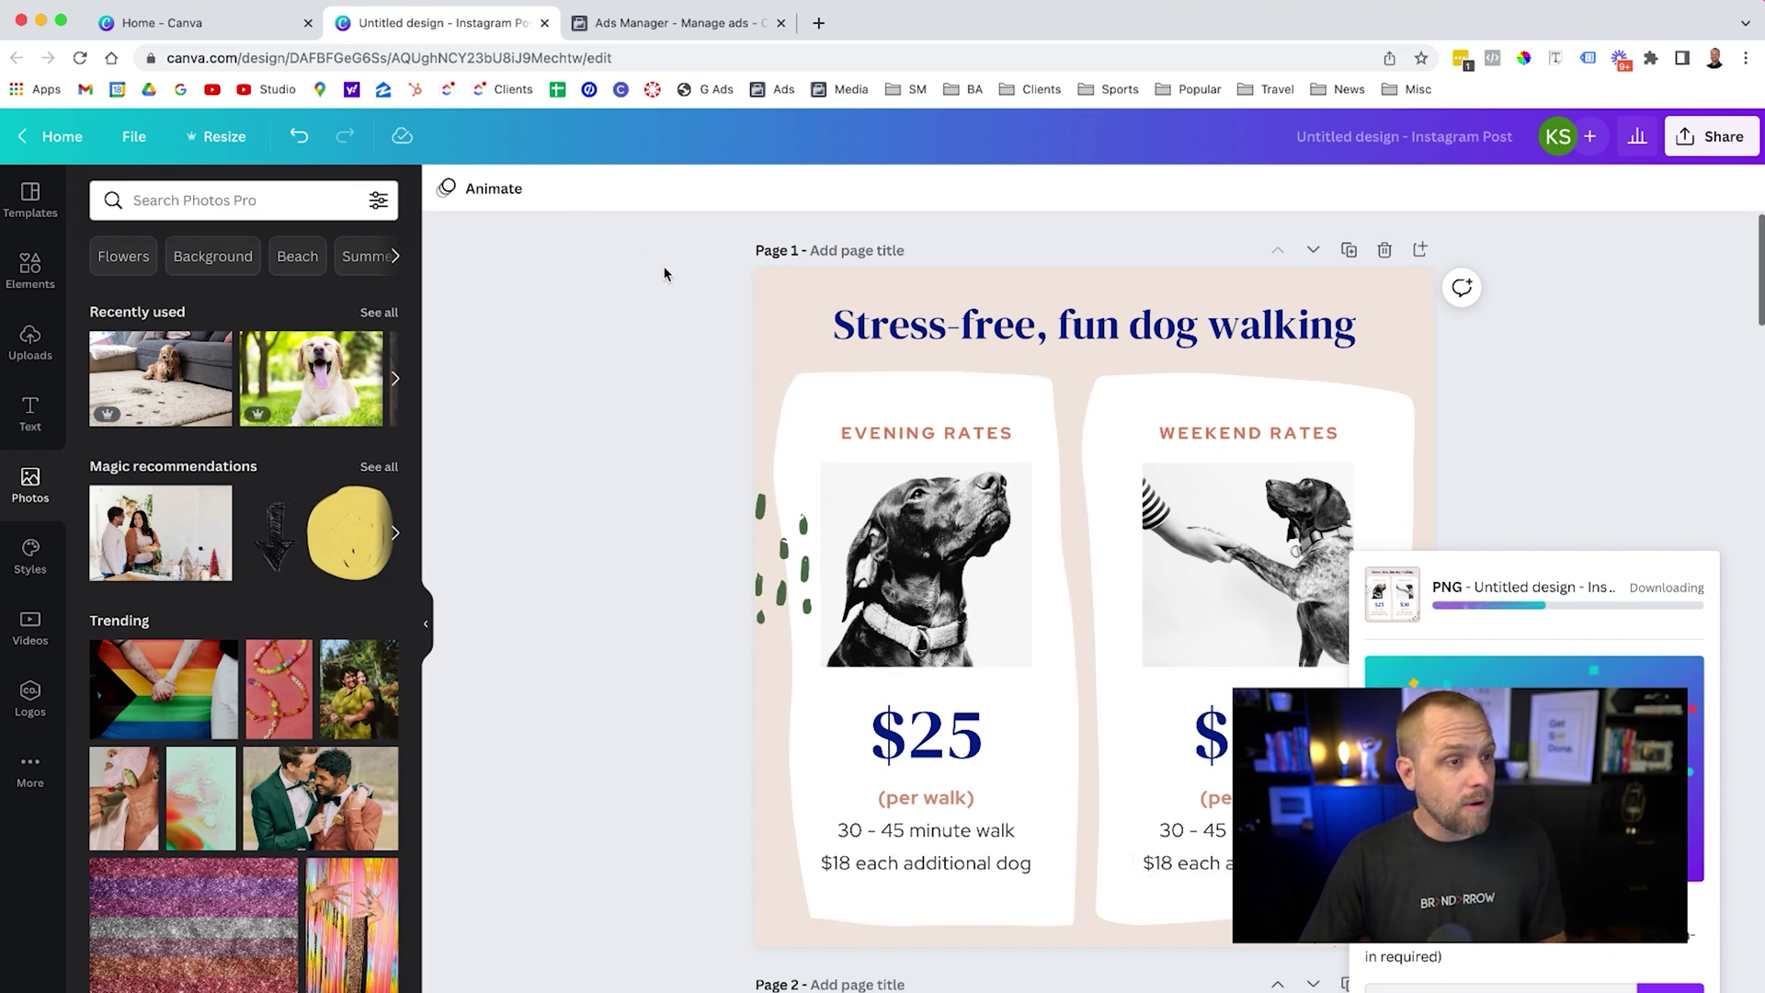
{"action": "left_click", "coordinate": [689, 26]}
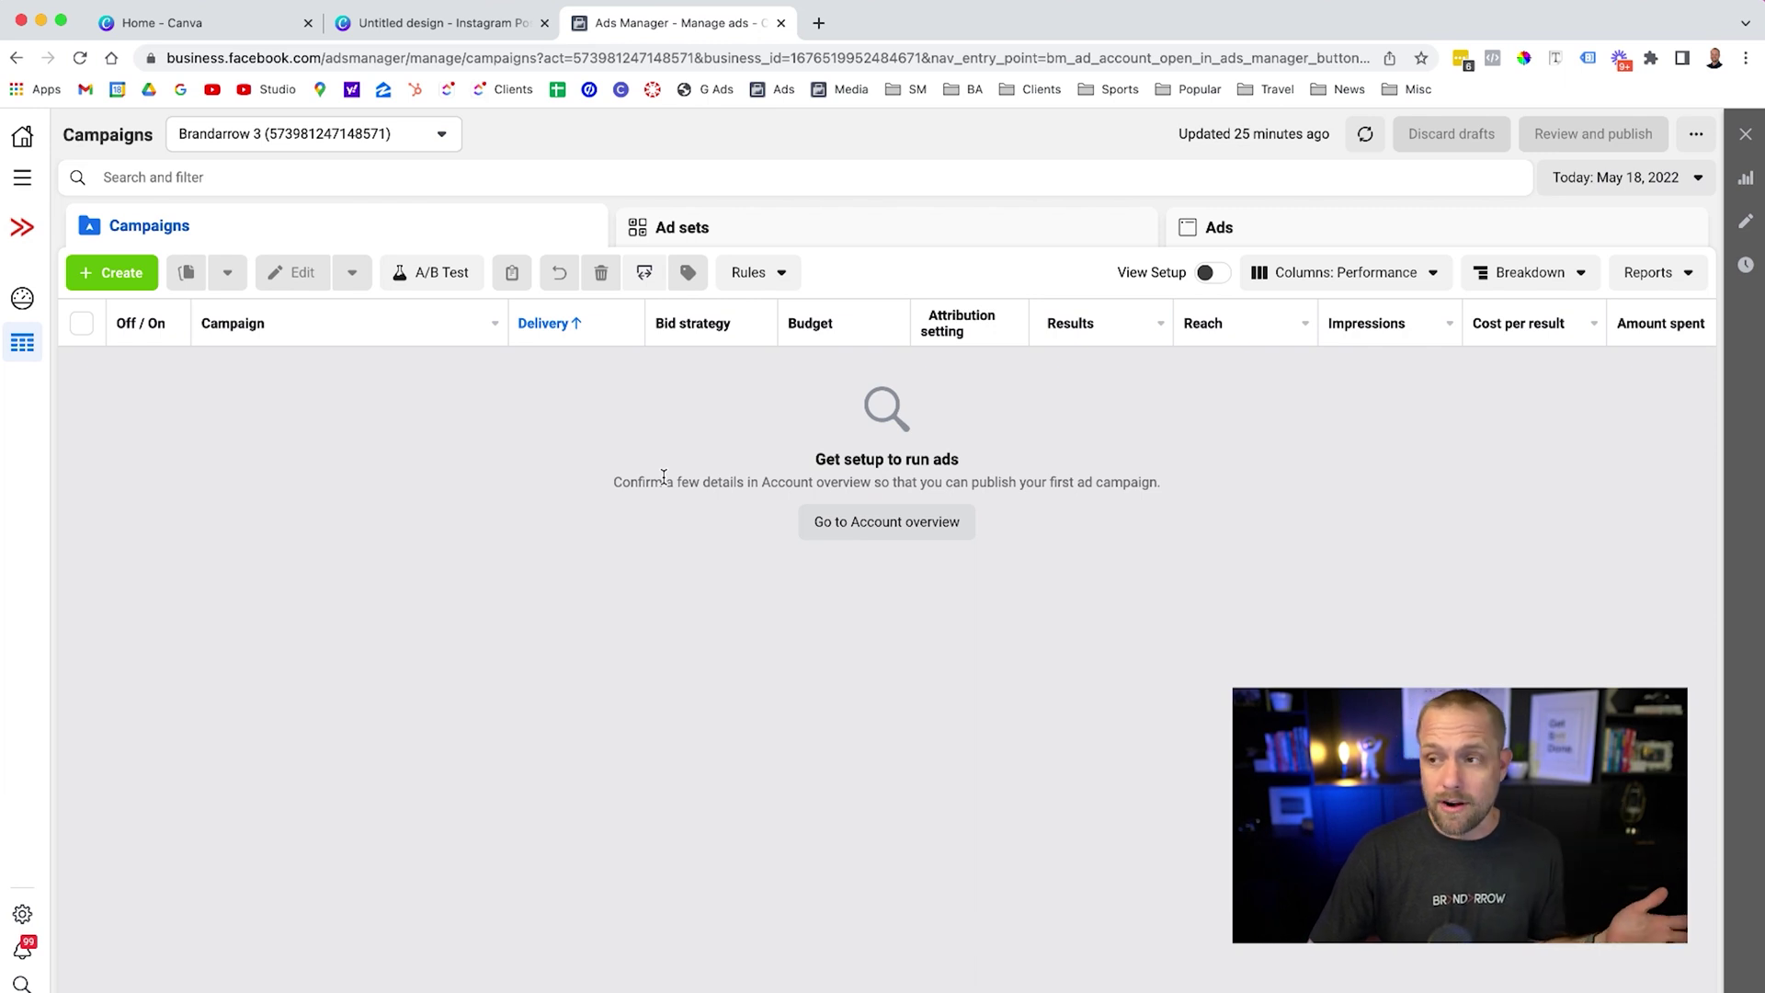
Create a new Ads Manager campaign with the Traffic objective.
{"action": "left_click", "coordinate": [103, 274]}
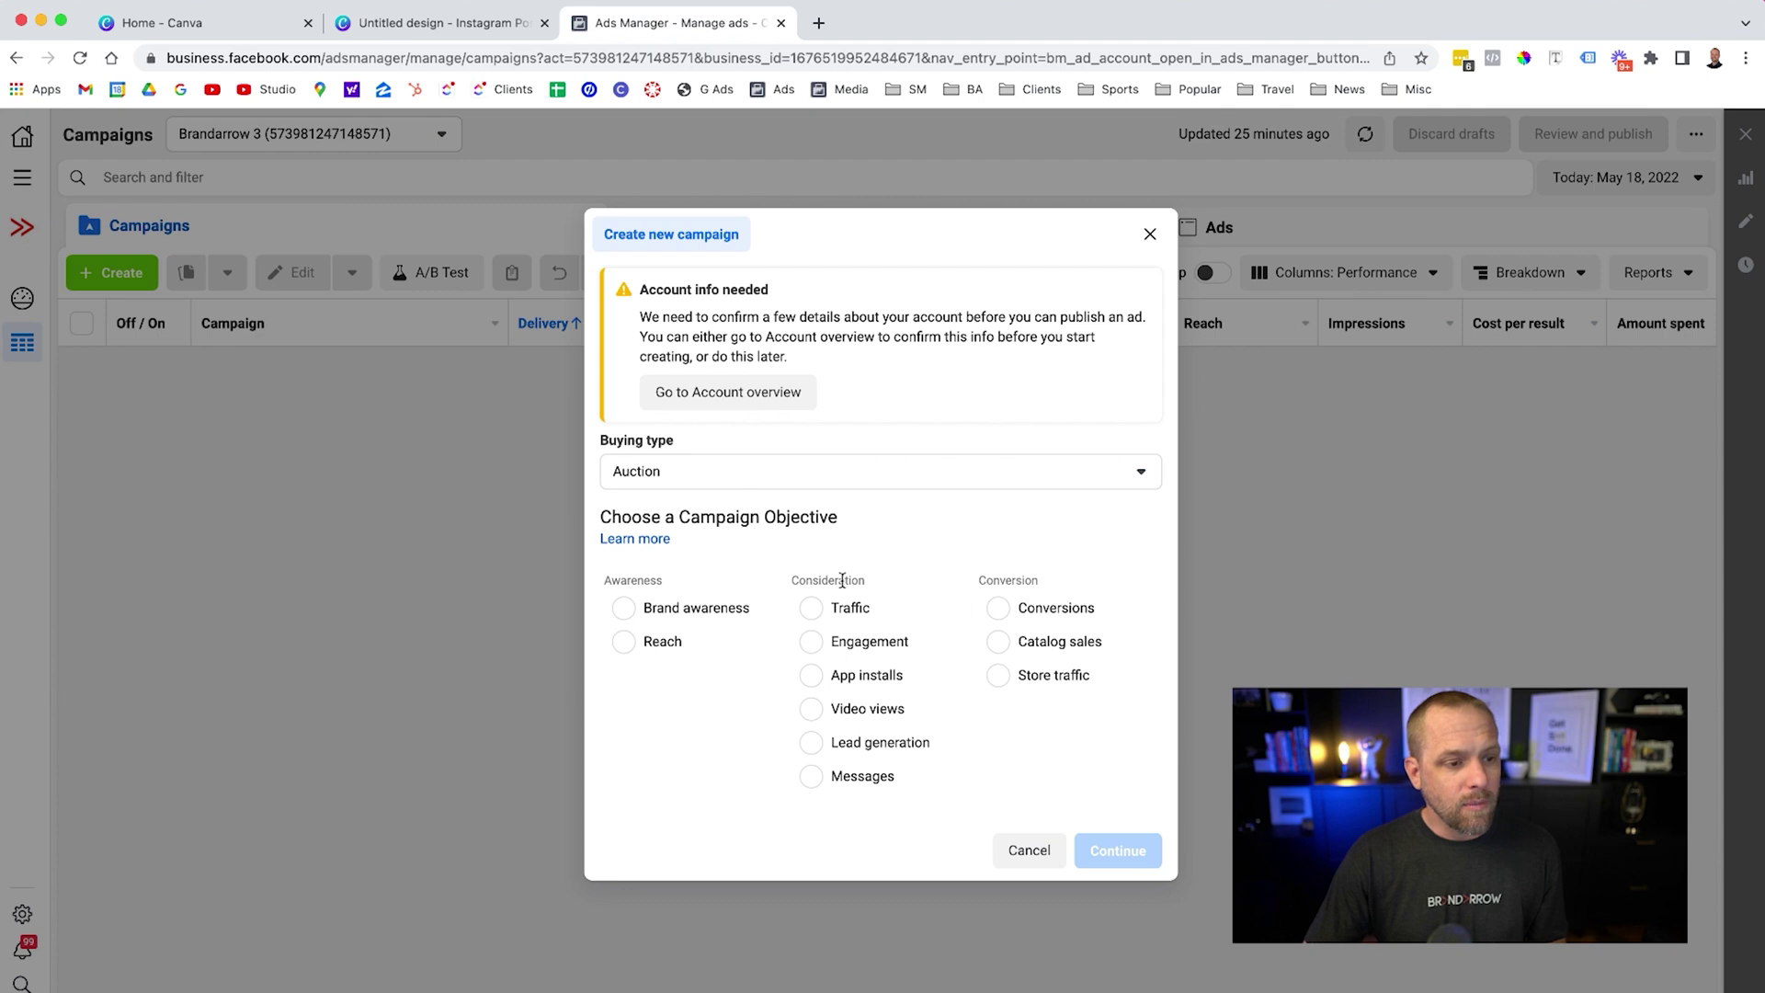
{"action": "left_click", "coordinate": [853, 610]}
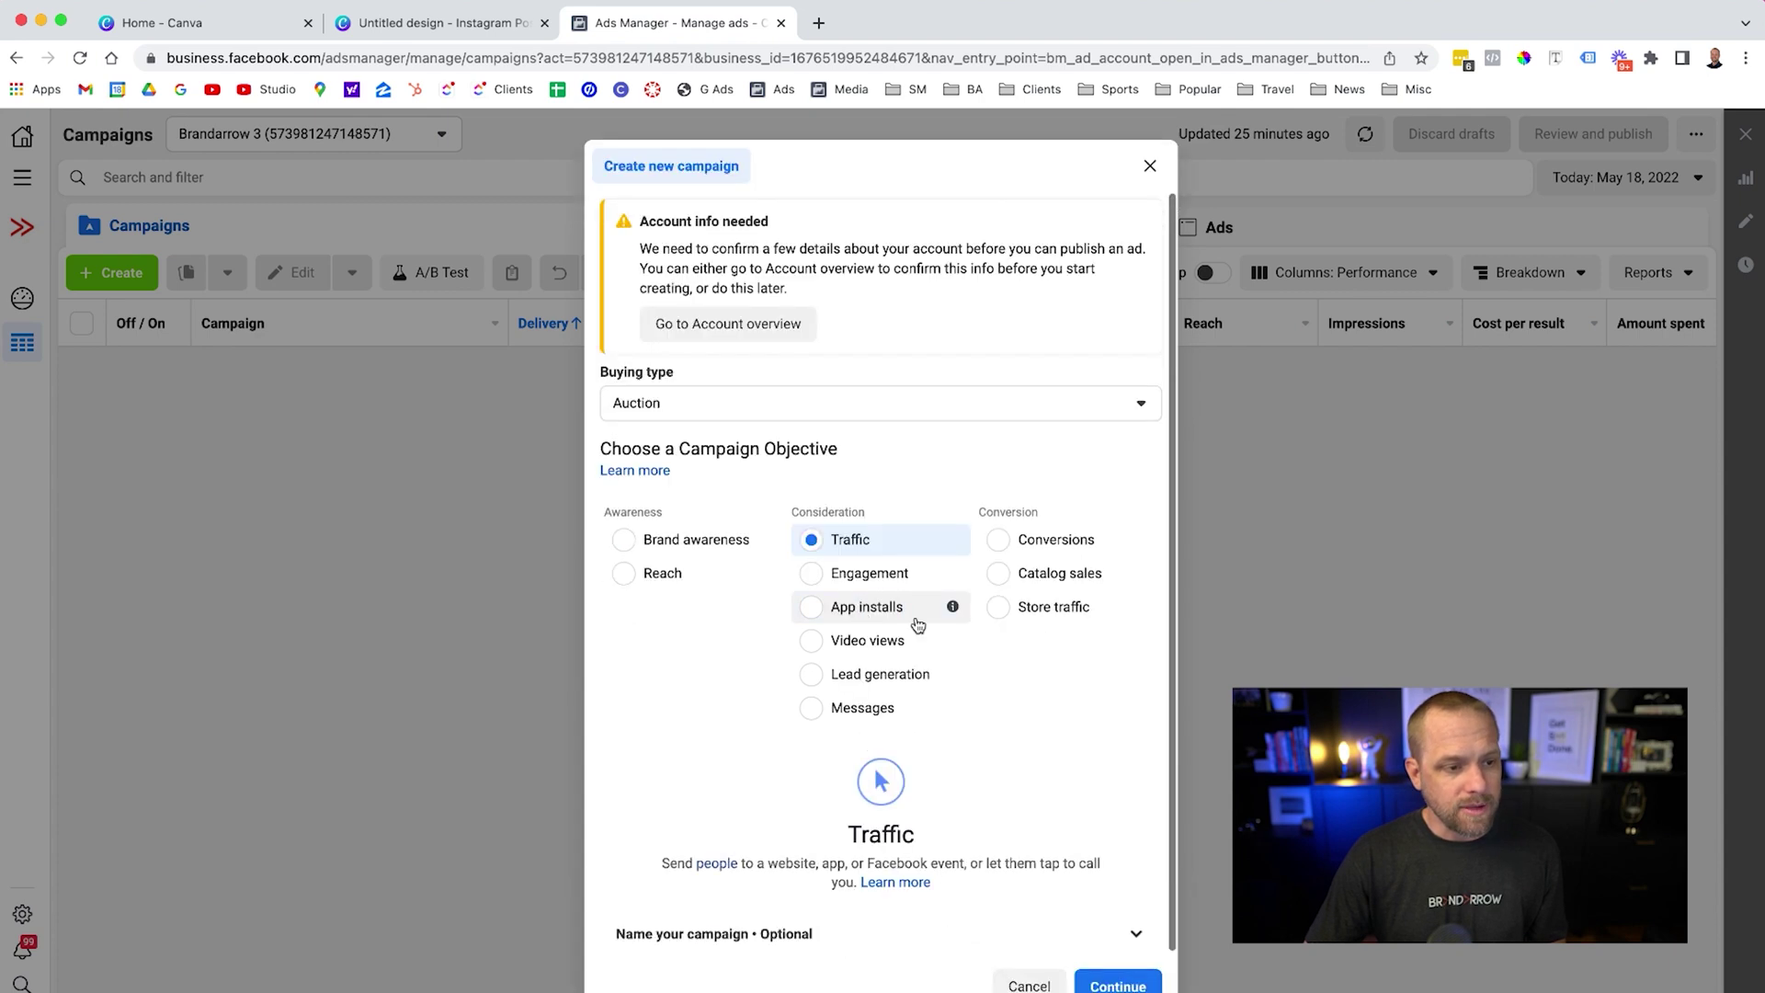
{"action": "left_click", "coordinate": [1118, 984]}
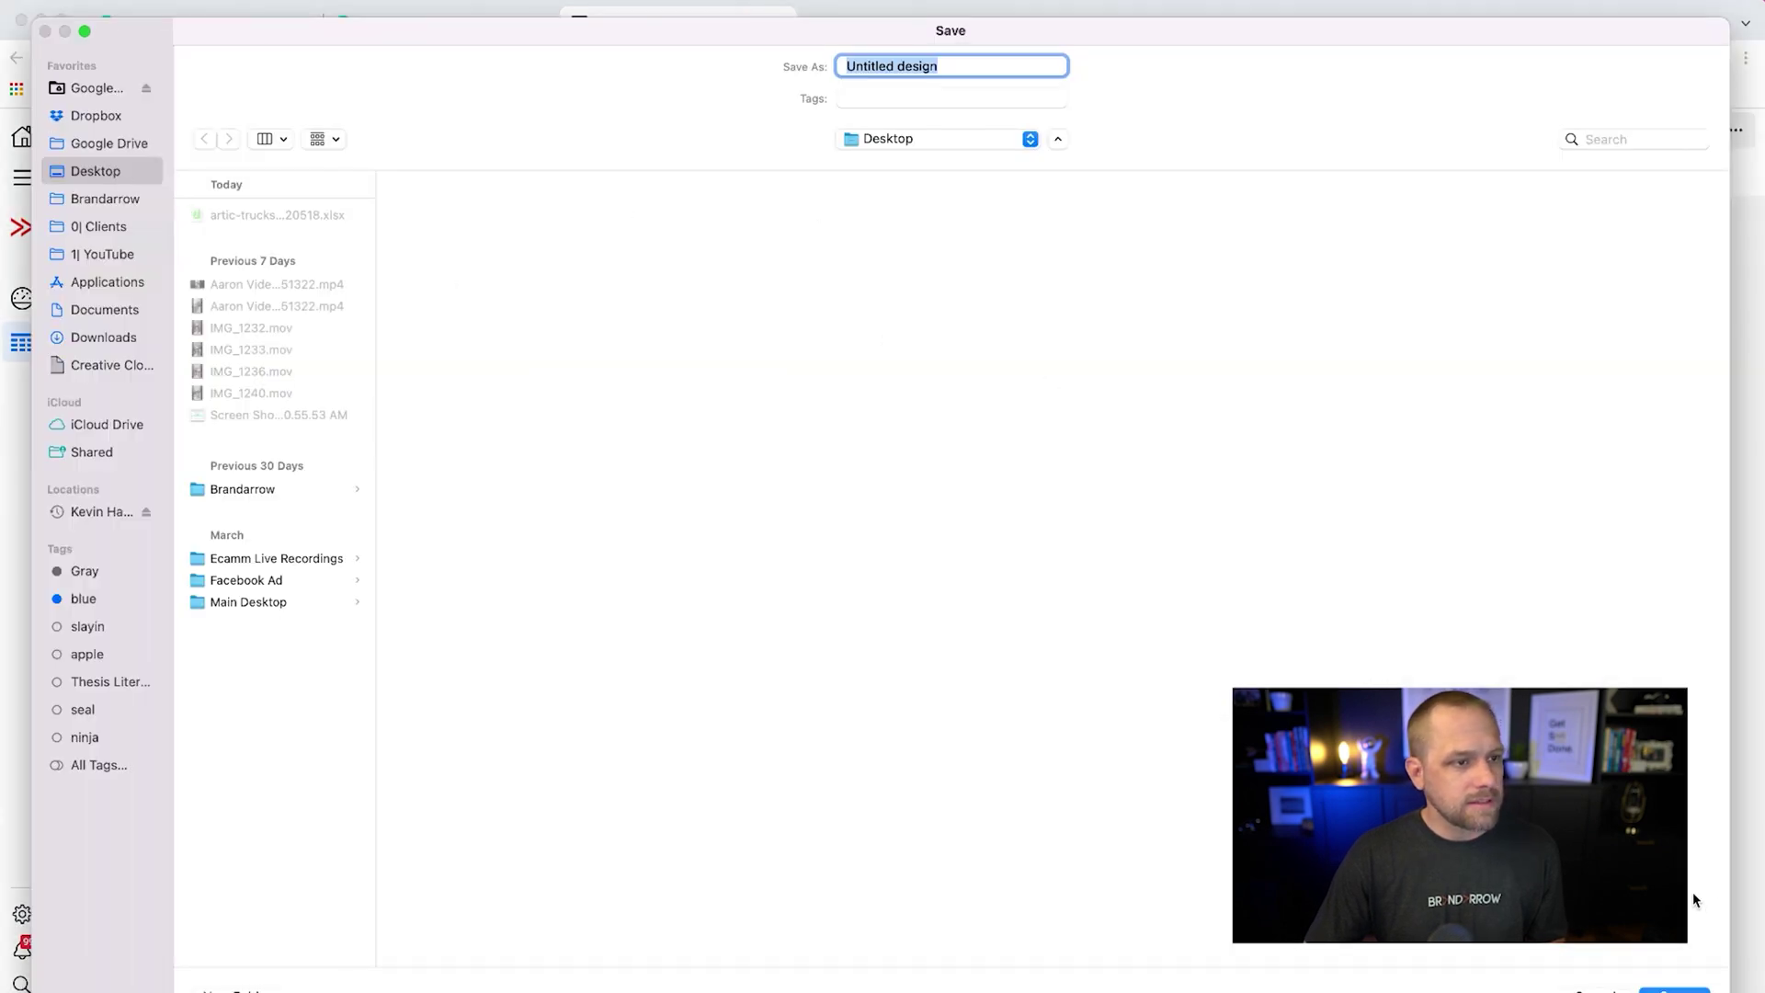
Save the downloaded designs to the Desktop as 'Dog Walking Ads'.
{"action": "type", "text": "Dog Walking Ads"}
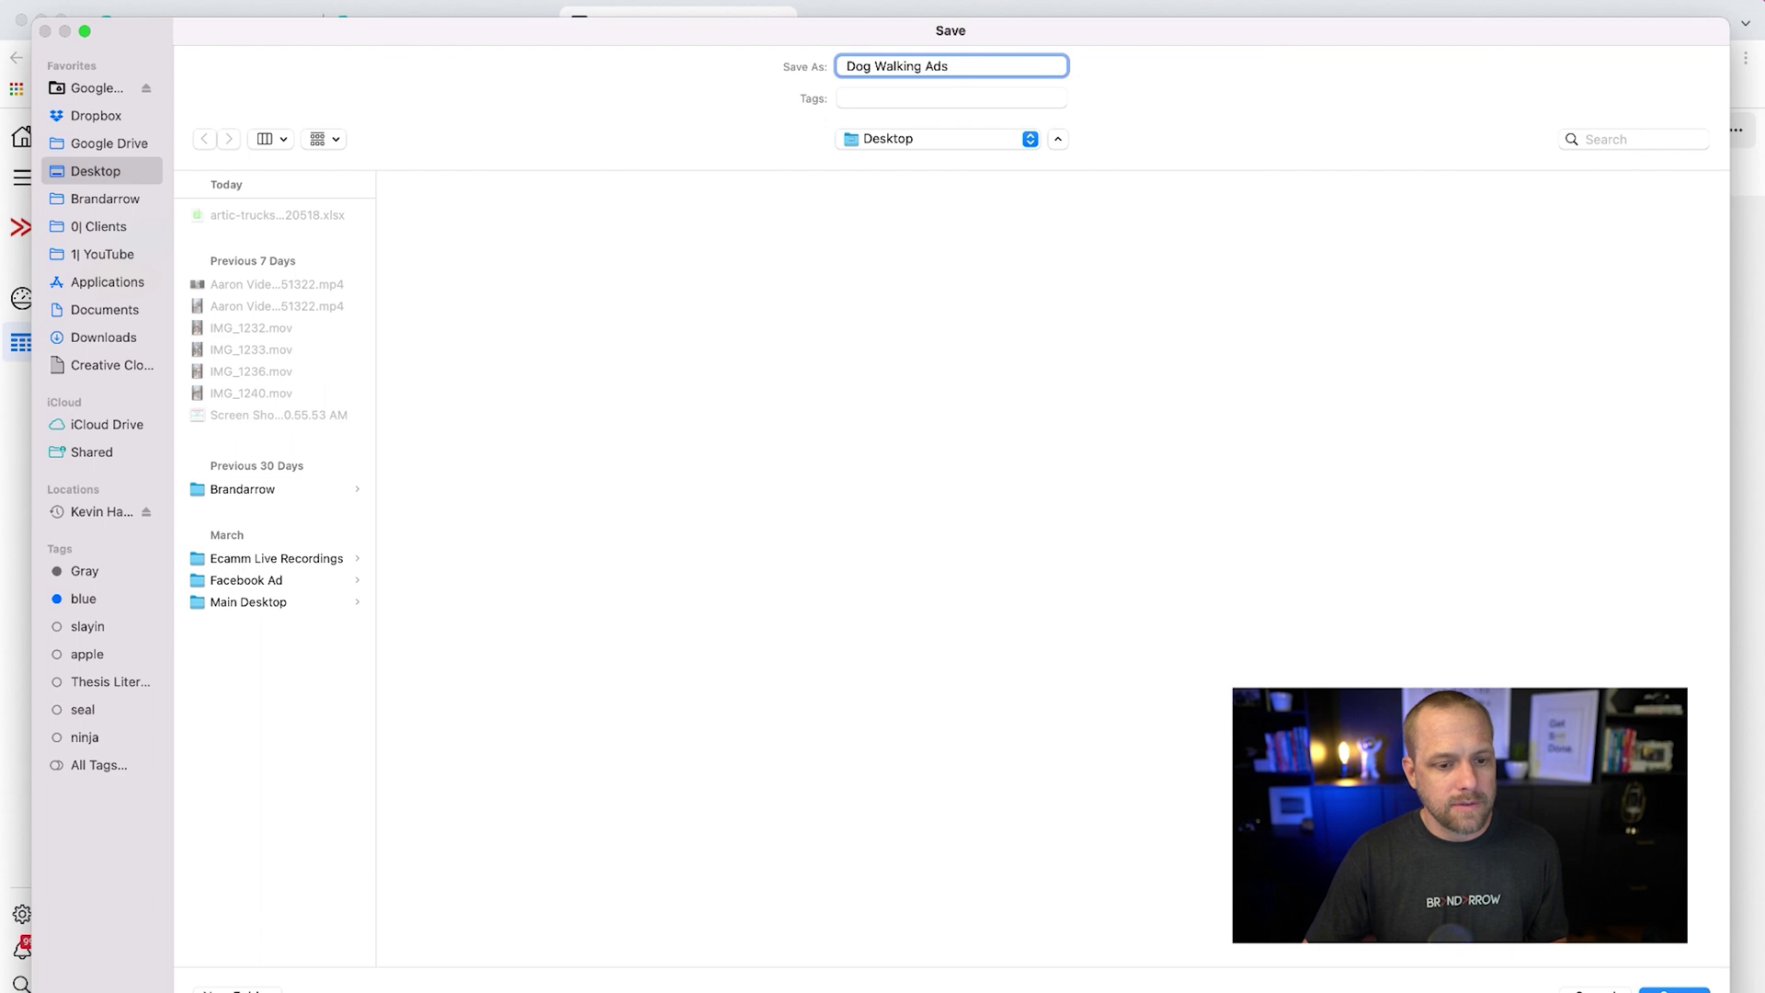
{"action": "key", "text": "Return"}
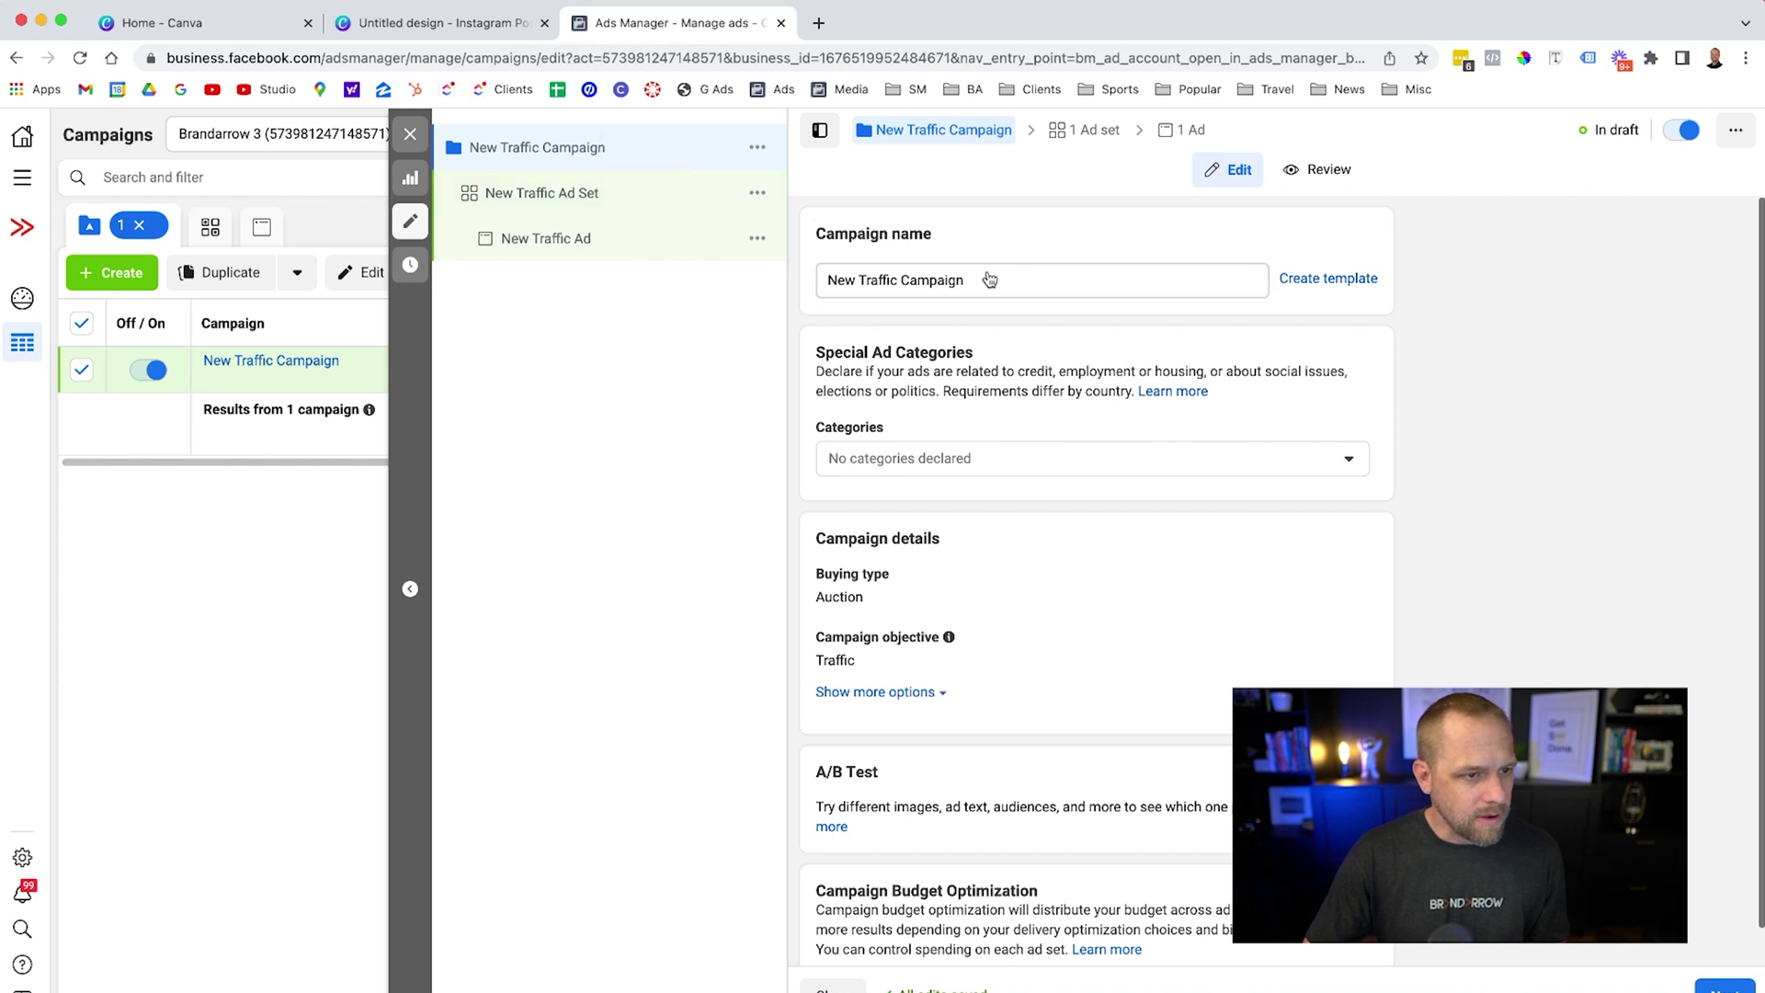
Open the New Traffic Ad Set settings and scroll down to the audience section.
{"action": "left_click", "coordinate": [616, 195]}
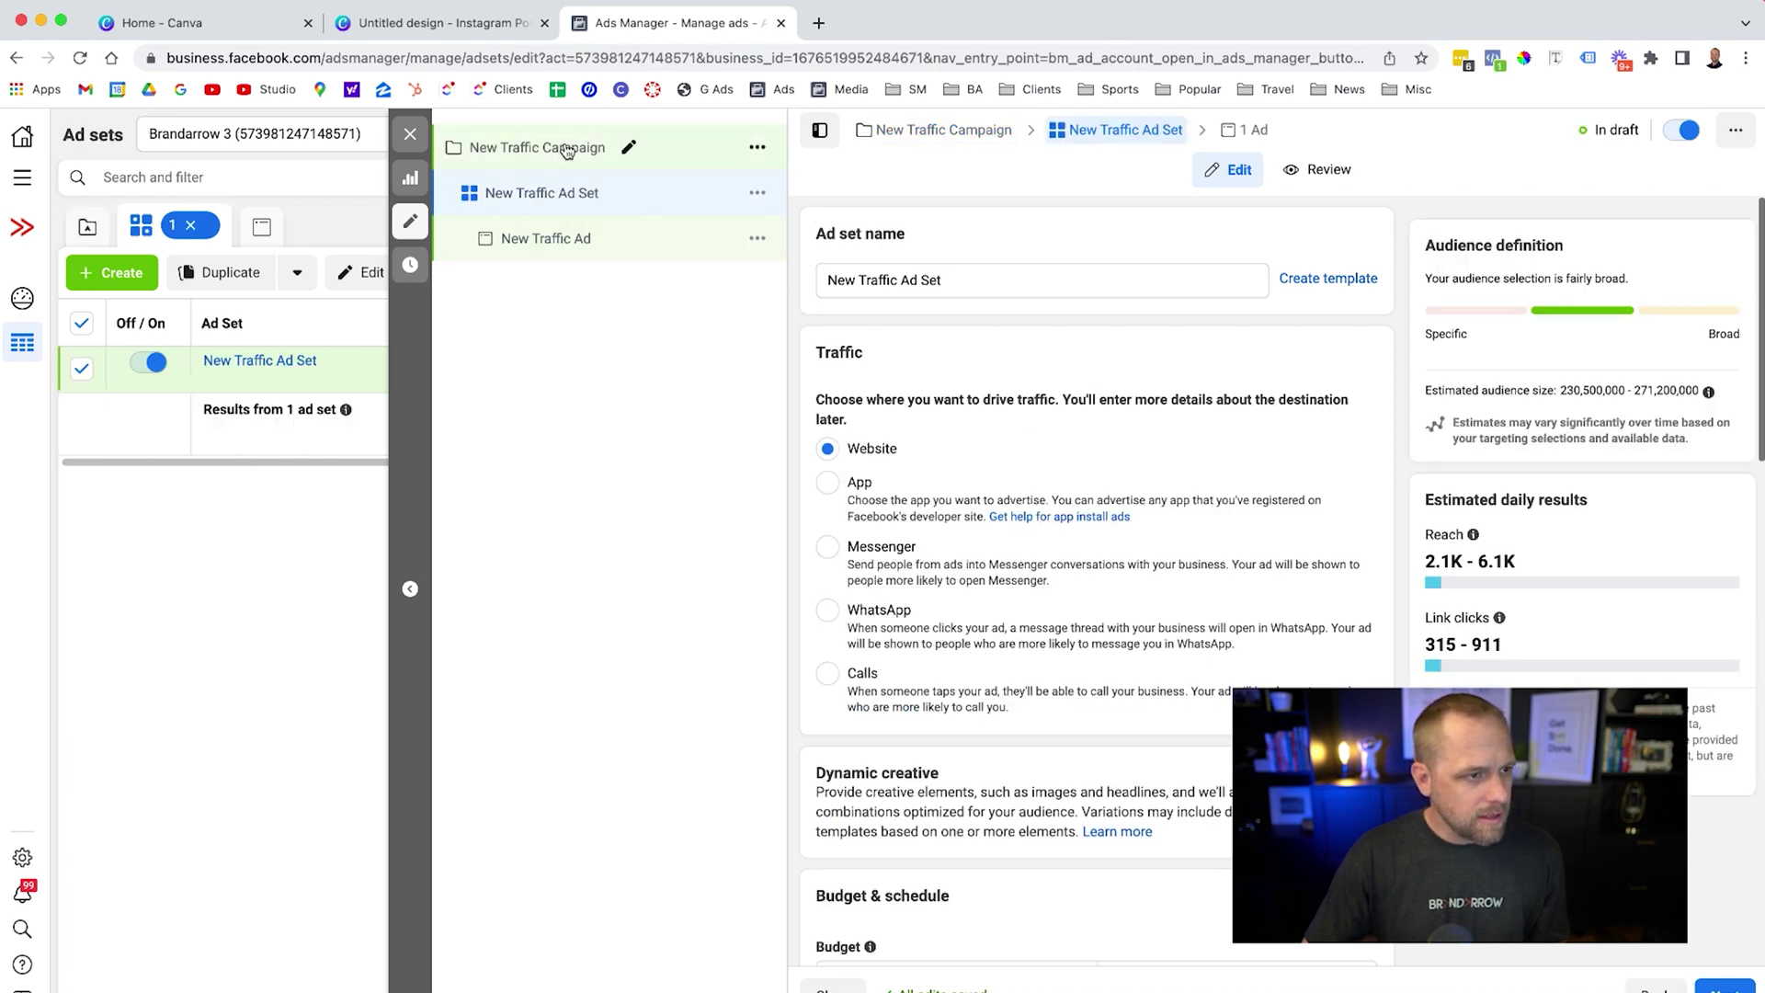
{"action": "scroll", "coordinate": [1023, 417], "scroll_direction": "down", "scroll_amount": 2}
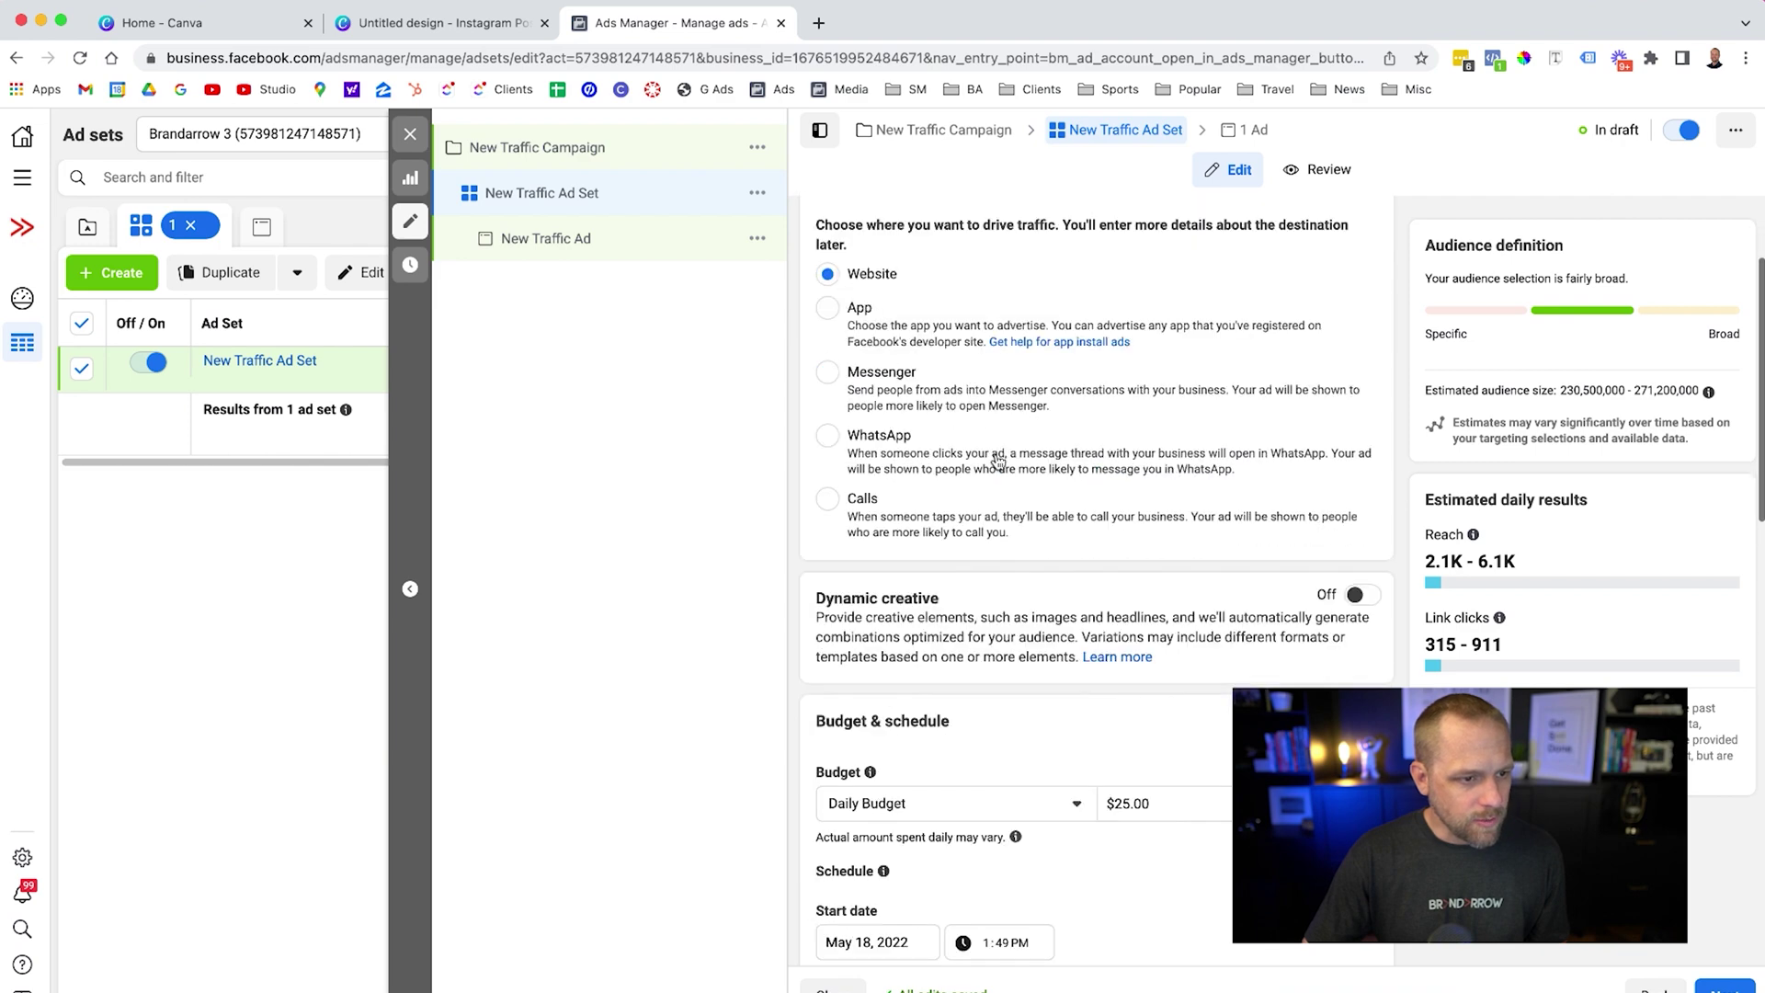
{"action": "scroll", "coordinate": [997, 460], "scroll_direction": "down", "scroll_amount": 6}
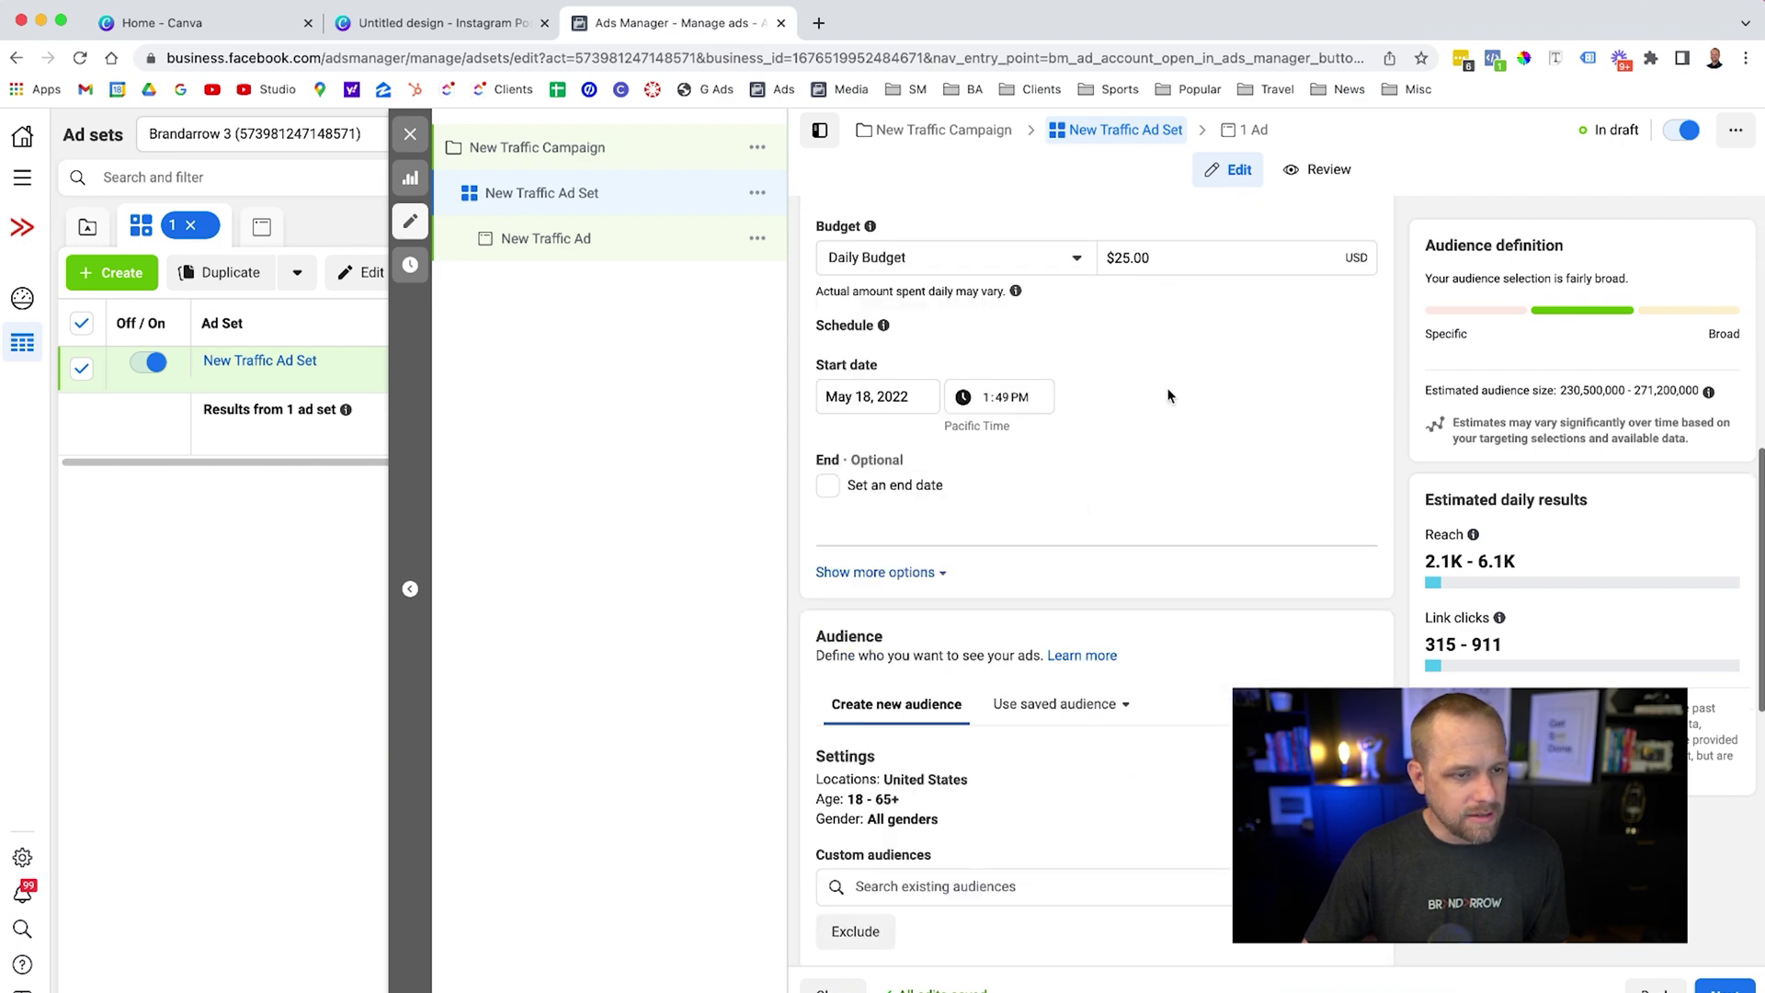
{"action": "scroll", "coordinate": [1160, 467], "scroll_direction": "down", "scroll_amount": 4}
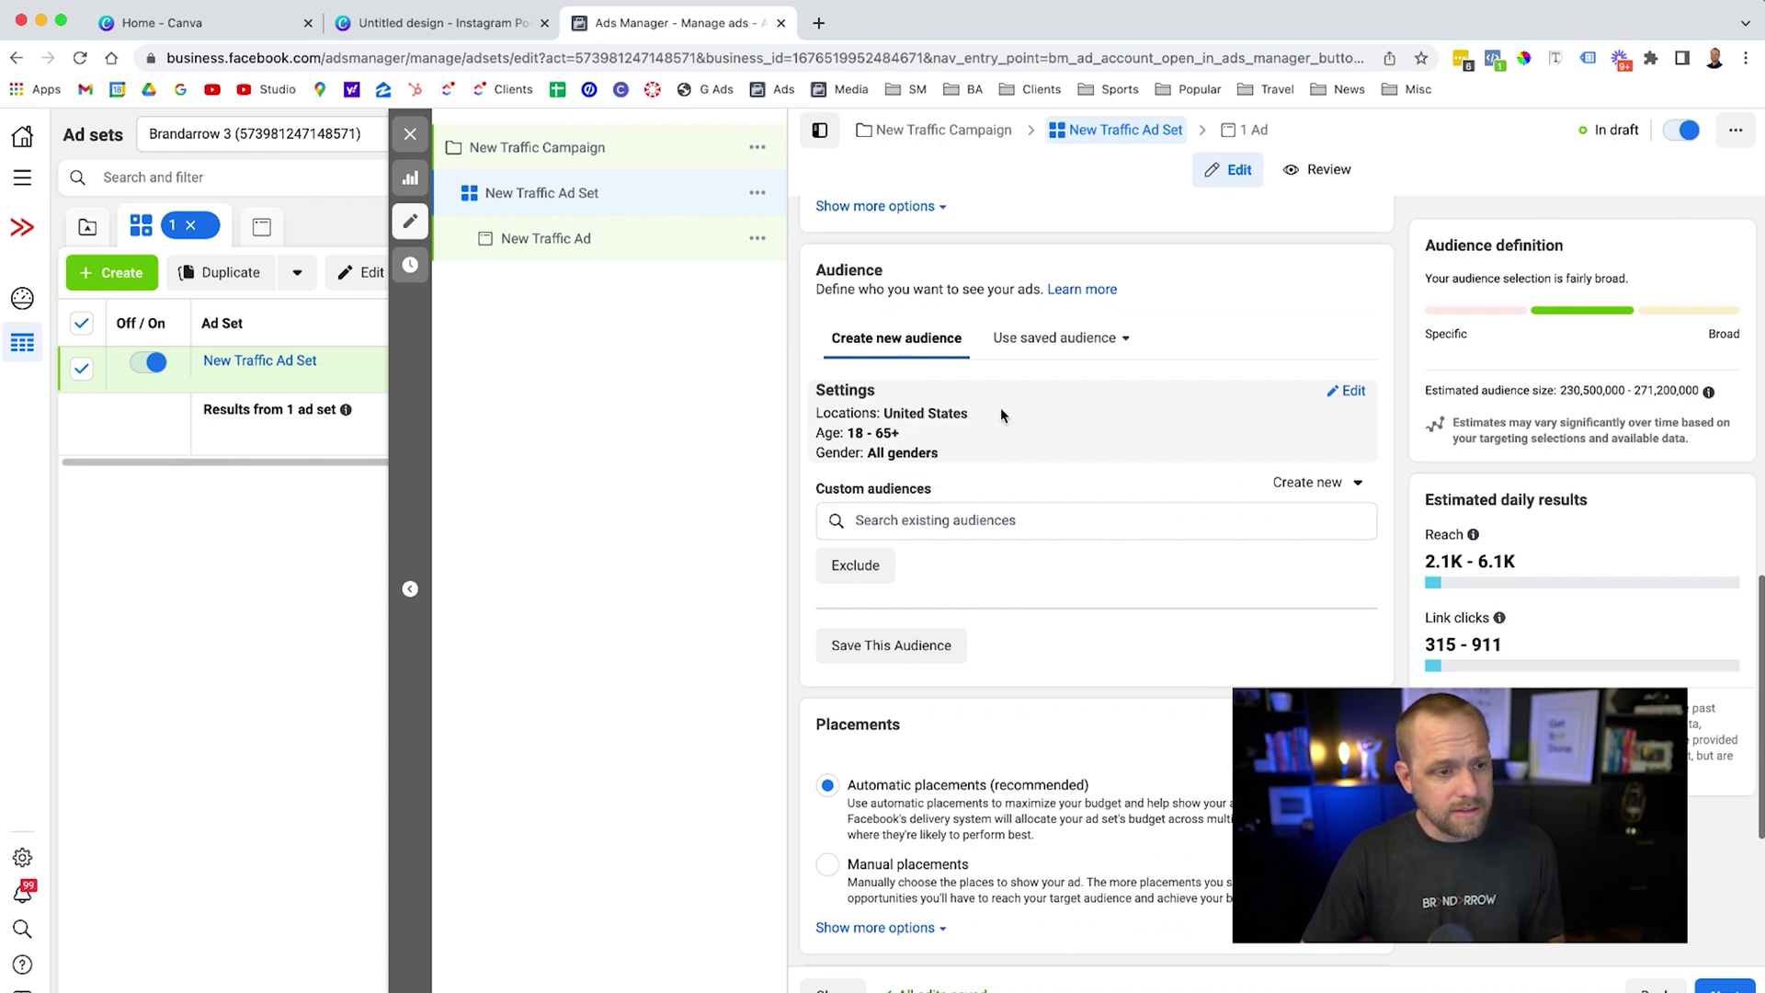
Search custom audiences for 'dog' and leave them empty since none match.
{"action": "left_click", "coordinate": [944, 522]}
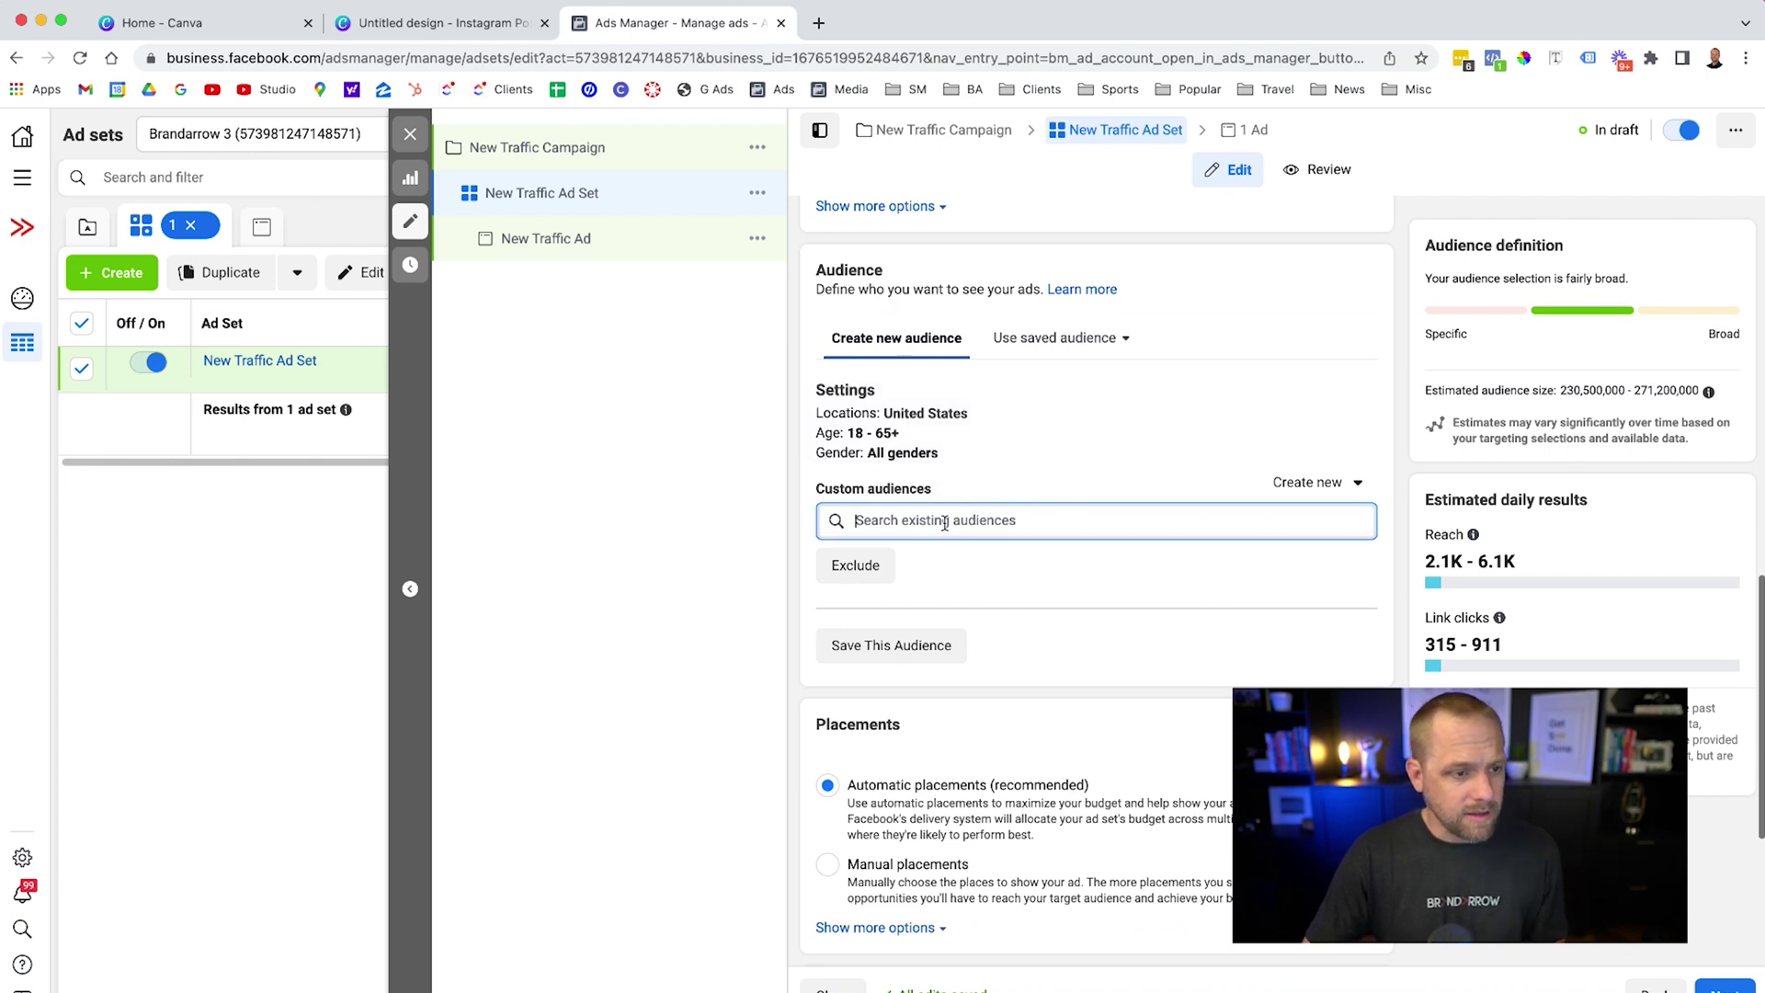
{"action": "type", "text": "dog wlaking"}
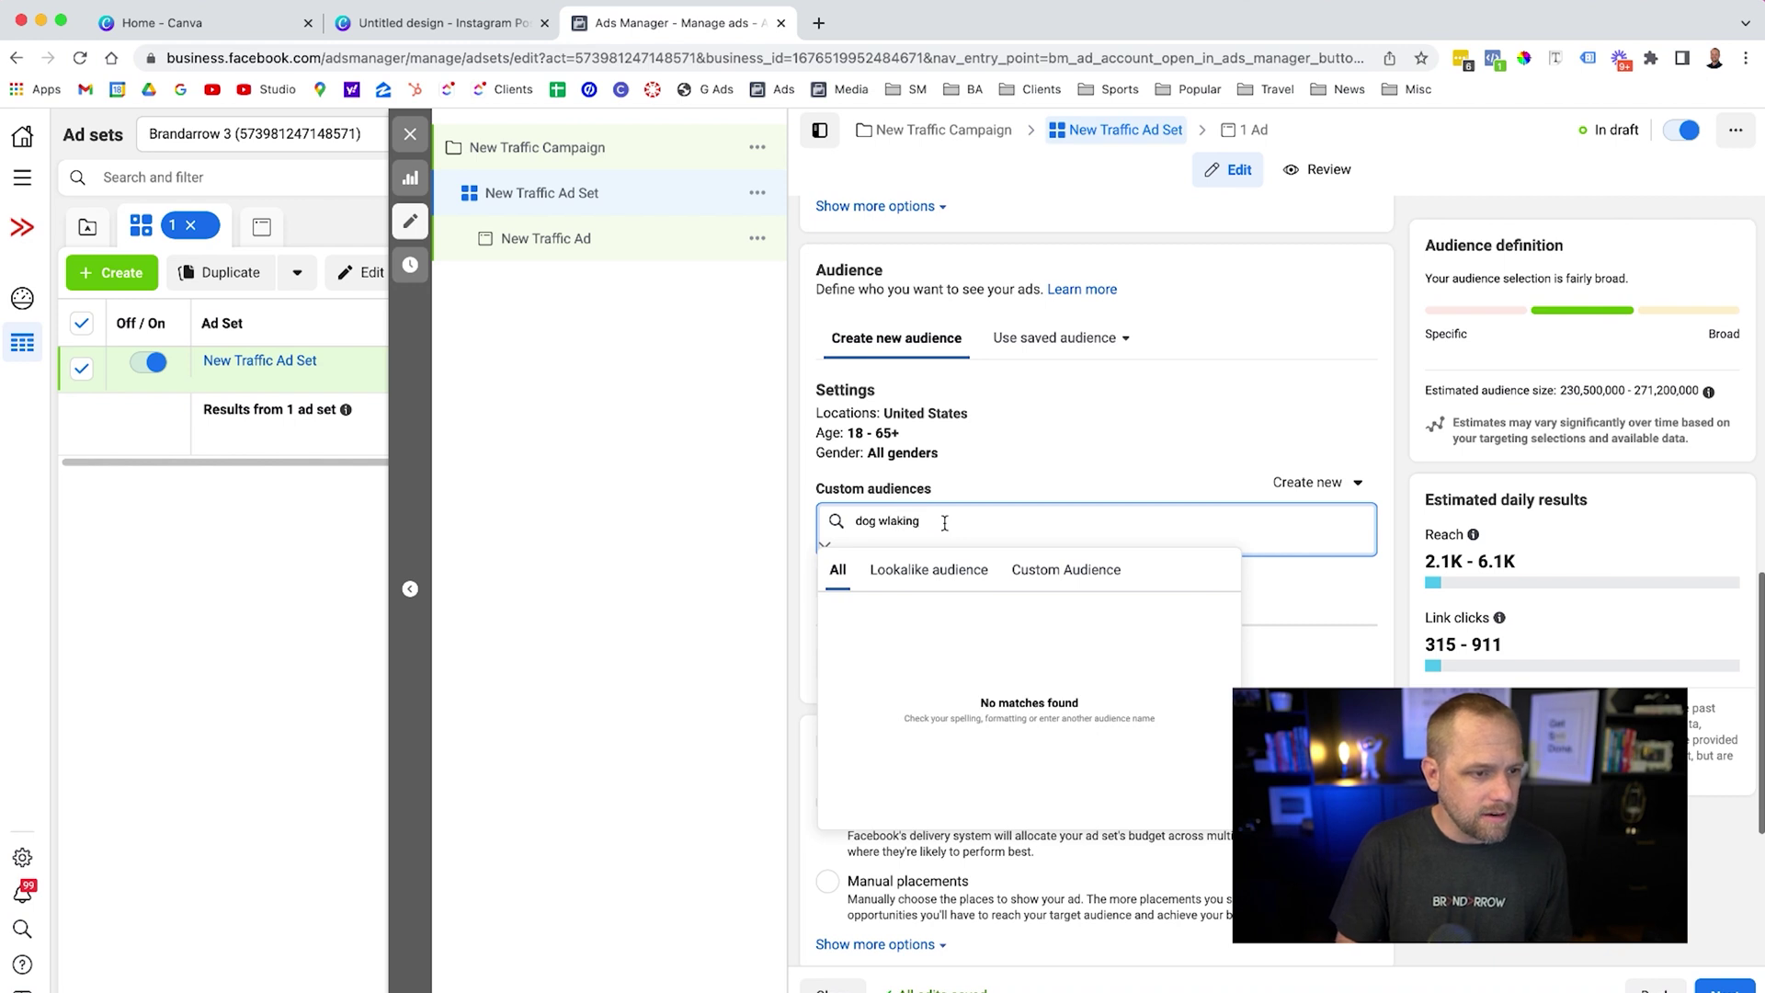
{"action": "key", "text": "BackSpace"}
{"action": "key", "text": "BackSpace"}
{"action": "key", "text": "BackSpace"}
{"action": "key", "text": "BackSpace"}
{"action": "key", "text": "BackSpace"}
{"action": "key", "text": "BackSpace"}
{"action": "type", "text": "alking"}
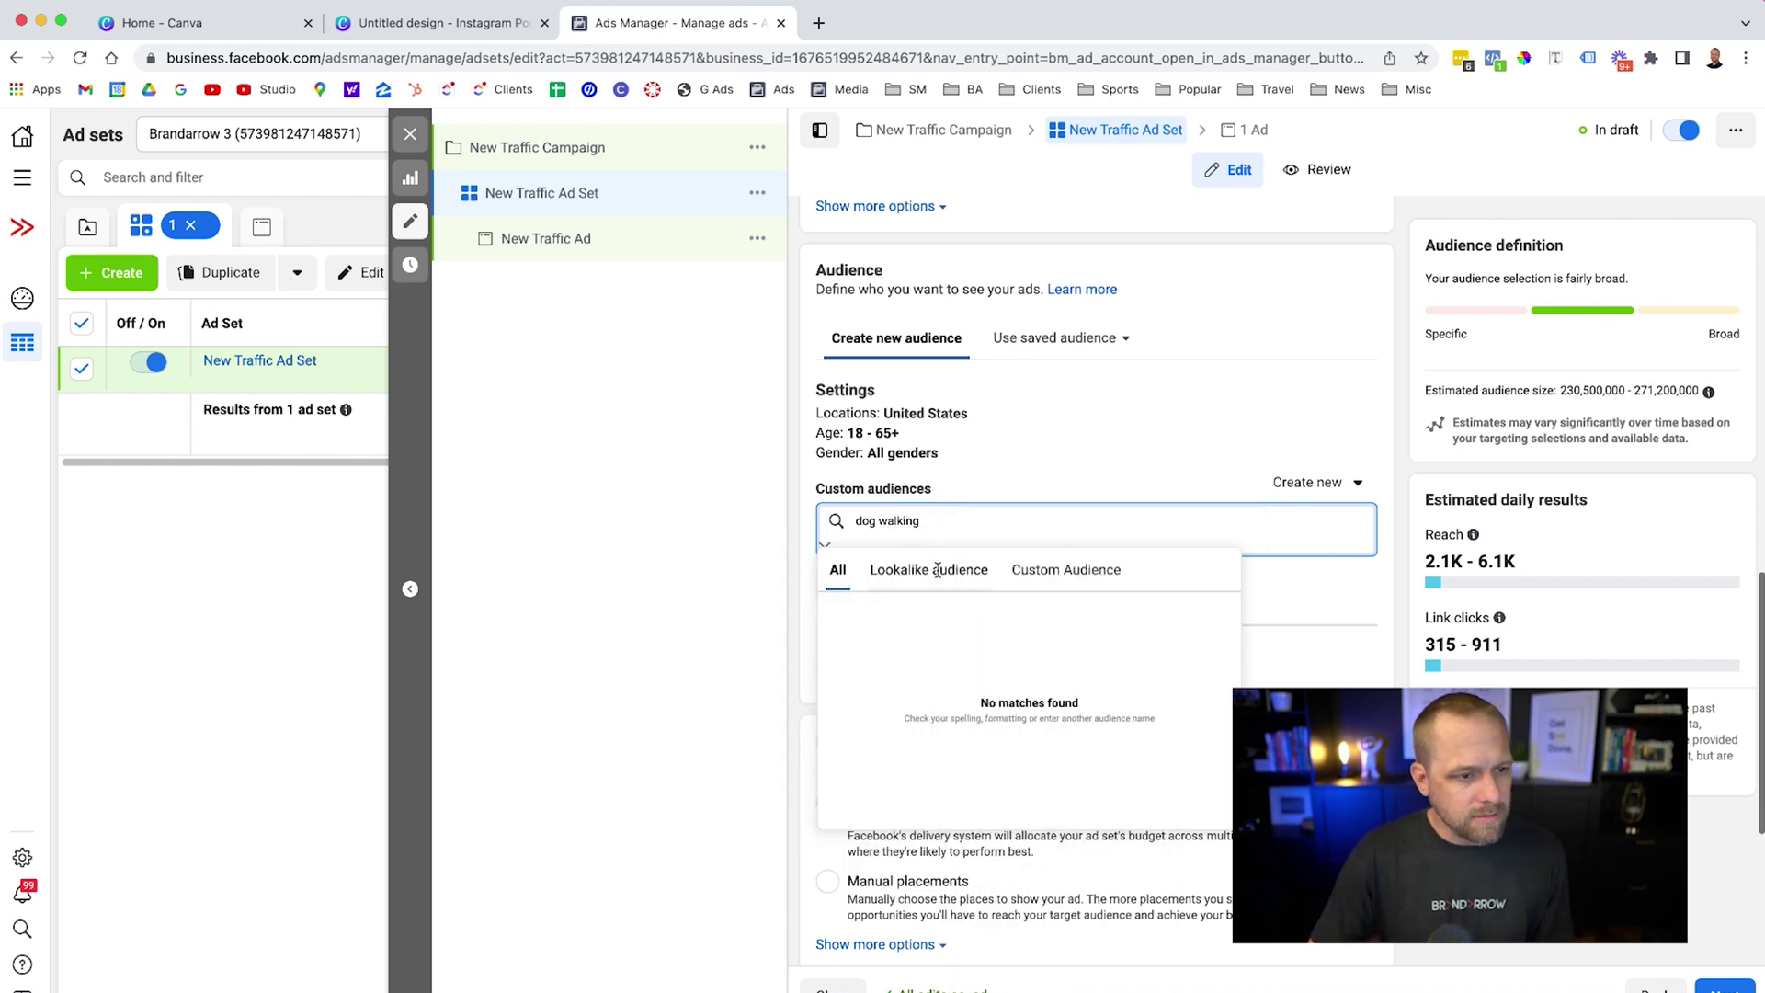
{"action": "triple_click", "coordinate": [954, 523]}
{"action": "type", "text": "dog"}
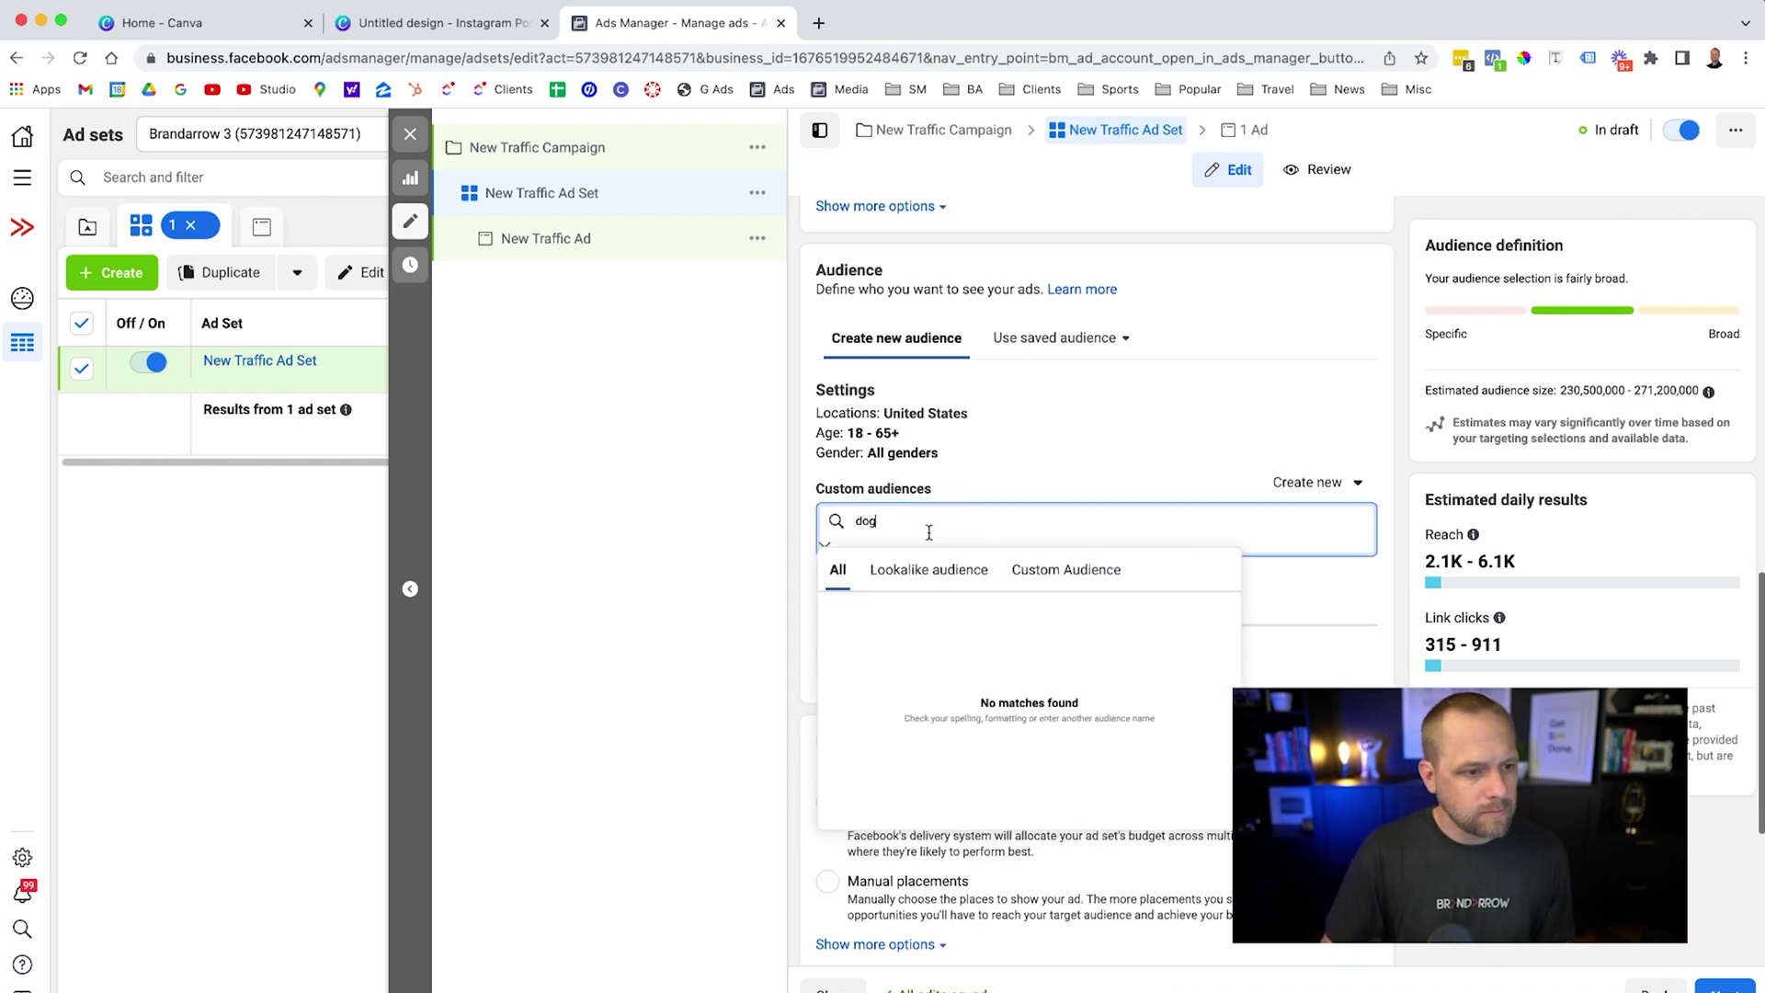
{"action": "left_click", "coordinate": [1006, 500]}
{"action": "left_click", "coordinate": [1325, 489]}
{"action": "left_click", "coordinate": [1325, 488]}
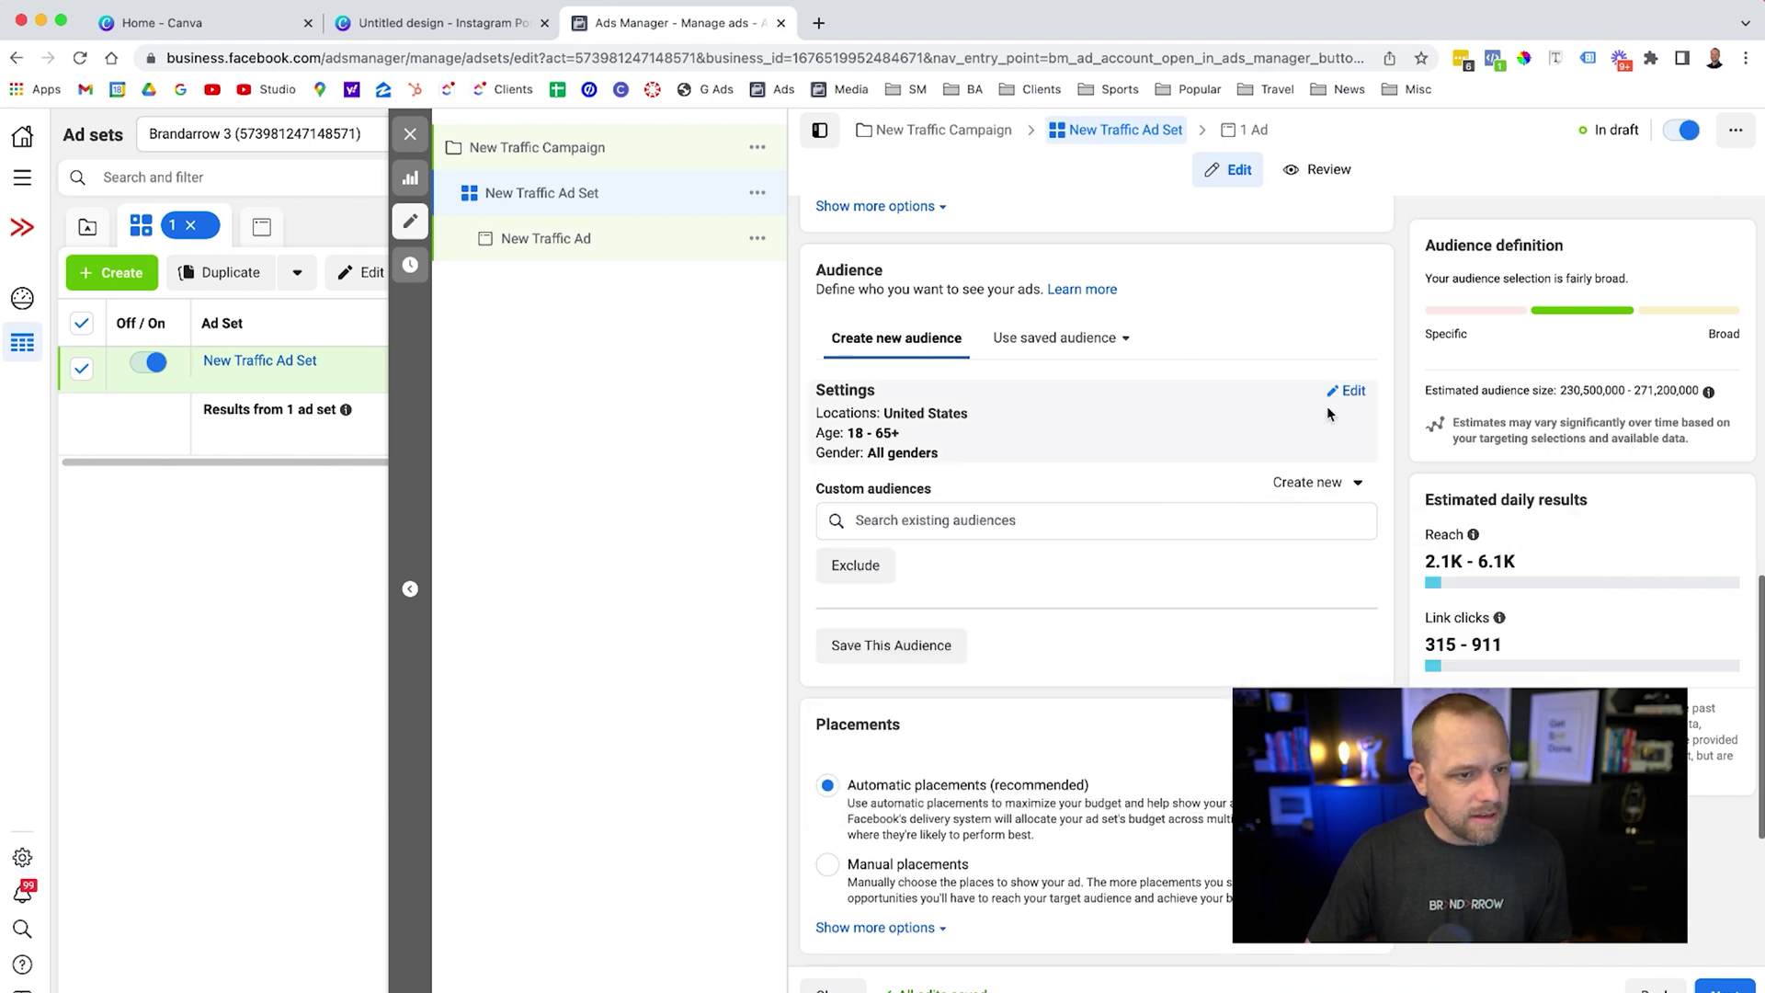
Set location targeting to only people living in the location.
{"action": "left_click", "coordinate": [1346, 393]}
{"action": "scroll", "coordinate": [991, 710], "scroll_direction": "down", "scroll_amount": 4}
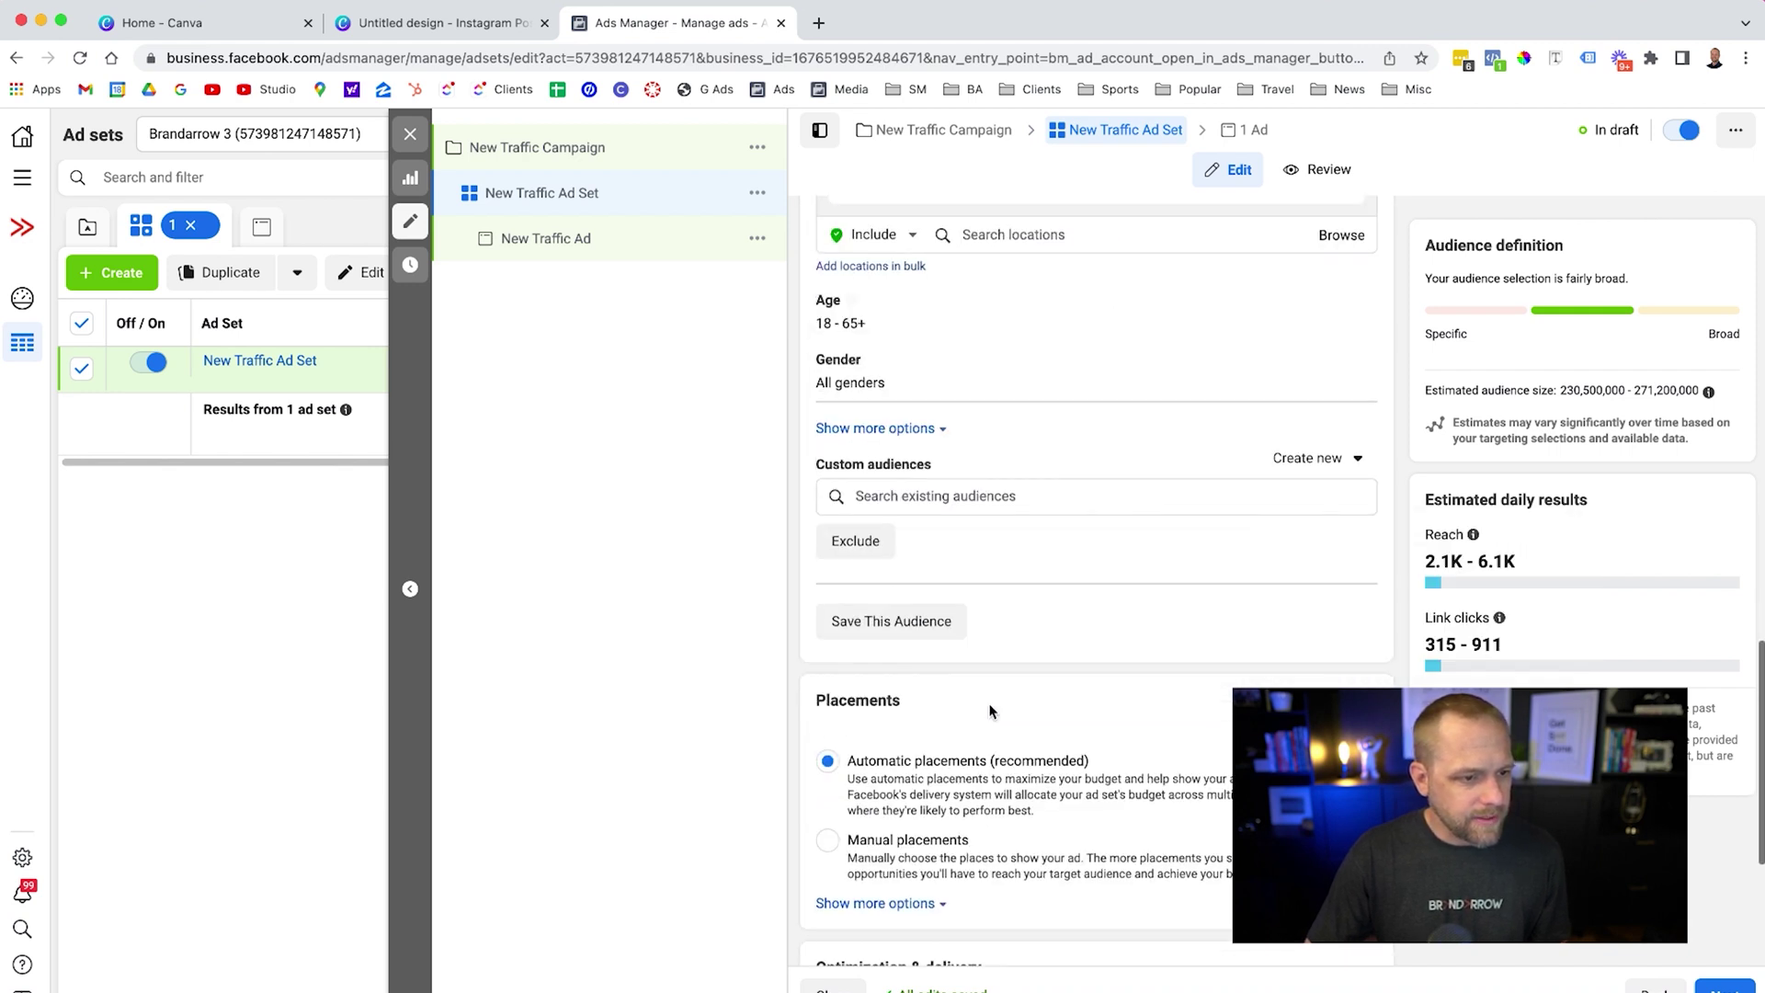
{"action": "scroll", "coordinate": [971, 623], "scroll_direction": "up", "scroll_amount": 5}
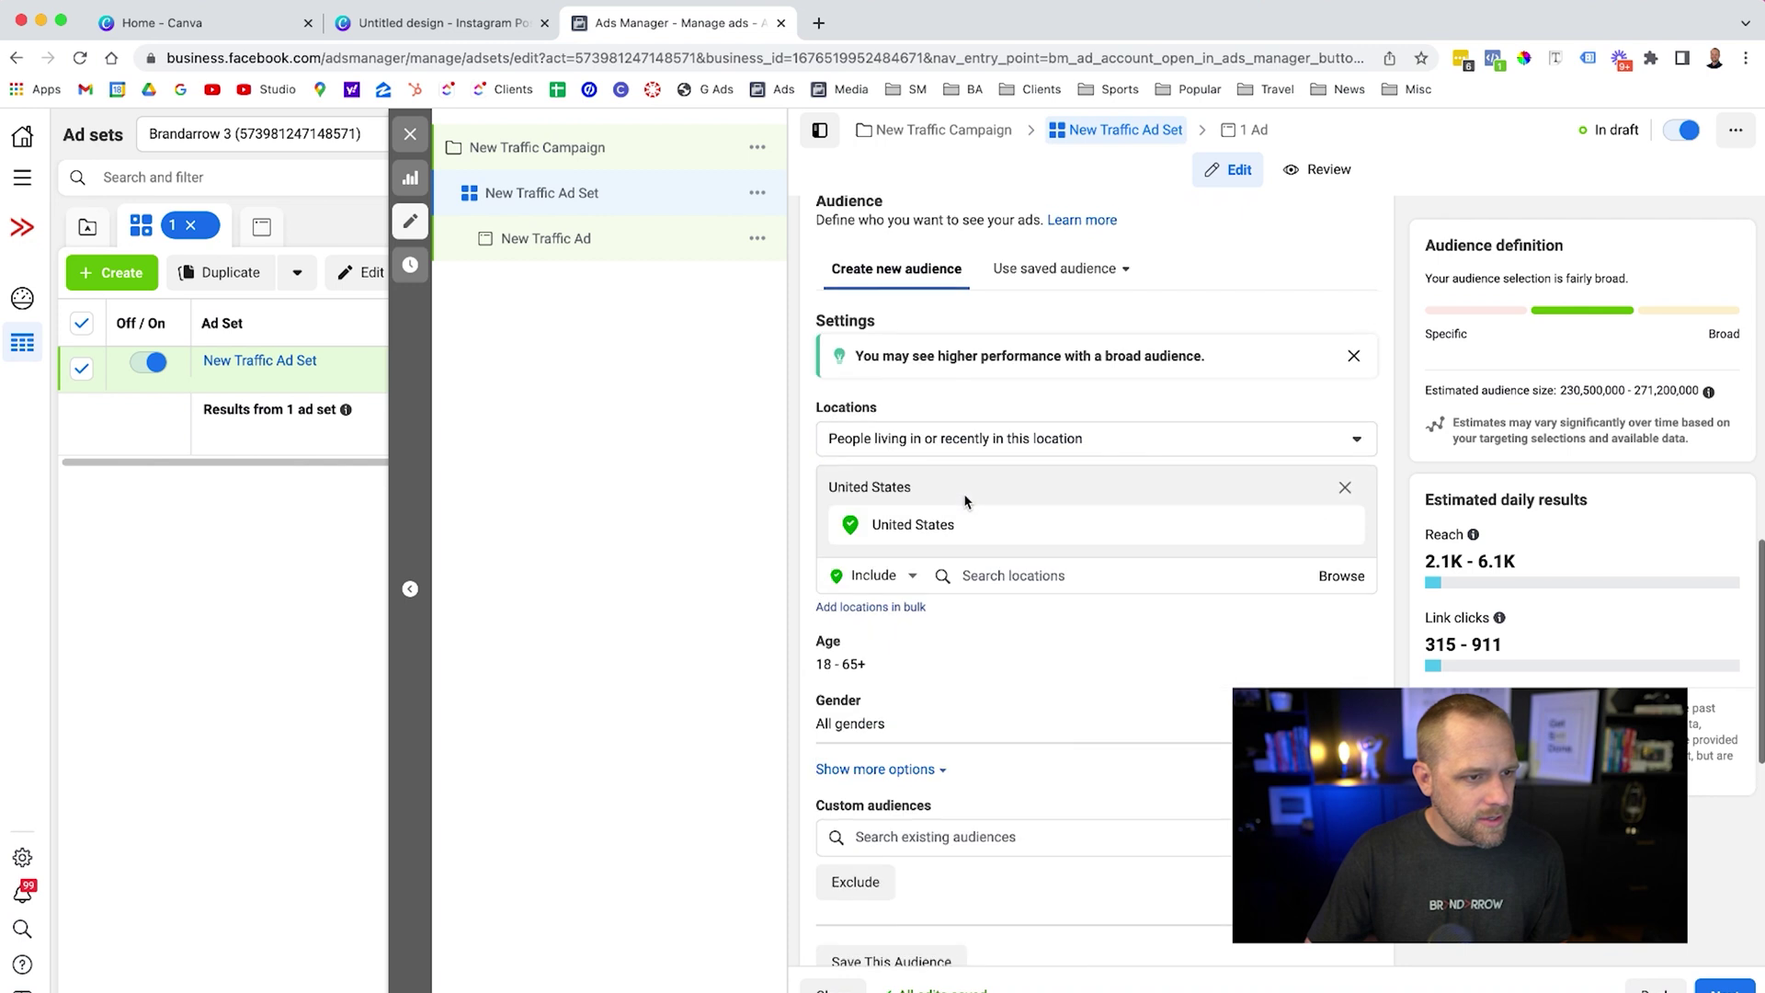
{"action": "left_click", "coordinate": [992, 441]}
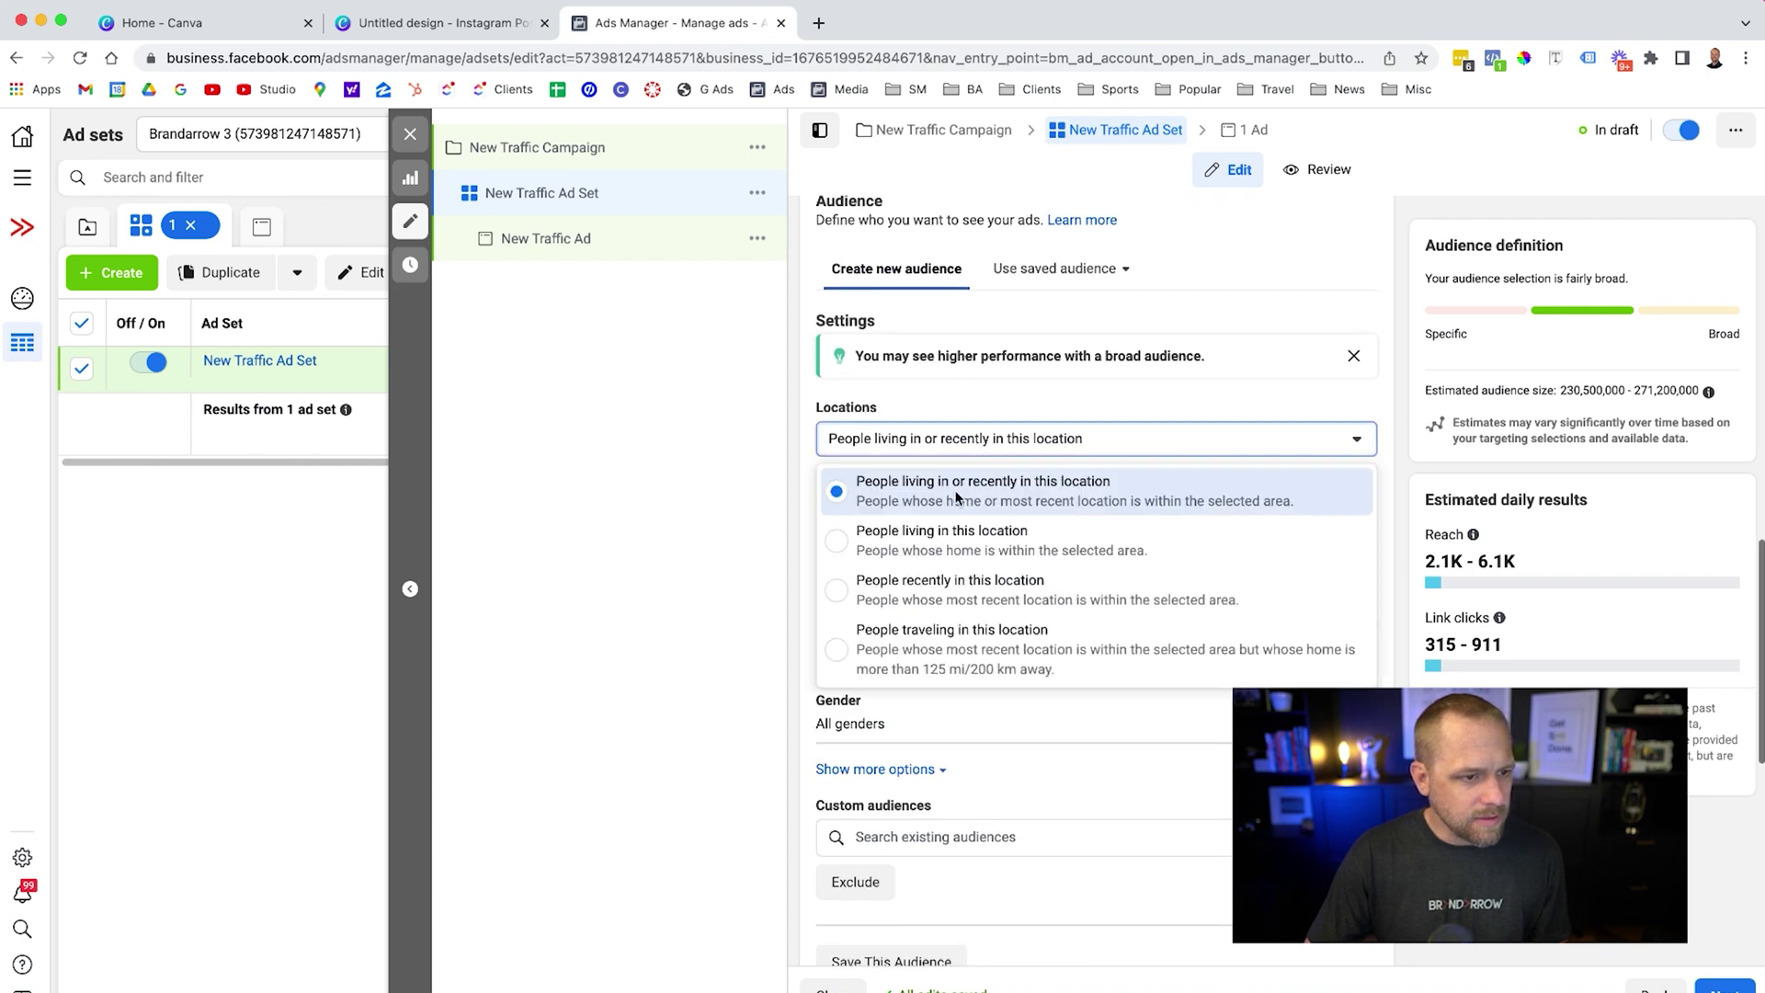
{"action": "left_click", "coordinate": [958, 543]}
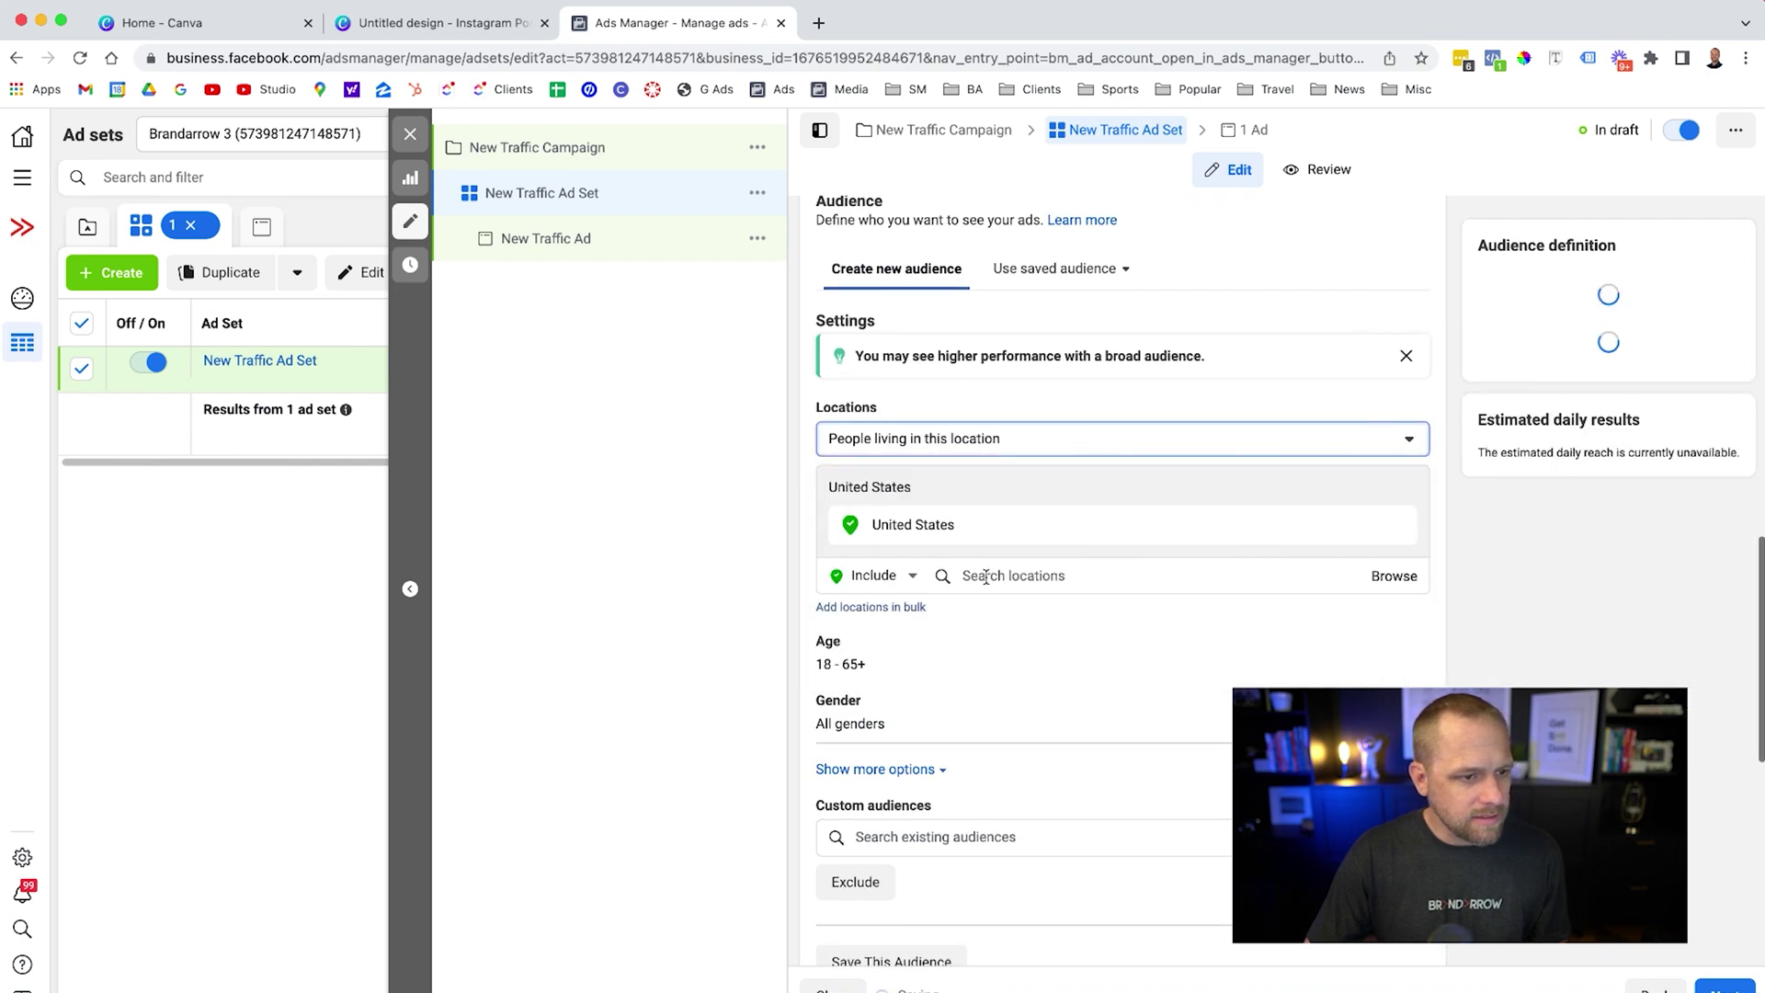
Target San Diego, California with a +50 mile radius.
{"action": "left_click", "coordinate": [1039, 575]}
{"action": "type", "text": "san diego"}
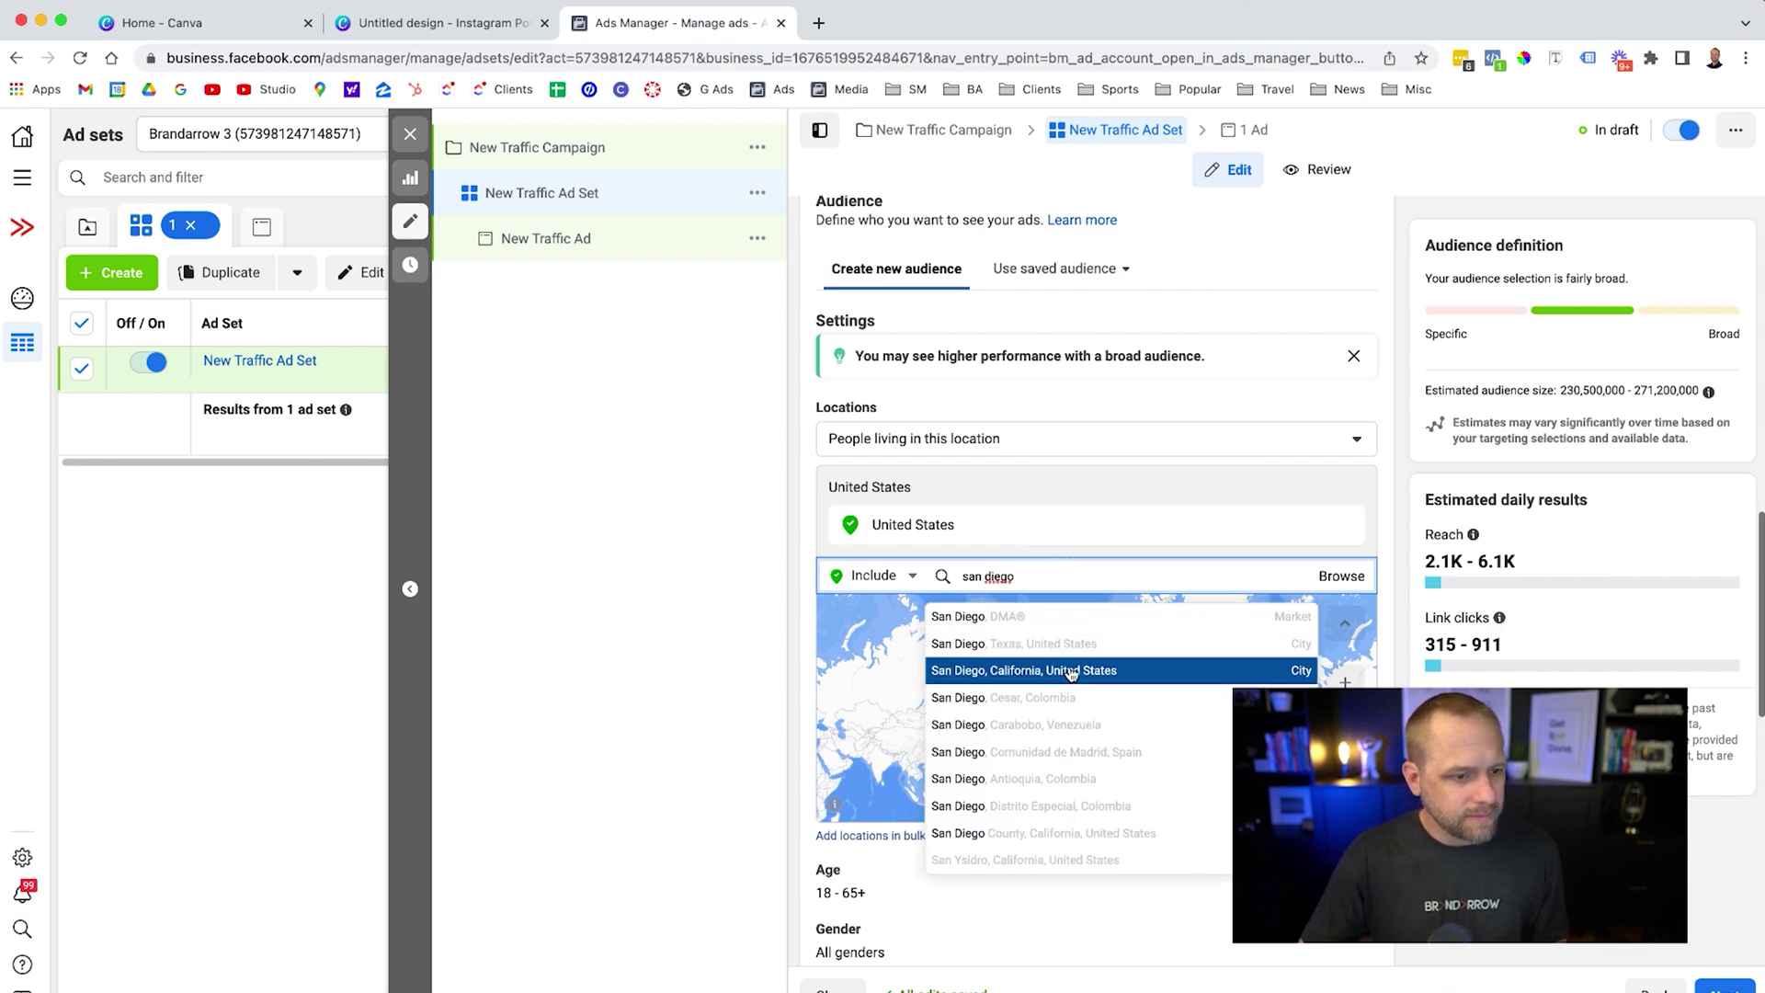
{"action": "left_click", "coordinate": [1075, 664]}
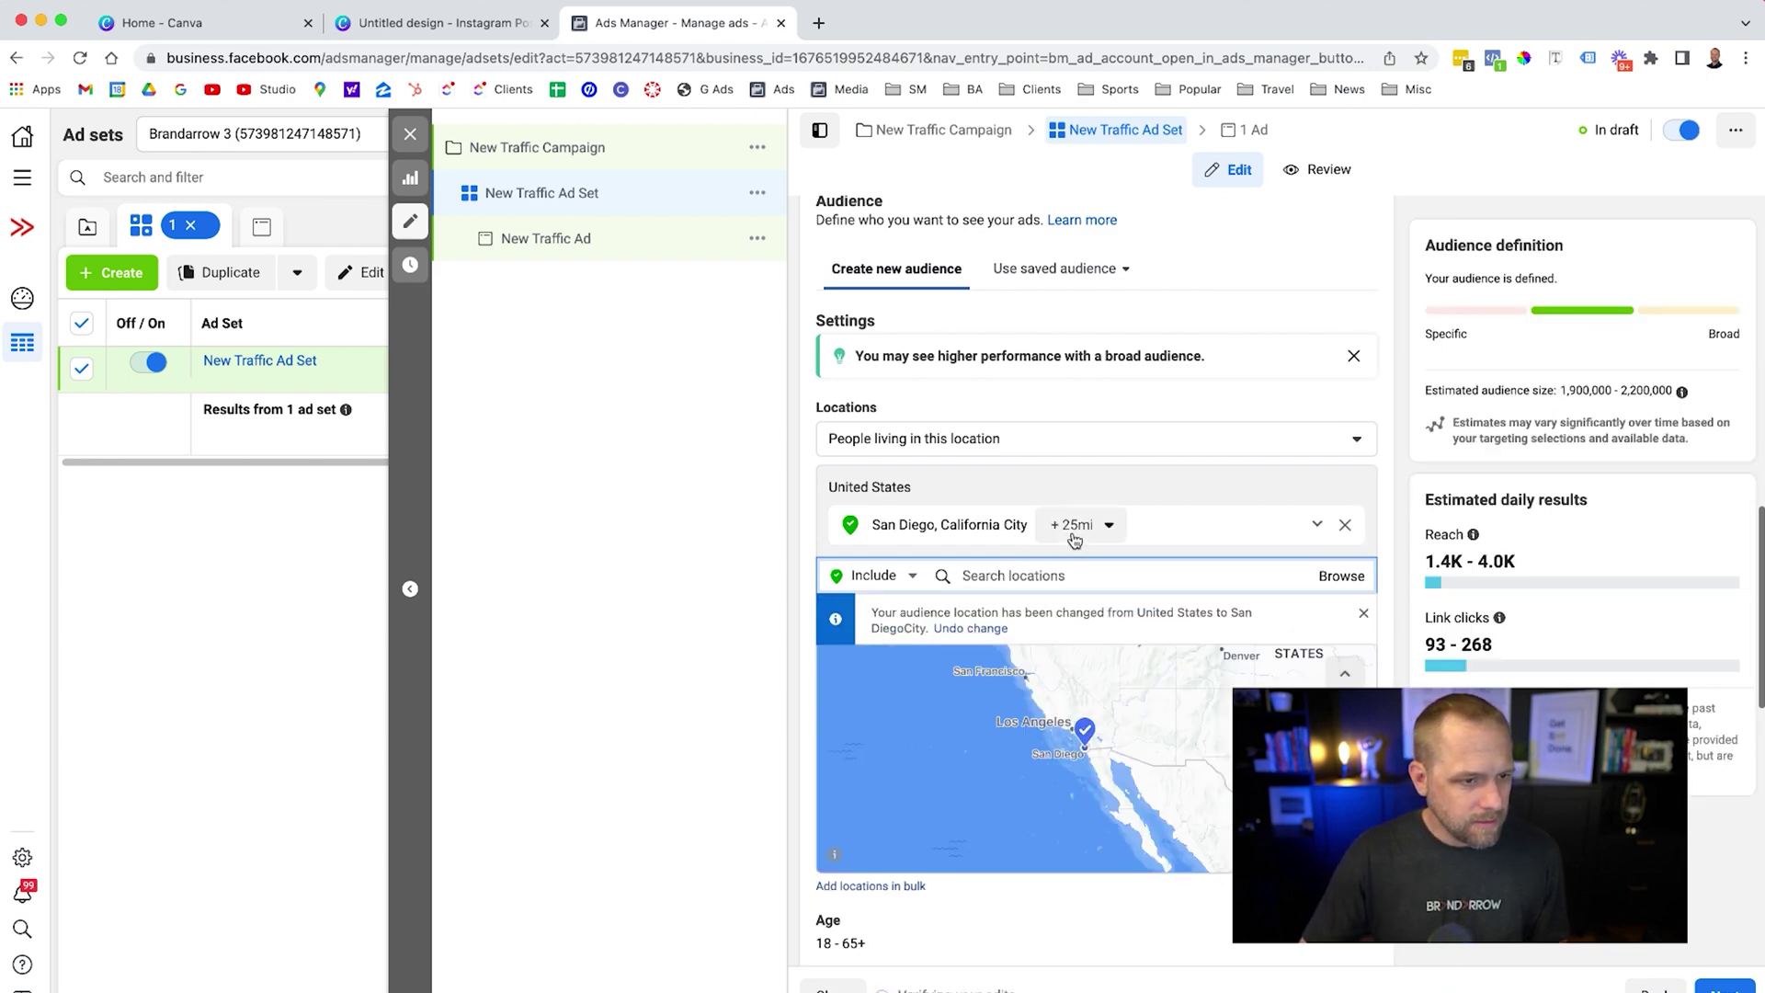
{"action": "left_click", "coordinate": [1076, 524]}
{"action": "left_click", "coordinate": [1181, 708]}
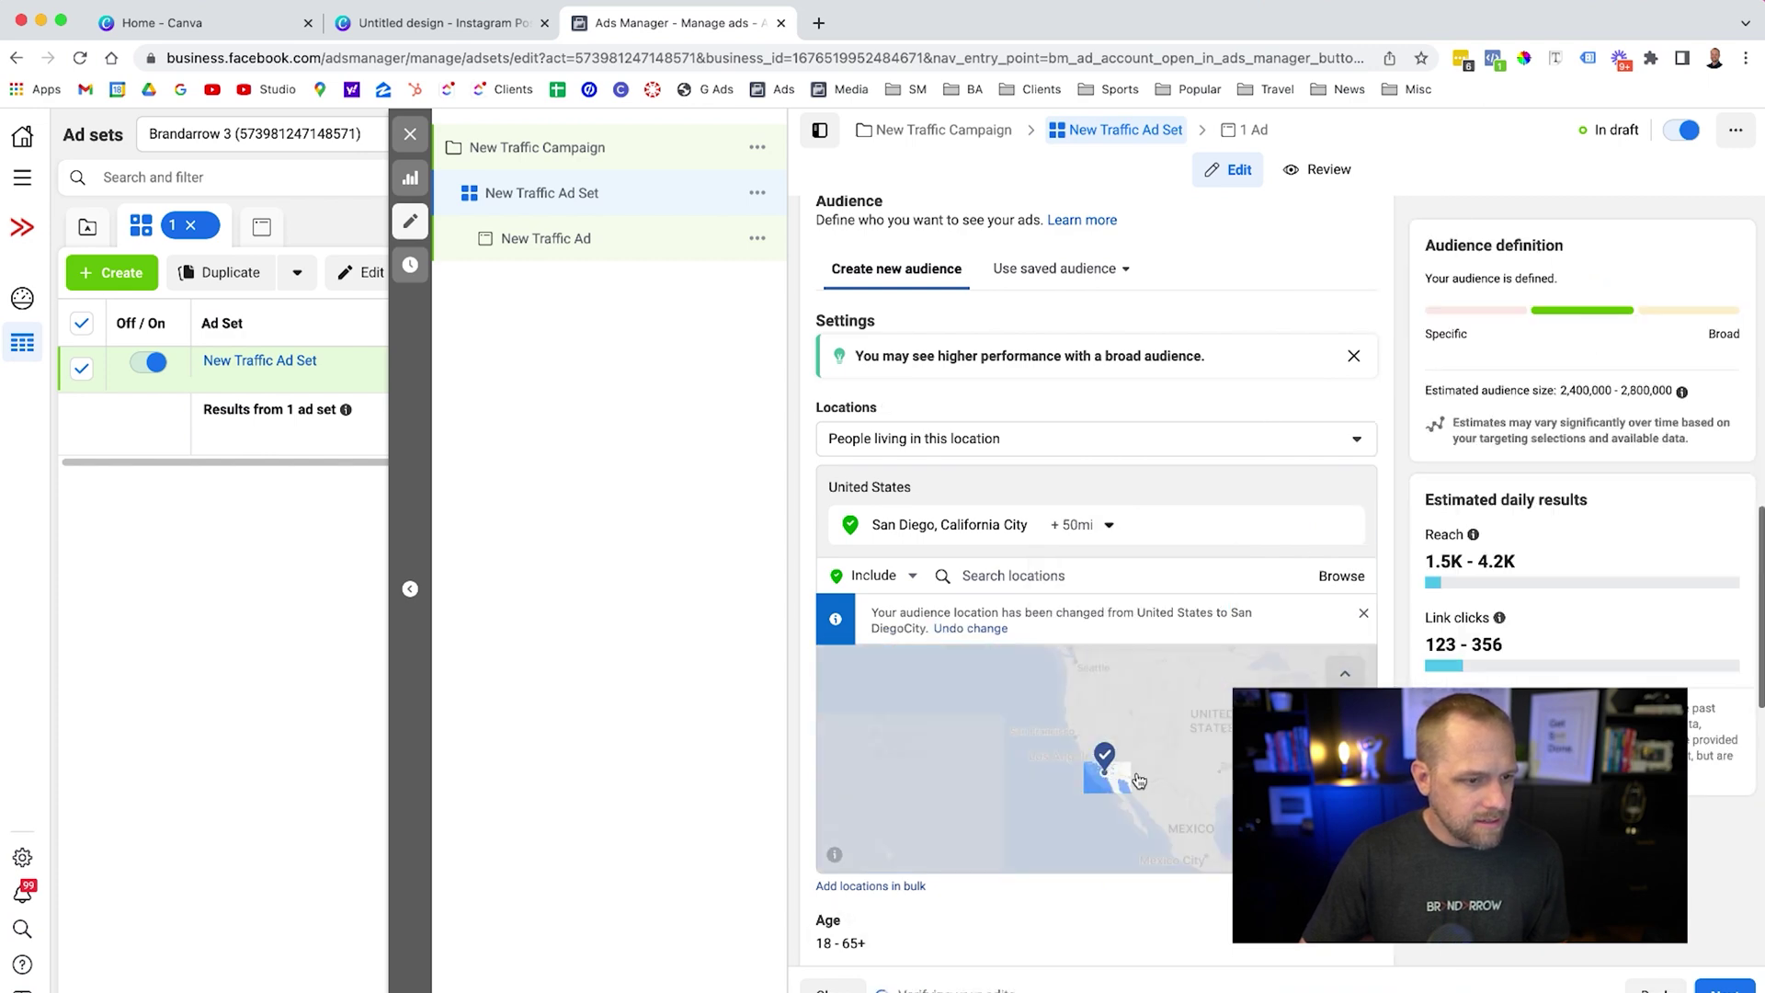
{"action": "scroll", "coordinate": [1162, 616], "scroll_direction": "down", "scroll_amount": 8}
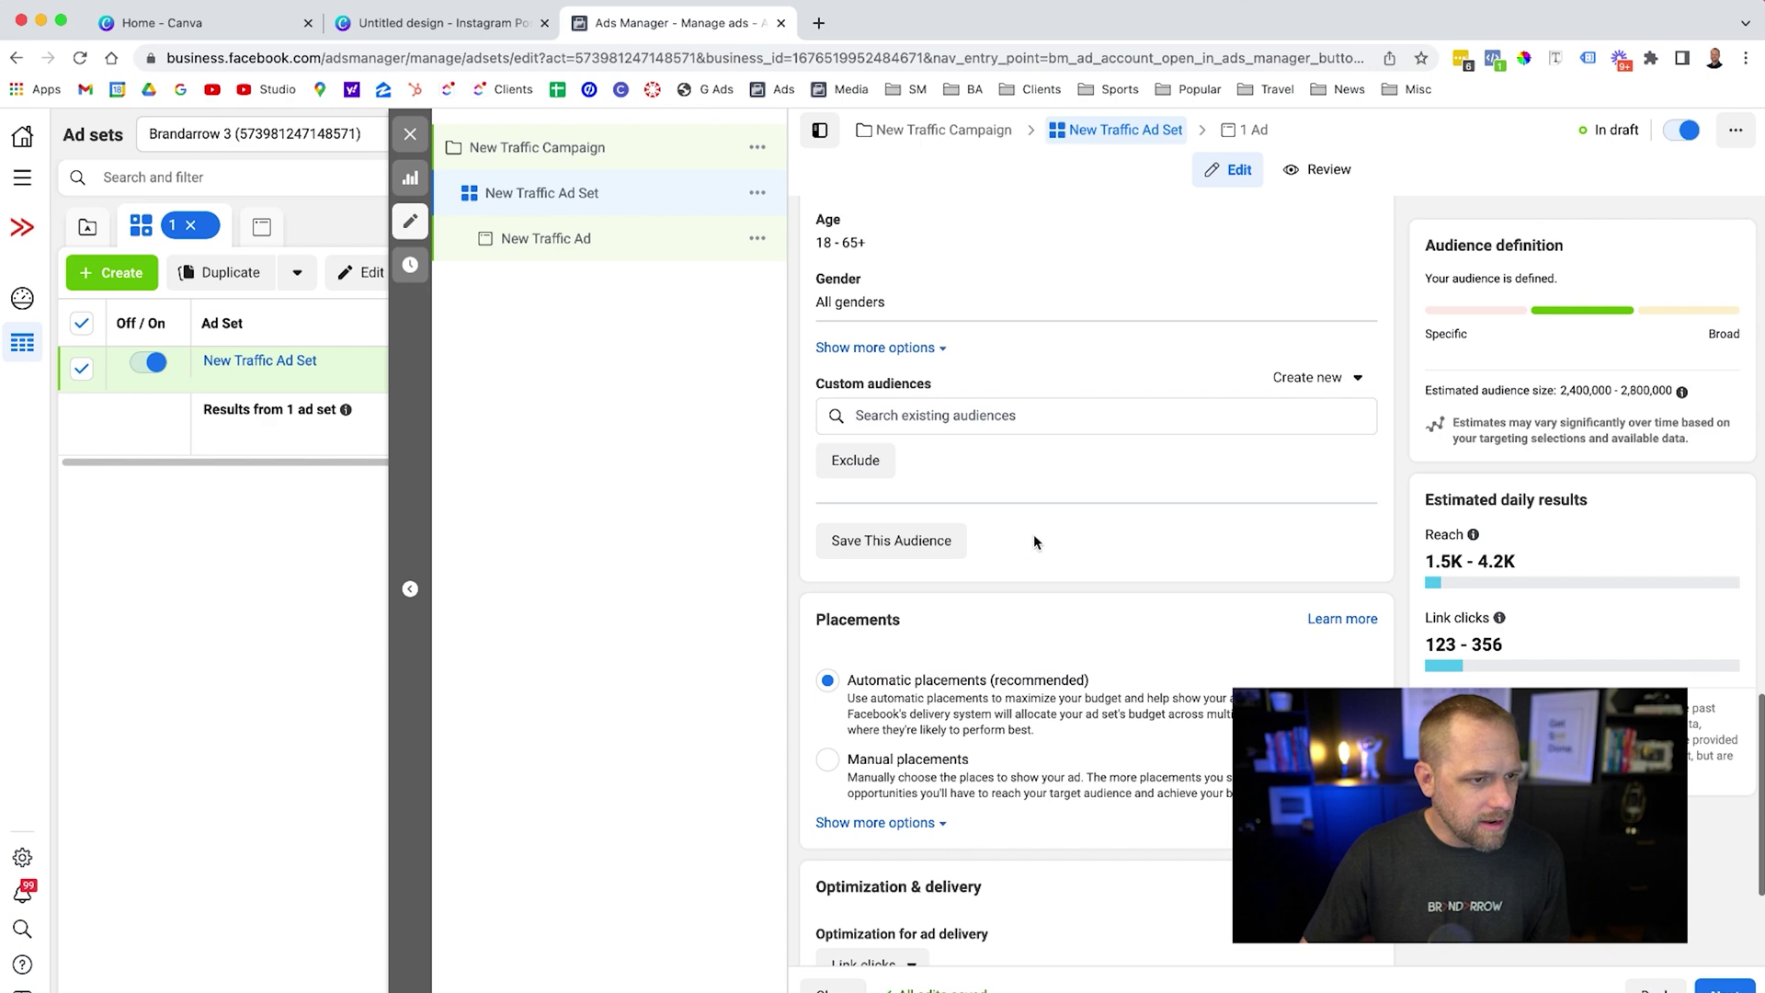
{"action": "scroll", "coordinate": [1041, 517], "scroll_direction": "down", "scroll_amount": 2}
{"action": "scroll", "coordinate": [1045, 520], "scroll_direction": "up", "scroll_amount": 3}
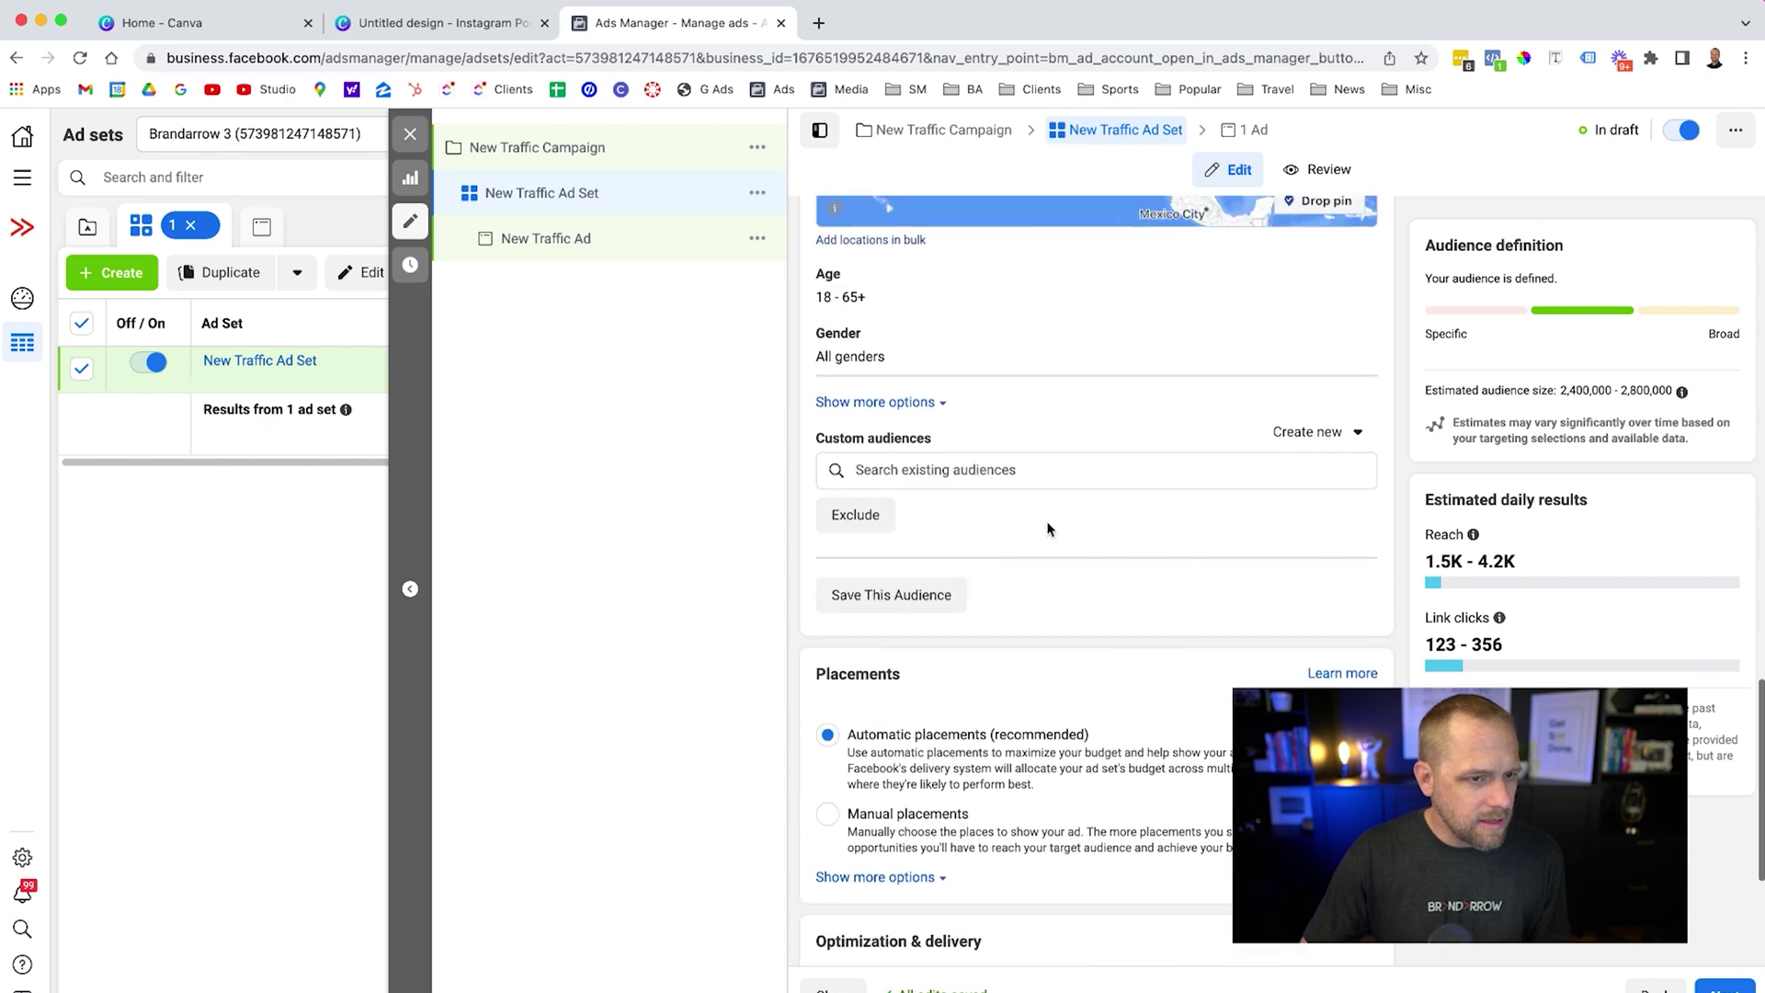
Search 'dog walking' in detailed targeting and add the Dog walking interest.
{"action": "scroll", "coordinate": [880, 453], "scroll_direction": "down", "scroll_amount": 4}
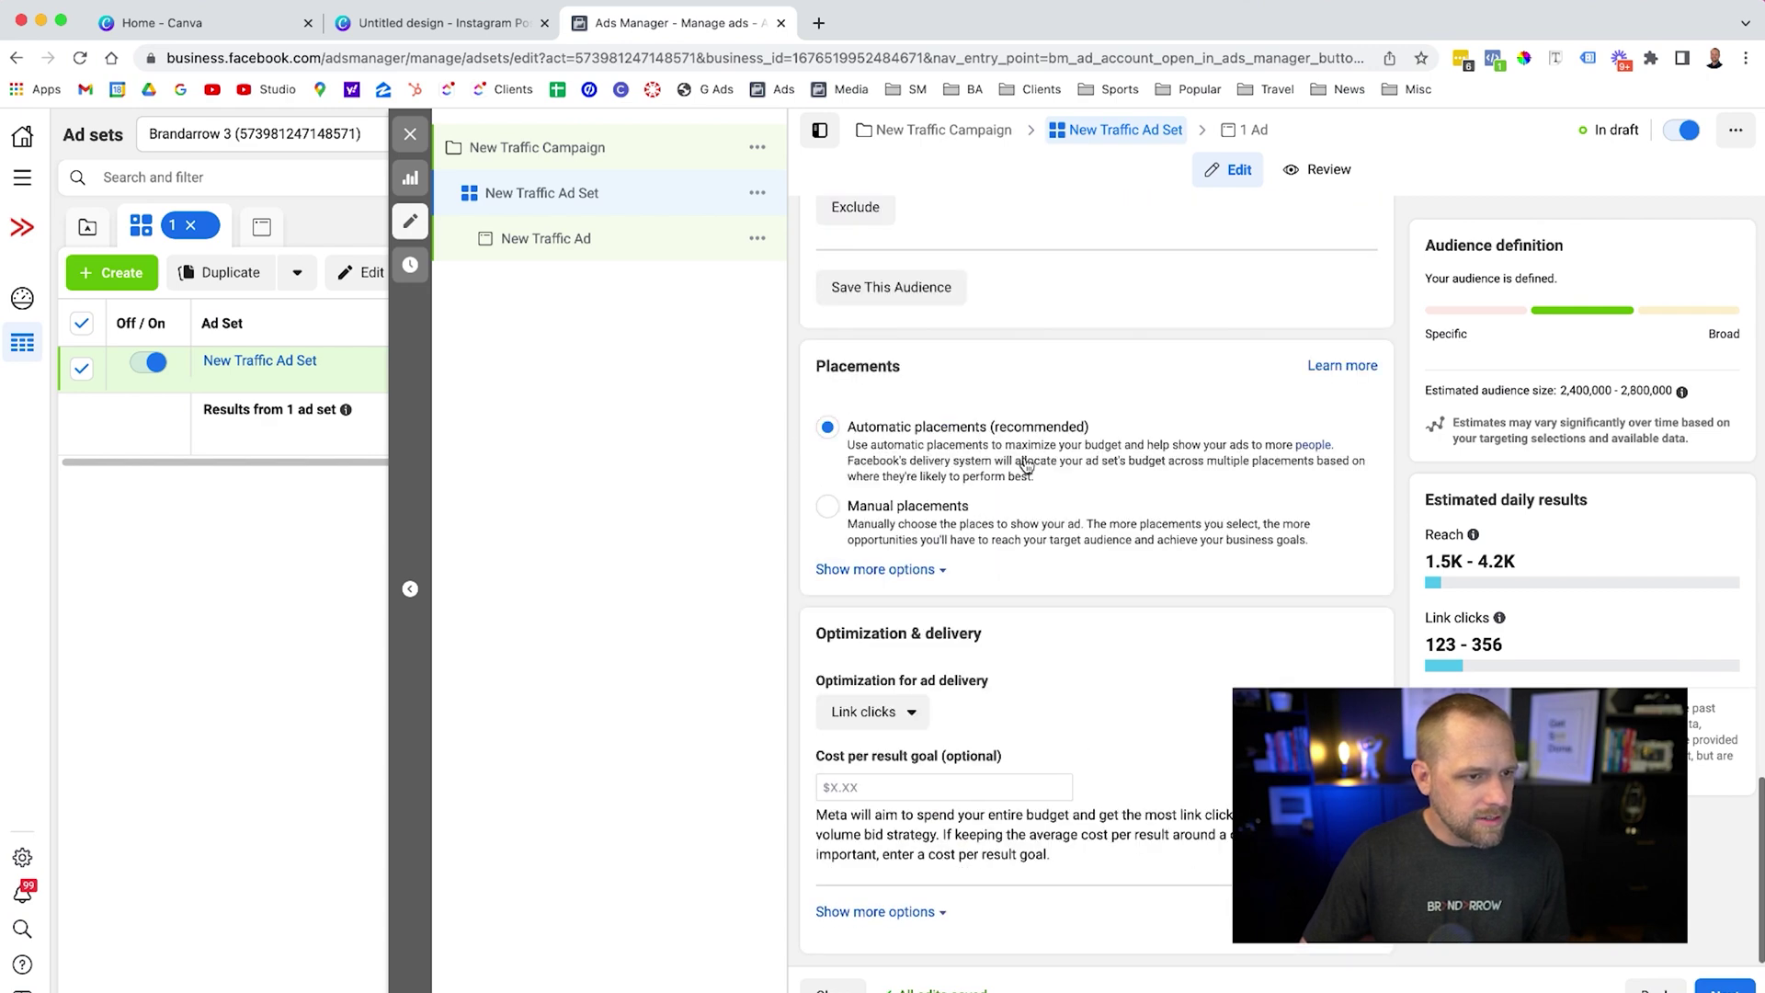
{"action": "scroll", "coordinate": [1026, 465], "scroll_direction": "up", "scroll_amount": 7}
{"action": "scroll", "coordinate": [1020, 689], "scroll_direction": "down", "scroll_amount": 2}
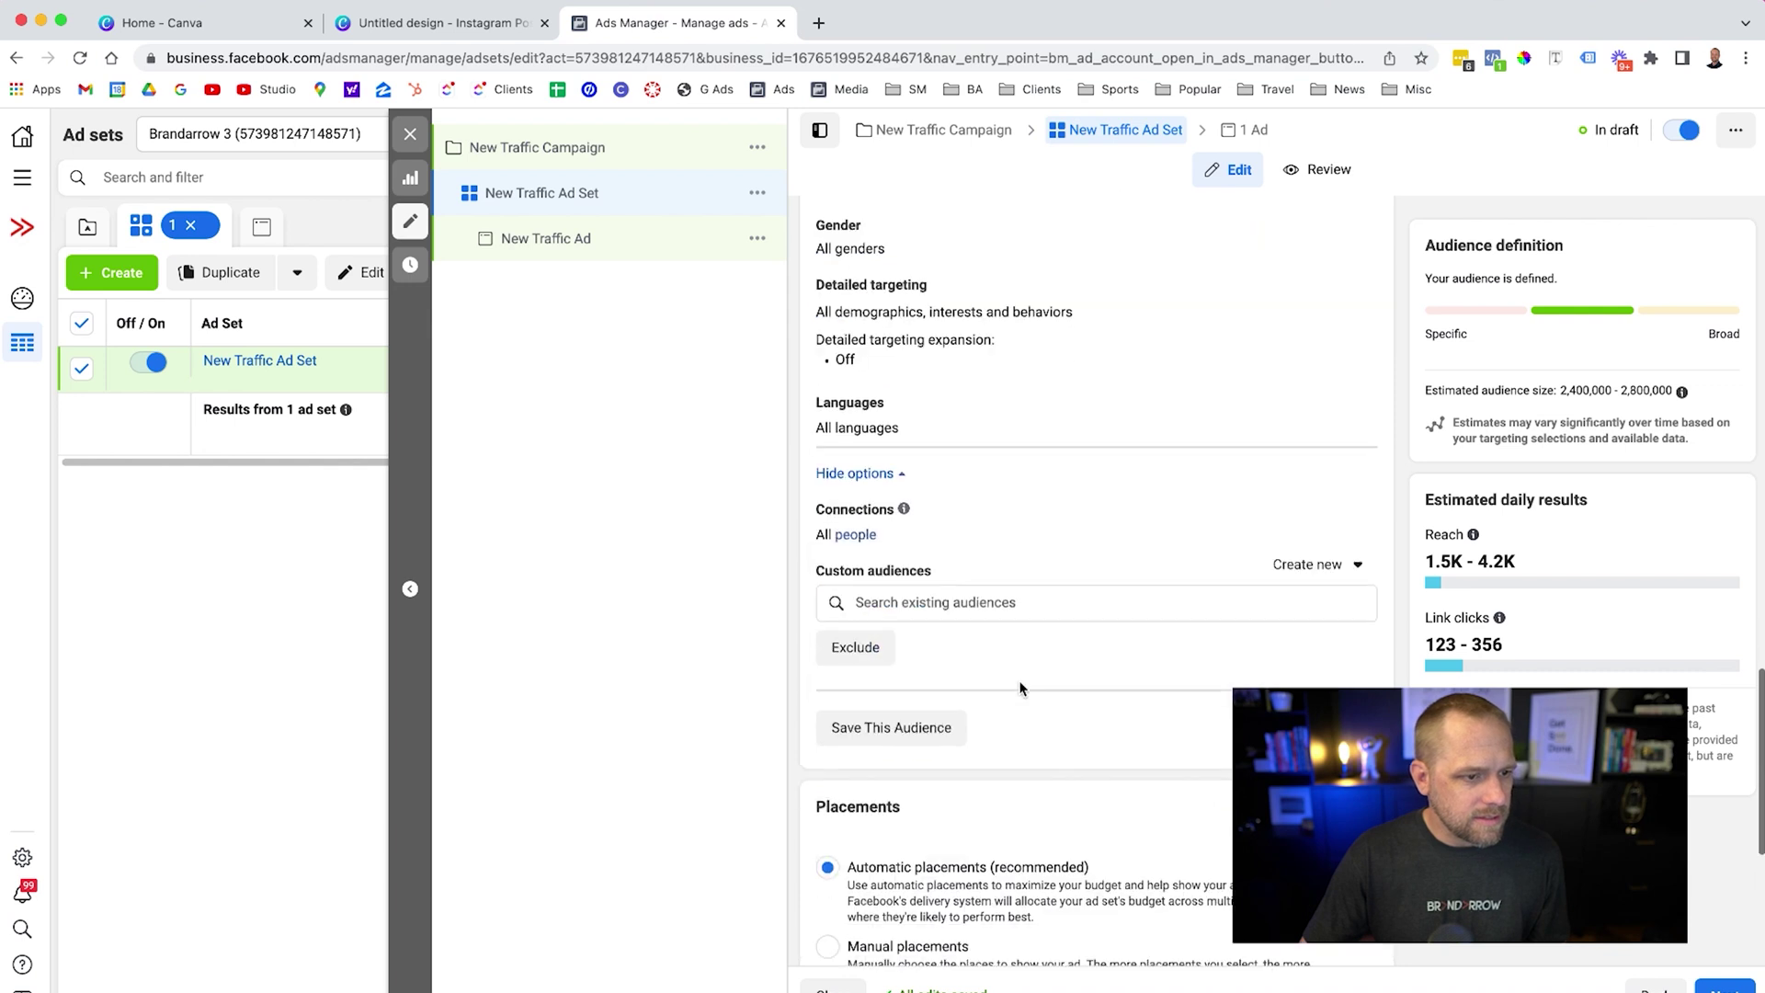
{"action": "left_click", "coordinate": [1351, 292]}
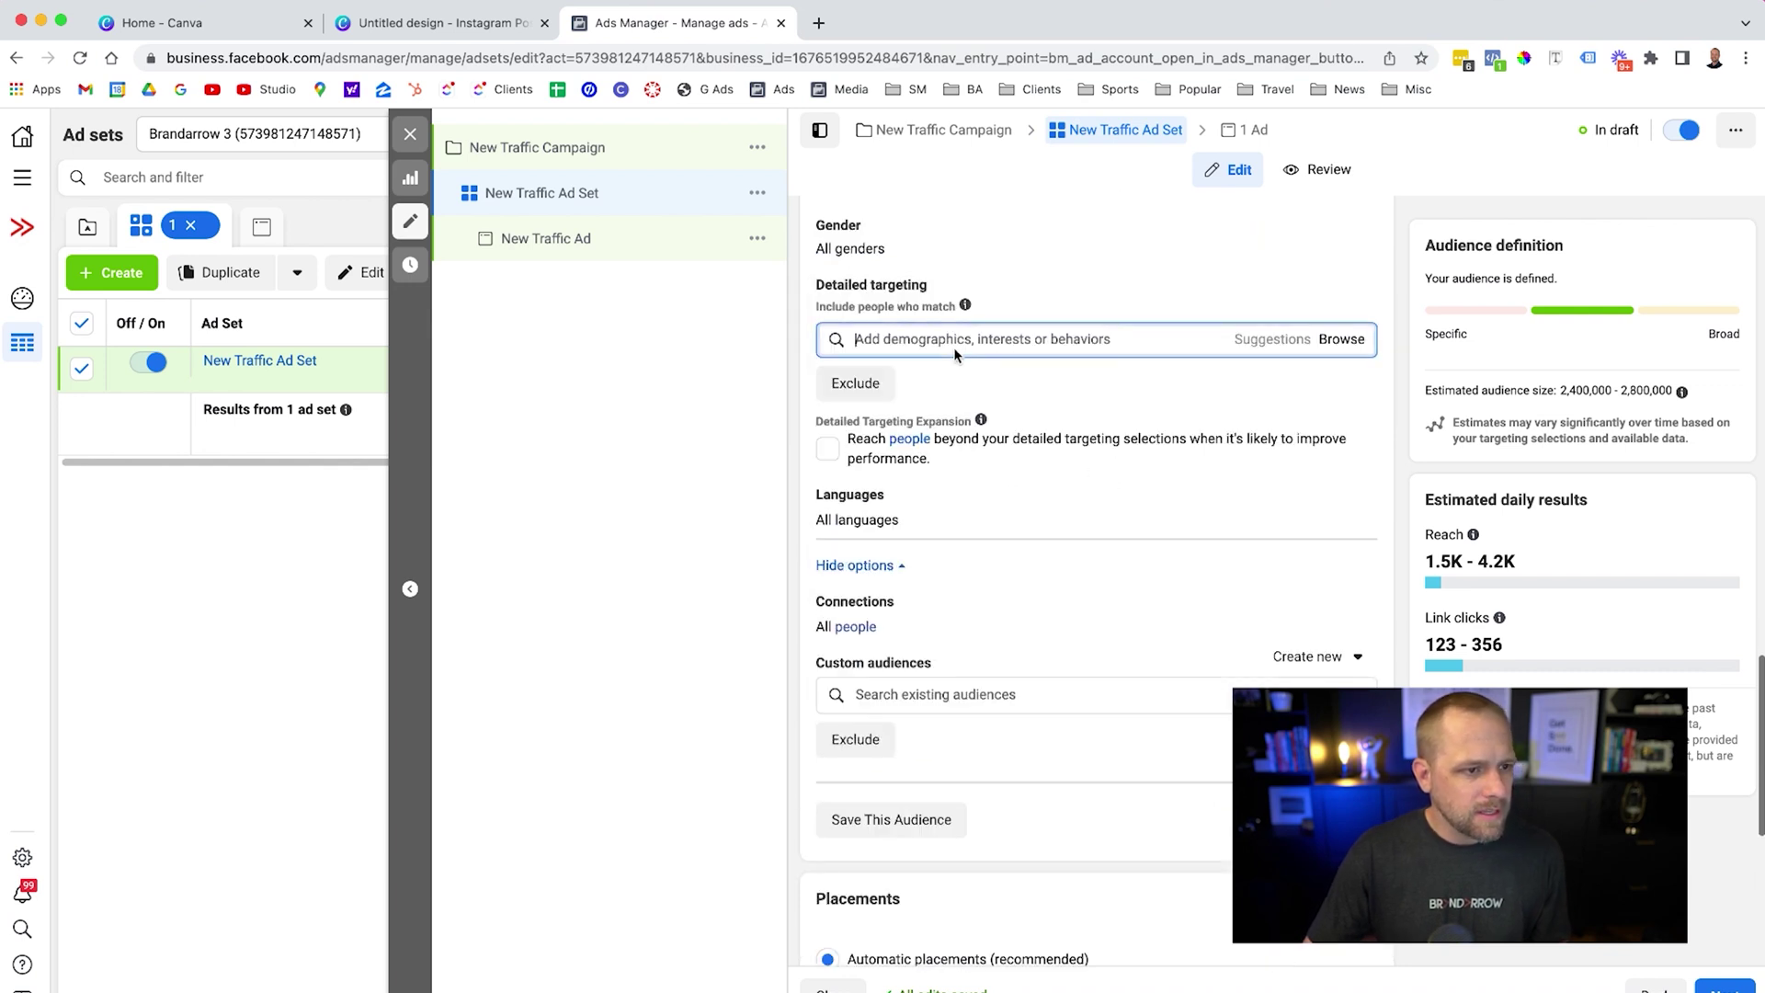
{"action": "type", "text": "dog walking"}
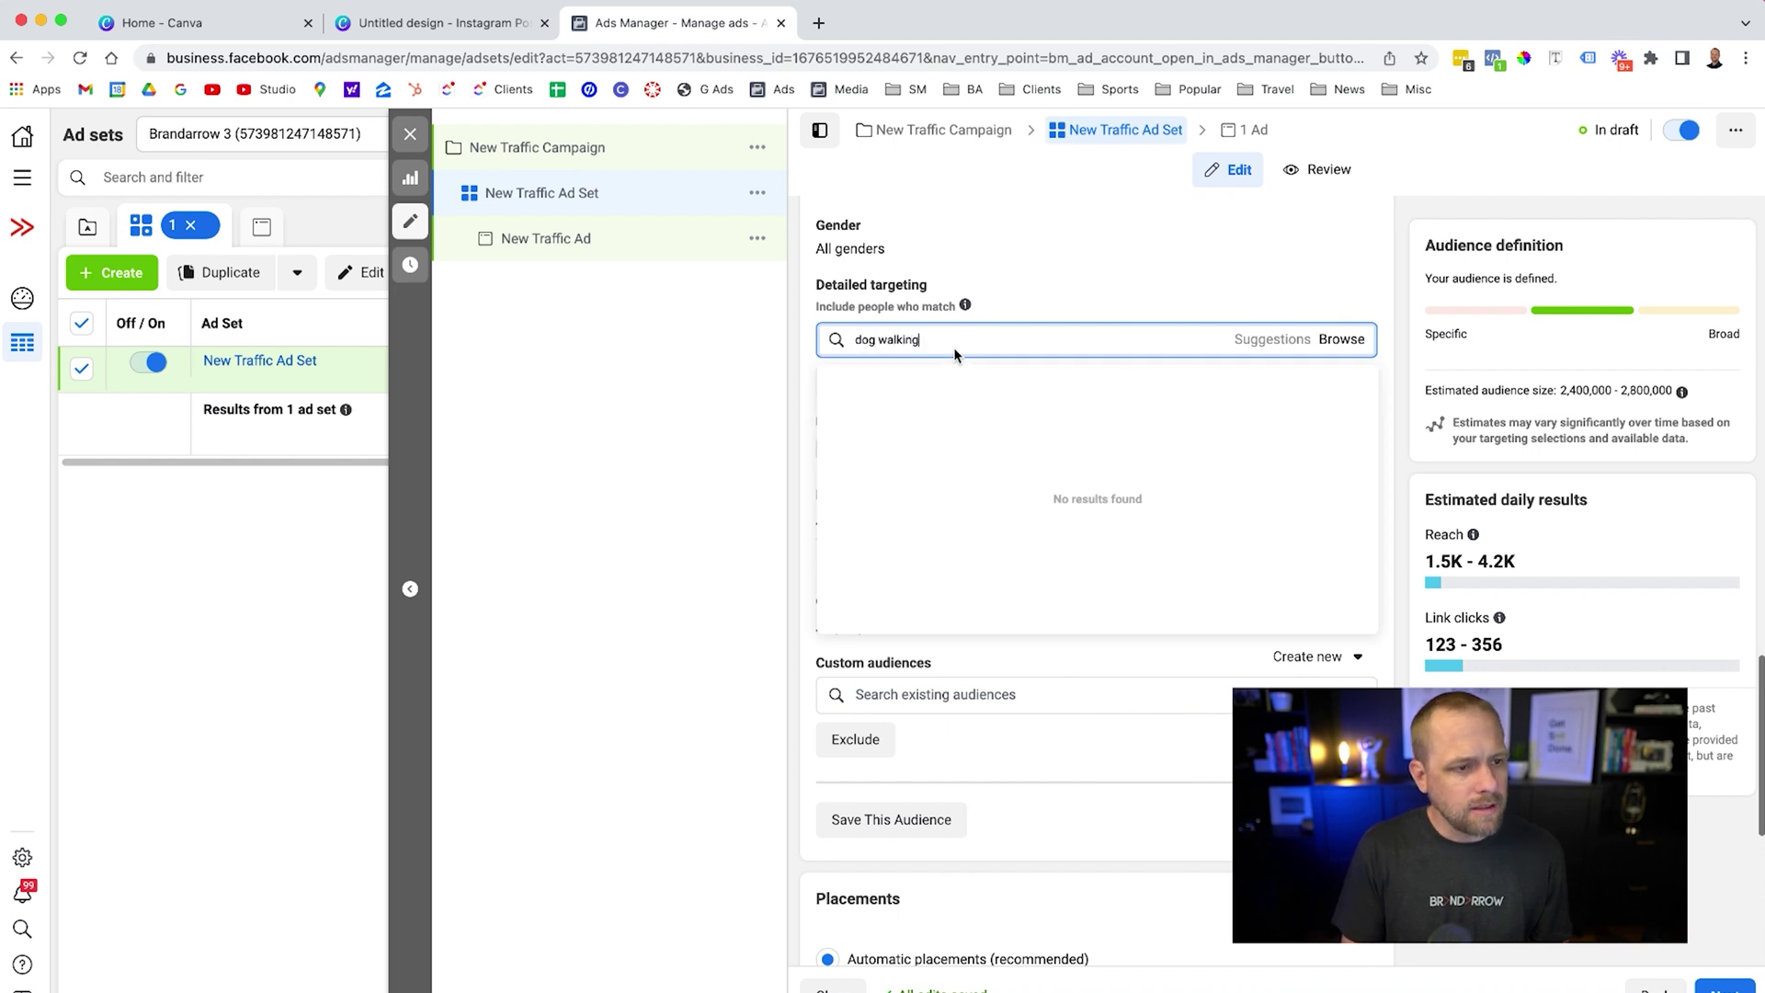
{"action": "left_click", "coordinate": [932, 384]}
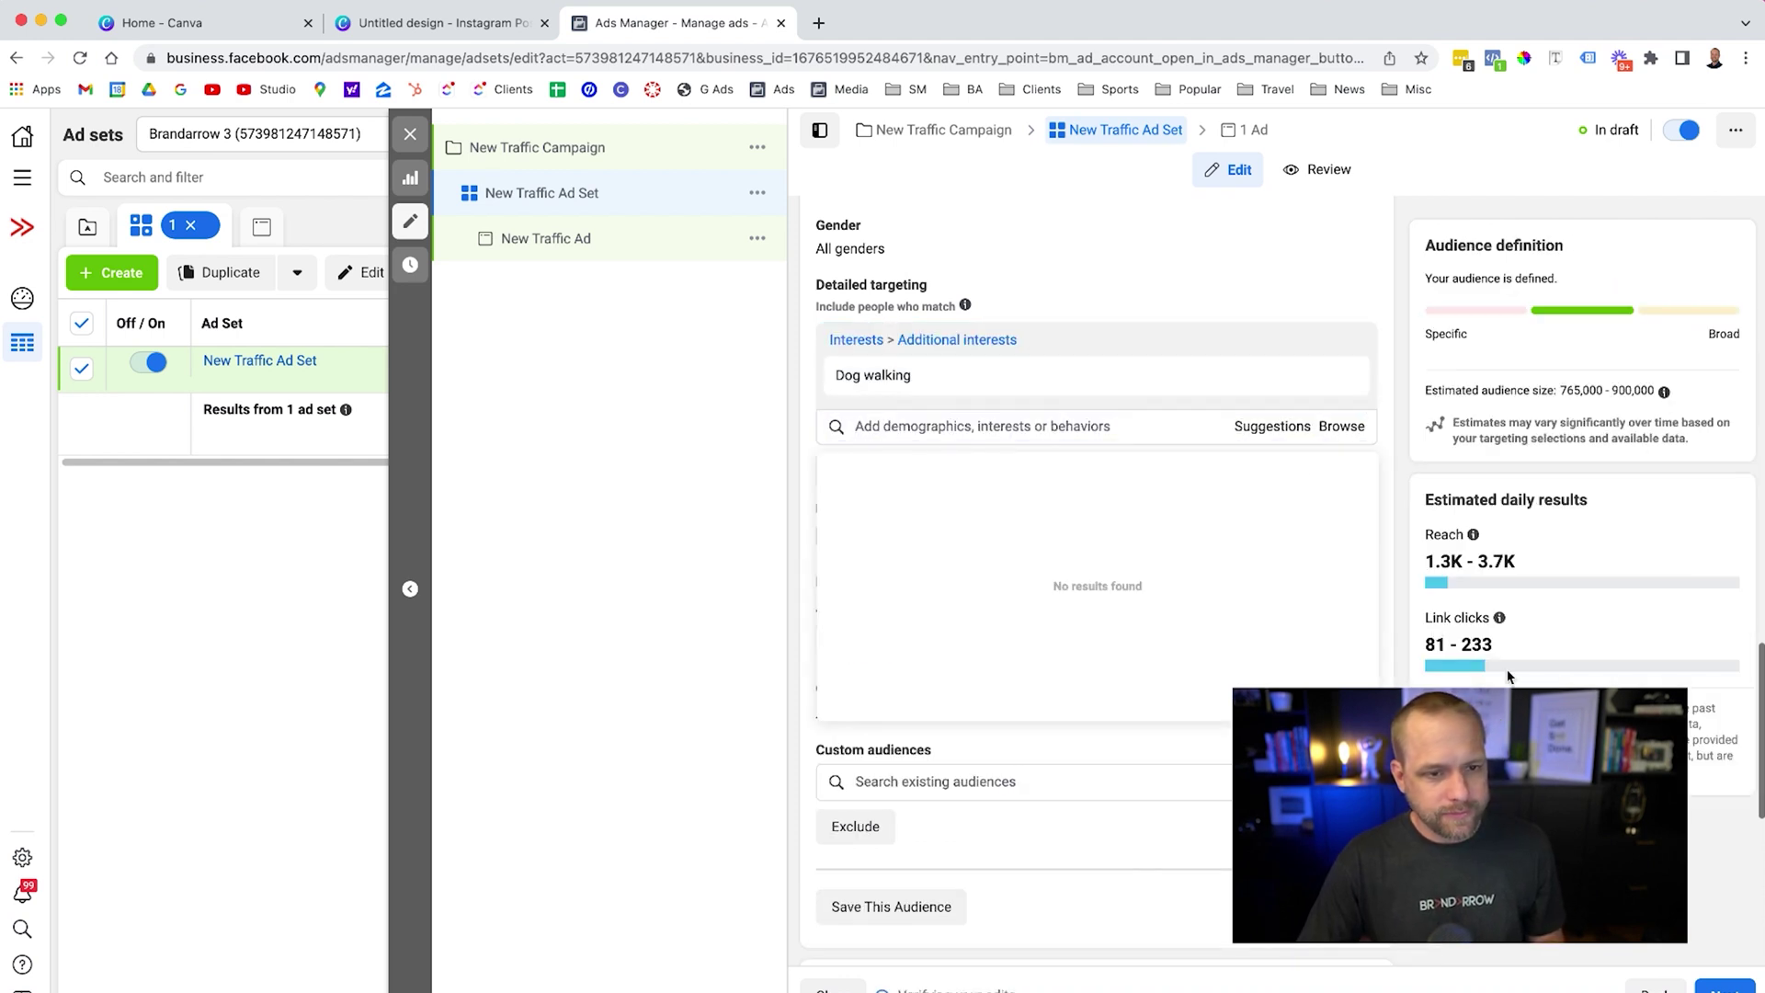
Keep Link clicks as the ad set's optimization event, then switch to the New Traffic Ad.
{"action": "left_click", "coordinate": [1057, 557]}
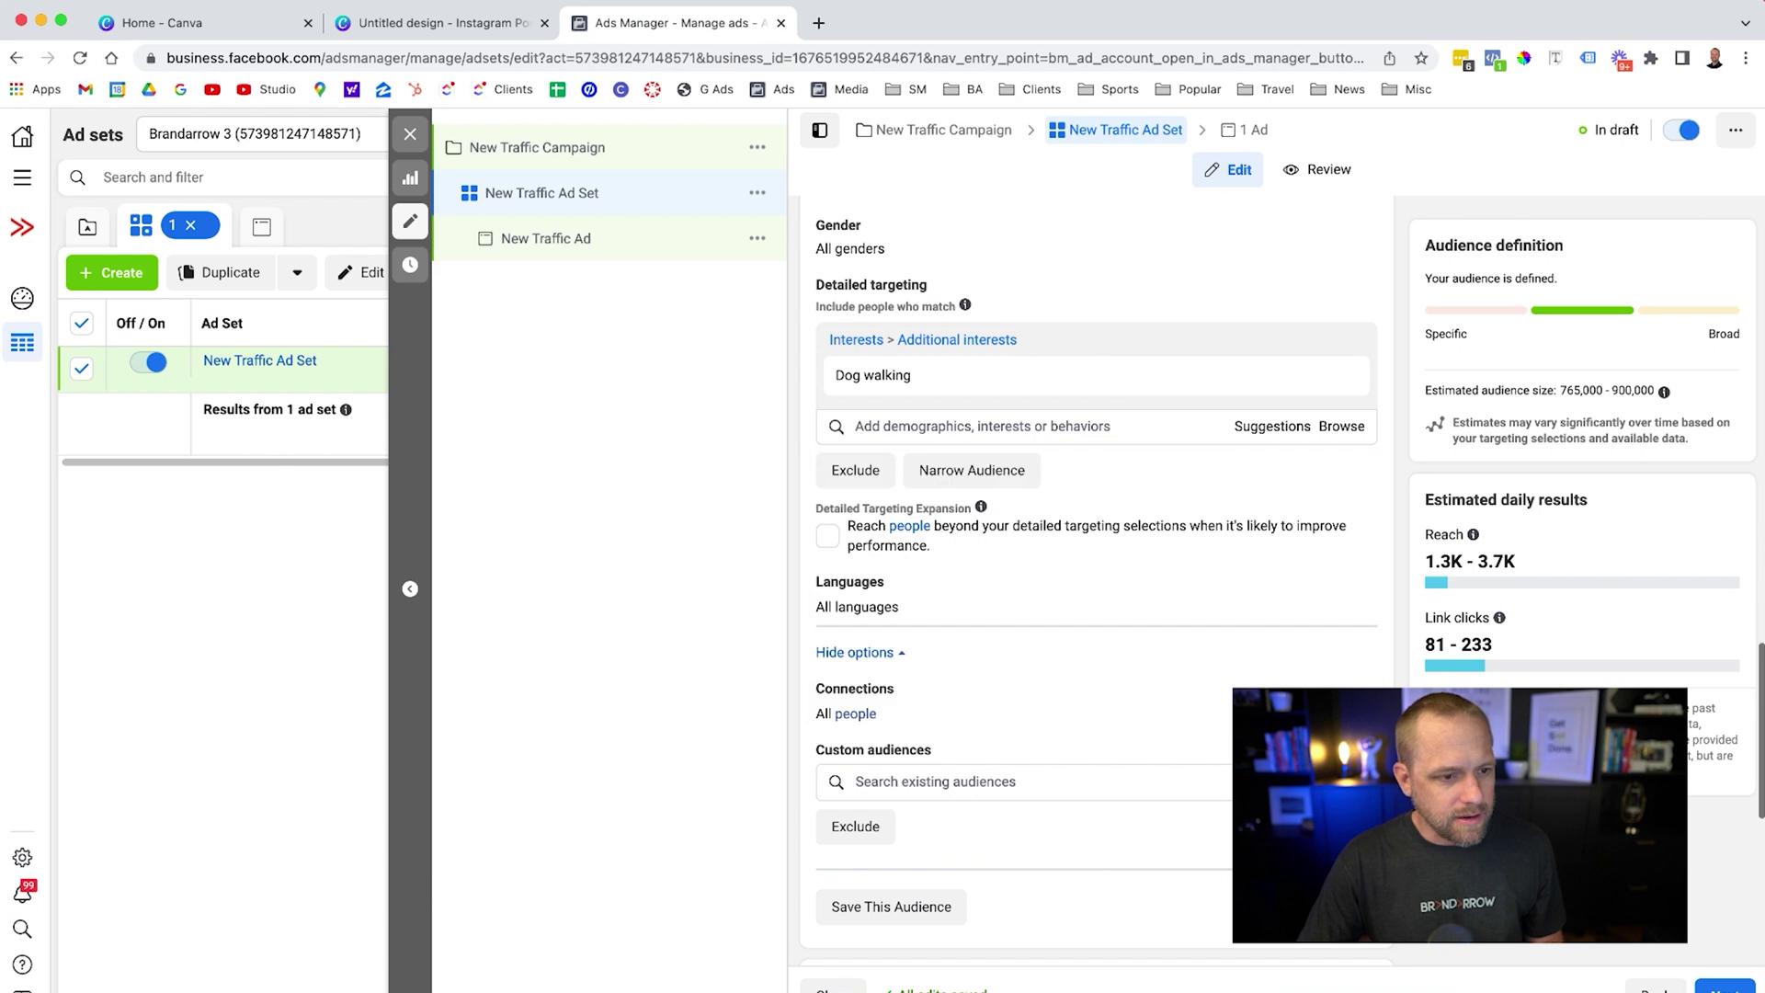
{"action": "scroll", "coordinate": [1094, 551], "scroll_direction": "down", "scroll_amount": 5}
{"action": "scroll", "coordinate": [1140, 547], "scroll_direction": "down", "scroll_amount": 3}
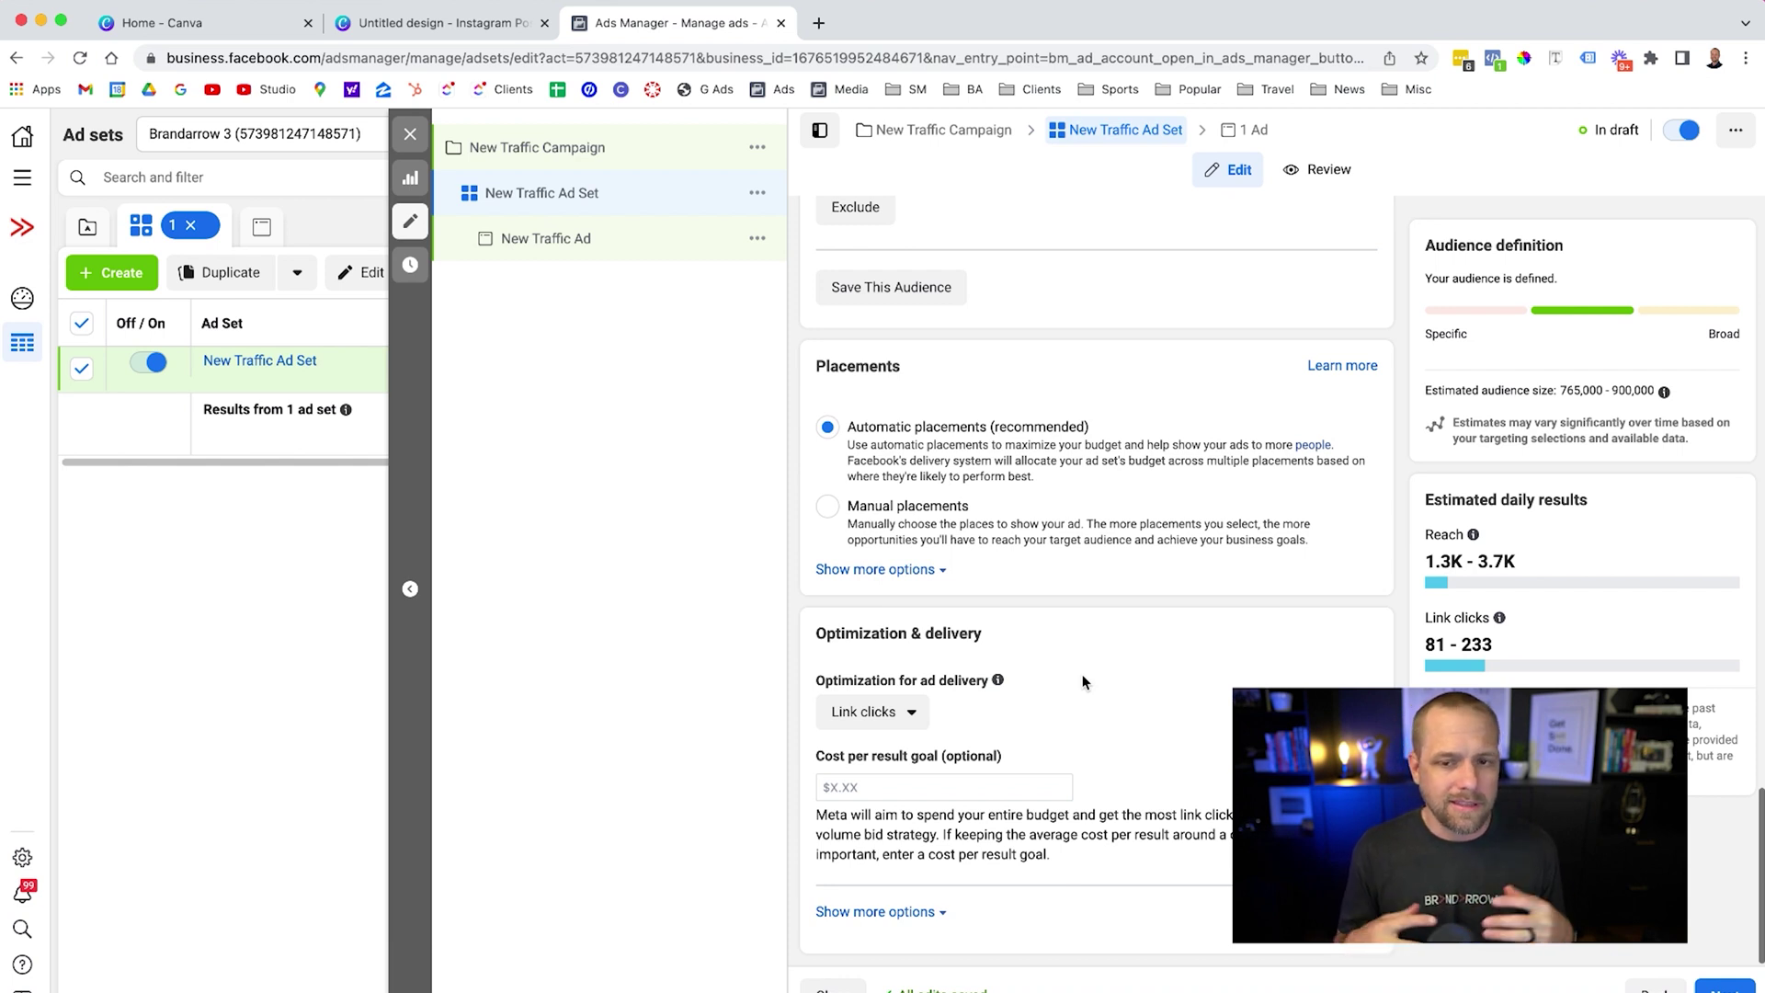
{"action": "mouse_move", "coordinate": [870, 706]}
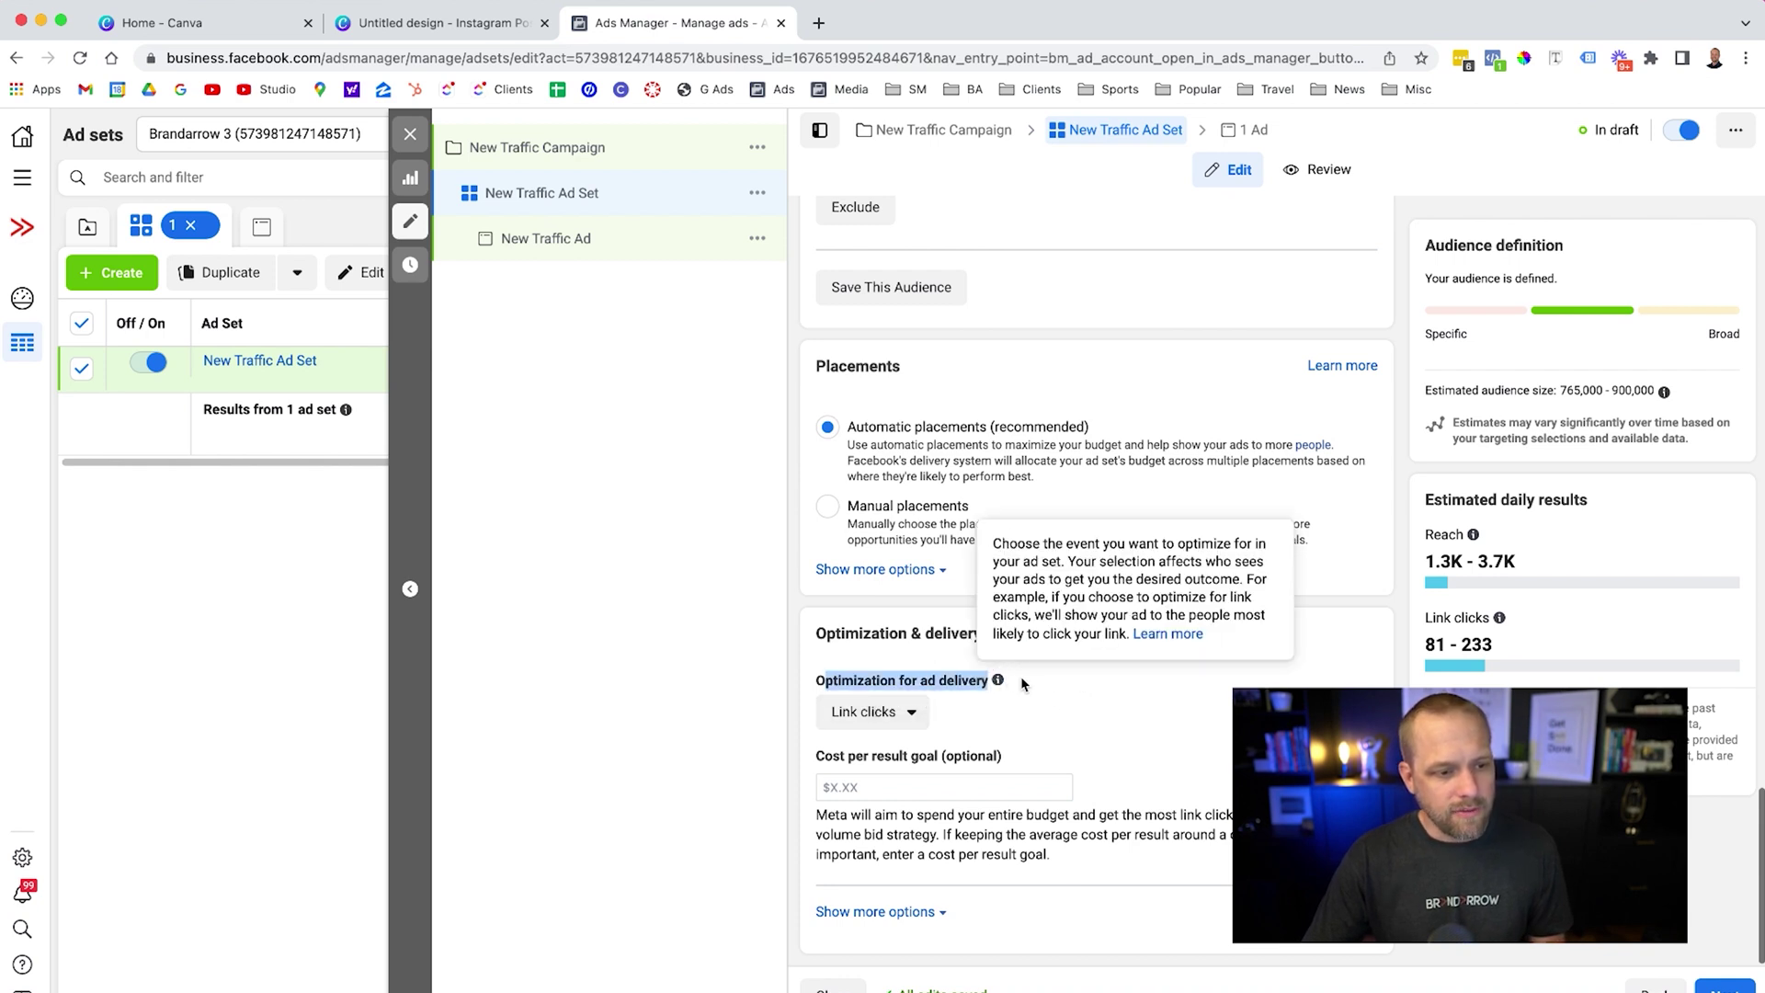
{"action": "left_click", "coordinate": [899, 717]}
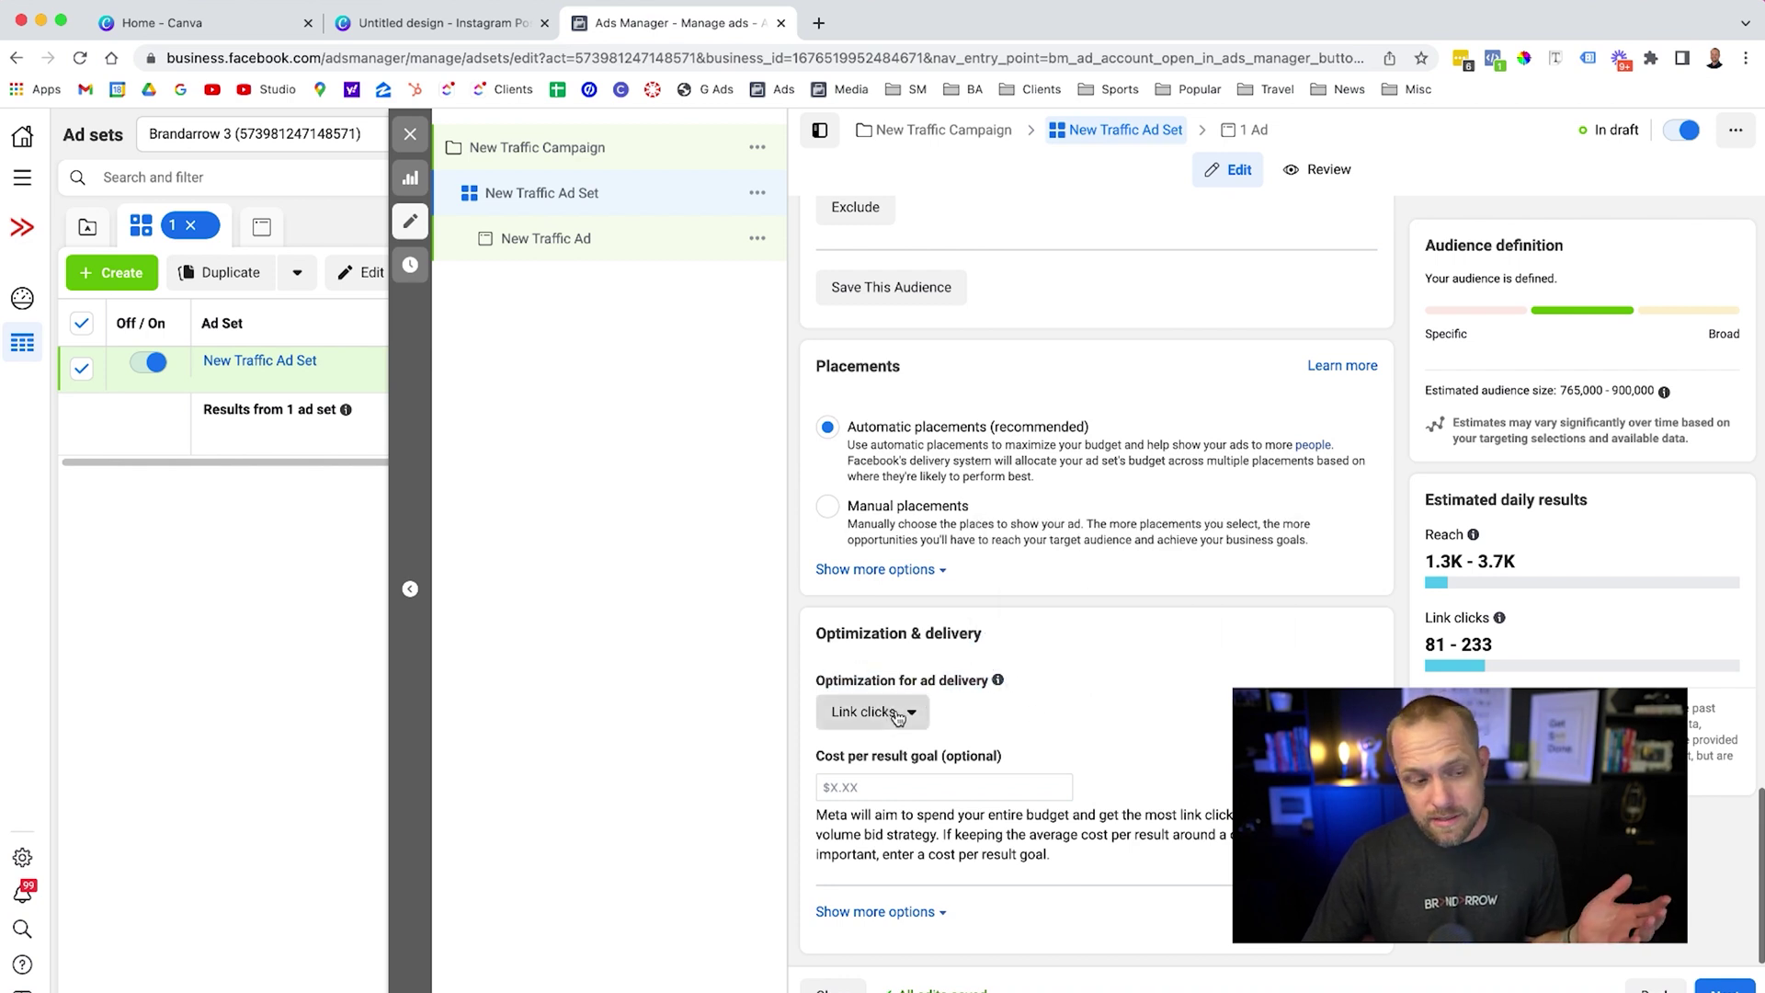
{"action": "left_click", "coordinate": [899, 821]}
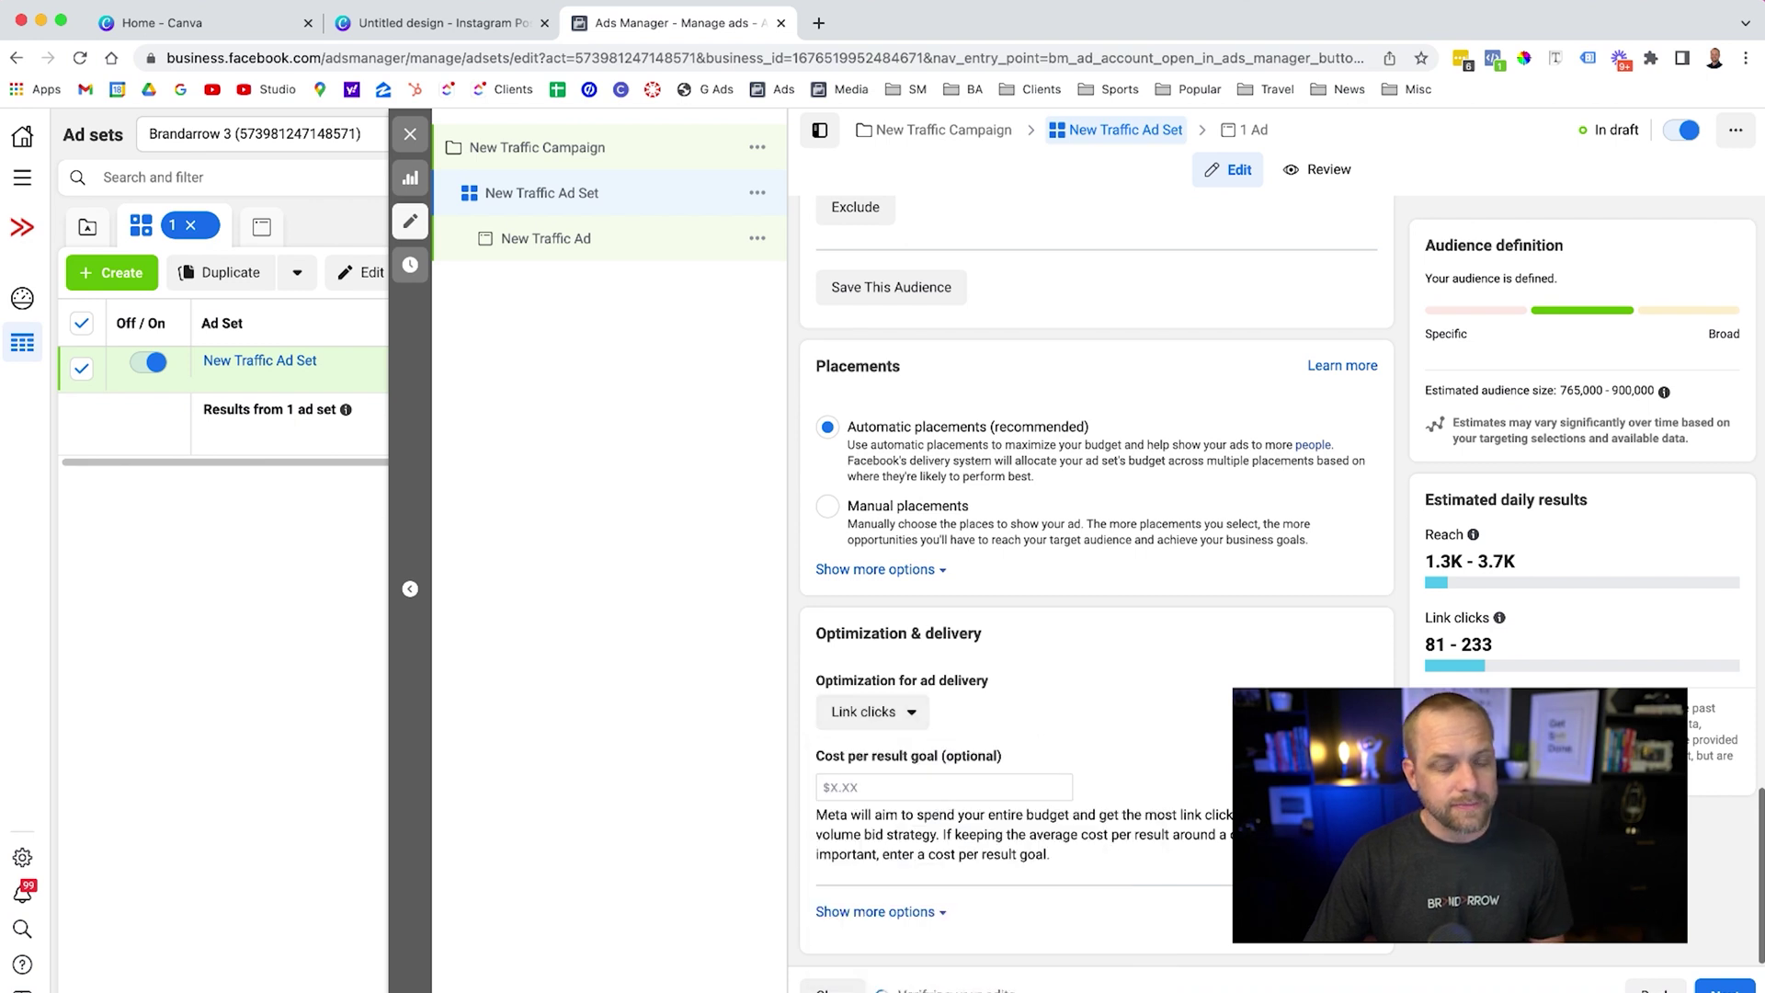
{"action": "left_click", "coordinate": [1726, 985]}
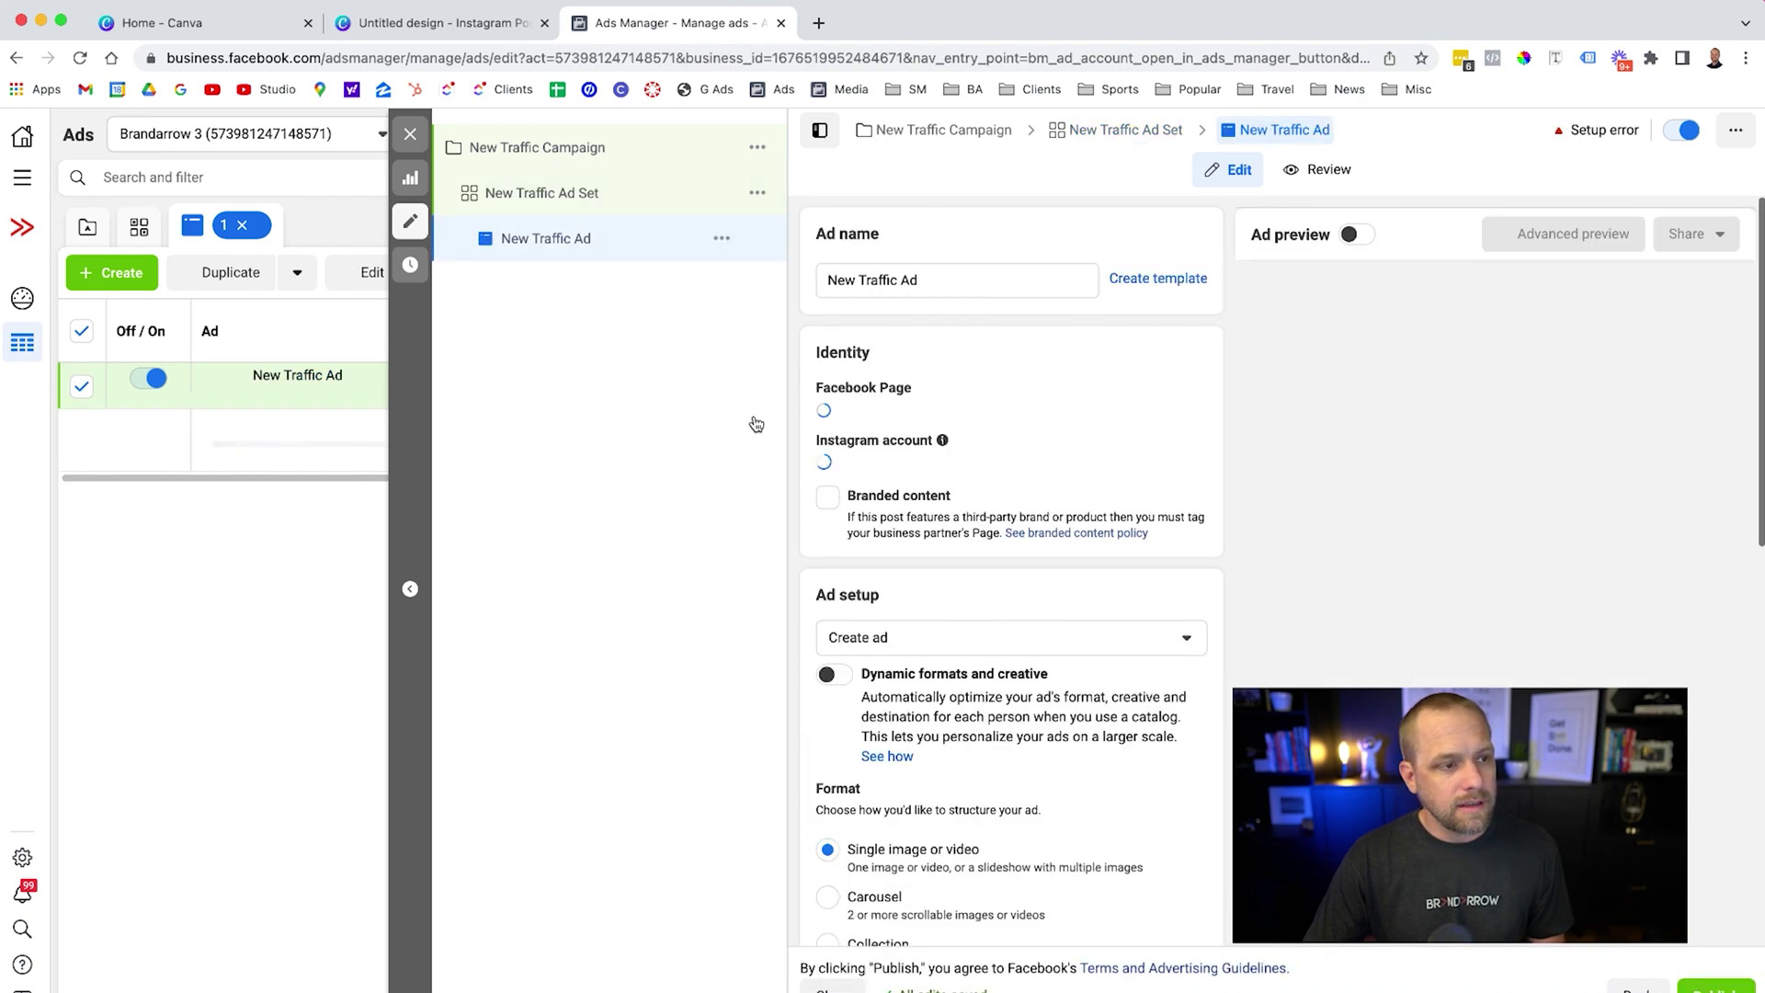
Rename the ad to 'Image 1'.
{"action": "triple_click", "coordinate": [916, 281]}
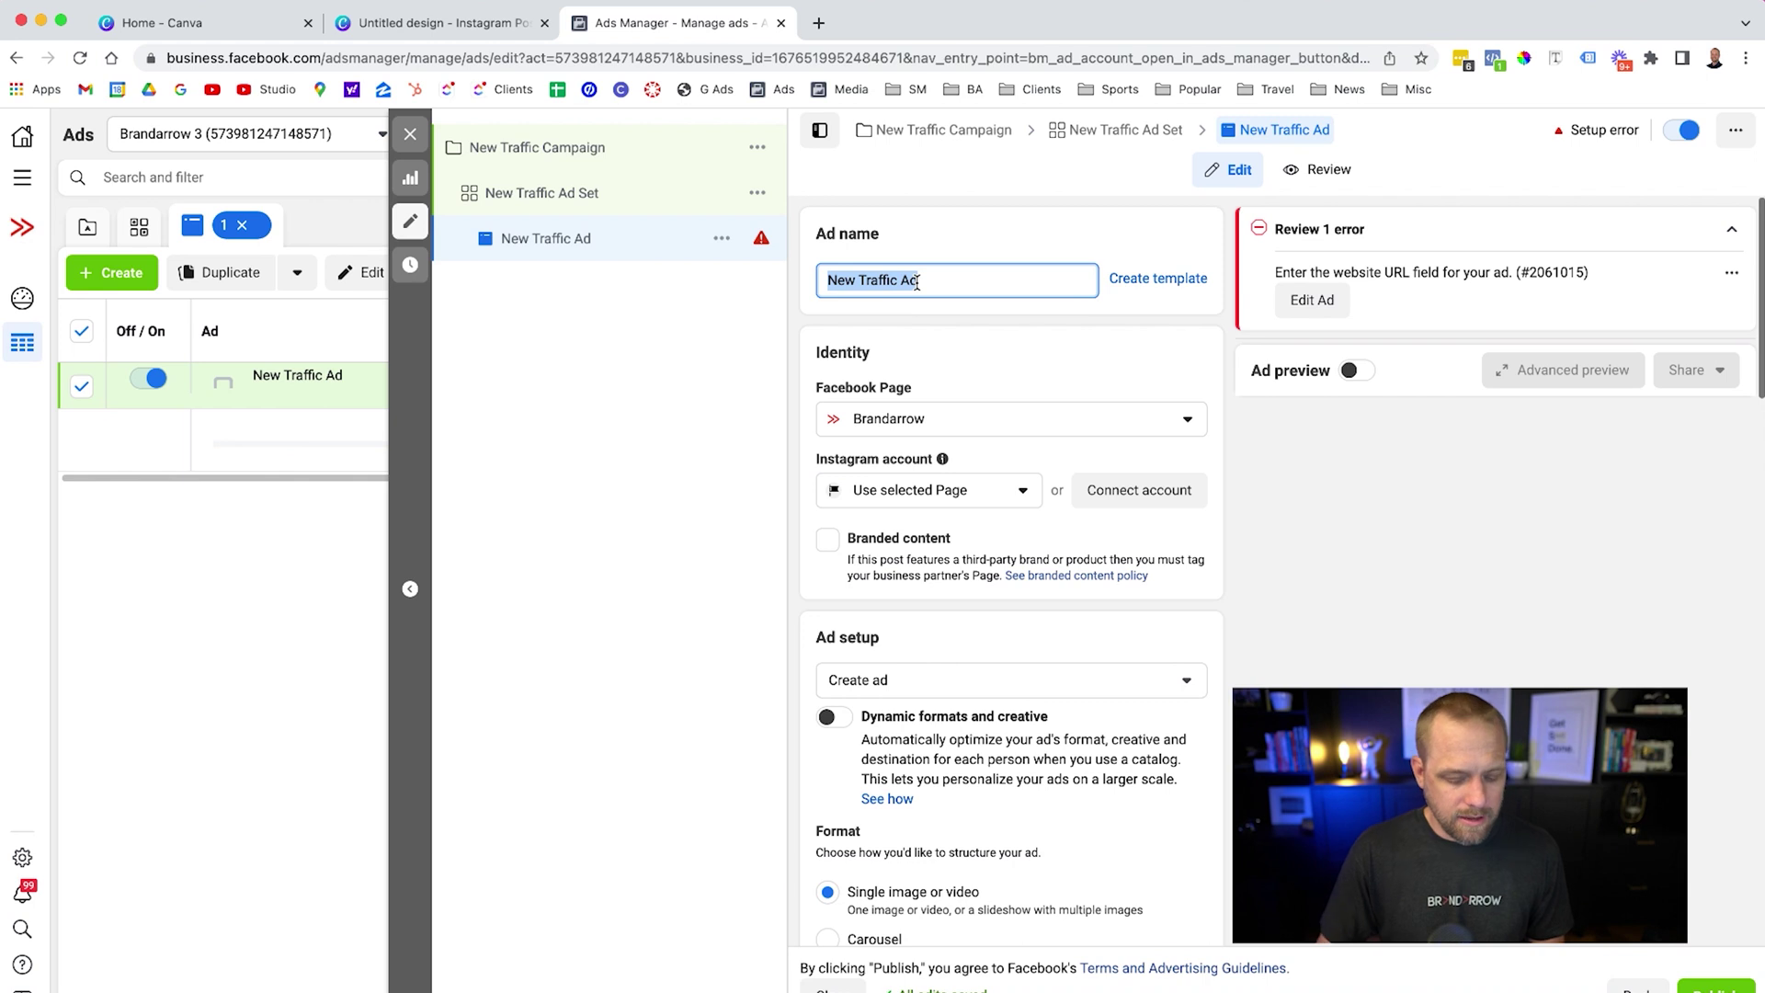
{"action": "type", "text": "1"}
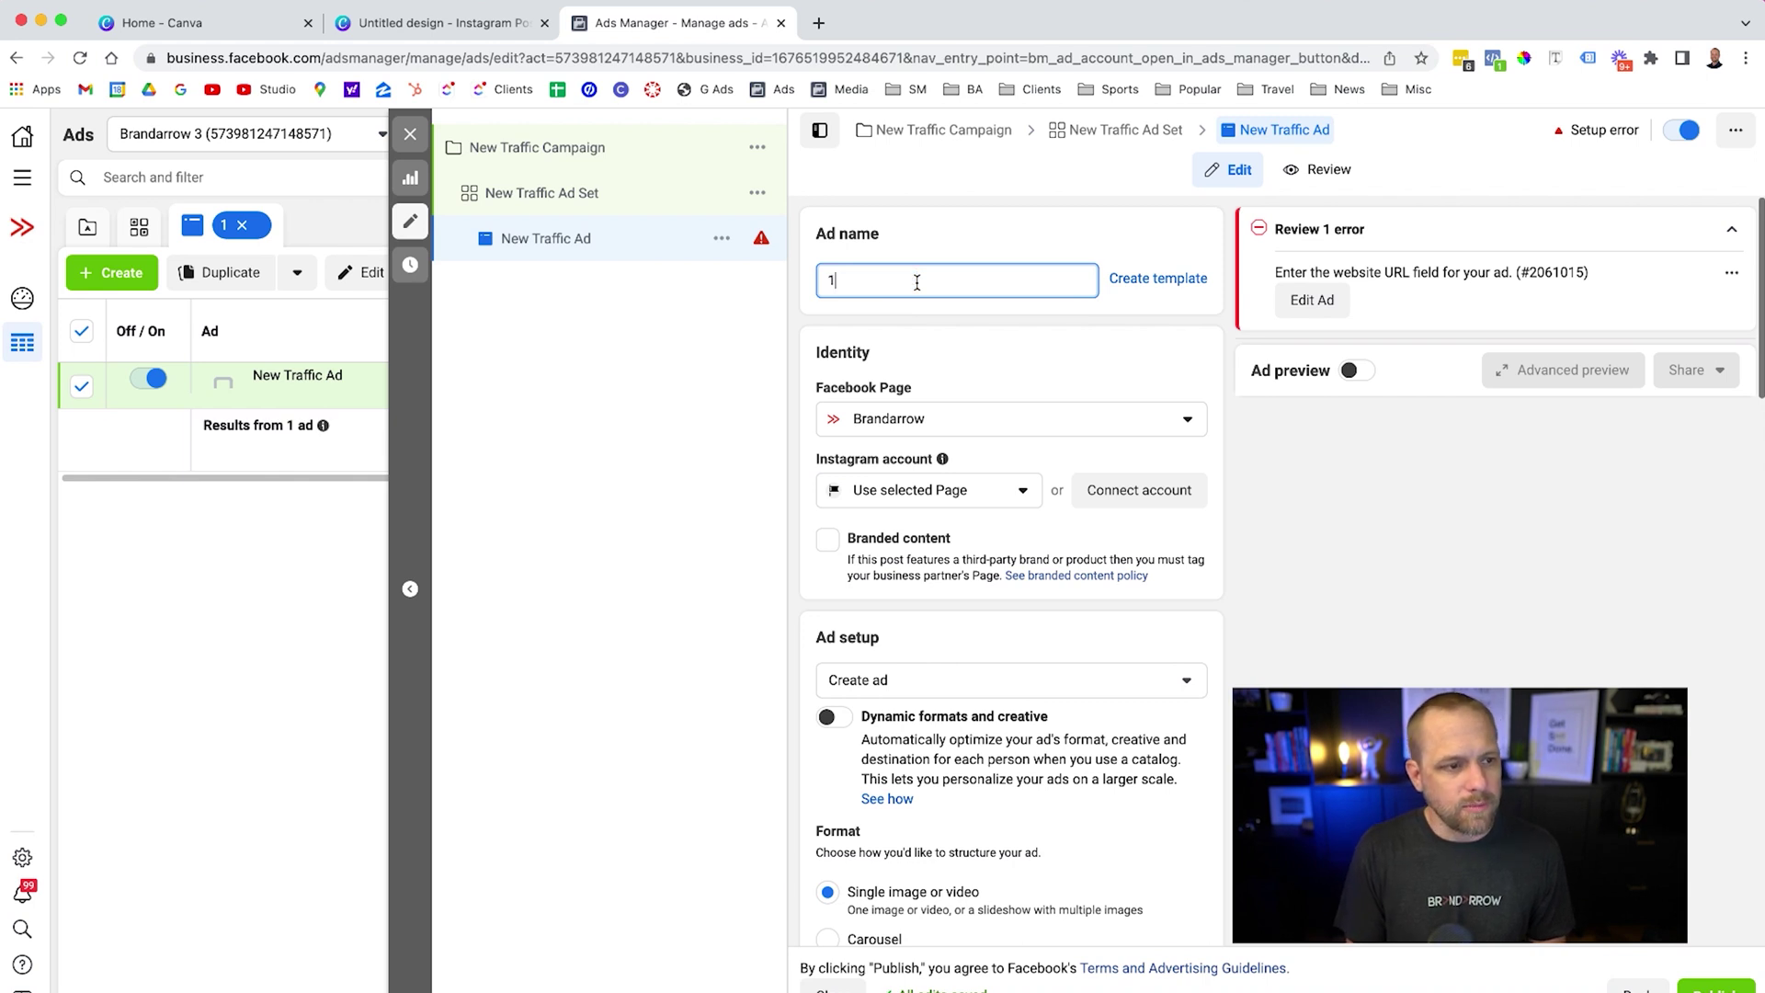
{"action": "type", "text": ".1"}
{"action": "key", "text": "BackSpace"}
{"action": "key", "text": "BackSpace"}
{"action": "key", "text": "BackSpace"}
{"action": "type", "text": "I"}
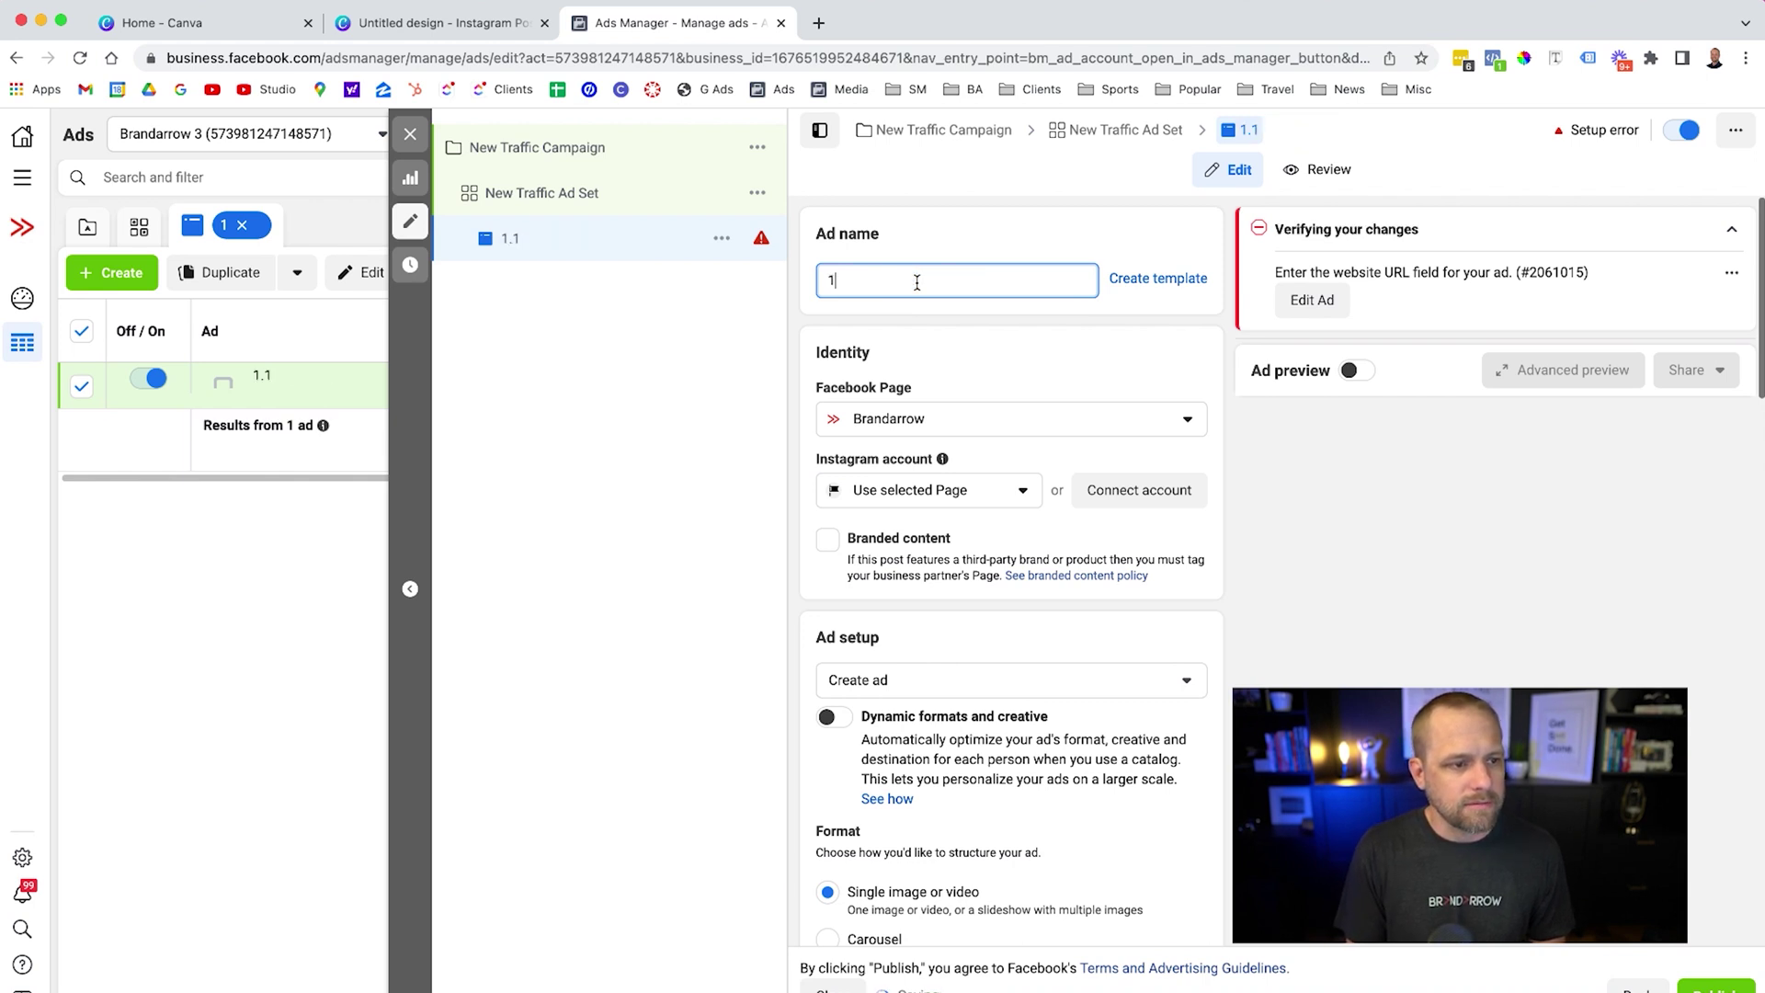
{"action": "key", "text": "BackSpace"}
{"action": "type", "text": "Image"}
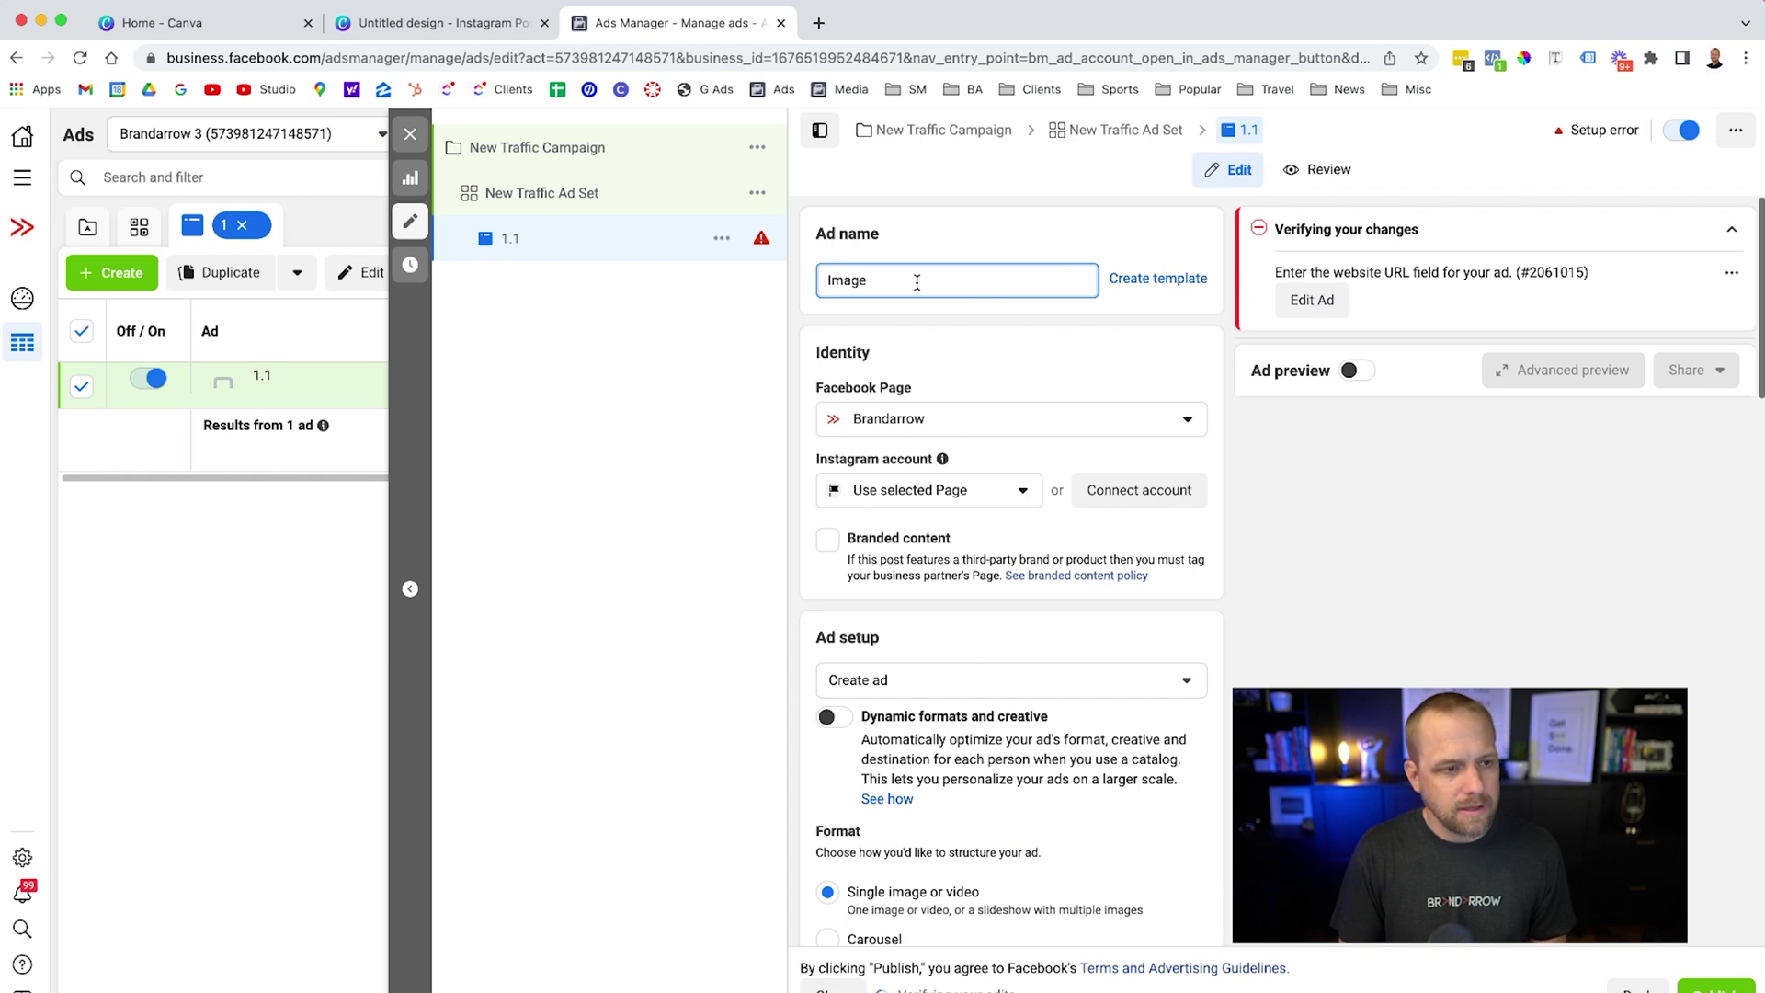
{"action": "type", "text": " 1"}
{"action": "left_click", "coordinate": [968, 322]}
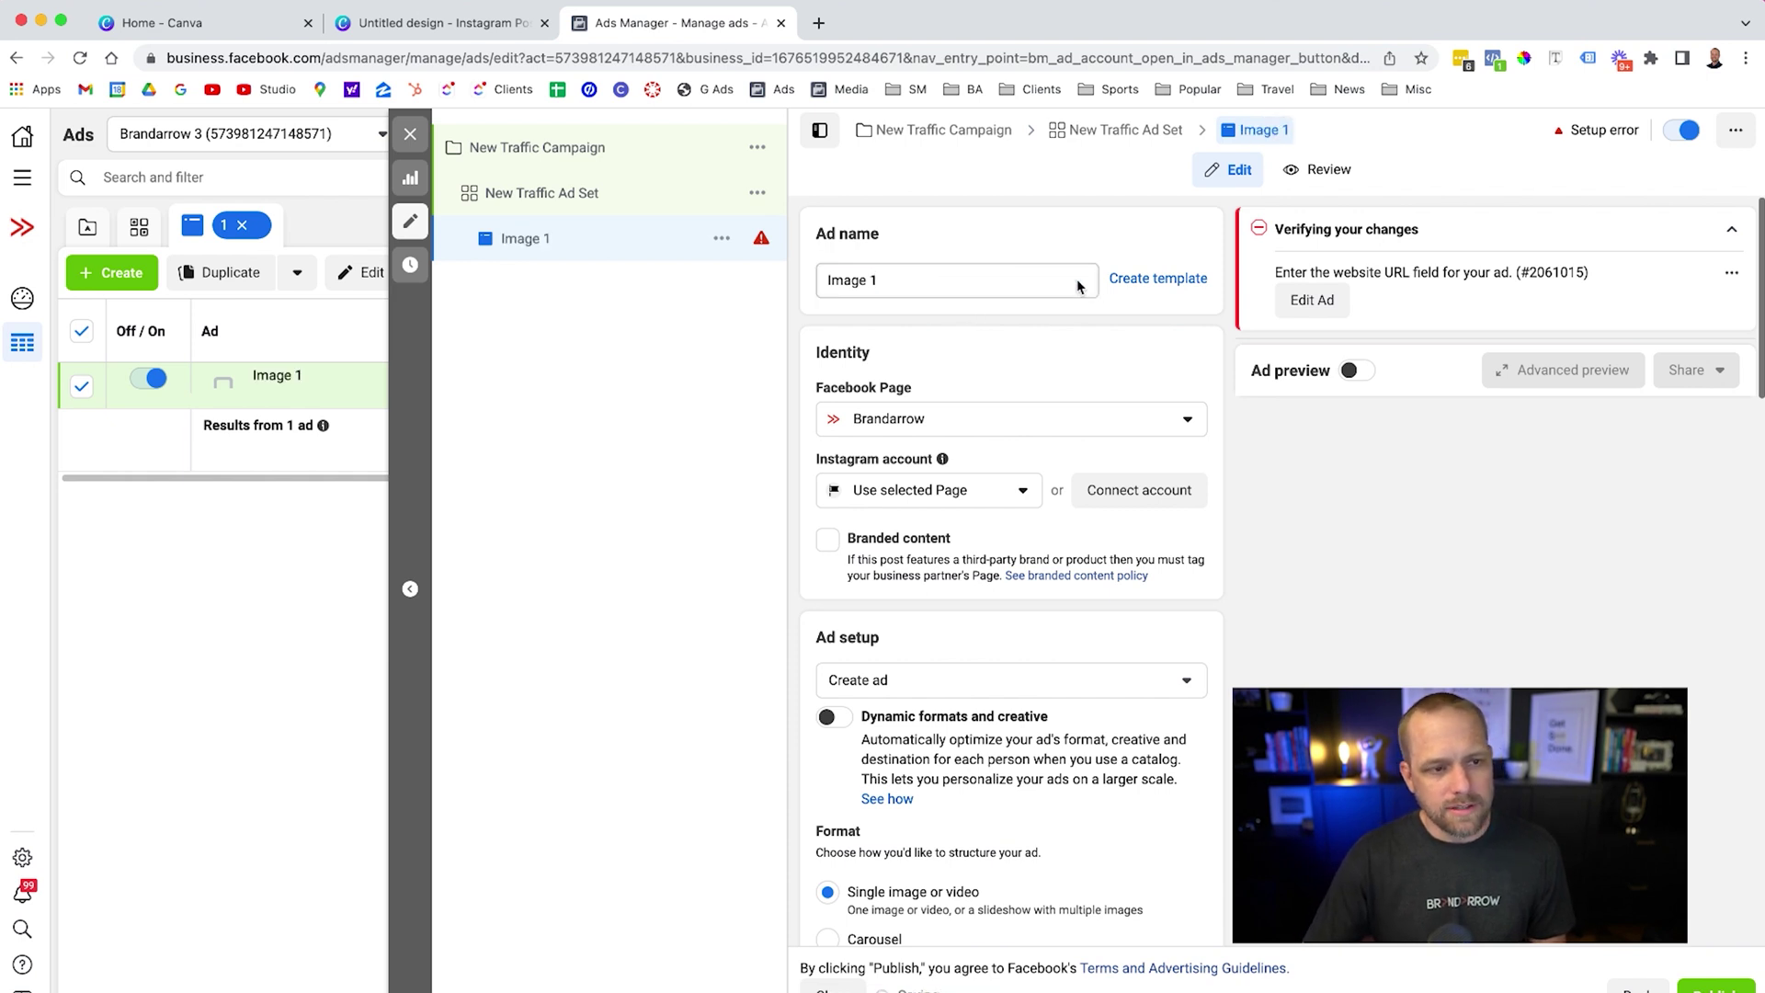
Turn off Dynamic experiences for the ad and bring up the Add Media choices.
{"action": "scroll", "coordinate": [1017, 465], "scroll_direction": "down", "scroll_amount": 5}
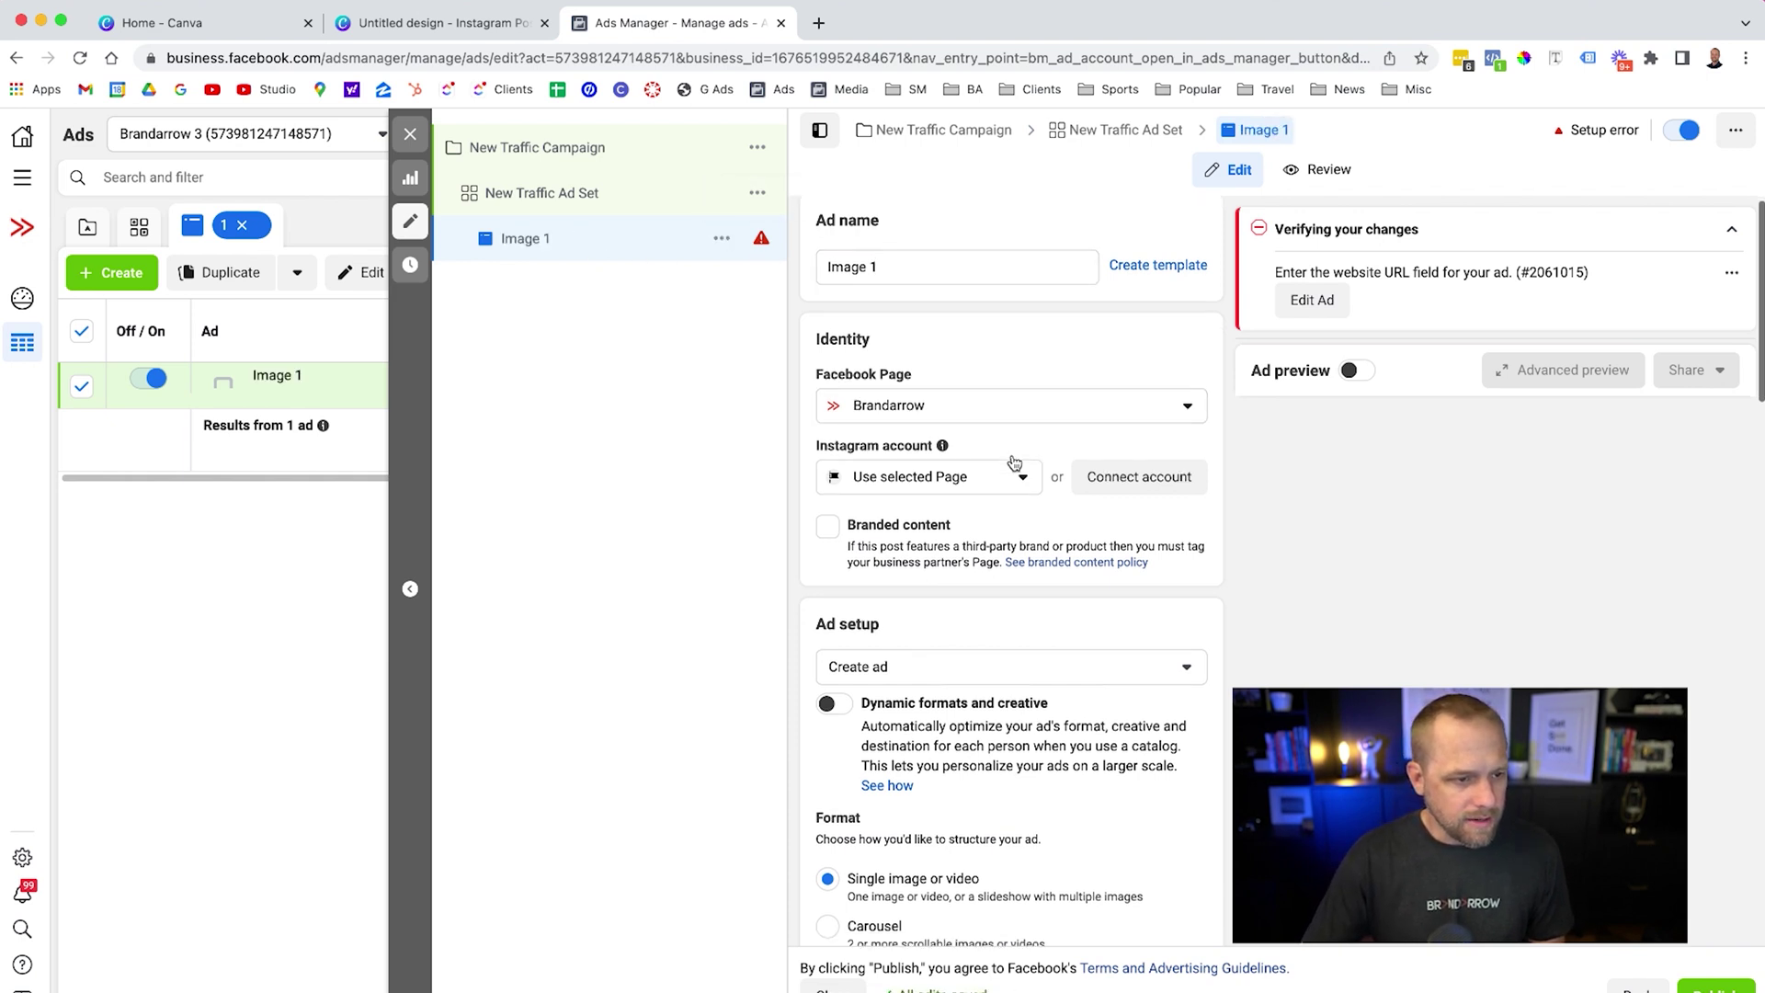
{"action": "scroll", "coordinate": [1020, 475], "scroll_direction": "down", "scroll_amount": 2}
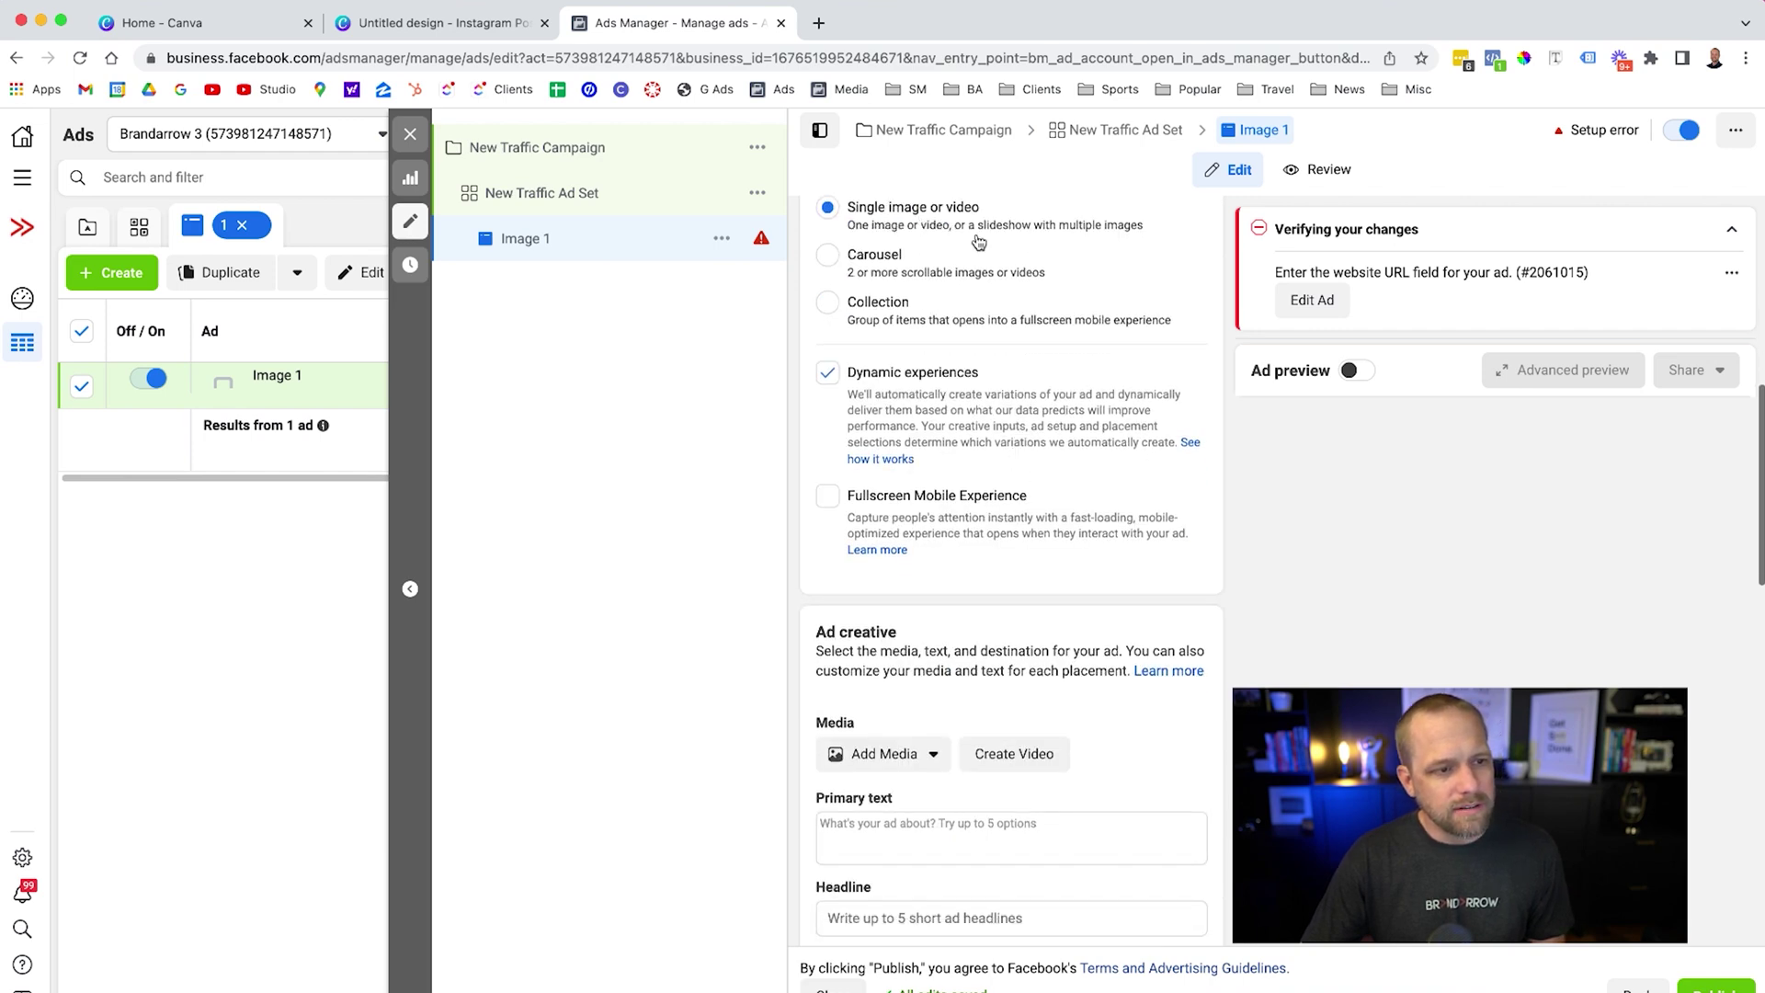
{"action": "left_click", "coordinate": [913, 373]}
{"action": "scroll", "coordinate": [966, 377], "scroll_direction": "down", "scroll_amount": 2}
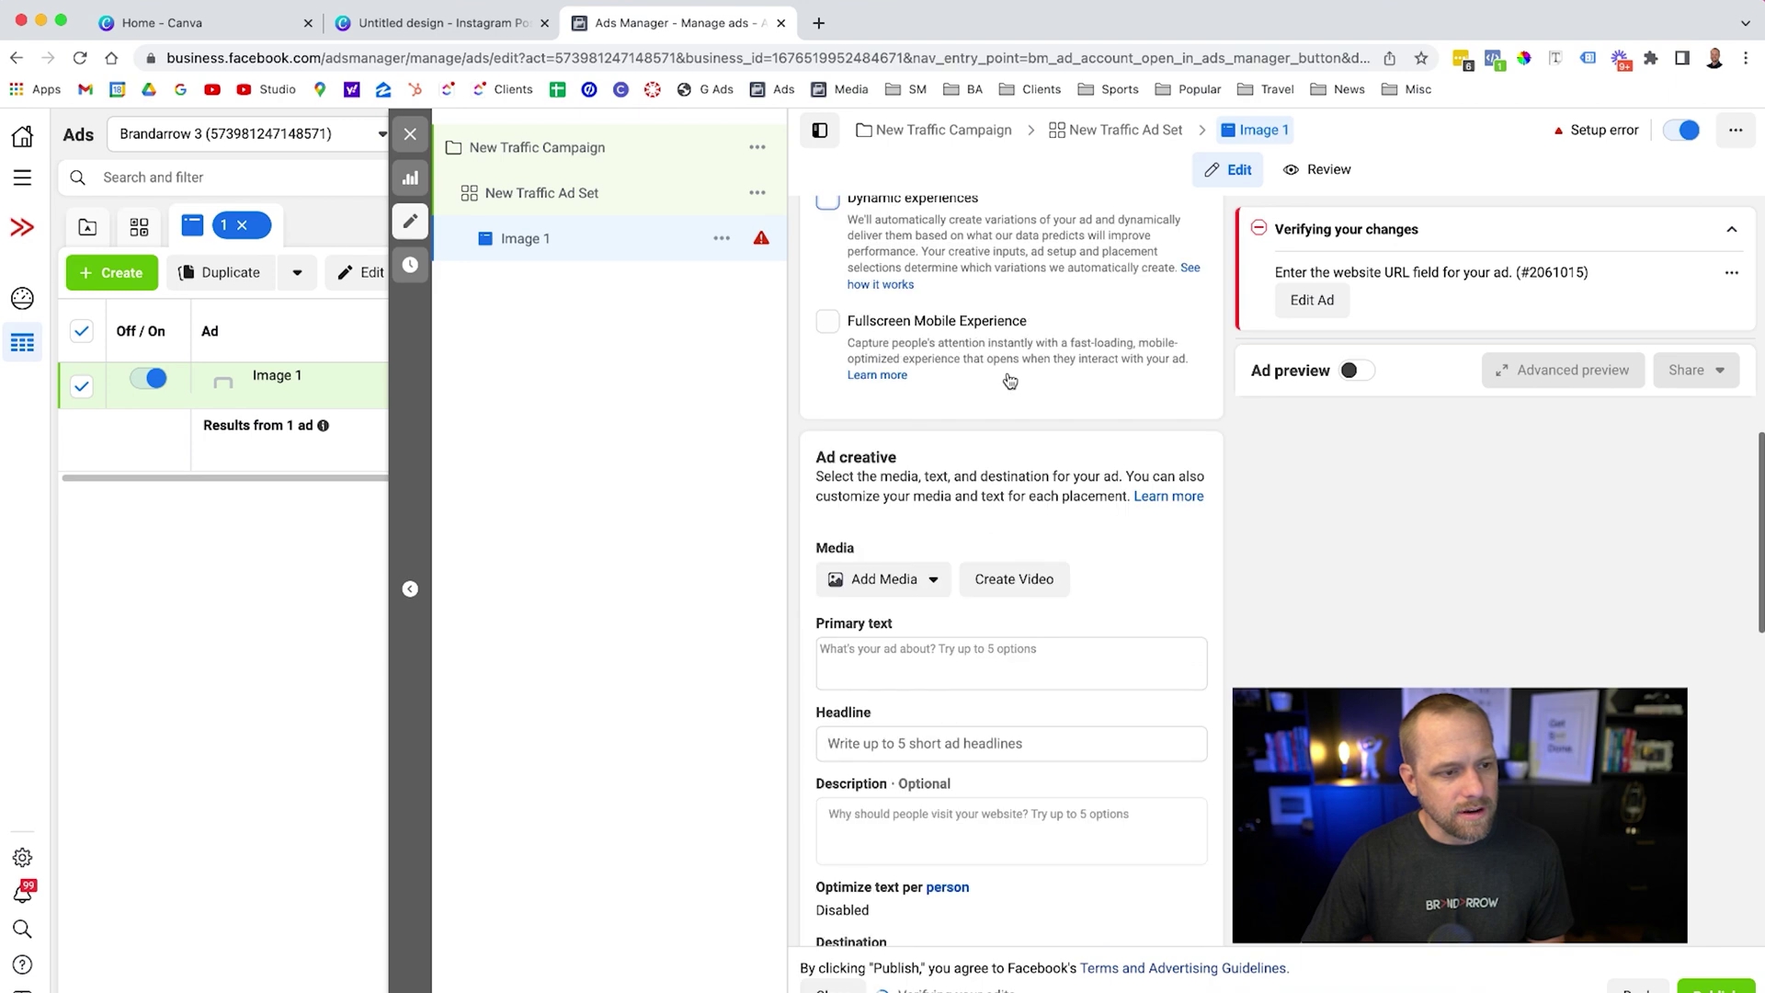
{"action": "scroll", "coordinate": [1010, 381], "scroll_direction": "down", "scroll_amount": 2}
{"action": "left_click", "coordinate": [915, 397]}
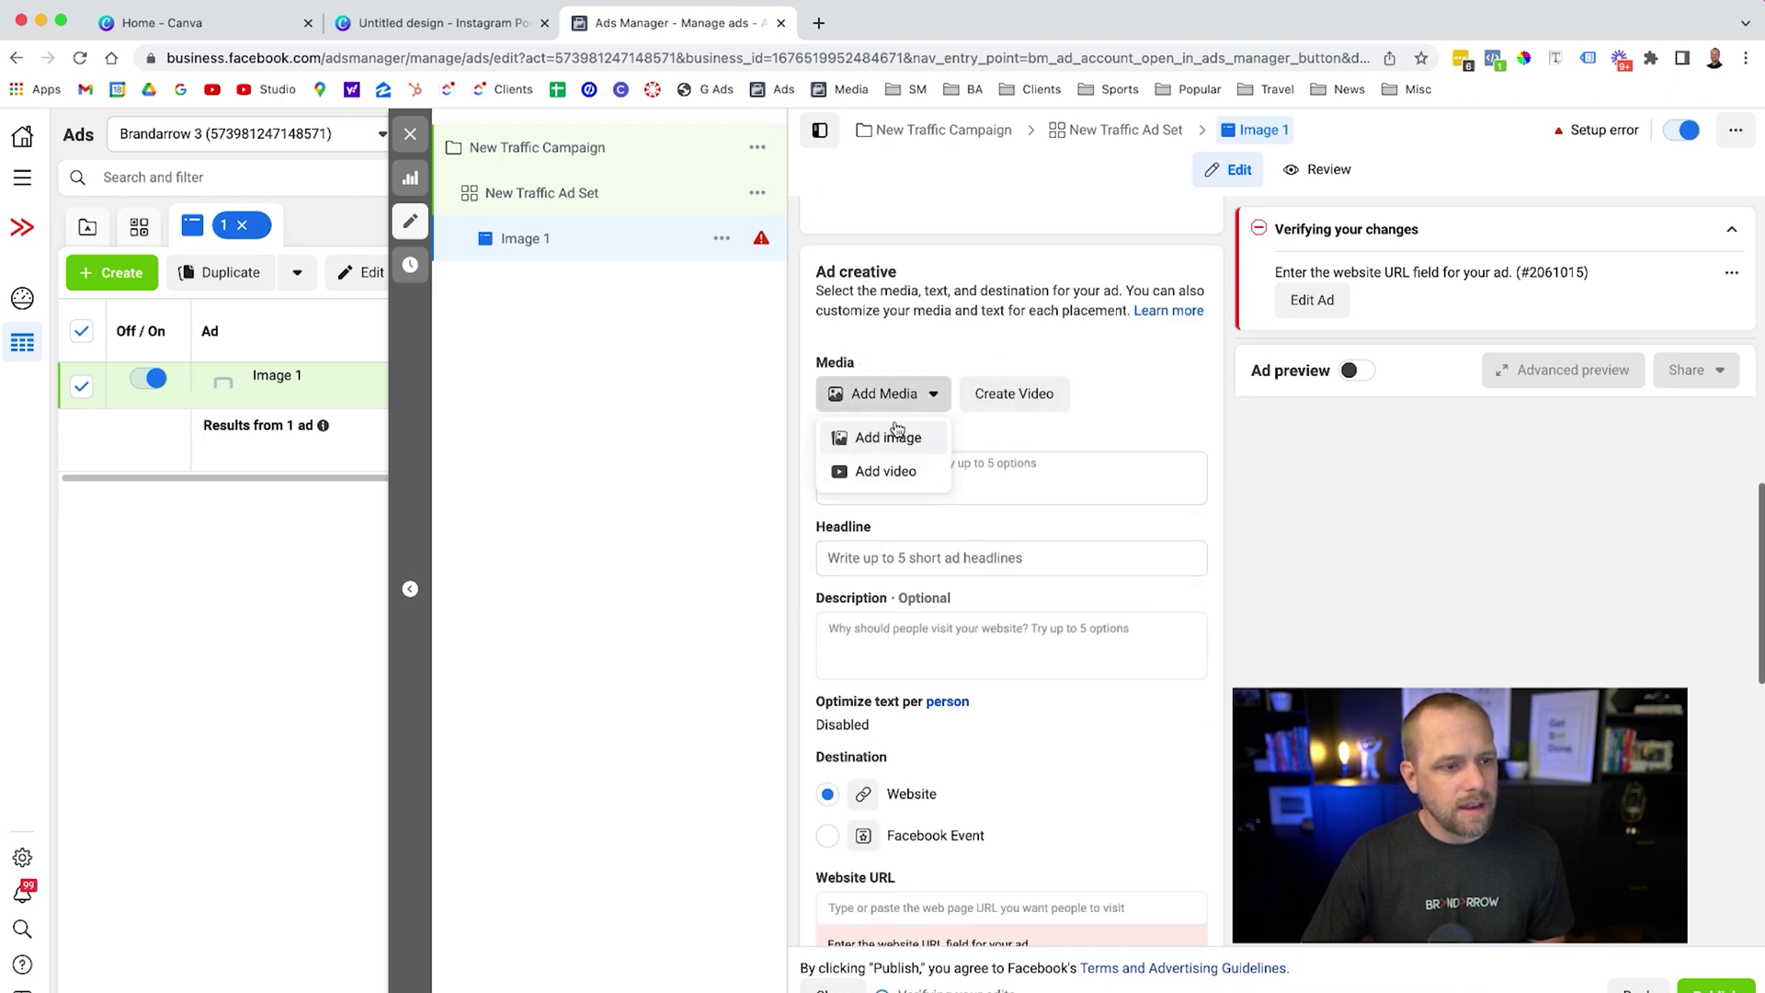
Upload 1.png from the Dog Walking Ads folder as the ad's image.
{"action": "left_click", "coordinate": [898, 434]}
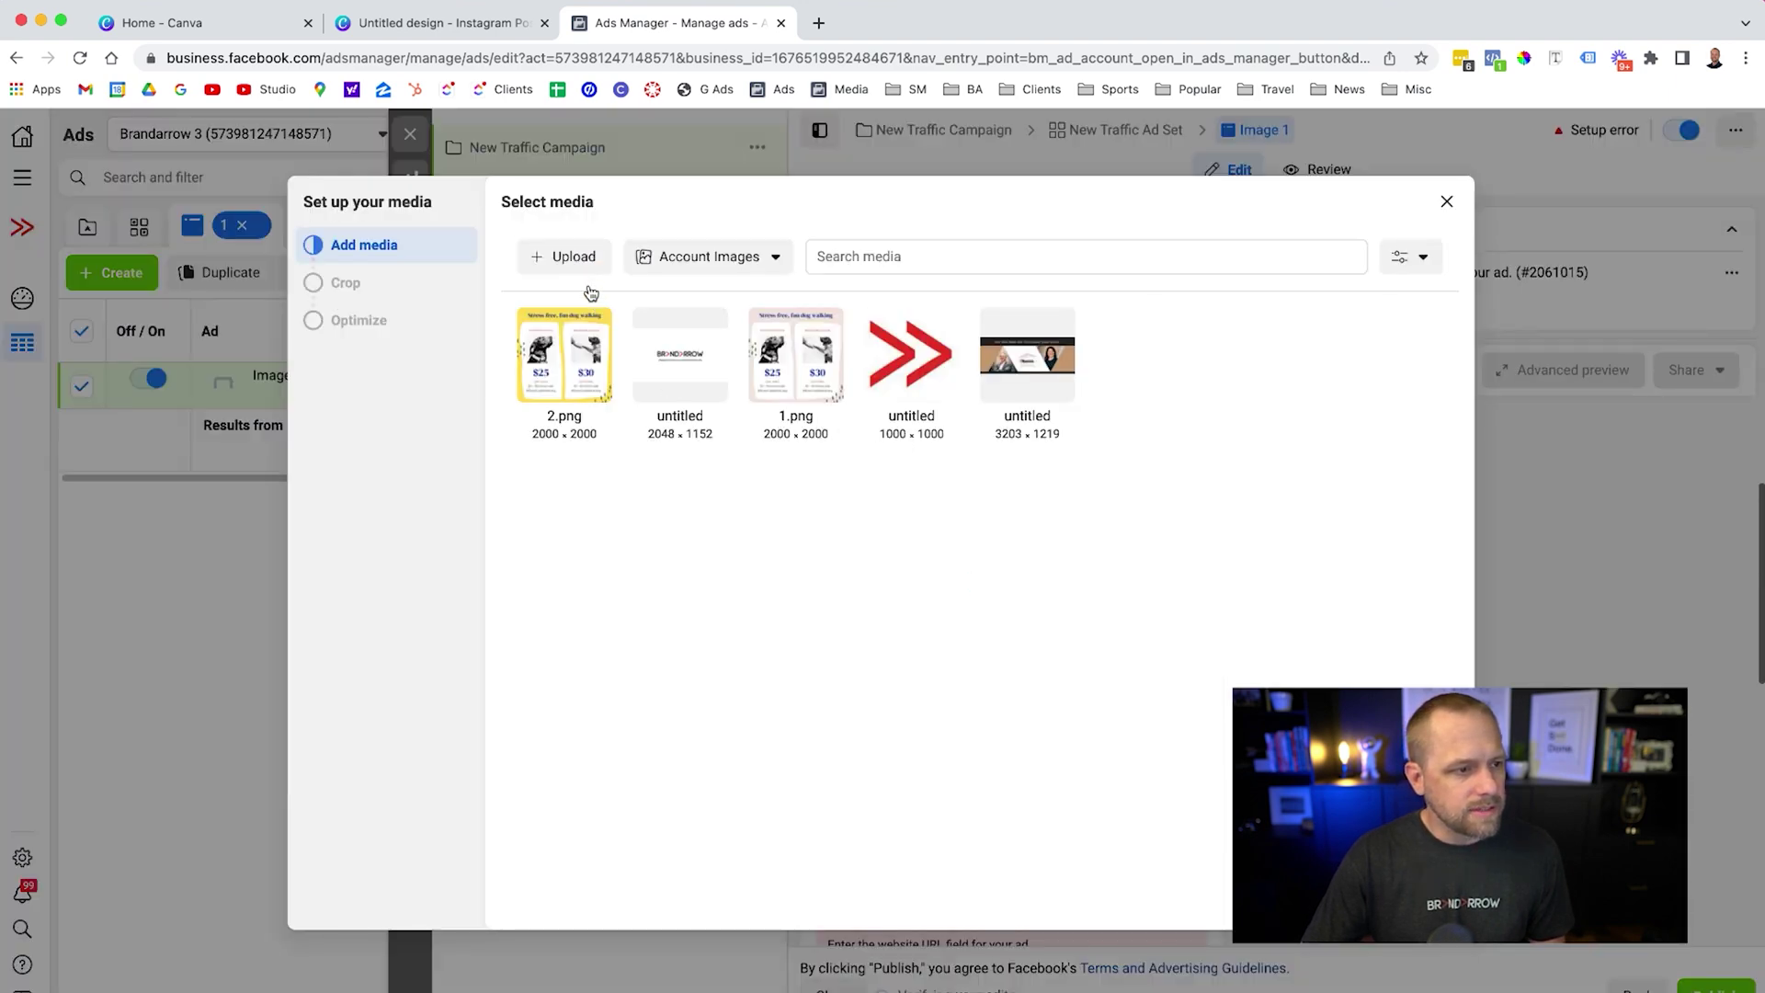
{"action": "left_click", "coordinate": [574, 258]}
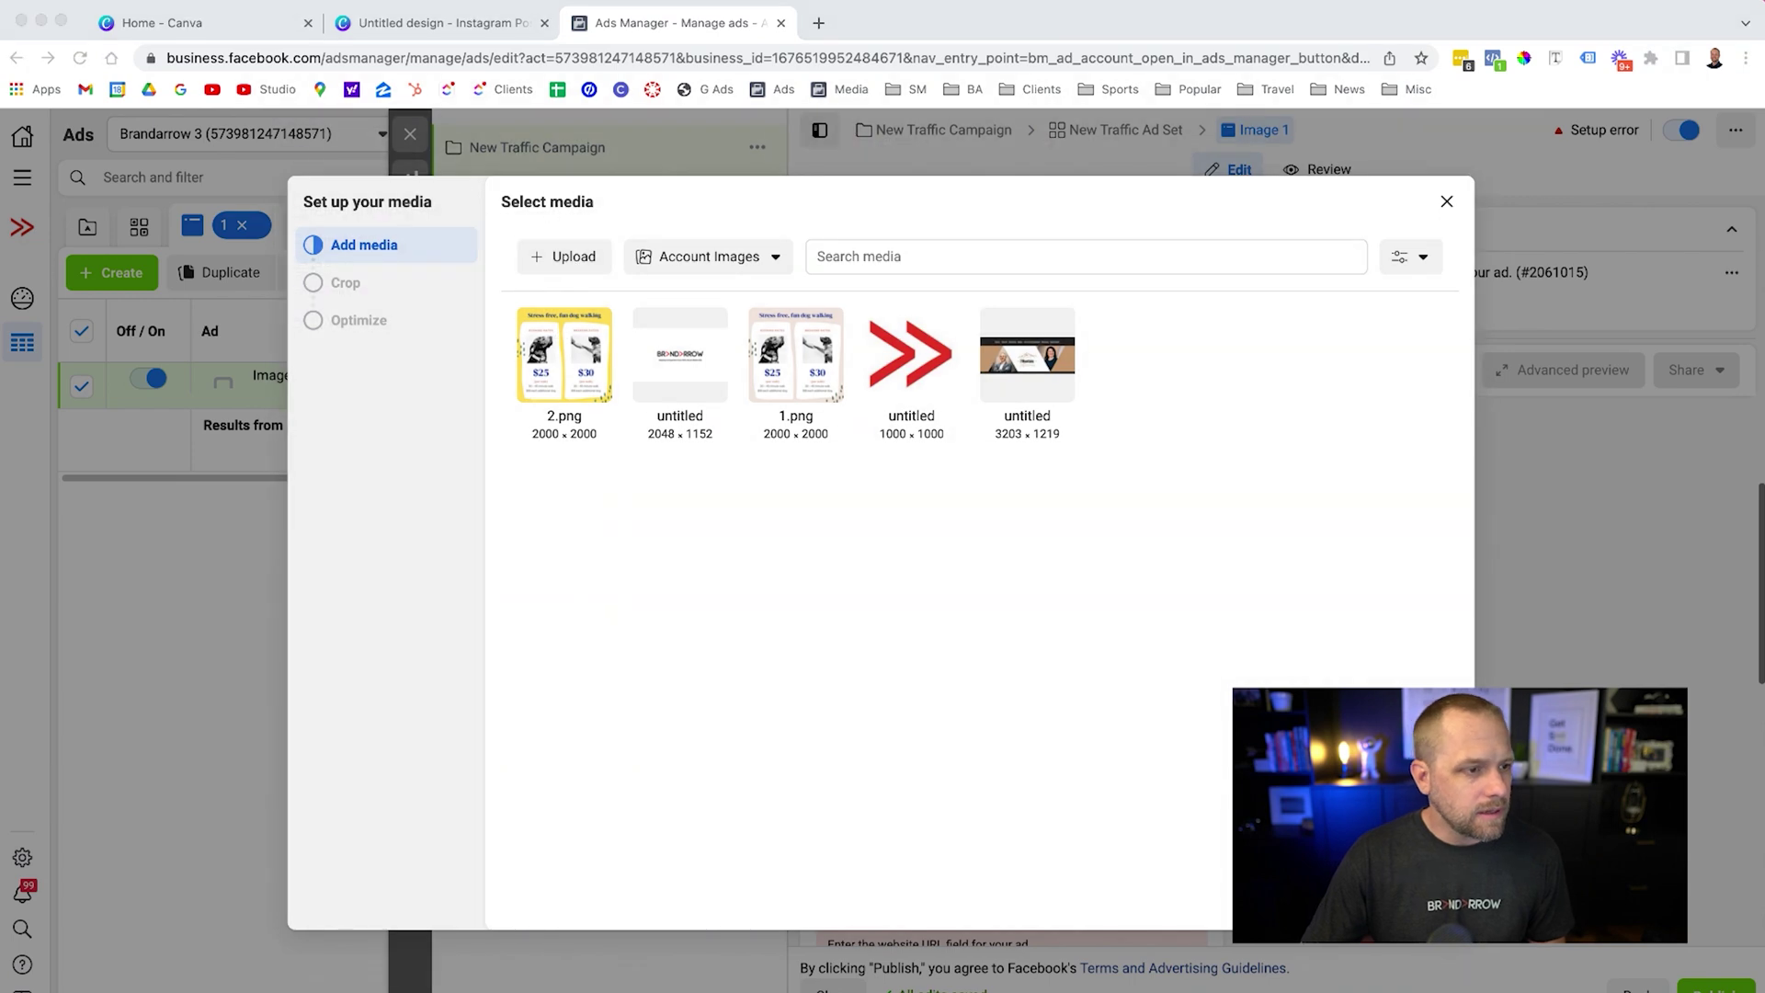
{"action": "left_click", "coordinate": [565, 258]}
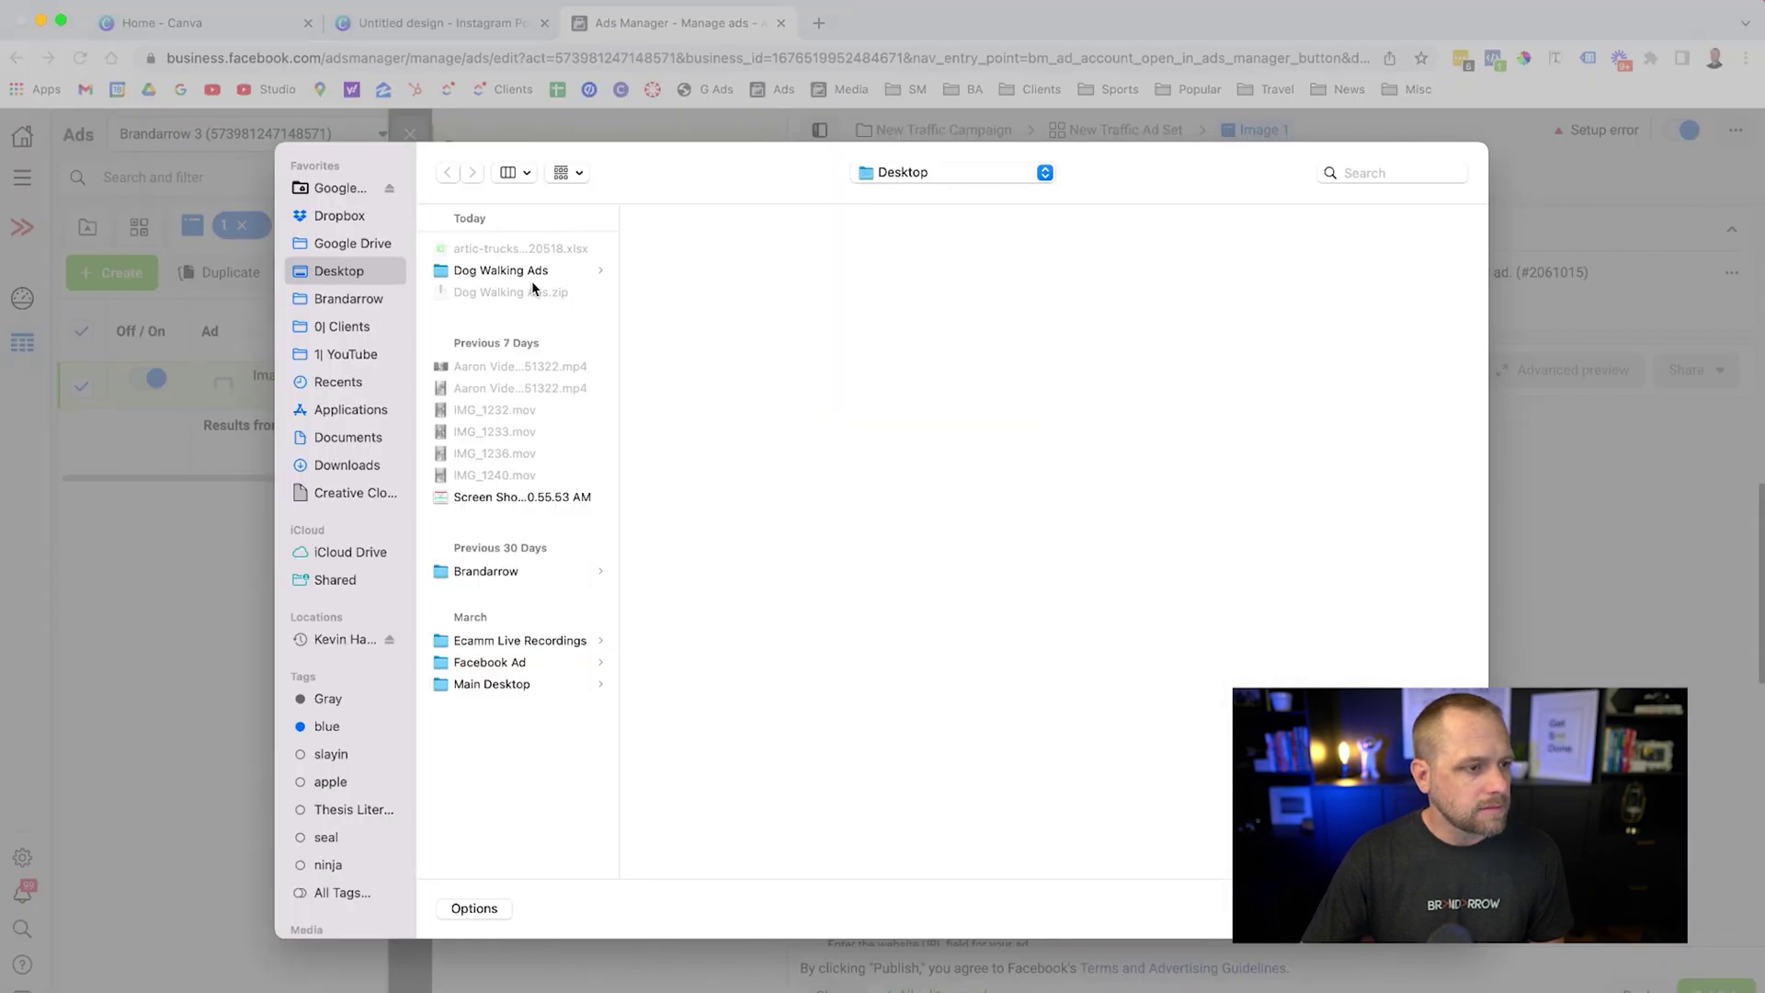
{"action": "left_click", "coordinate": [531, 274]}
{"action": "left_click", "coordinate": [676, 248]}
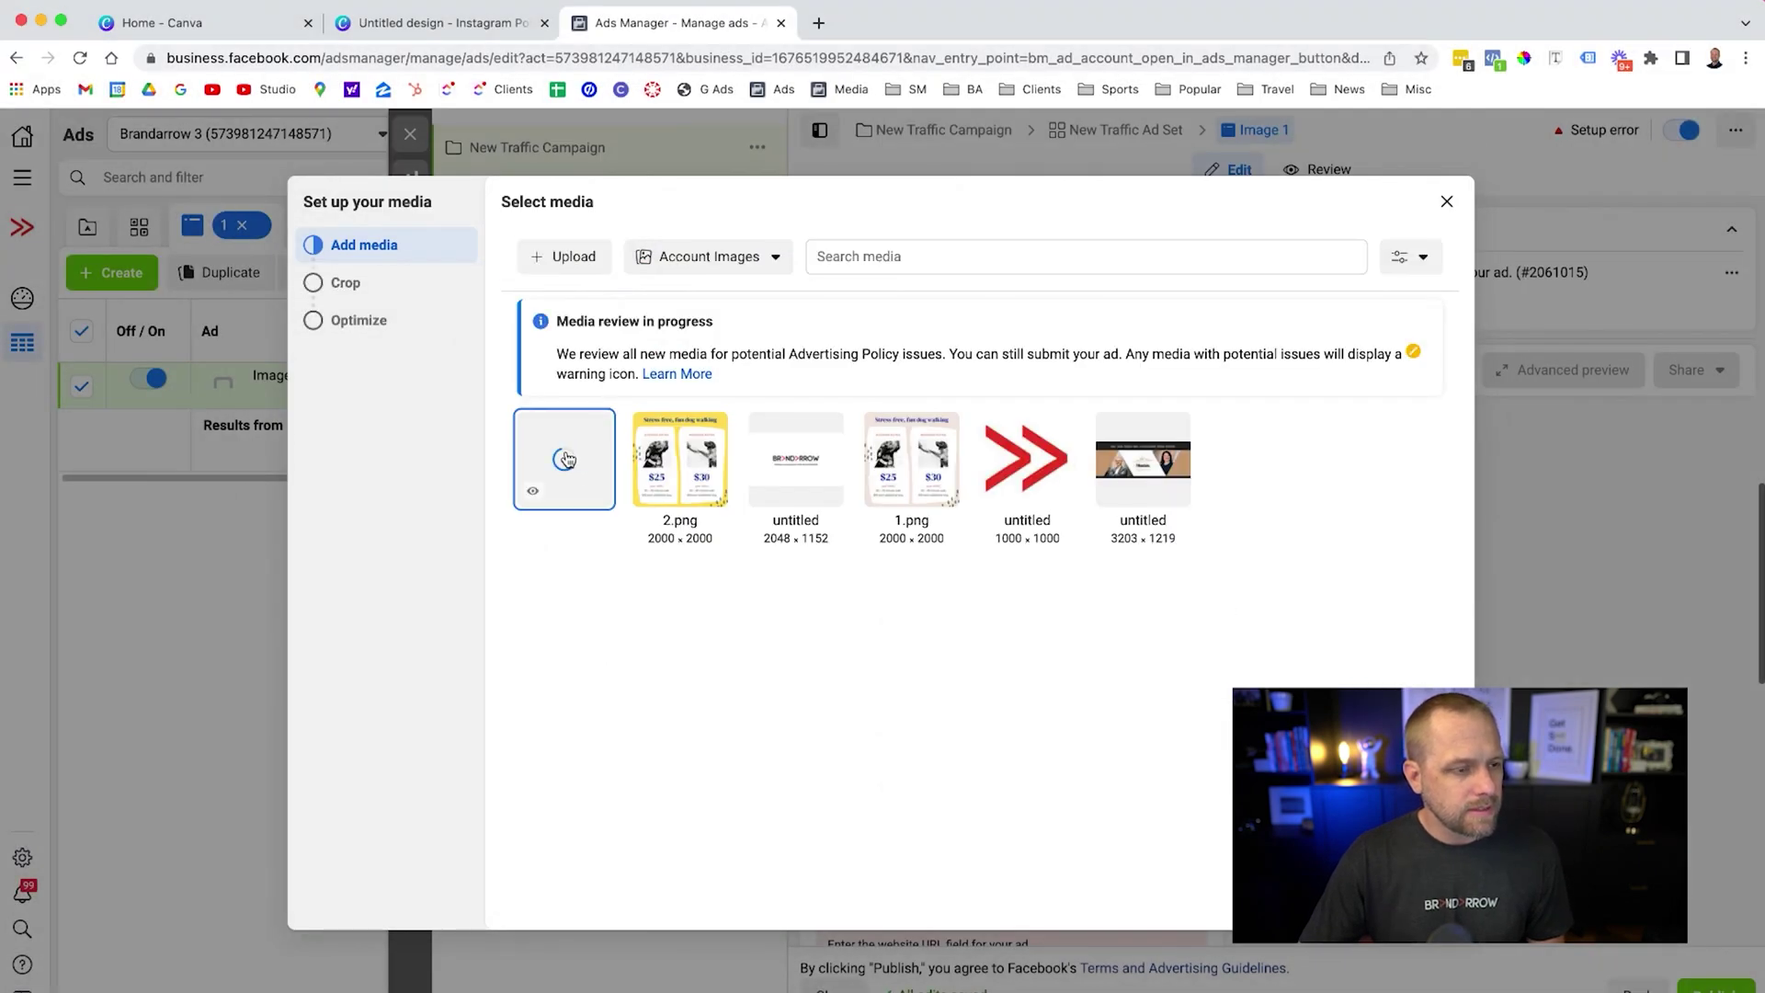
Keep the original ratio for Stories and Reels placements and finish the media setup.
{"action": "left_click", "coordinate": [1421, 896]}
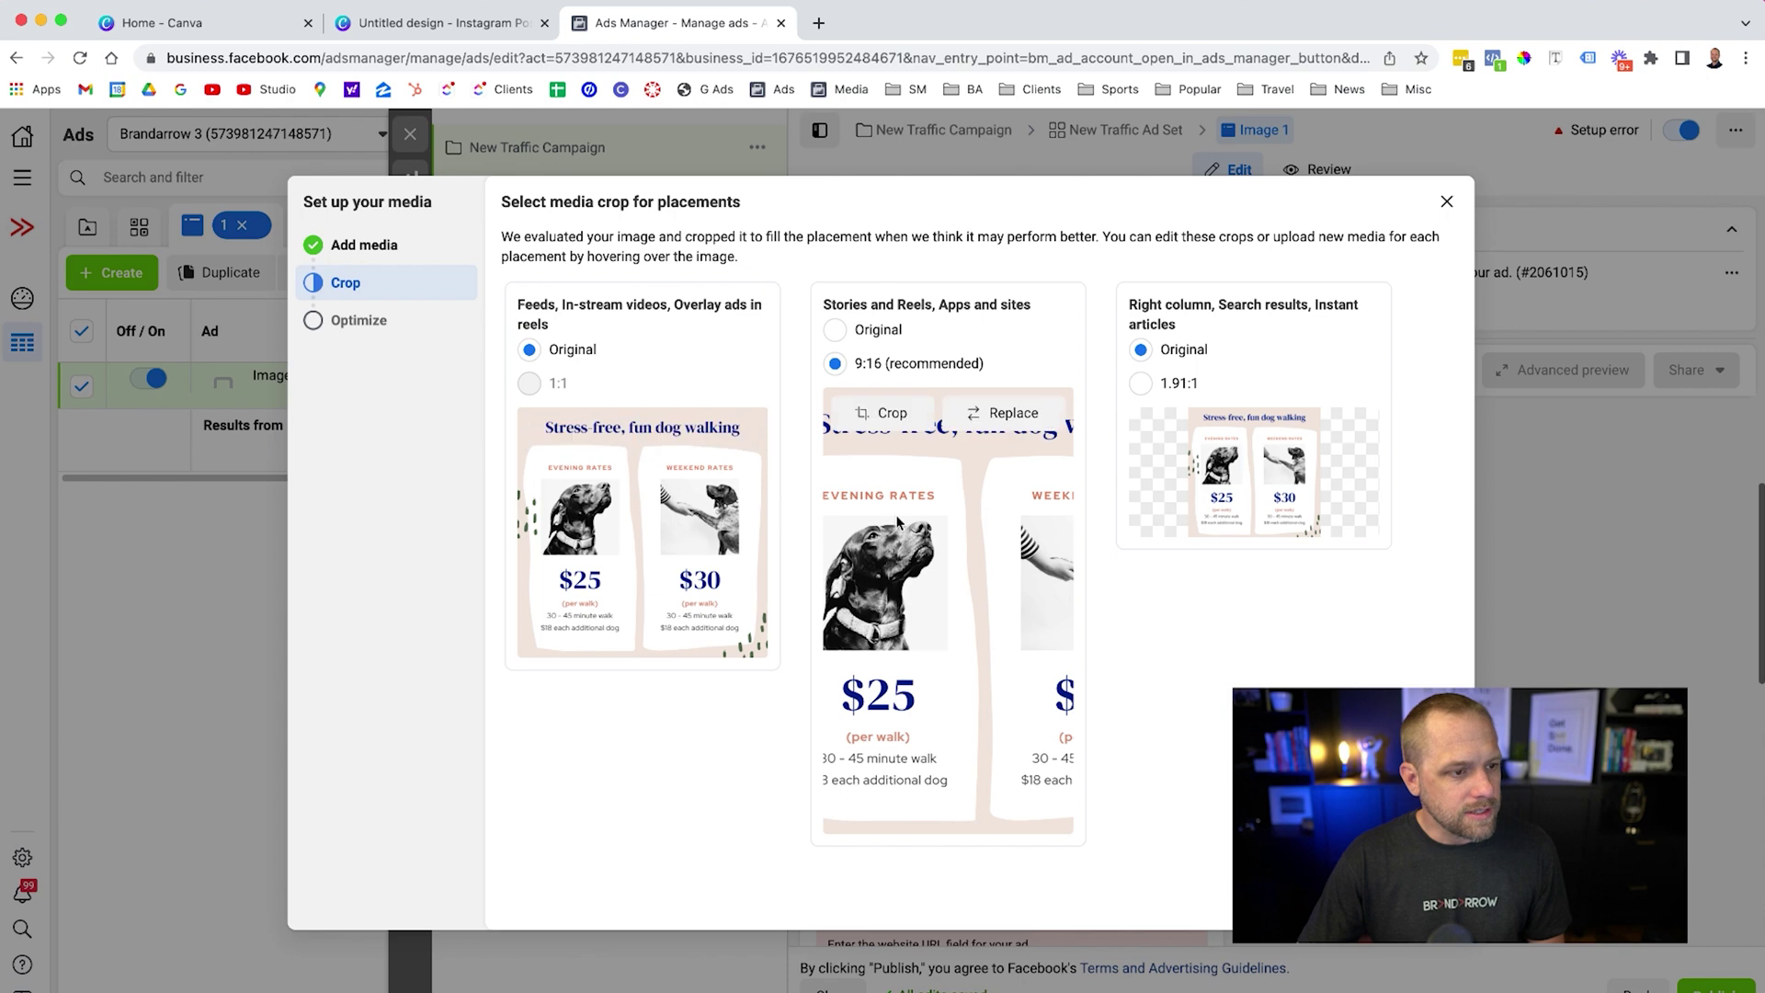
{"action": "left_click", "coordinate": [879, 332]}
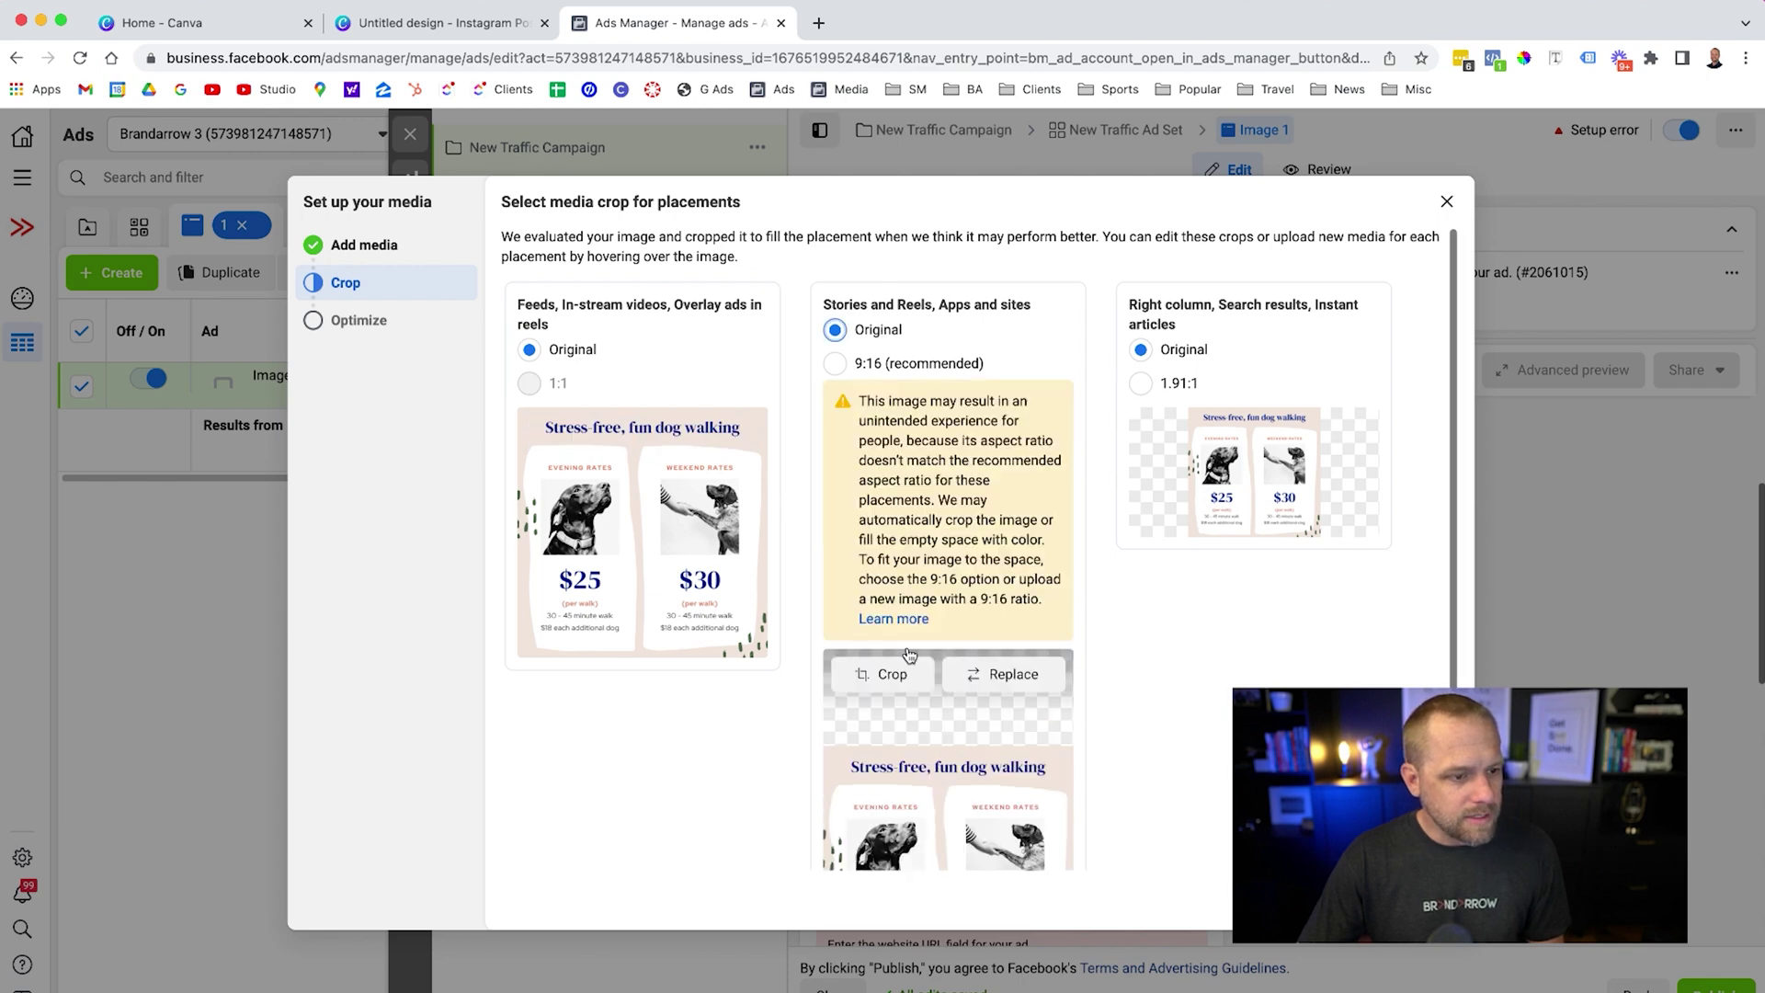
{"action": "scroll", "coordinate": [938, 579], "scroll_direction": "down", "scroll_amount": 3}
{"action": "scroll", "coordinate": [1362, 356], "scroll_direction": "up", "scroll_amount": 3}
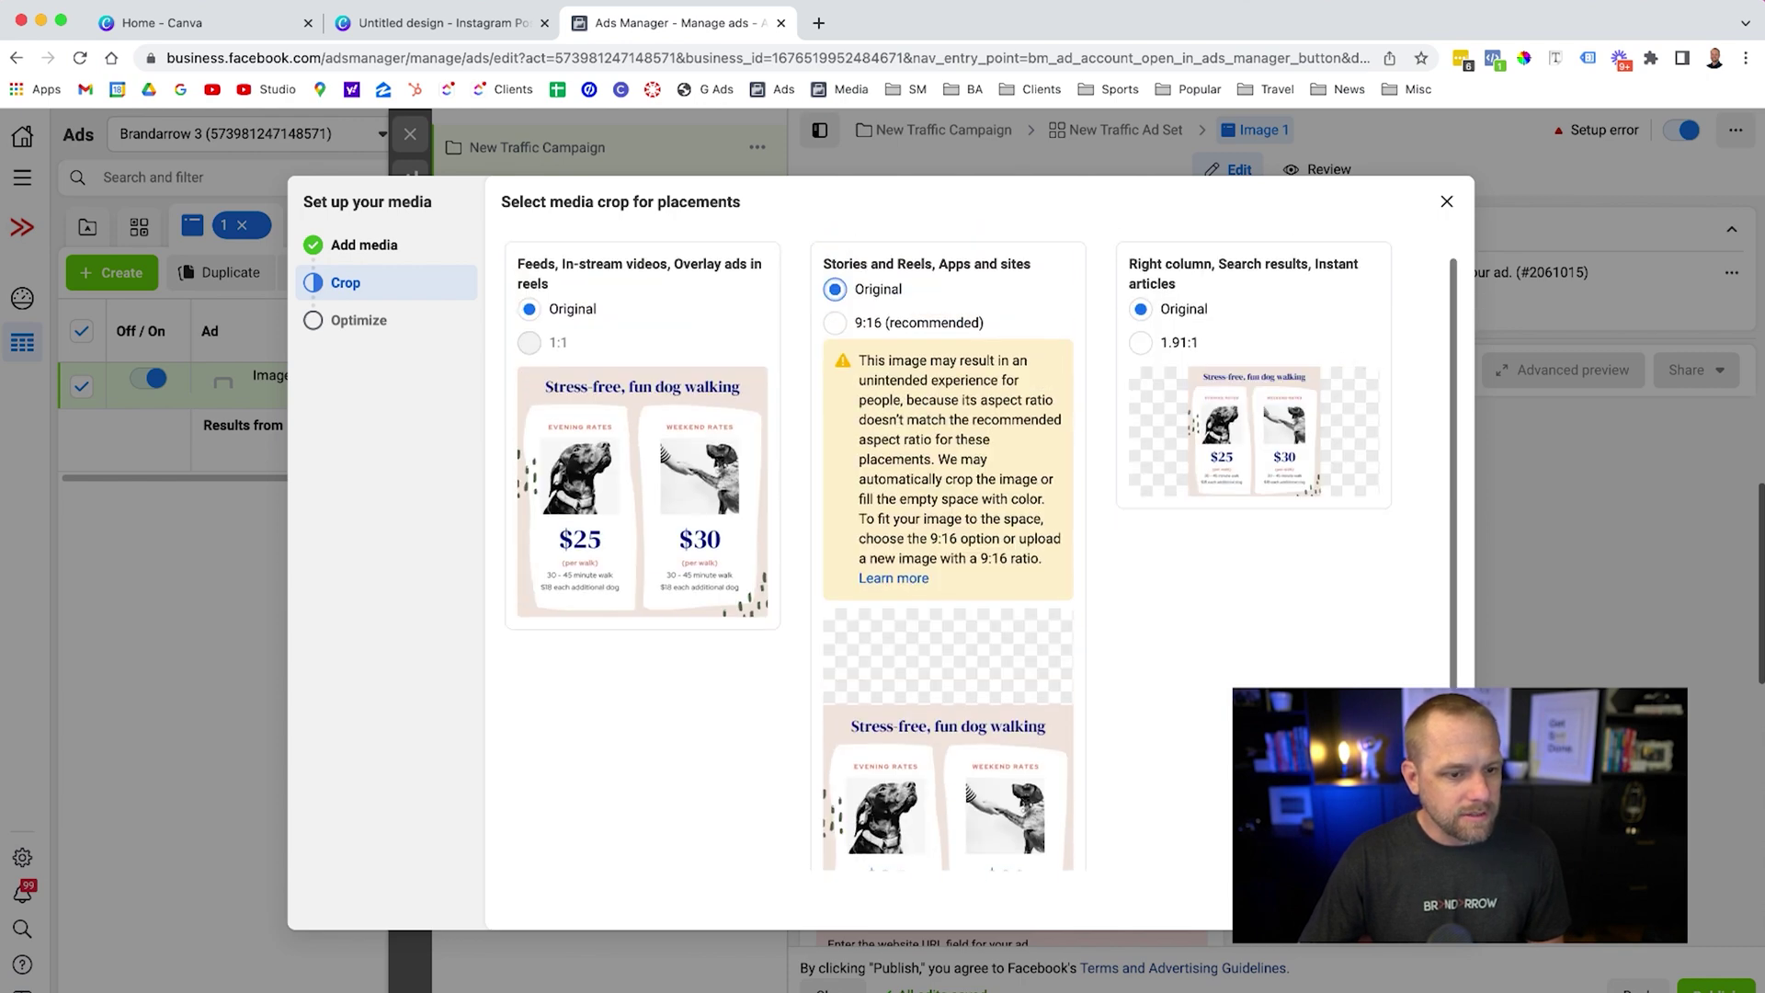
{"action": "left_click", "coordinate": [1420, 896]}
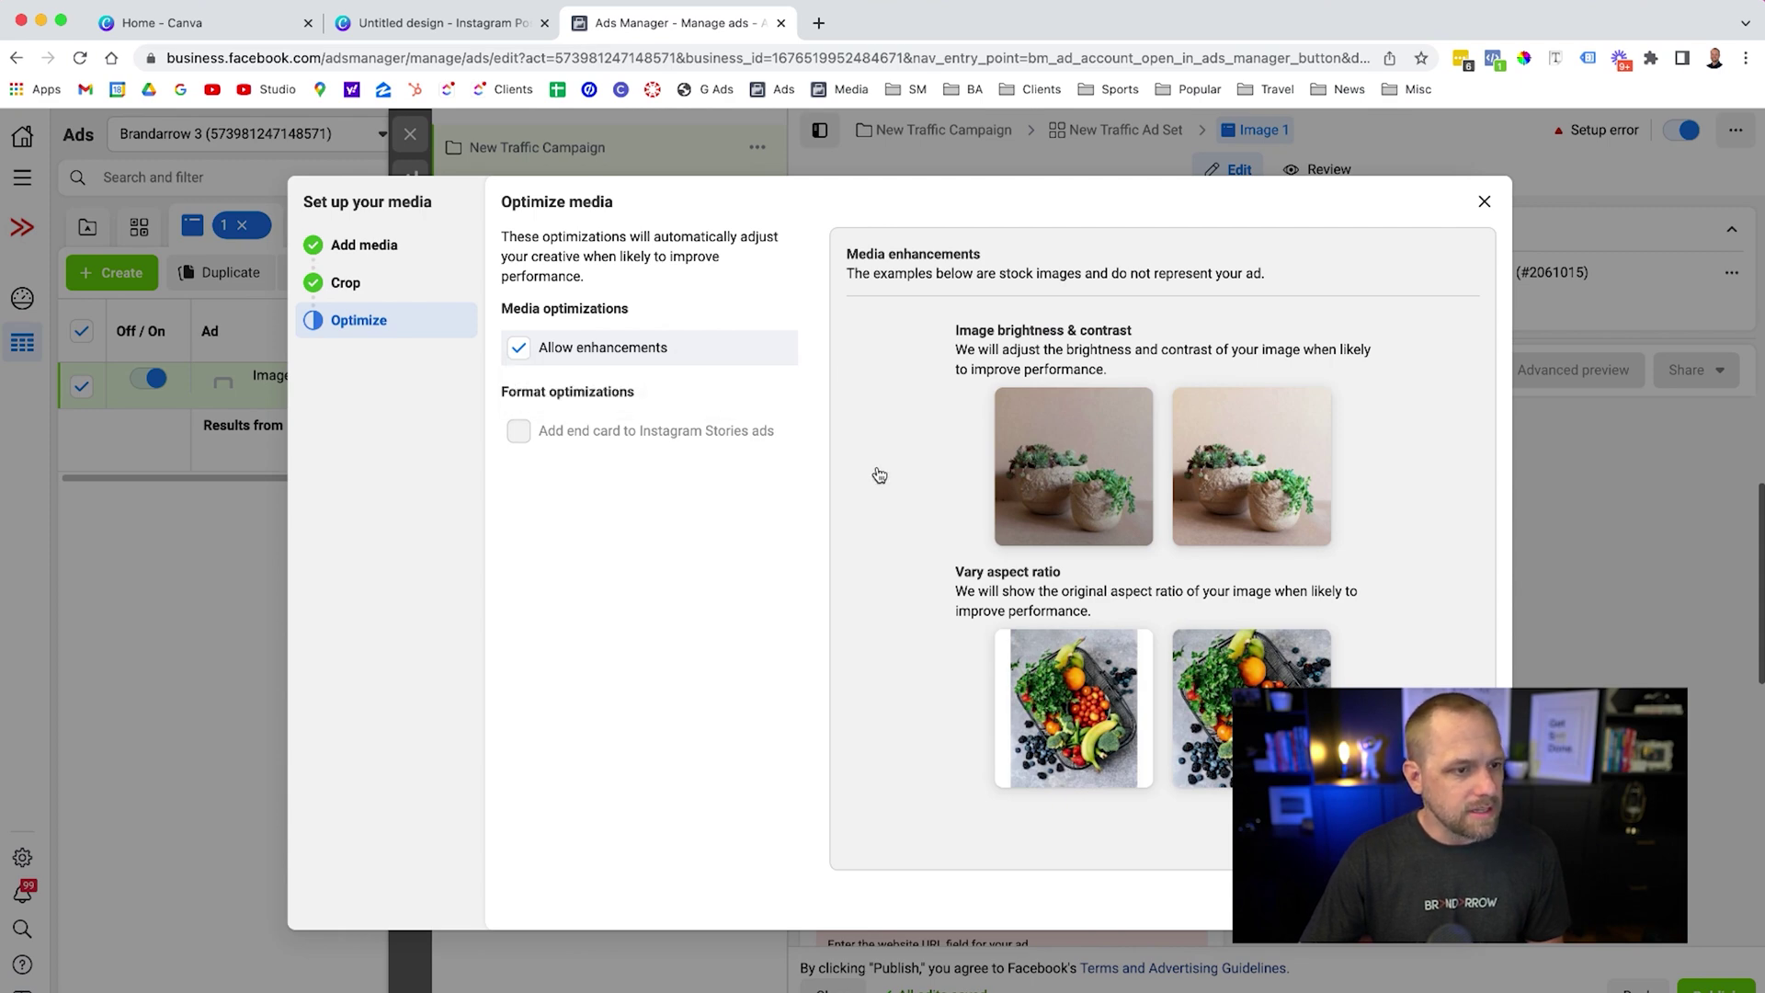
{"action": "key", "text": "Escape"}
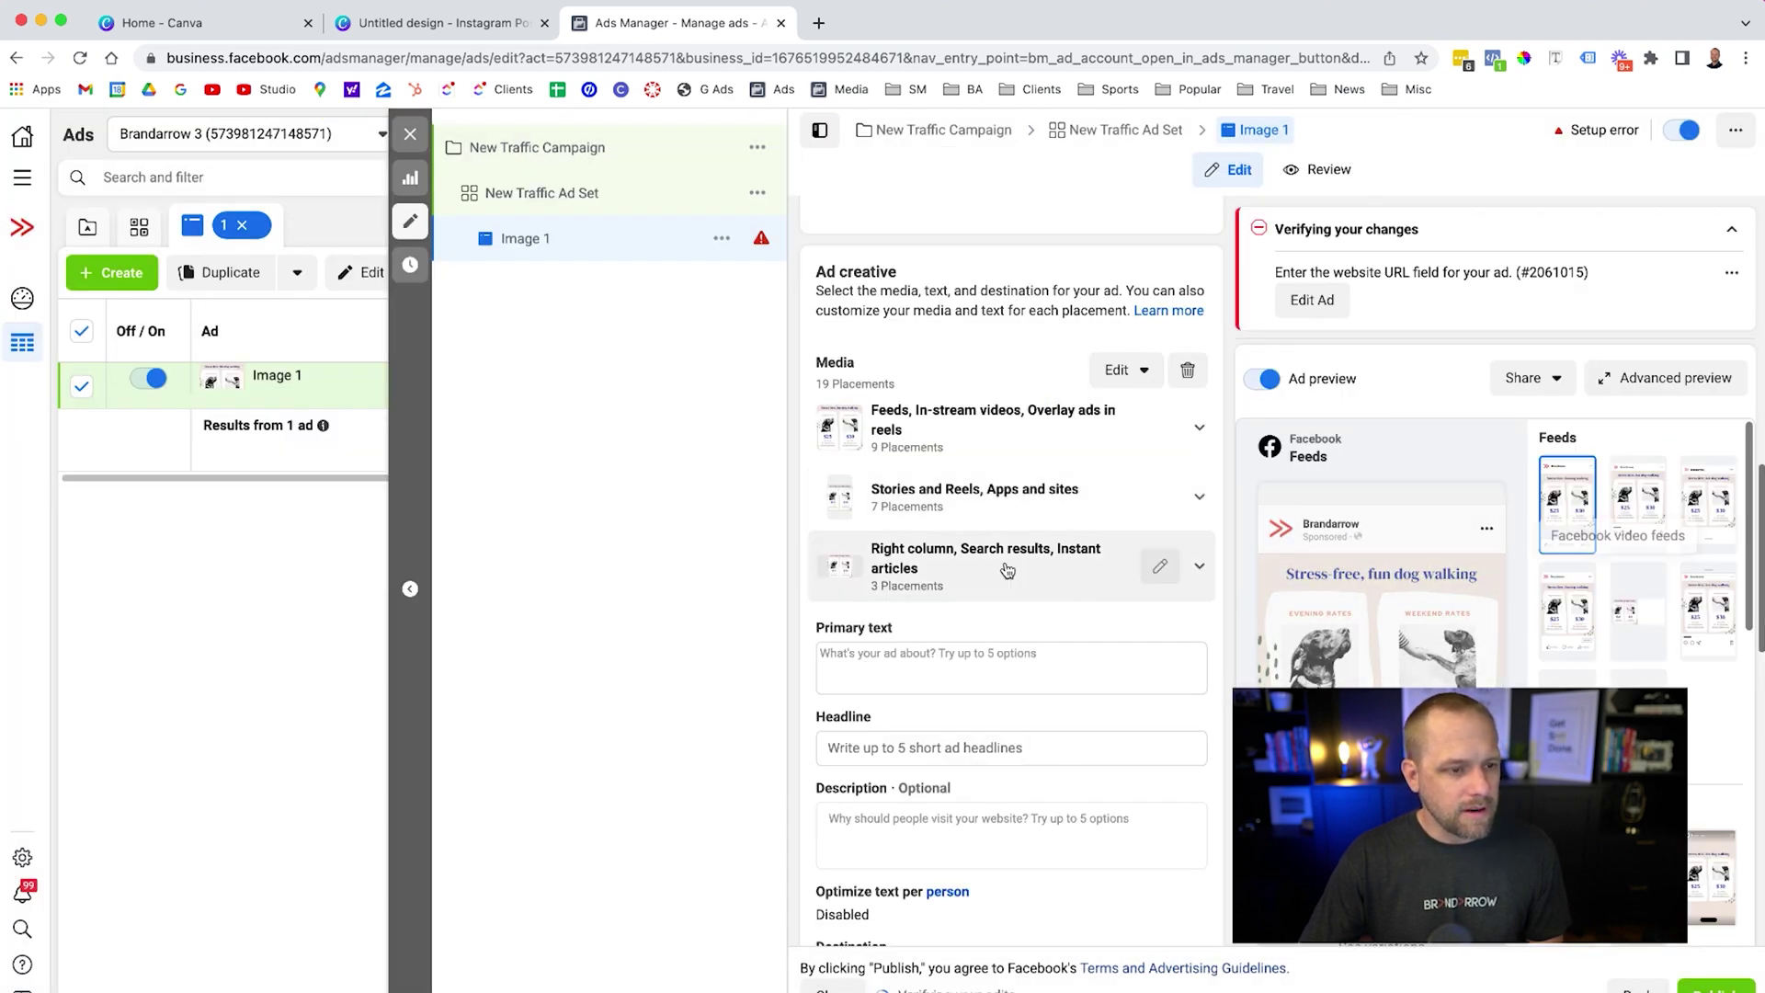
Enter 'Dog Walking Service' as the ad headline.
{"action": "scroll", "coordinate": [1007, 570], "scroll_direction": "down", "scroll_amount": 3}
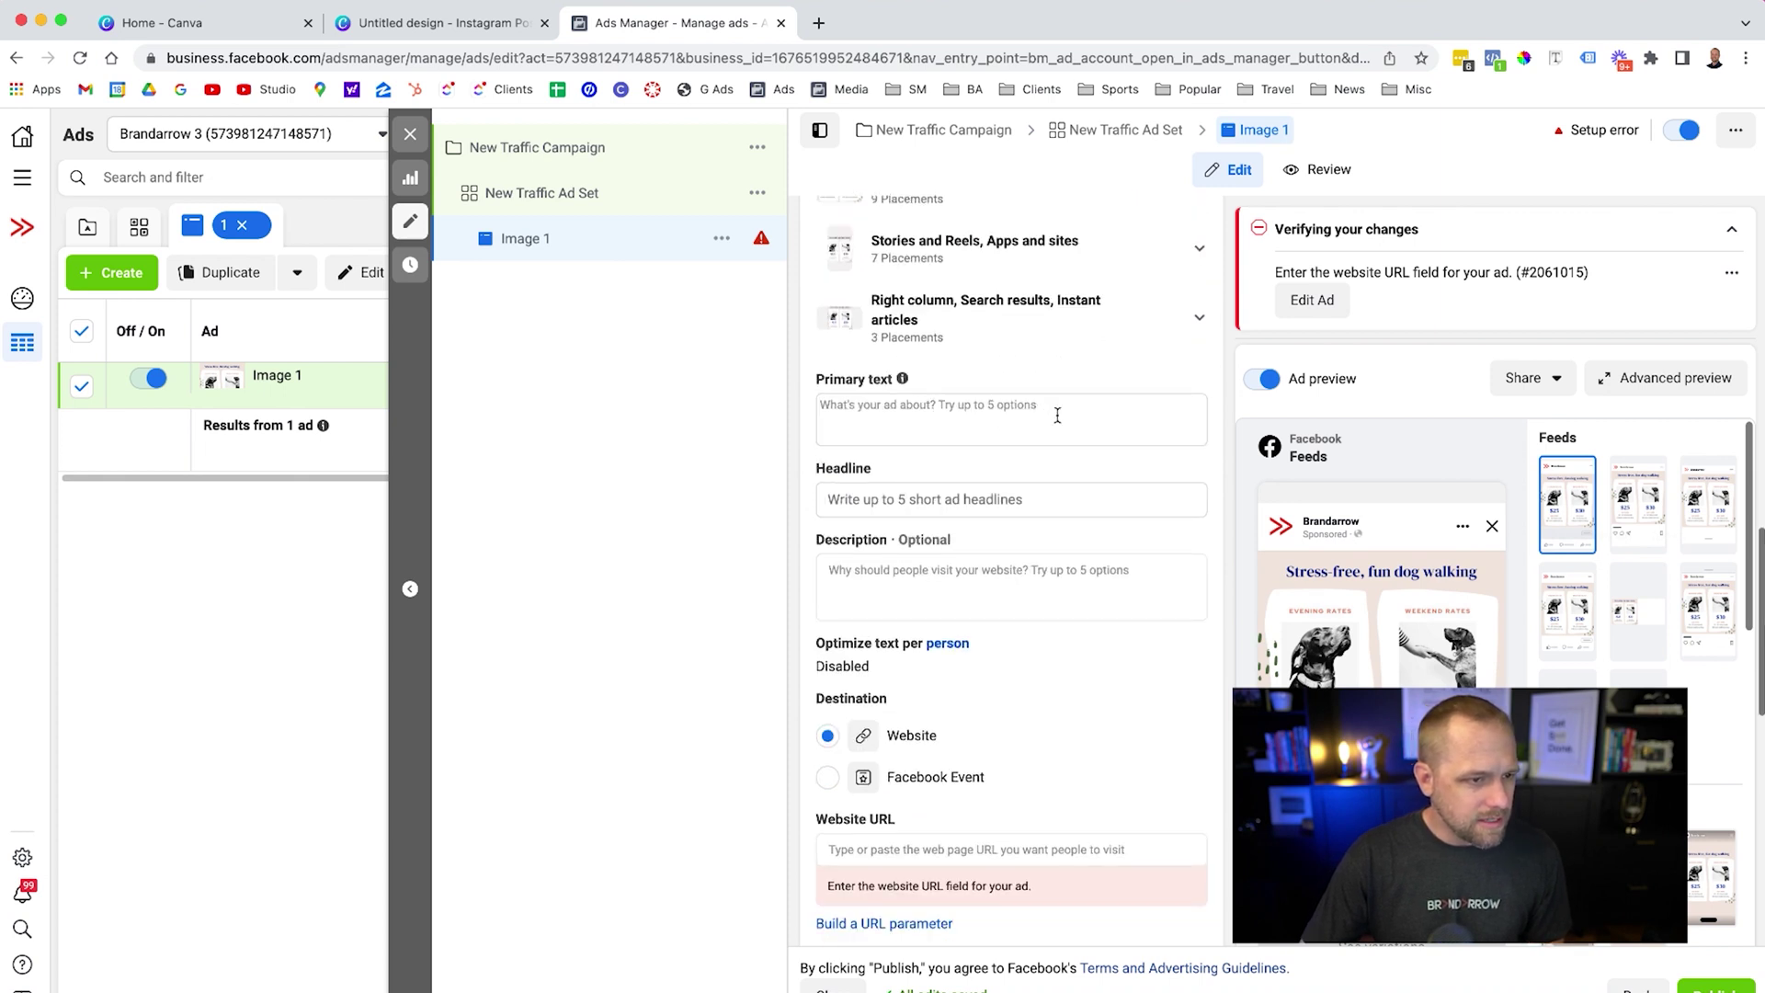
{"action": "scroll", "coordinate": [897, 413], "scroll_direction": "down", "scroll_amount": 1}
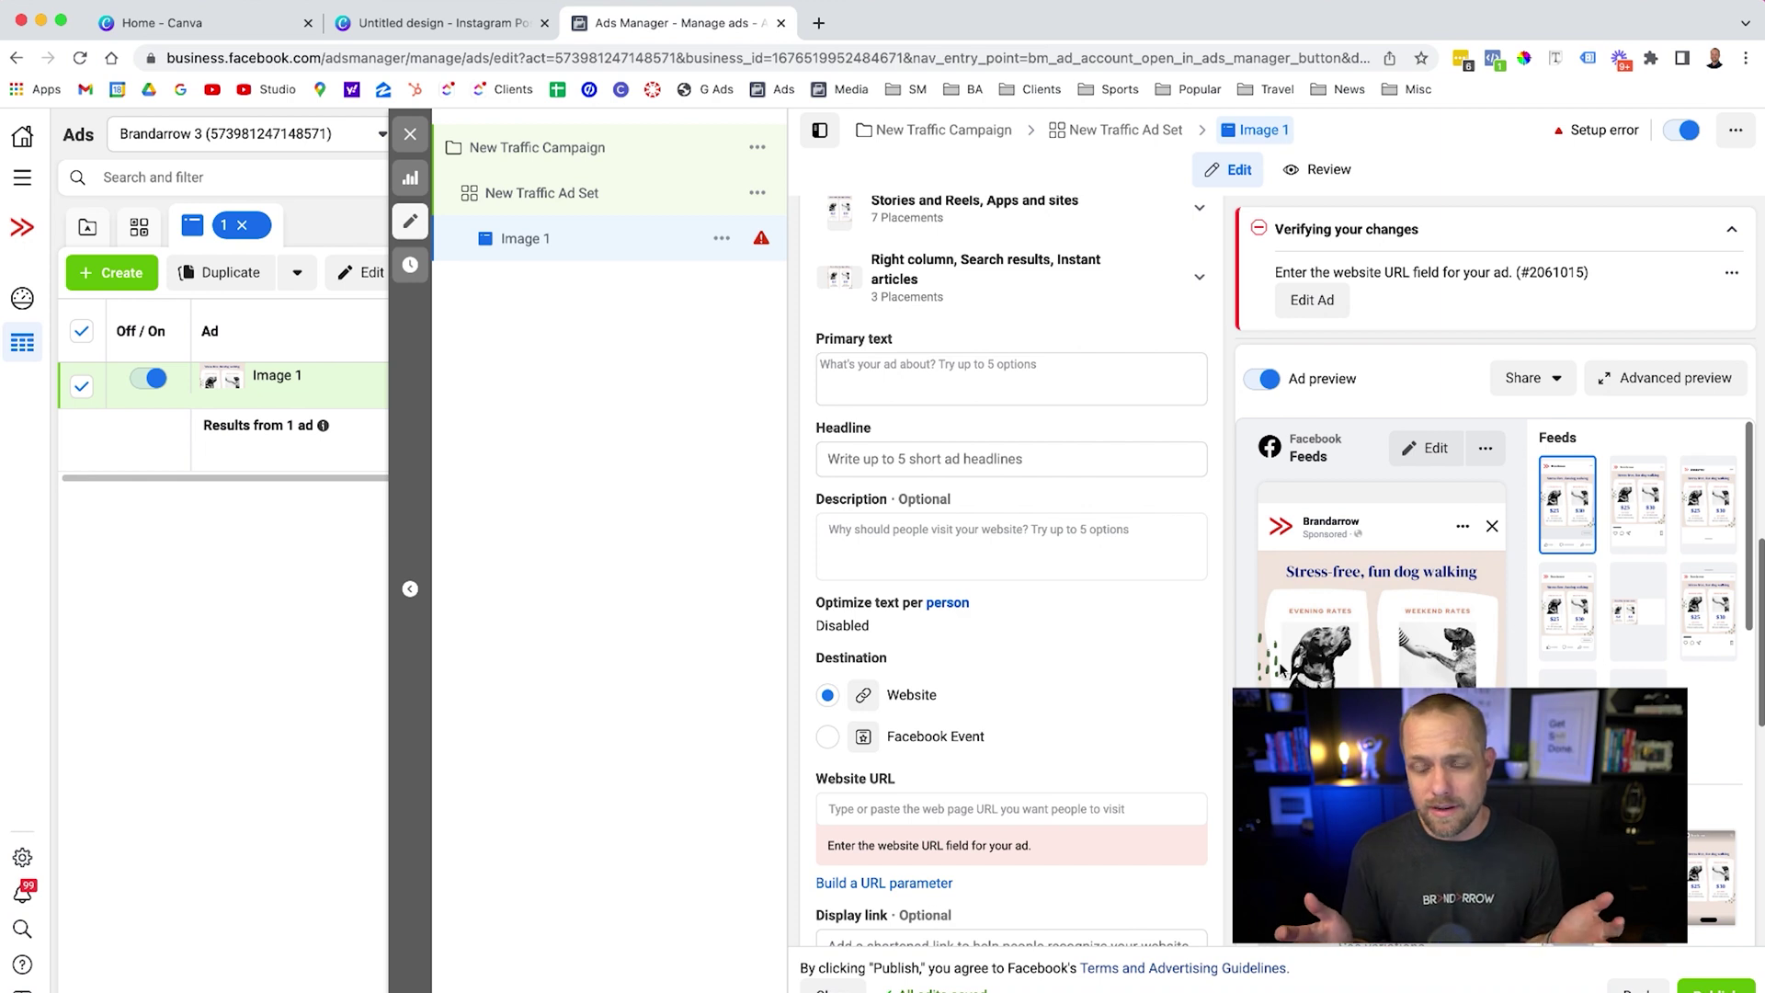
{"action": "left_click", "coordinate": [915, 456]}
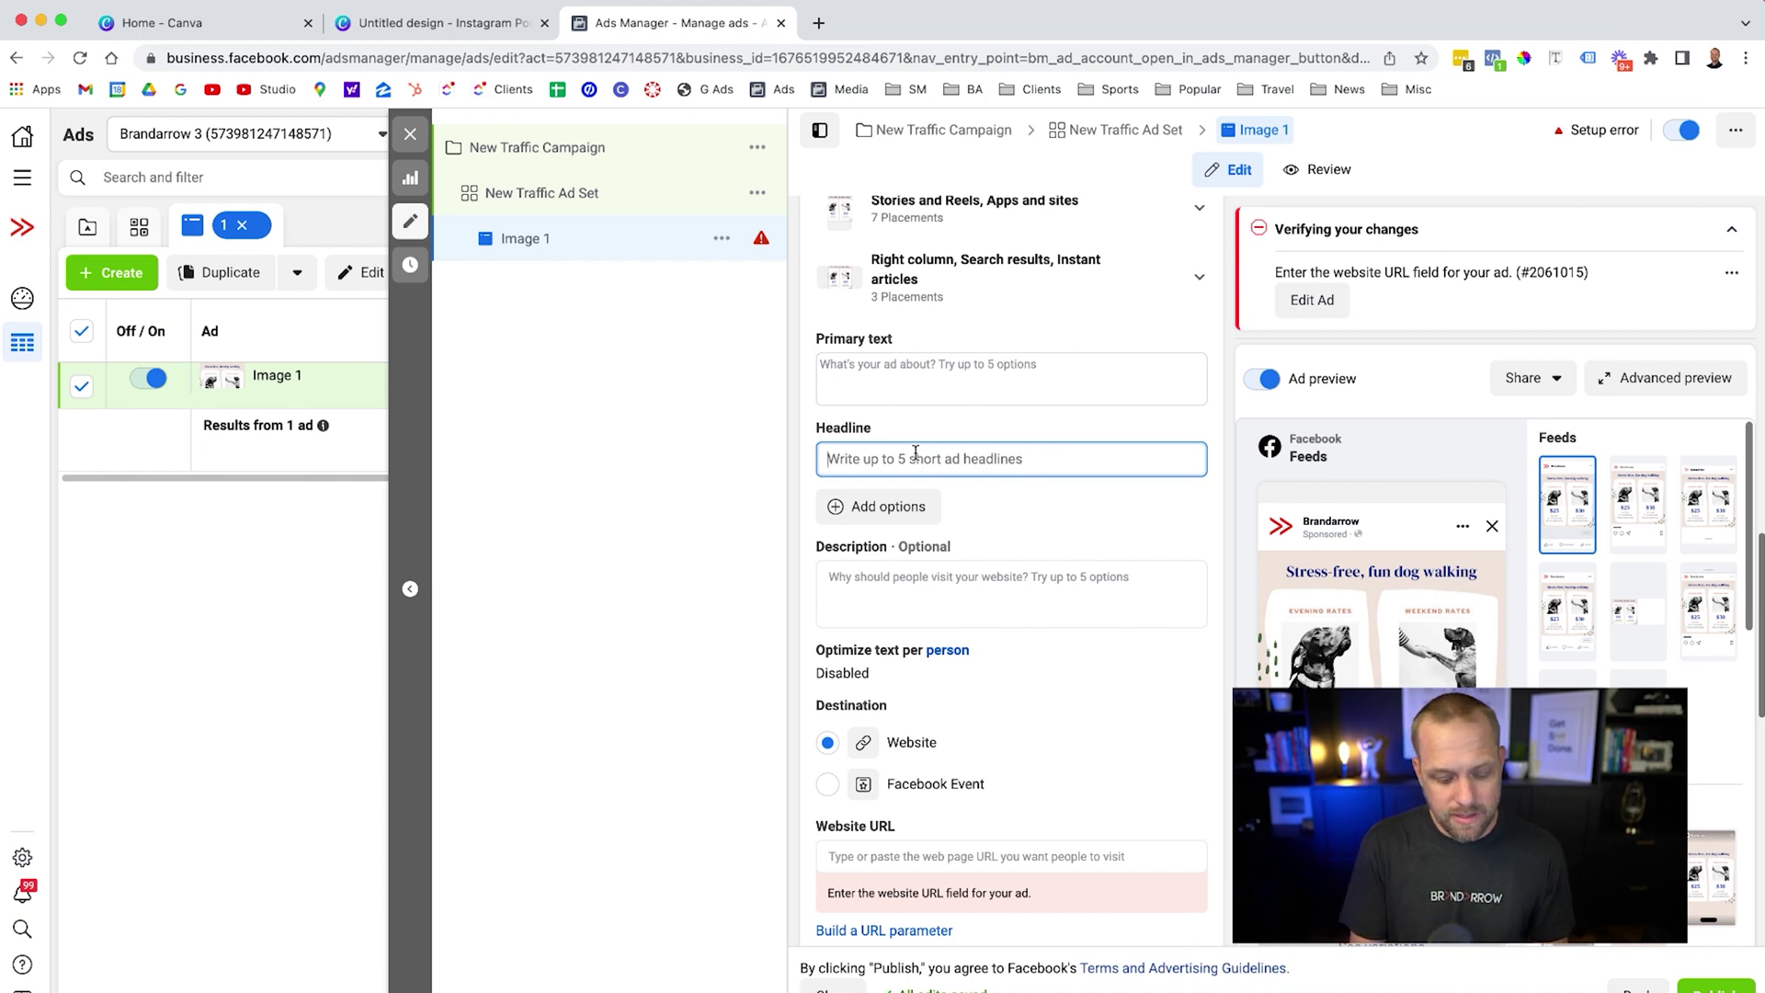
{"action": "type", "text": "Dog Walking Service"}
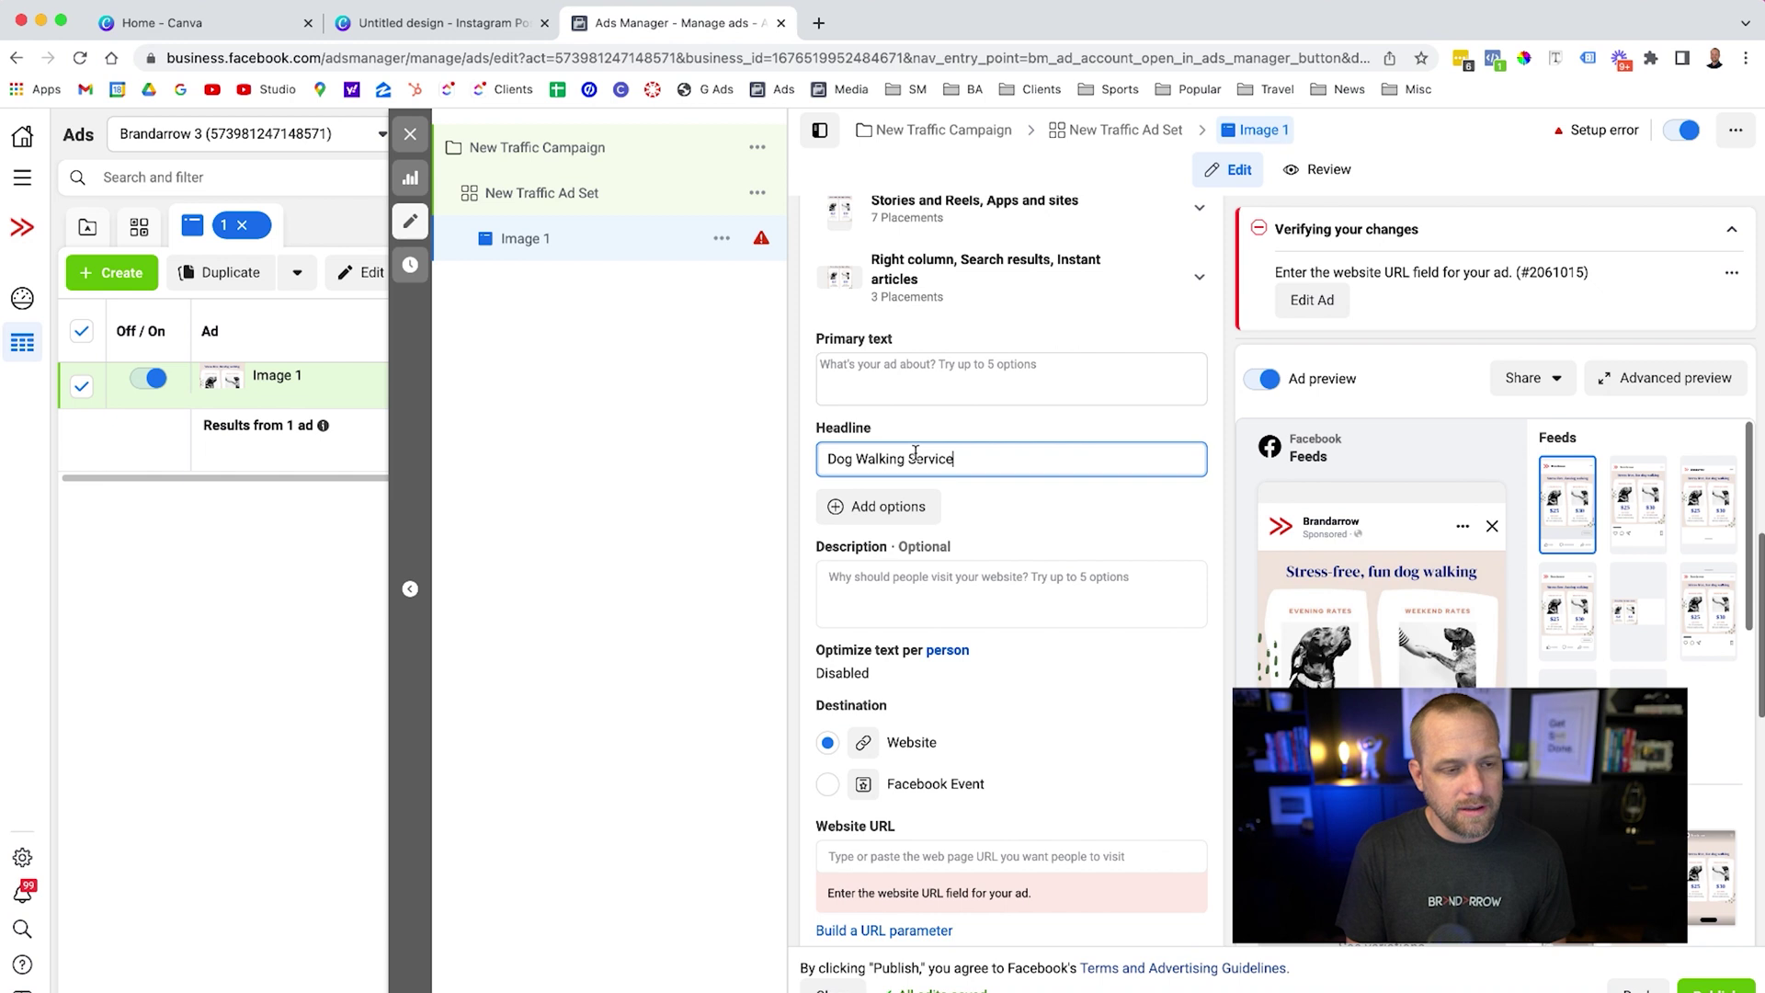
{"action": "left_click", "coordinate": [744, 468]}
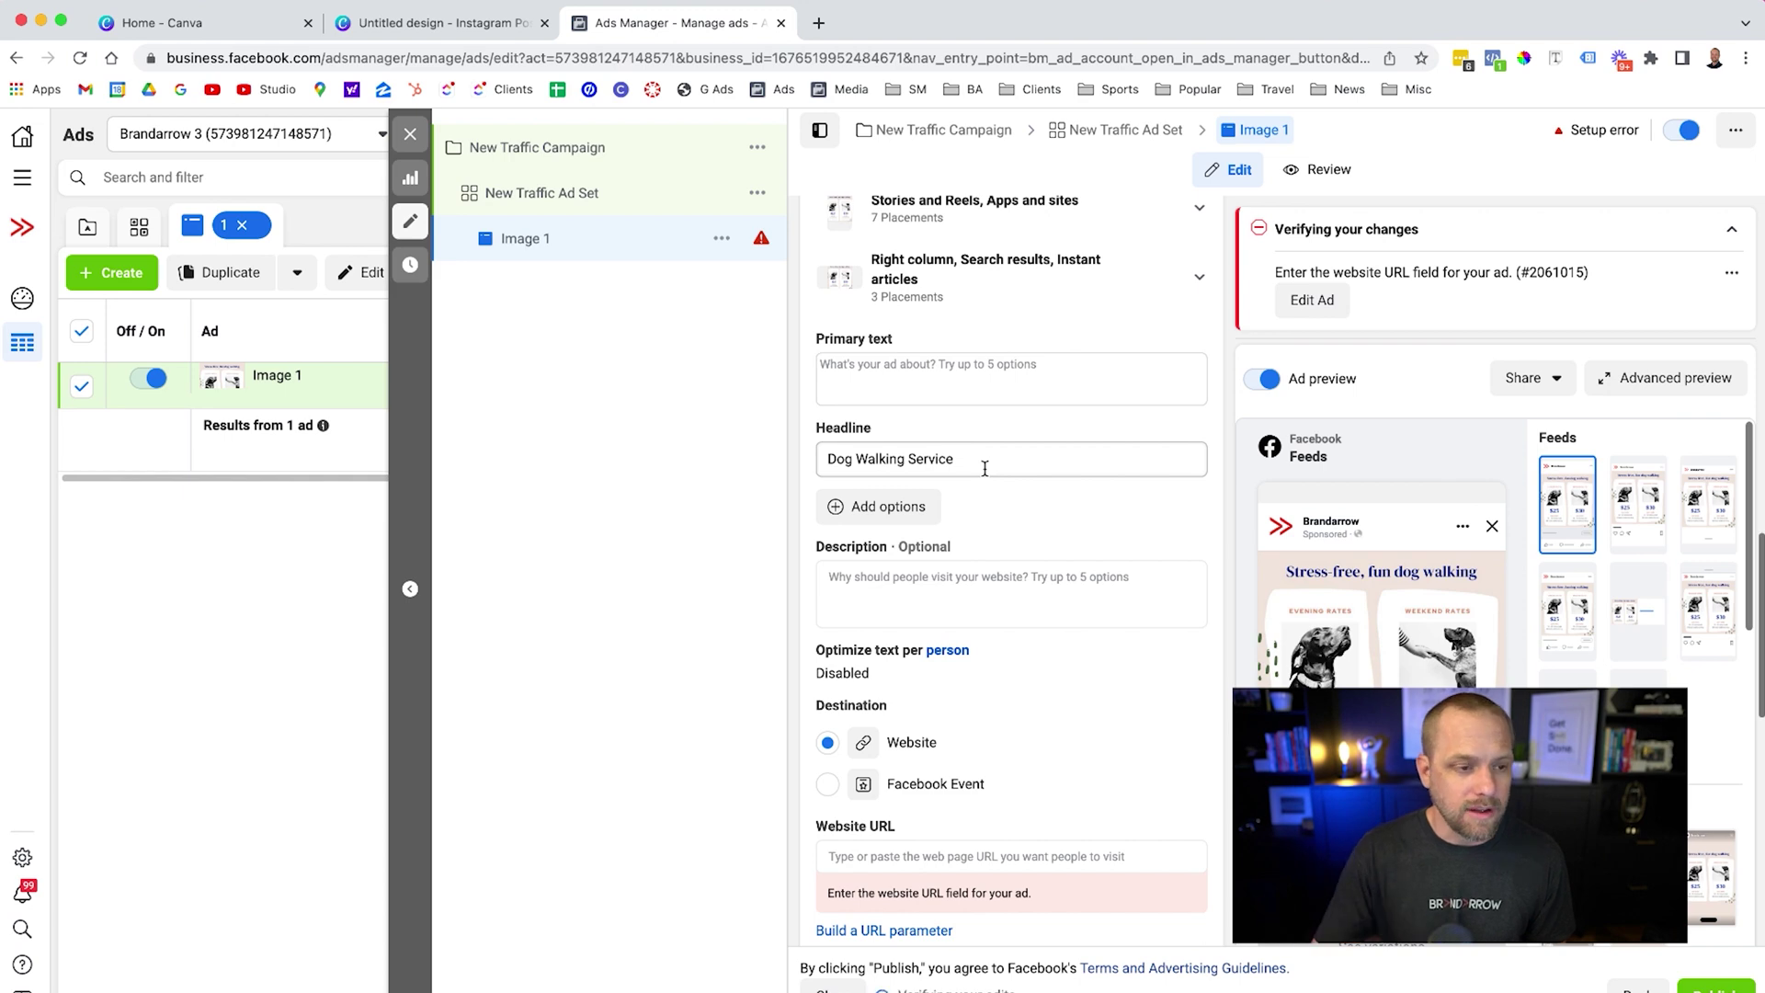
{"action": "scroll", "coordinate": [1027, 526], "scroll_direction": "down", "scroll_amount": 3}
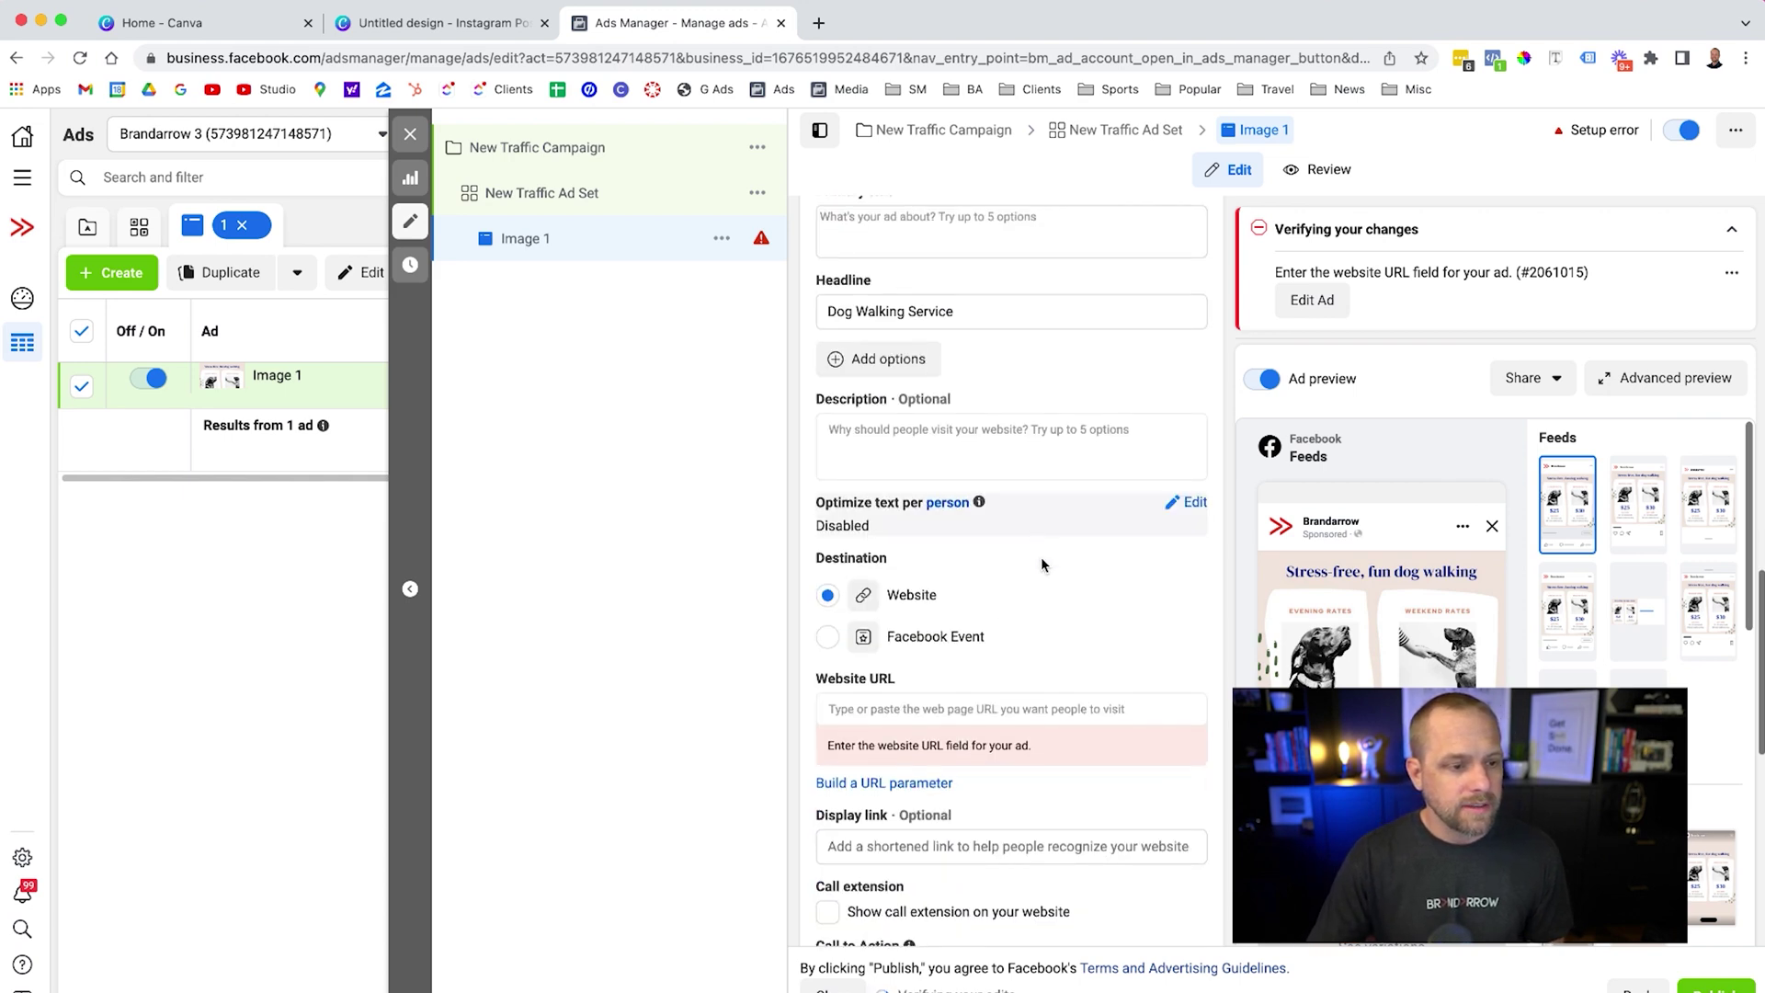
Set the ad's website URL to brandarrow.com.
{"action": "left_click", "coordinate": [935, 709]}
{"action": "type", "text": "bra"}
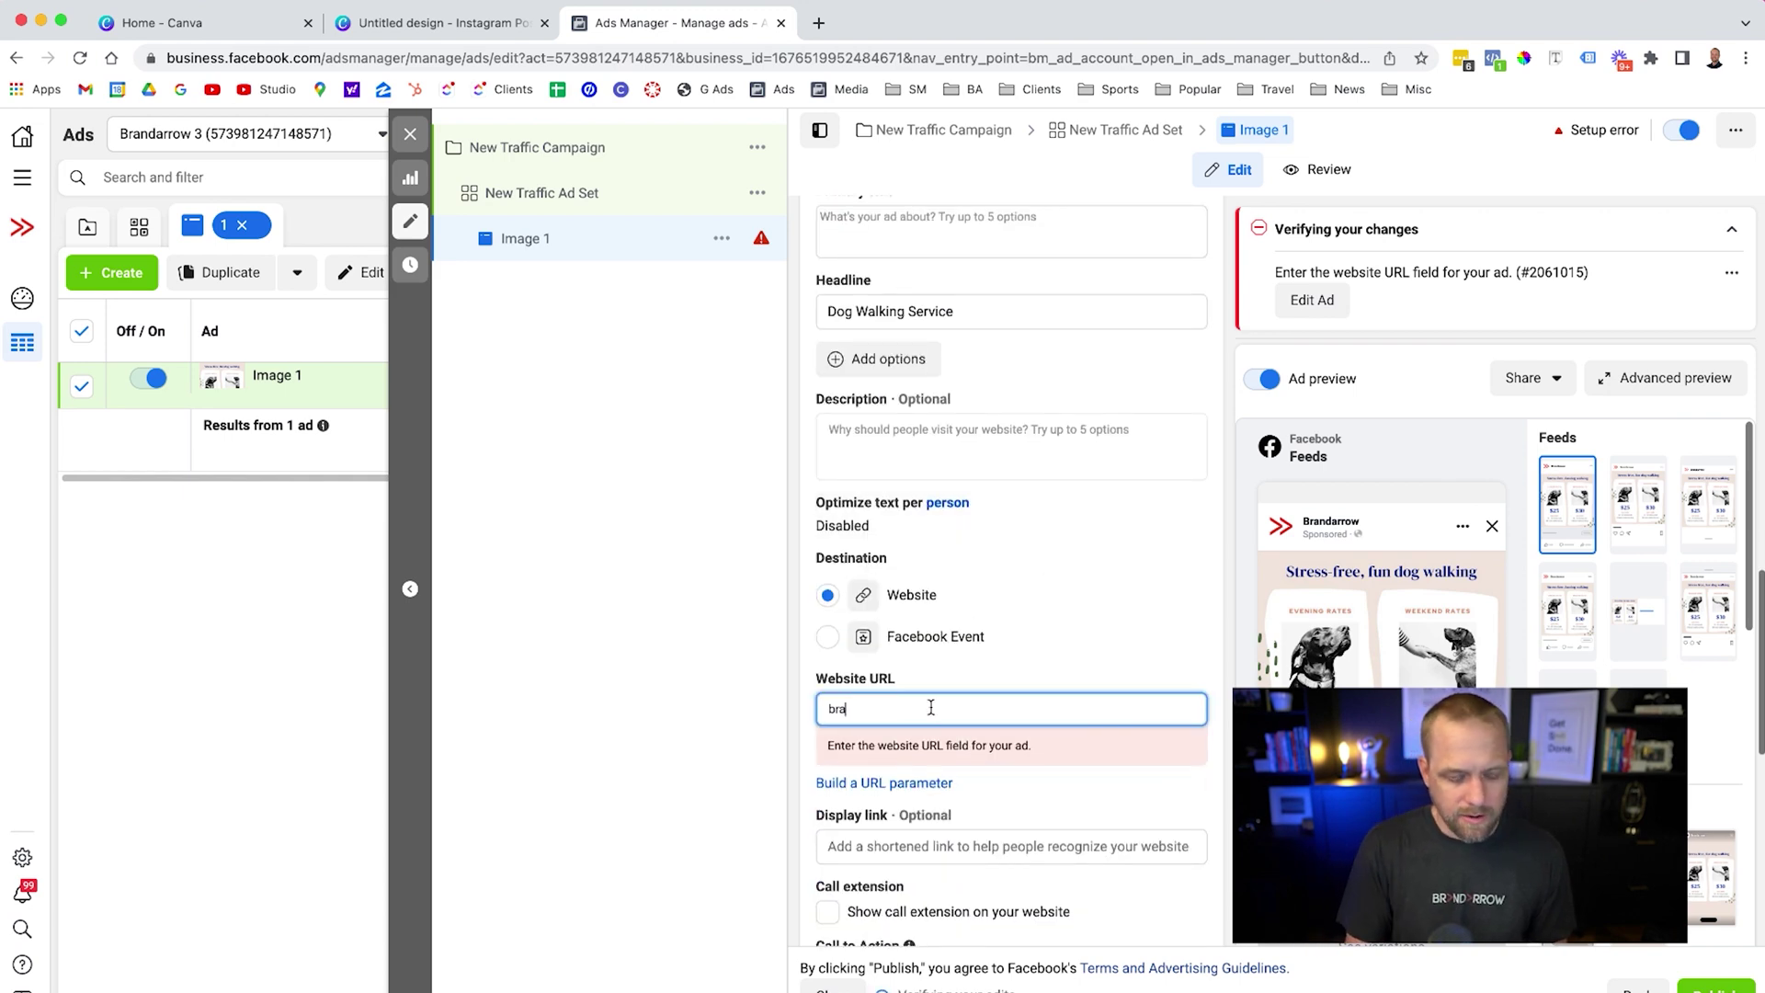
{"action": "type", "text": "ndarrow.co"}
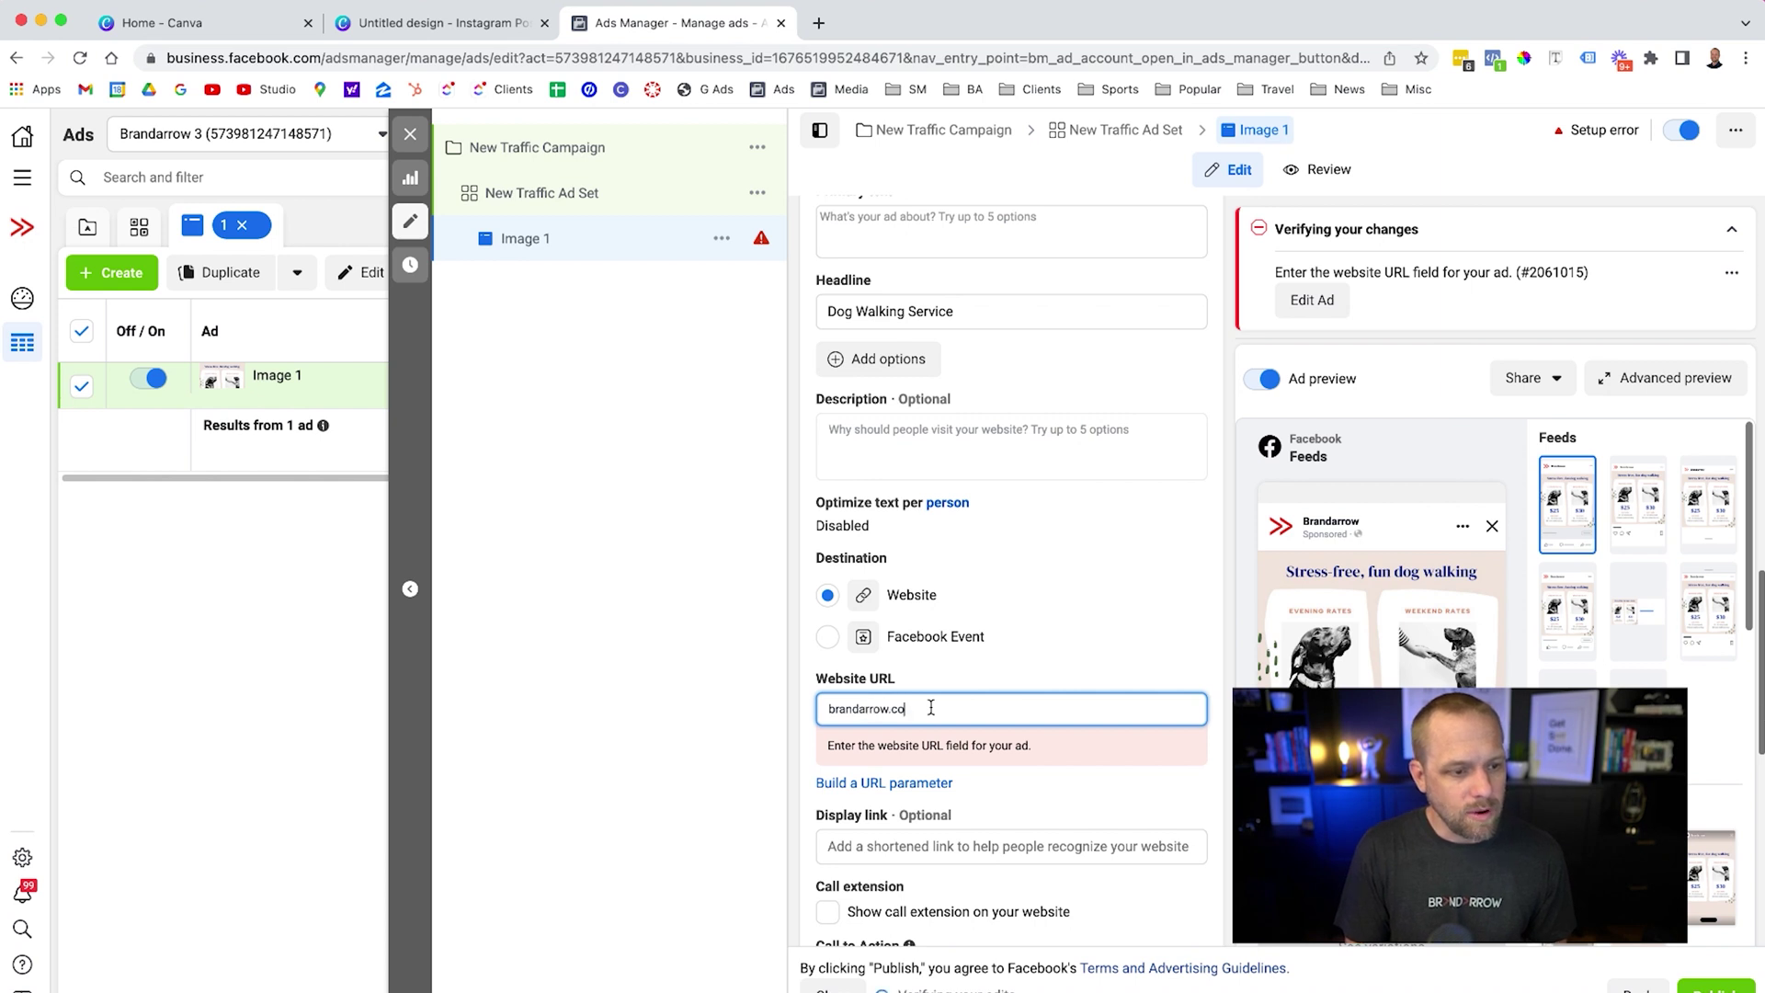
{"action": "type", "text": "m"}
{"action": "left_click", "coordinate": [1072, 774]}
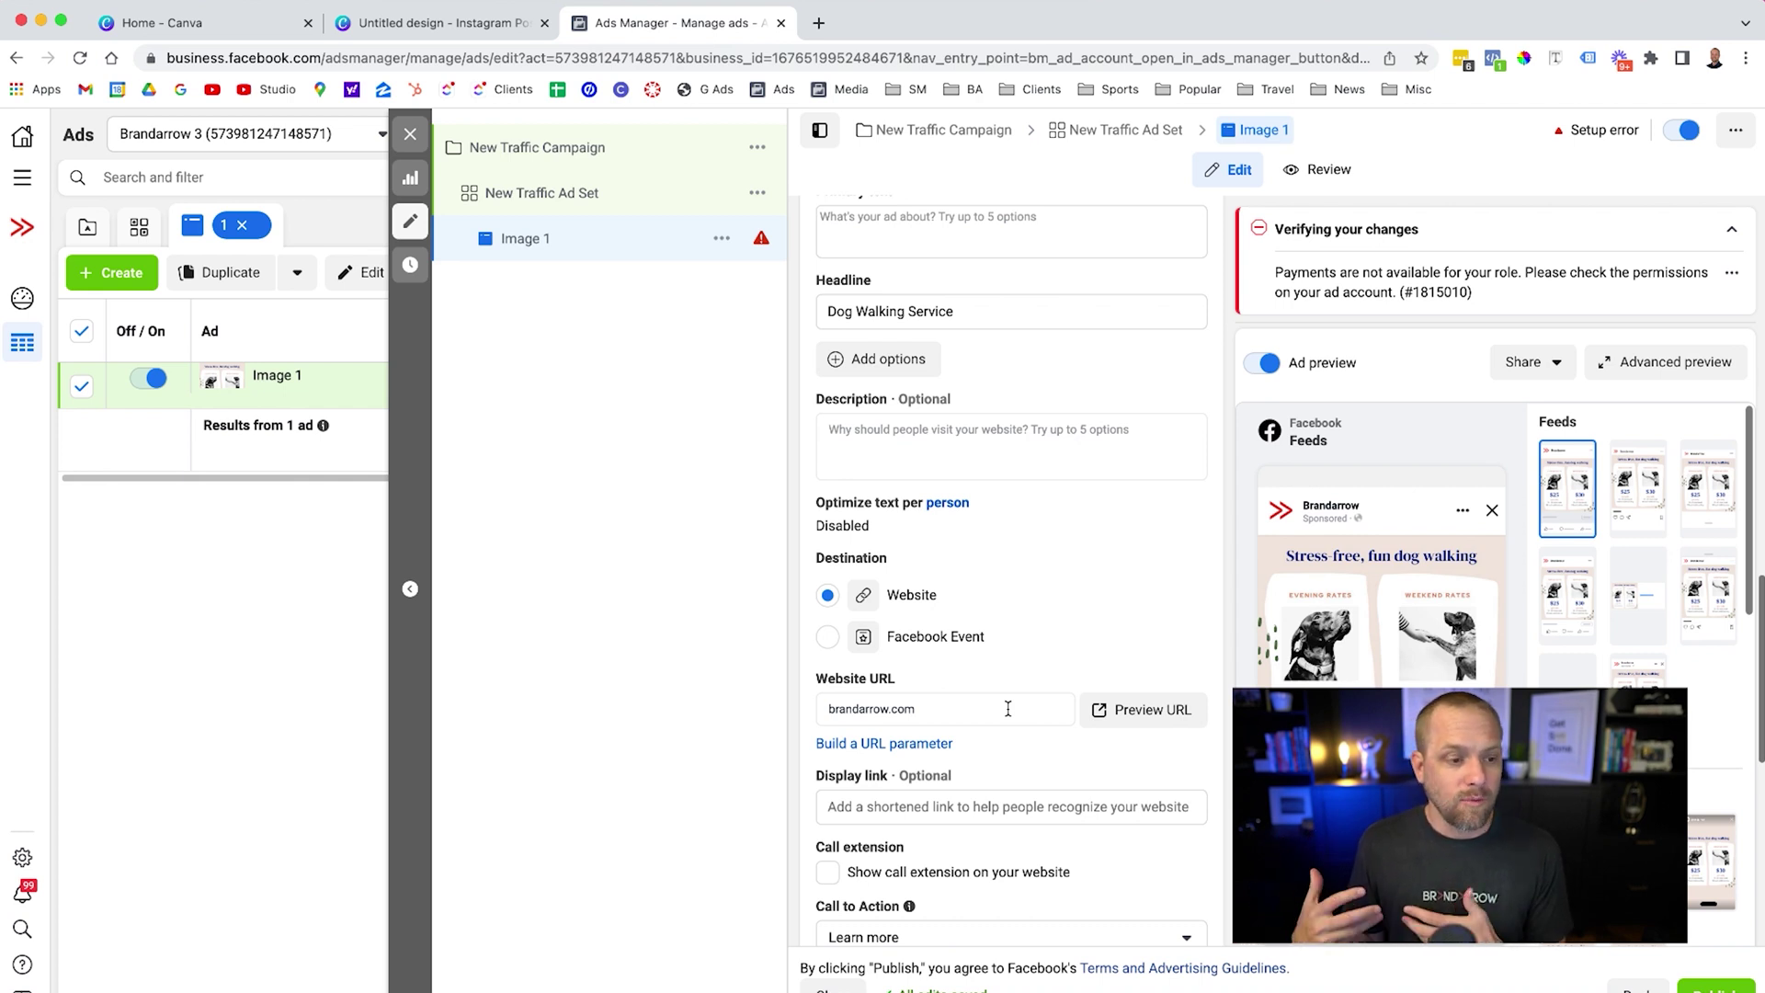
Leave the ad description field blank.
{"action": "scroll", "coordinate": [1009, 713], "scroll_direction": "down", "scroll_amount": 5}
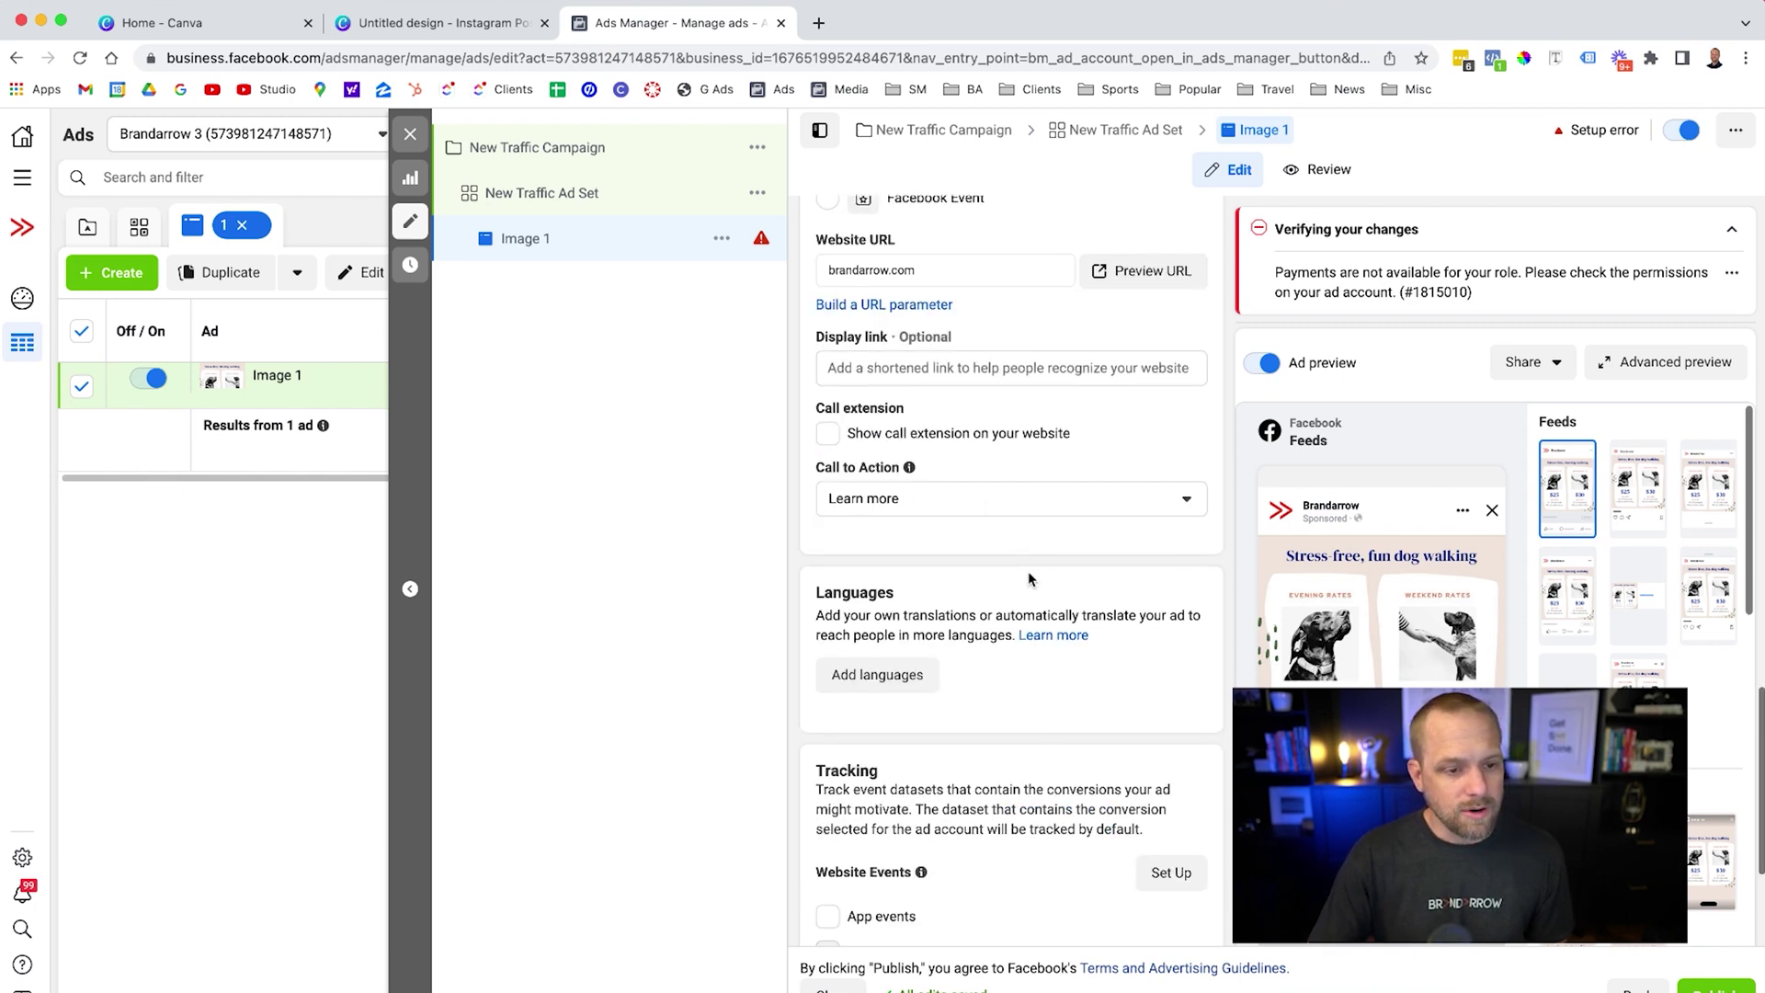
{"action": "scroll", "coordinate": [1028, 572], "scroll_direction": "down", "scroll_amount": 4}
{"action": "scroll", "coordinate": [1027, 572], "scroll_direction": "up", "scroll_amount": 7}
{"action": "scroll", "coordinate": [1027, 575], "scroll_direction": "up", "scroll_amount": 2}
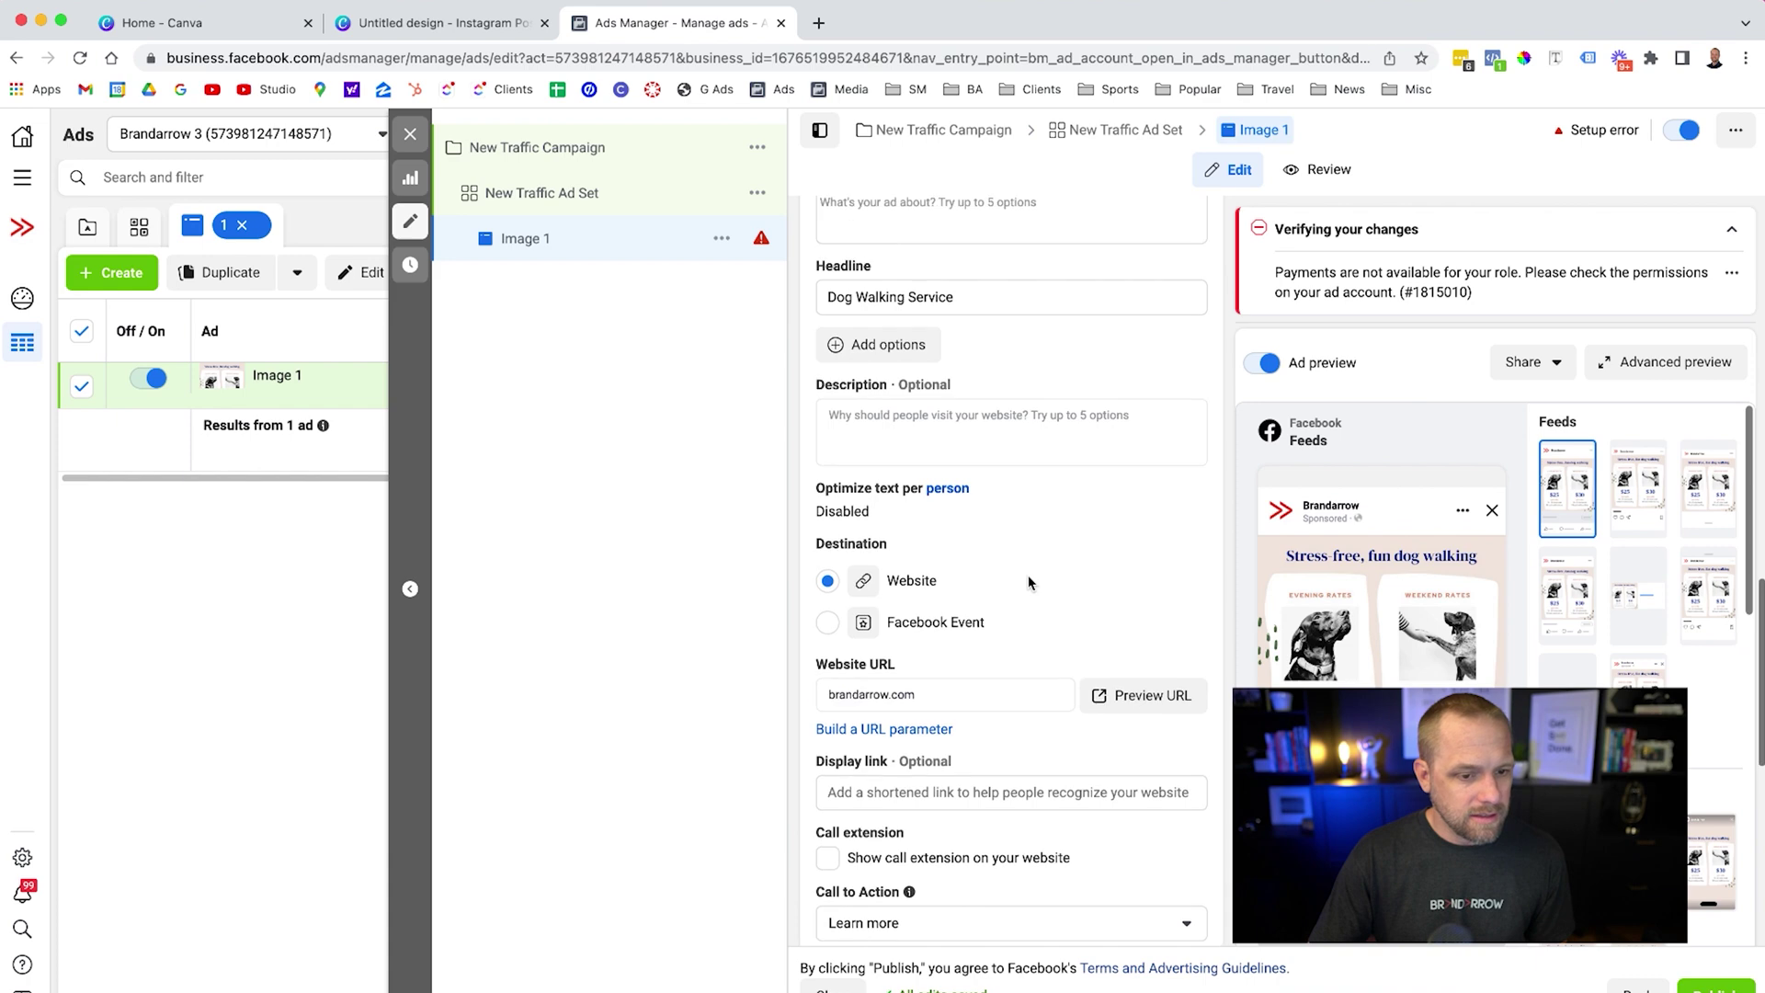
{"action": "scroll", "coordinate": [1028, 575], "scroll_direction": "down", "scroll_amount": 2}
{"action": "scroll", "coordinate": [1027, 576], "scroll_direction": "down", "scroll_amount": 3}
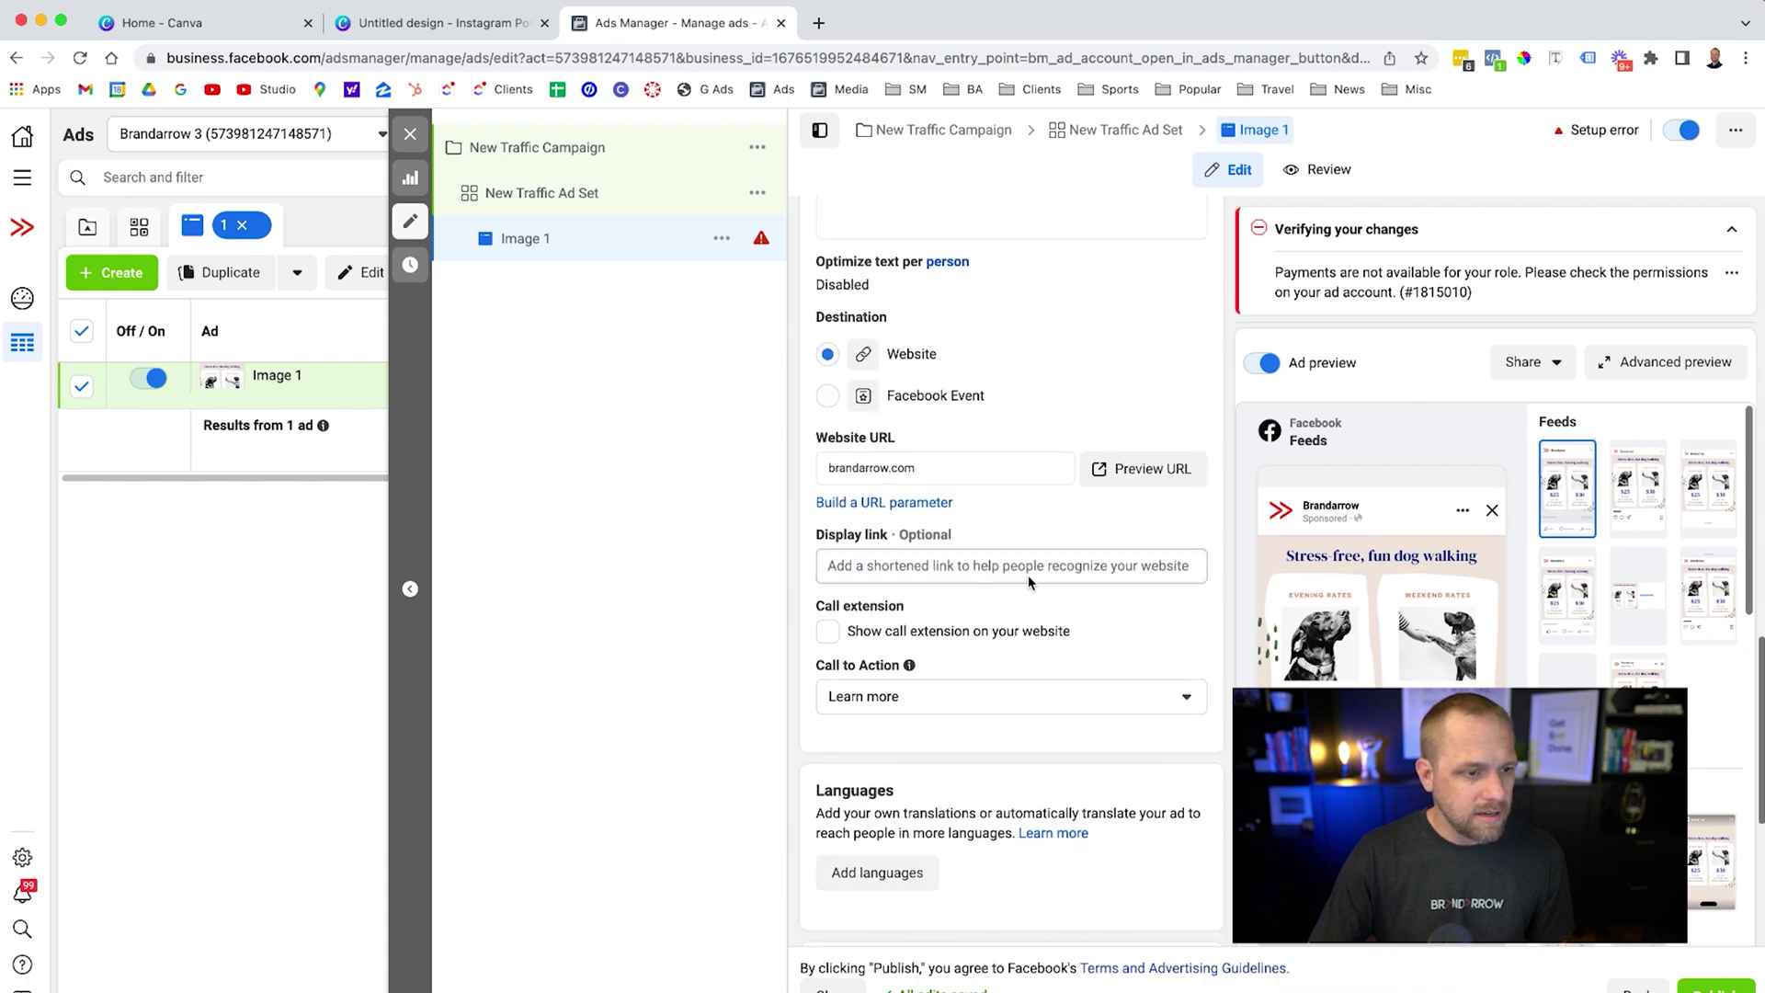
{"action": "scroll", "coordinate": [1028, 572], "scroll_direction": "up", "scroll_amount": 6}
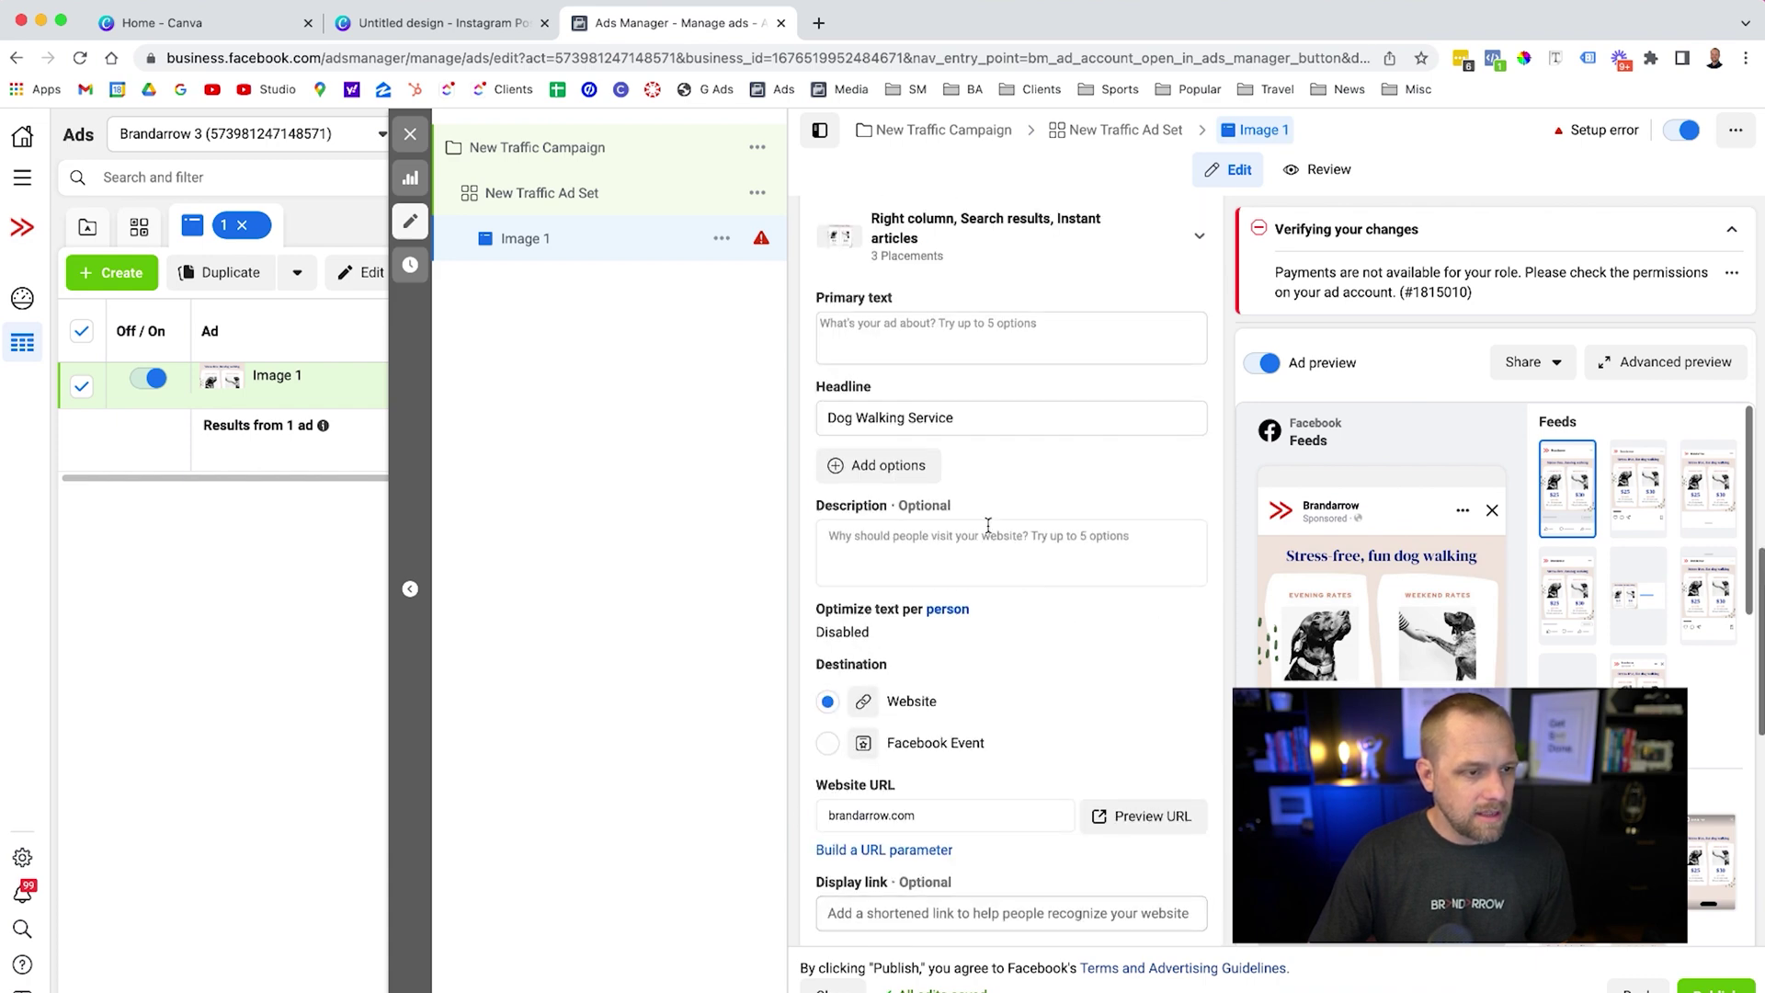
{"action": "left_click", "coordinate": [879, 543]}
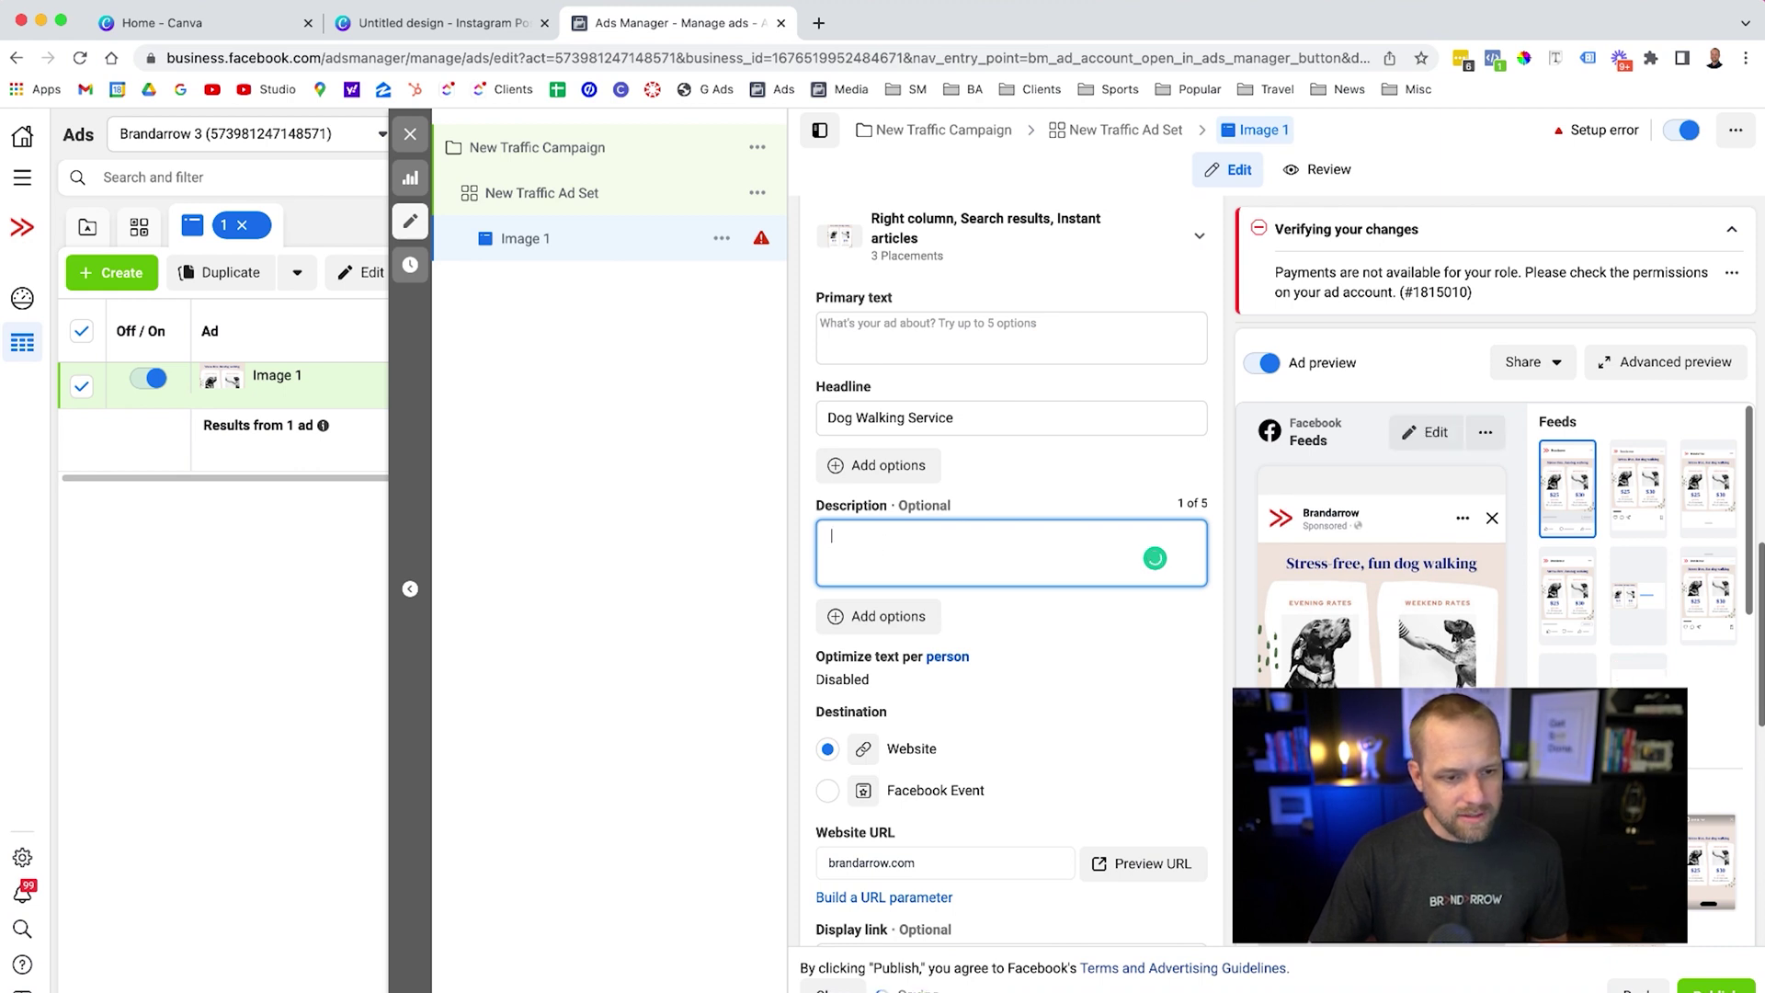
{"action": "left_click", "coordinate": [1228, 722]}
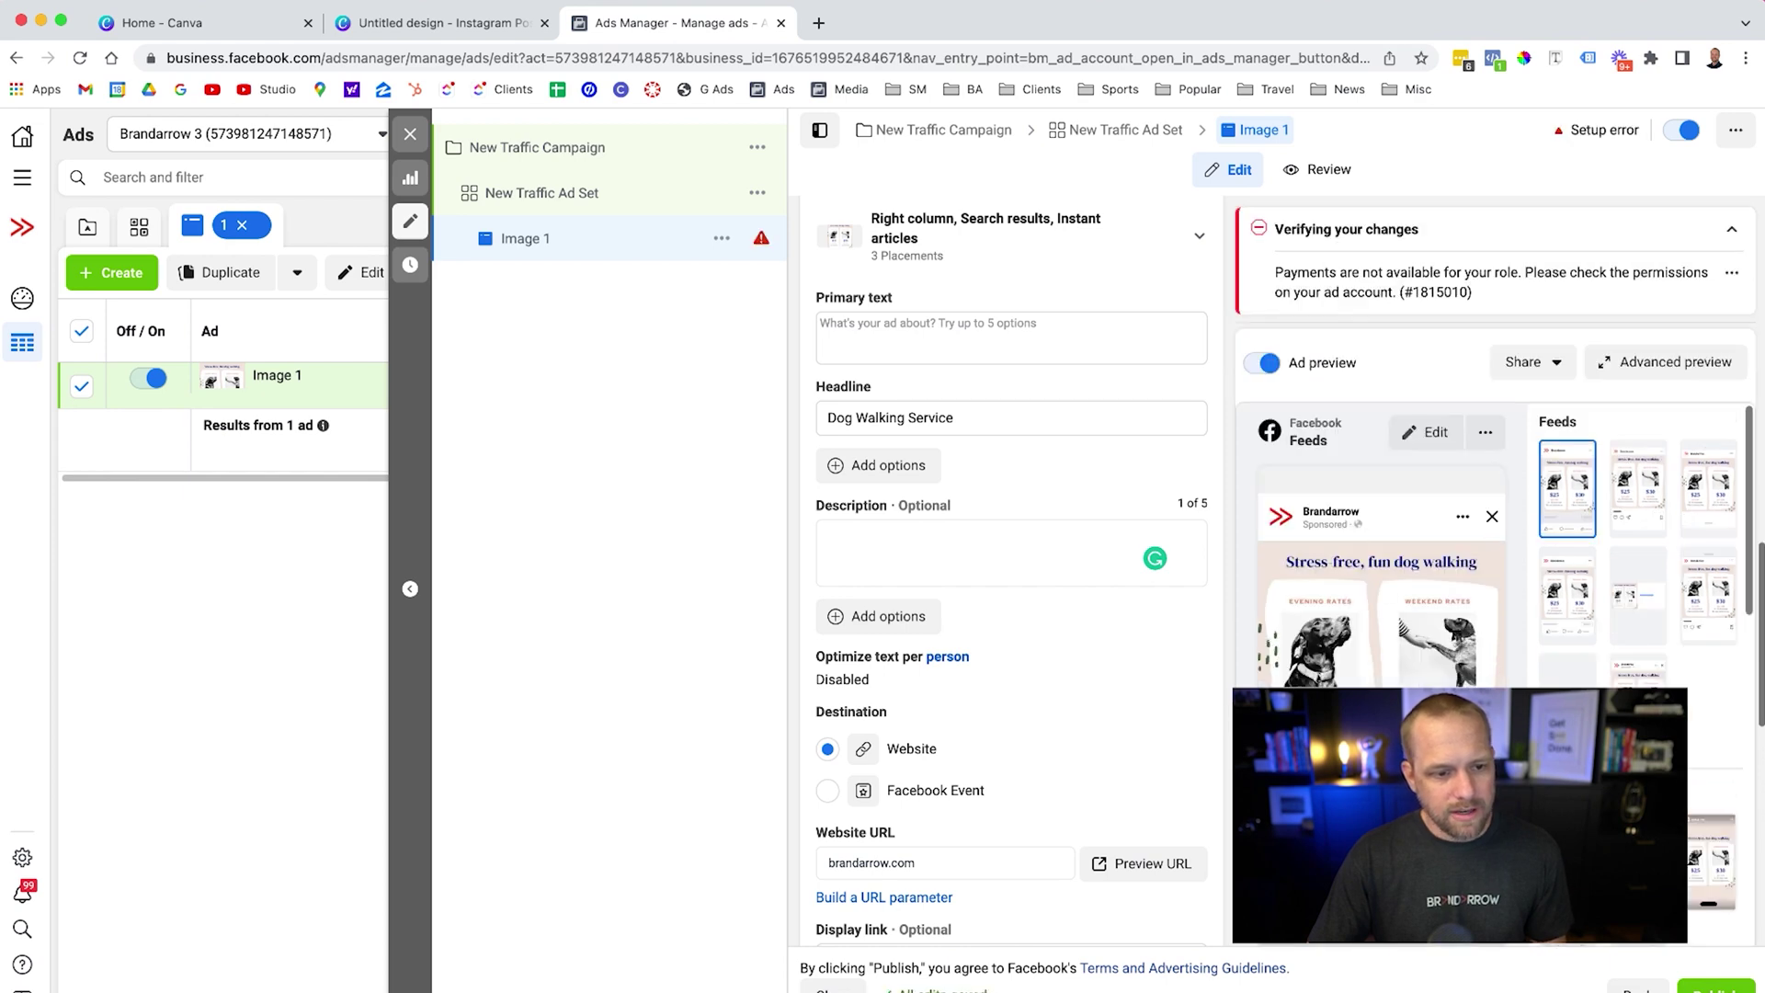
{"action": "scroll", "coordinate": [1083, 657], "scroll_direction": "down", "scroll_amount": 10}
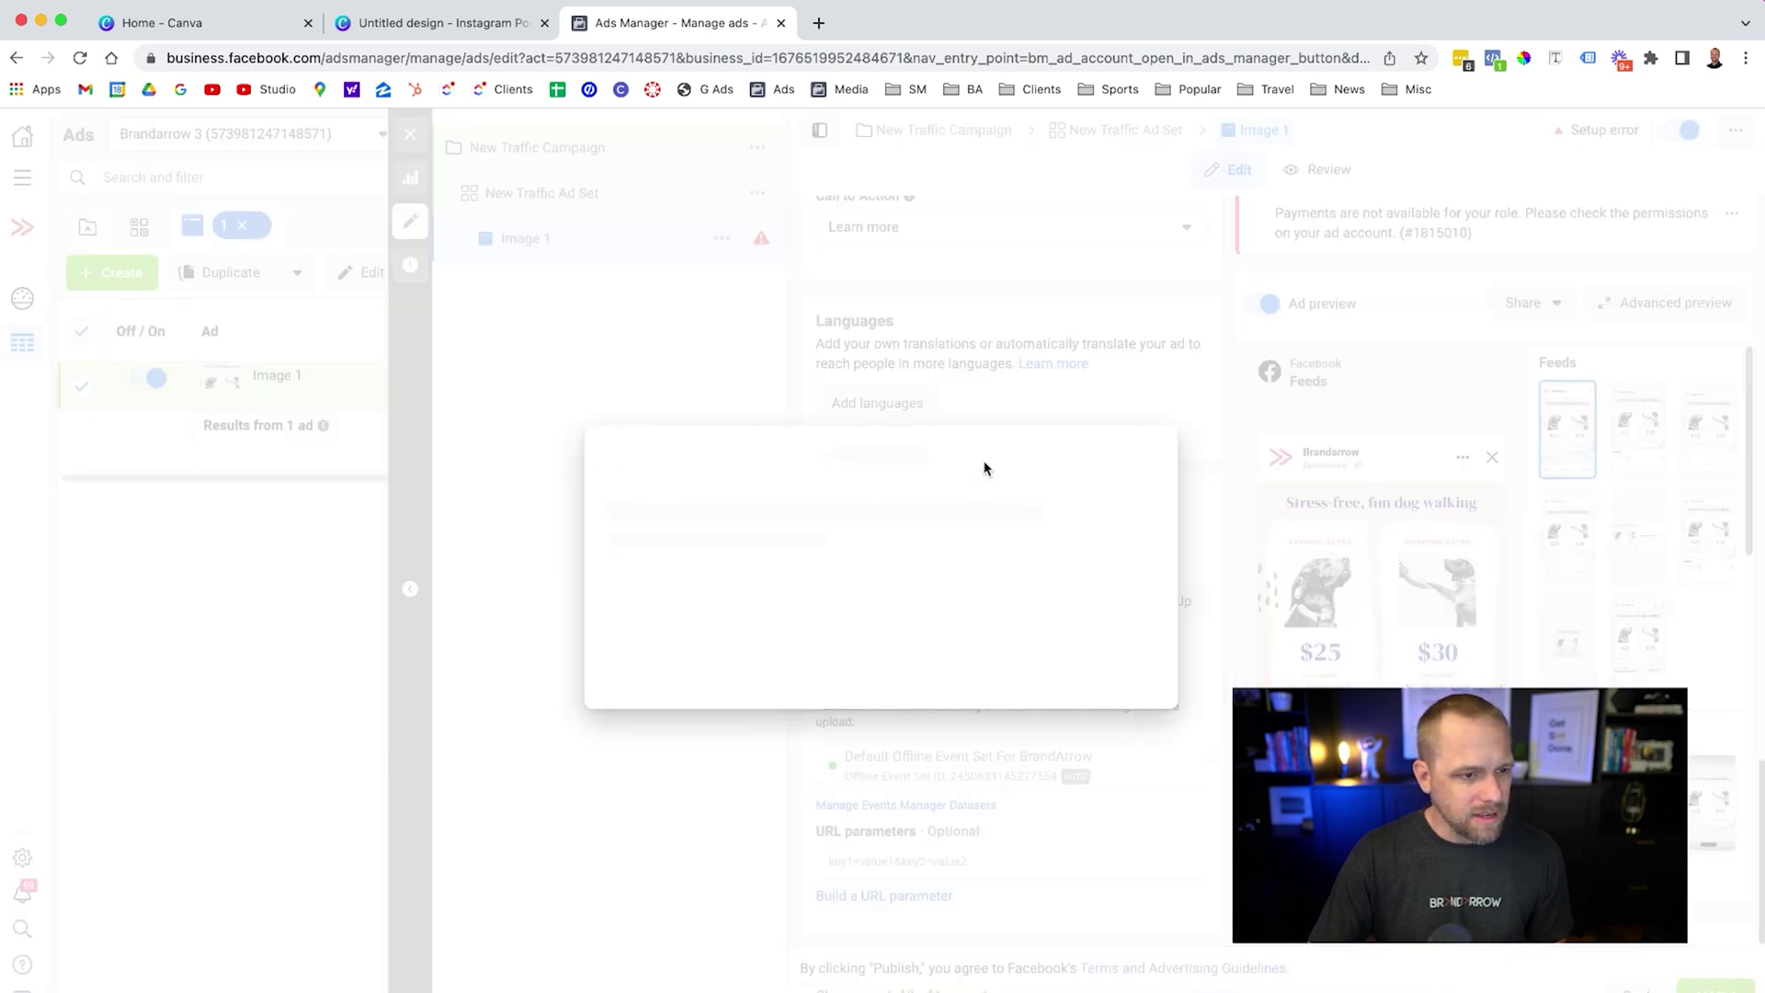
Dismiss the payment prompt and duplicate the Image 1 ad with 7 copies.
{"action": "left_click", "coordinate": [1143, 347]}
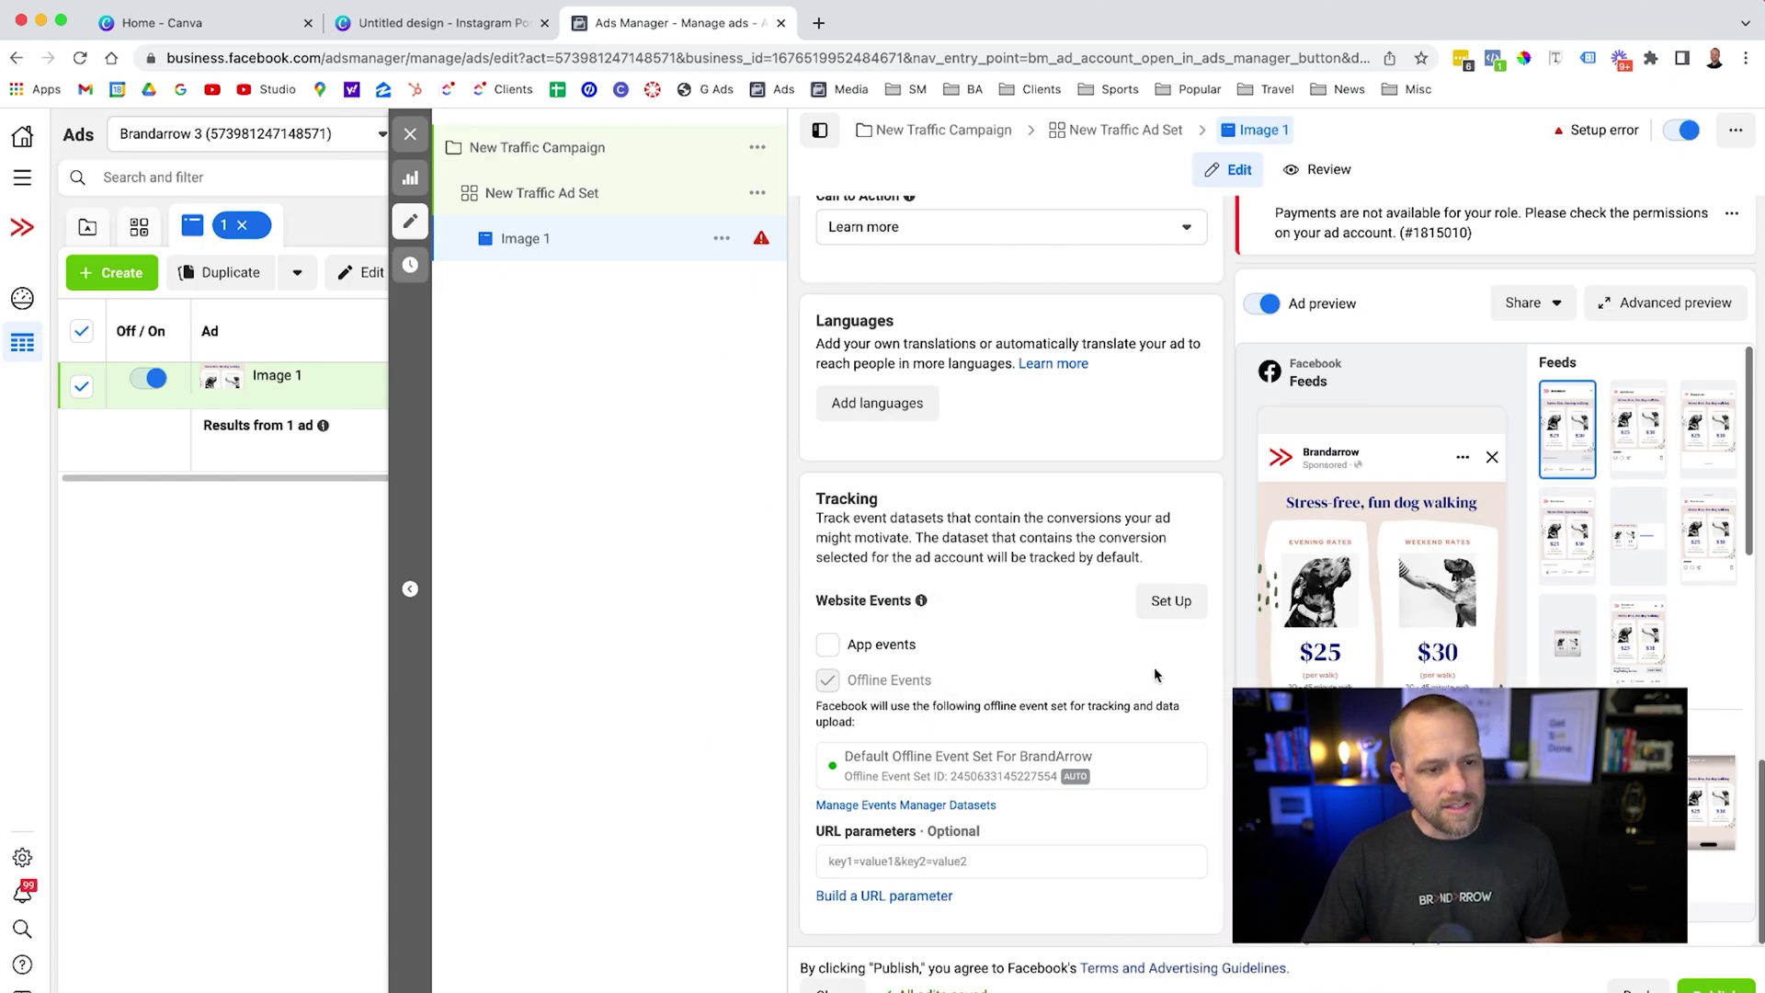
{"action": "left_click", "coordinate": [722, 238]}
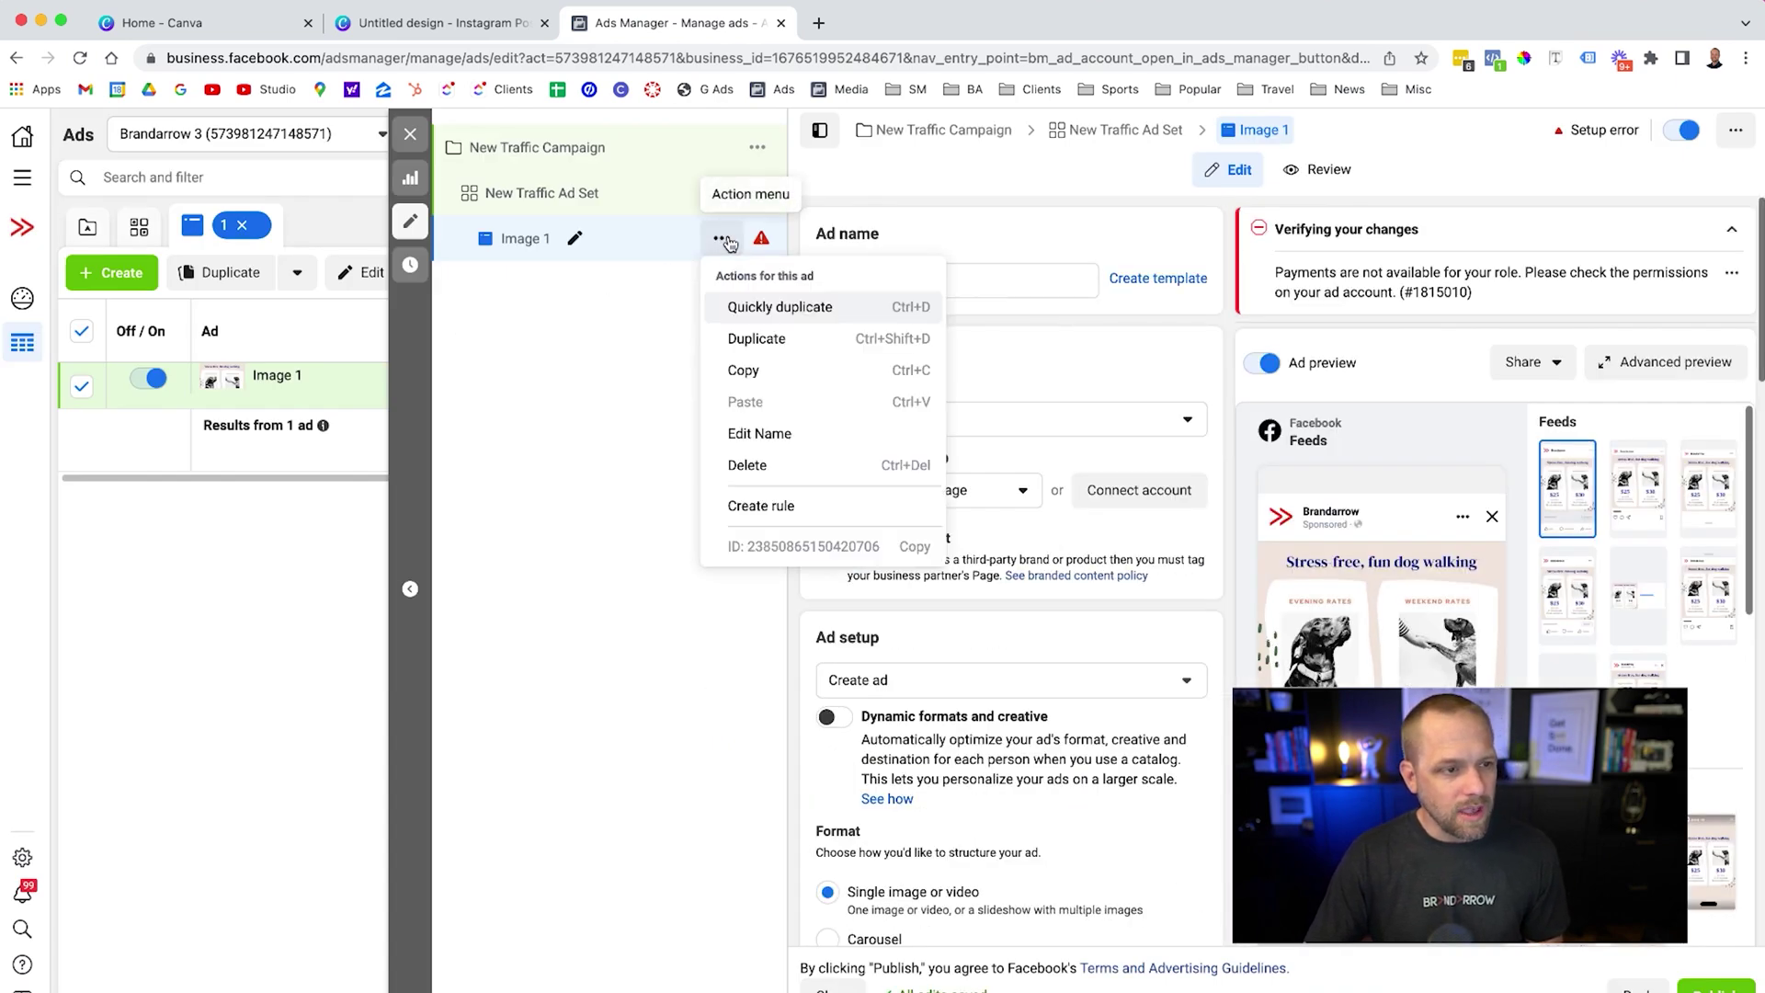
{"action": "left_click", "coordinate": [814, 339]}
{"action": "left_click", "coordinate": [1144, 595]}
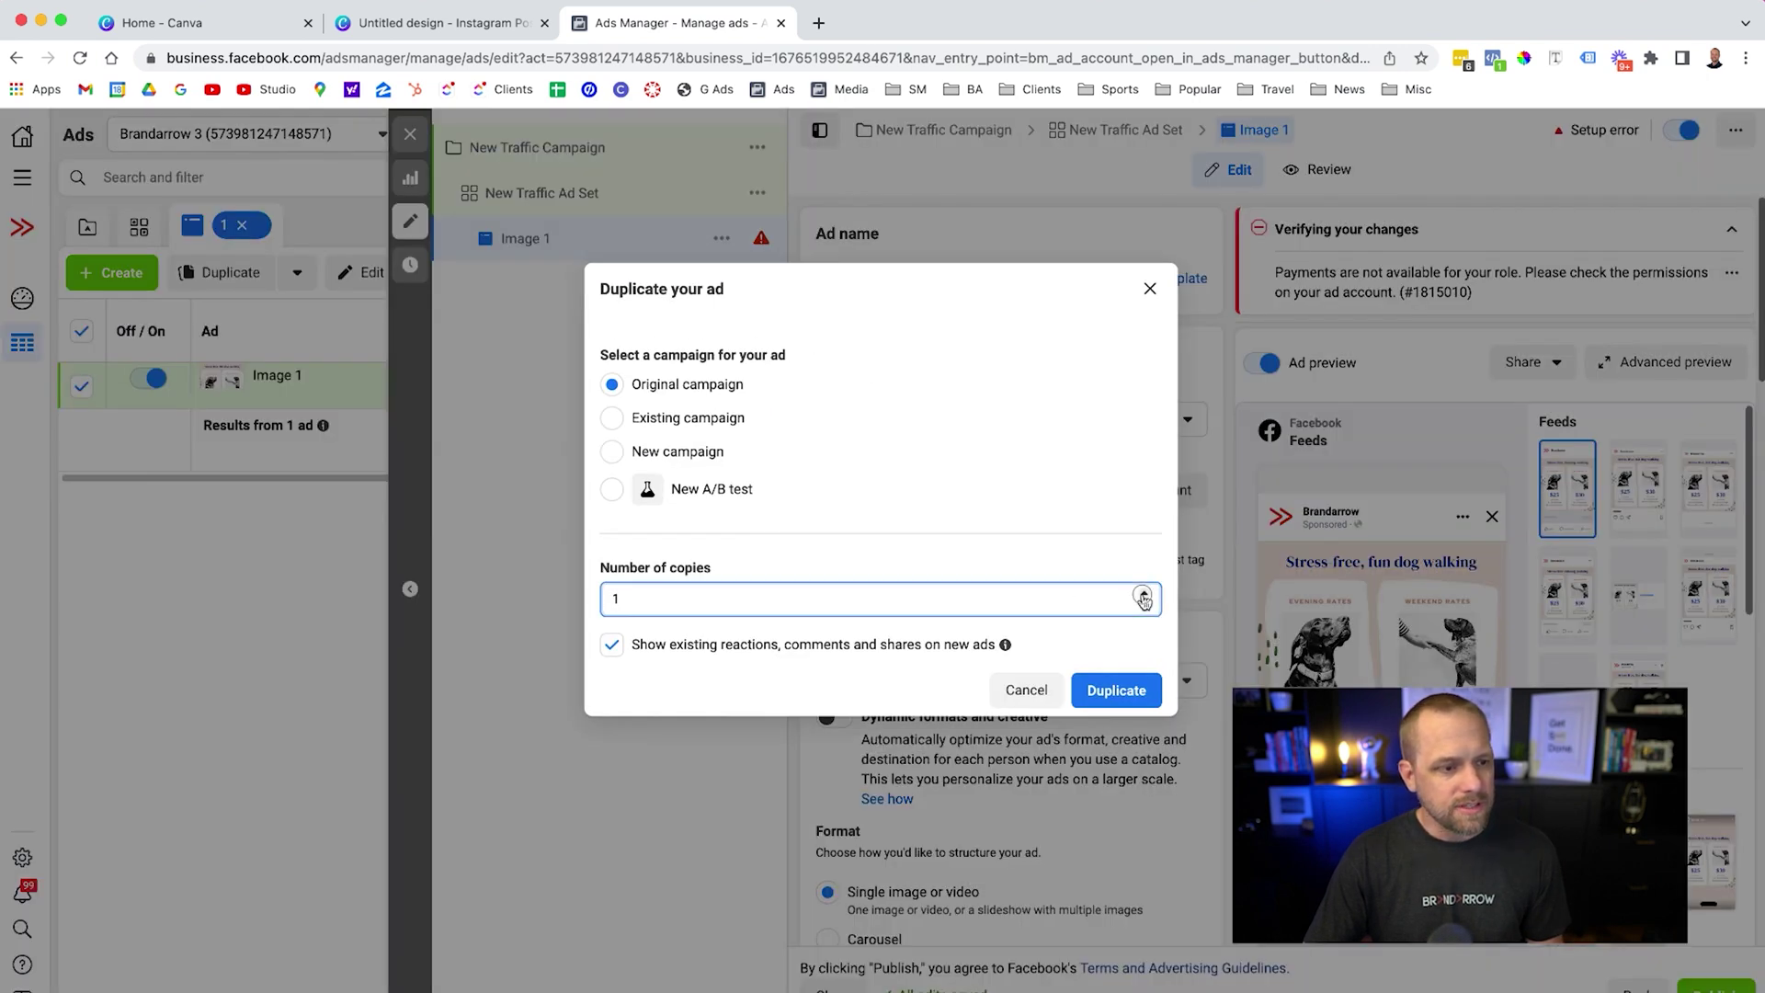
{"action": "left_click", "coordinate": [1143, 595]}
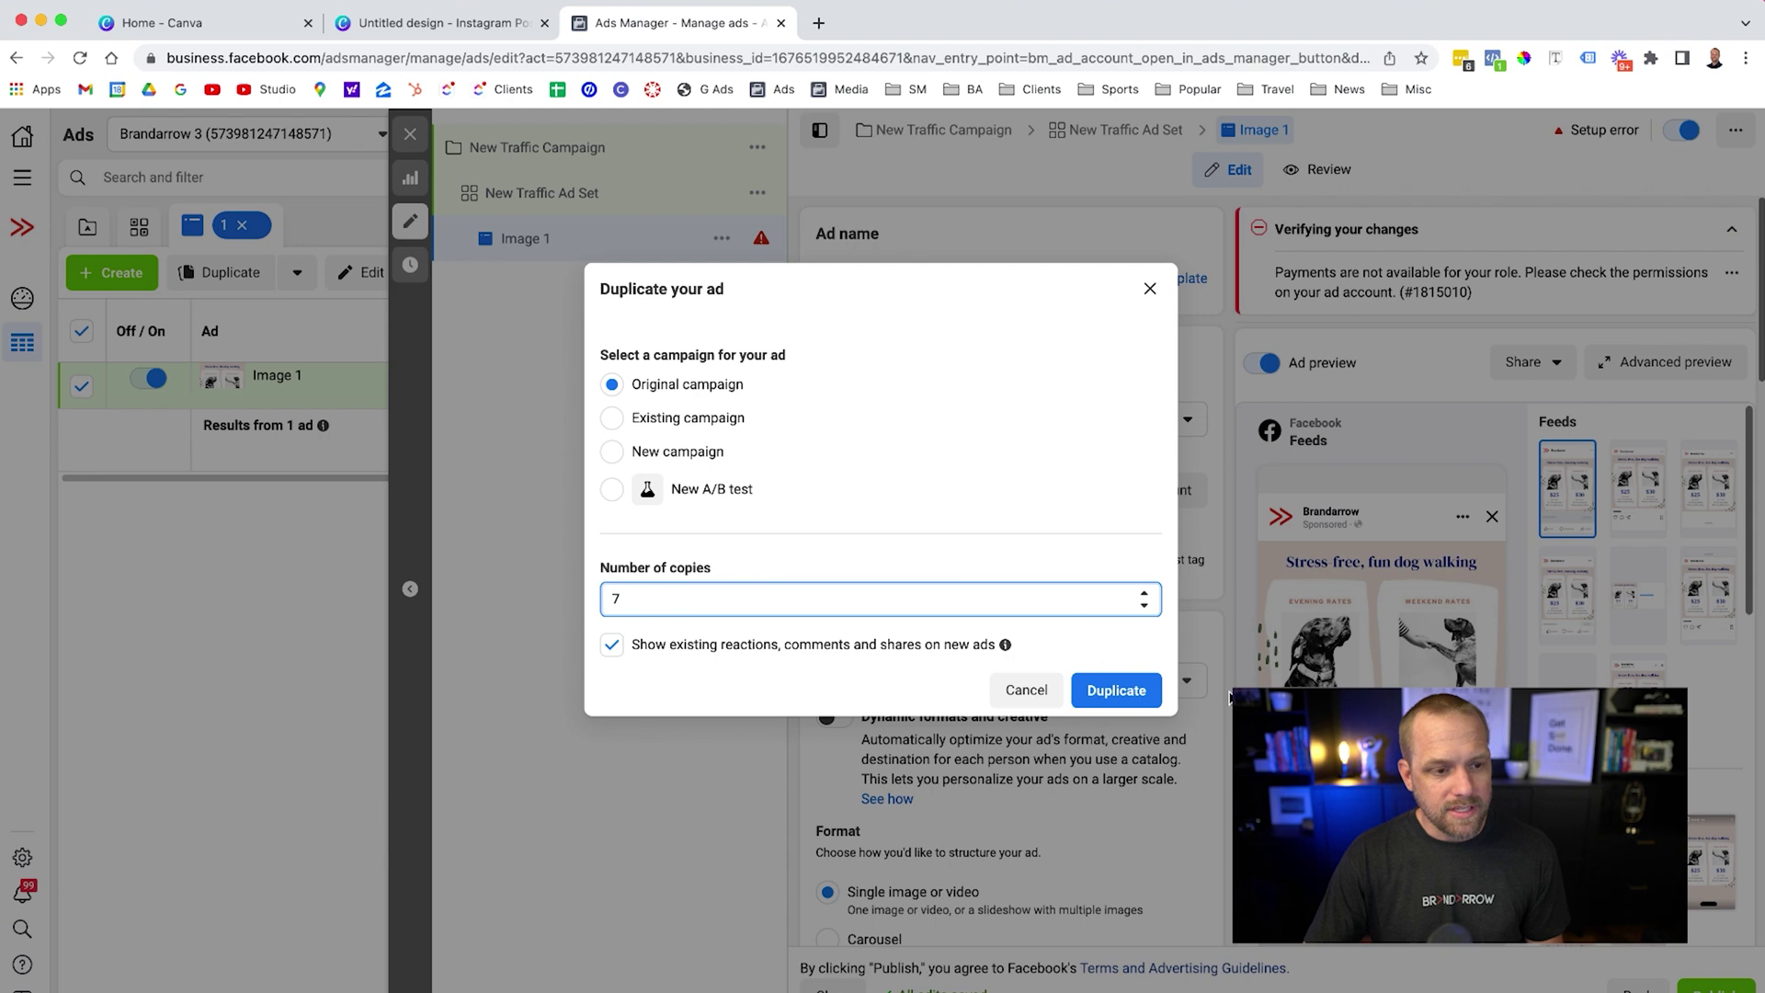
{"action": "left_click", "coordinate": [1116, 690]}
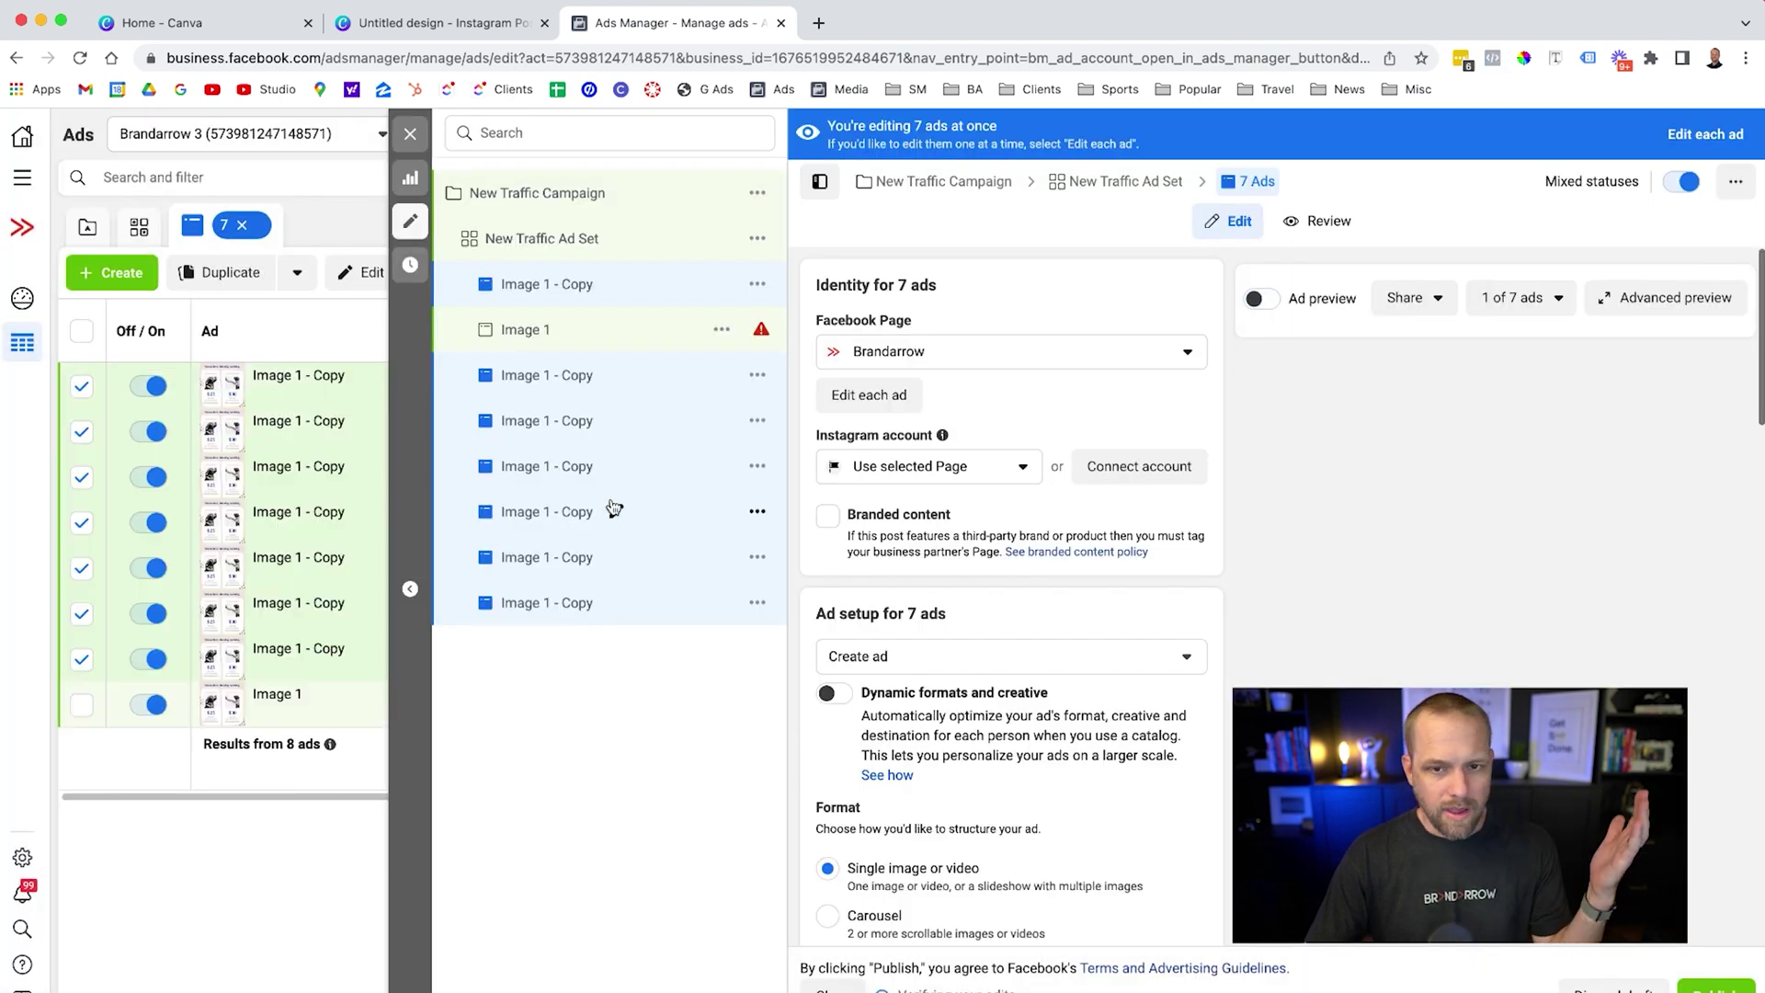
Rename two 'Image 1 - Copy' ads to 'Image 2' and 'Image 3'.
{"action": "left_click", "coordinate": [614, 284]}
{"action": "left_click_drag", "start_coordinate": [552, 283], "coordinate": [704, 285]}
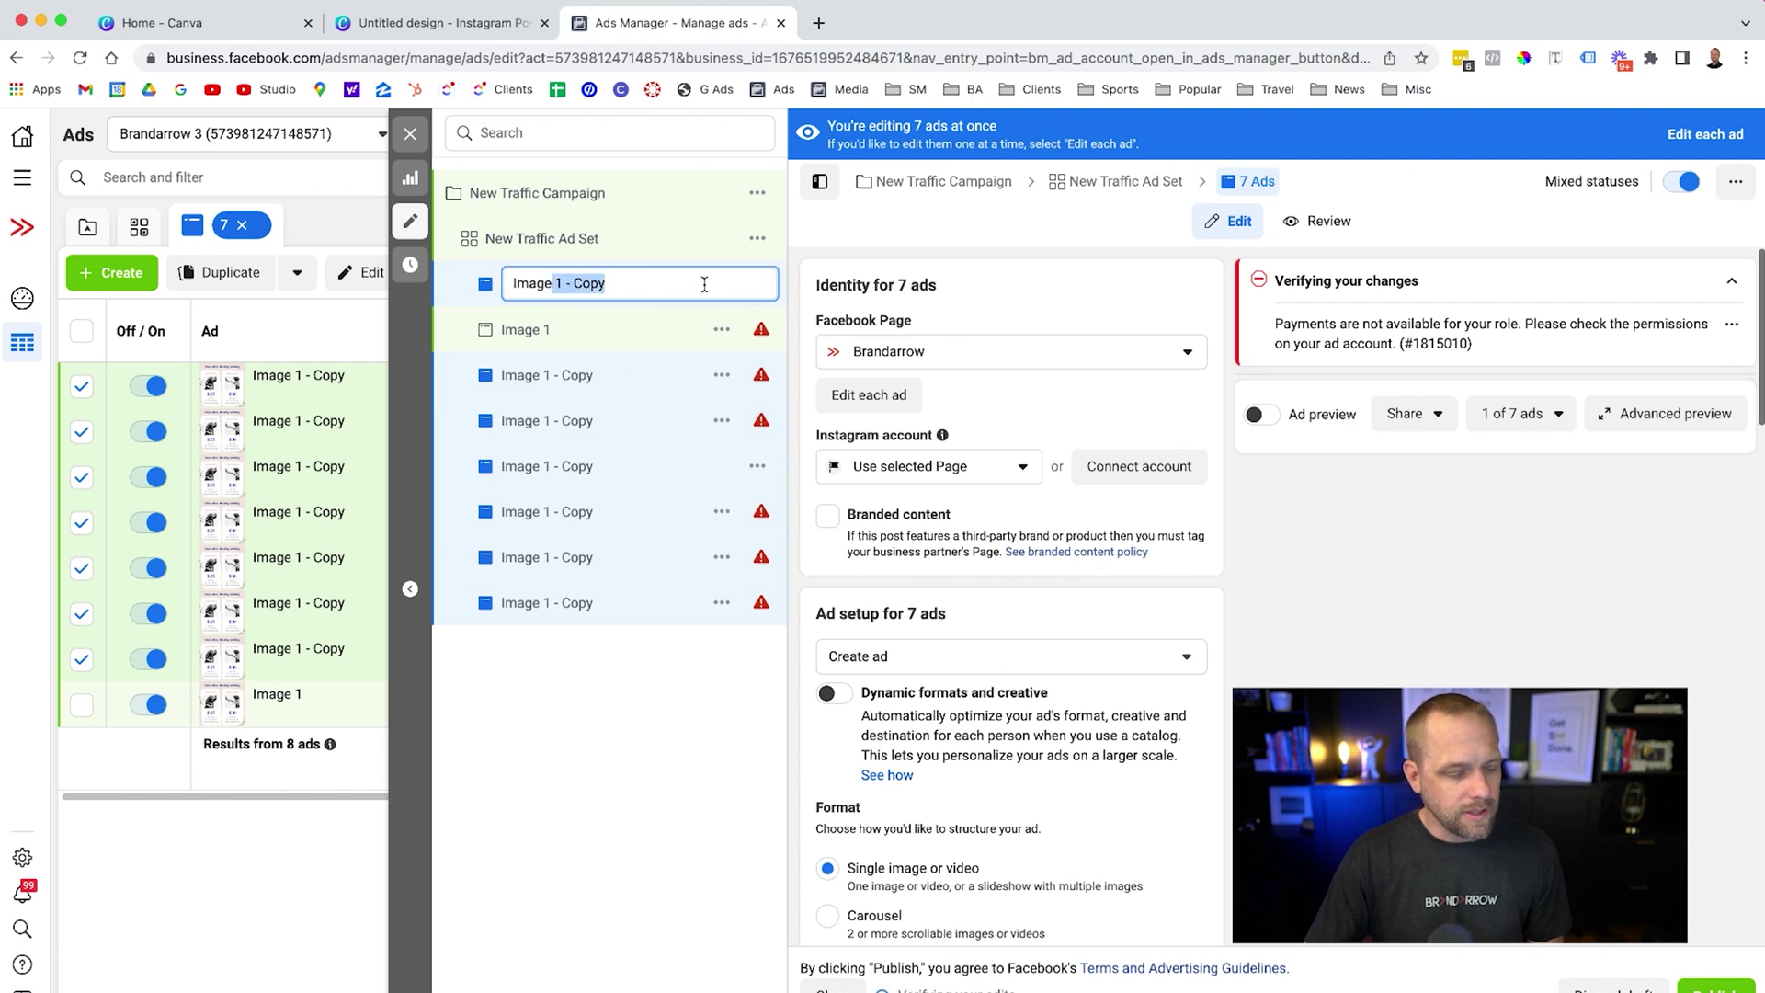
{"action": "key", "text": "BackSpace"}
{"action": "type", "text": "2"}
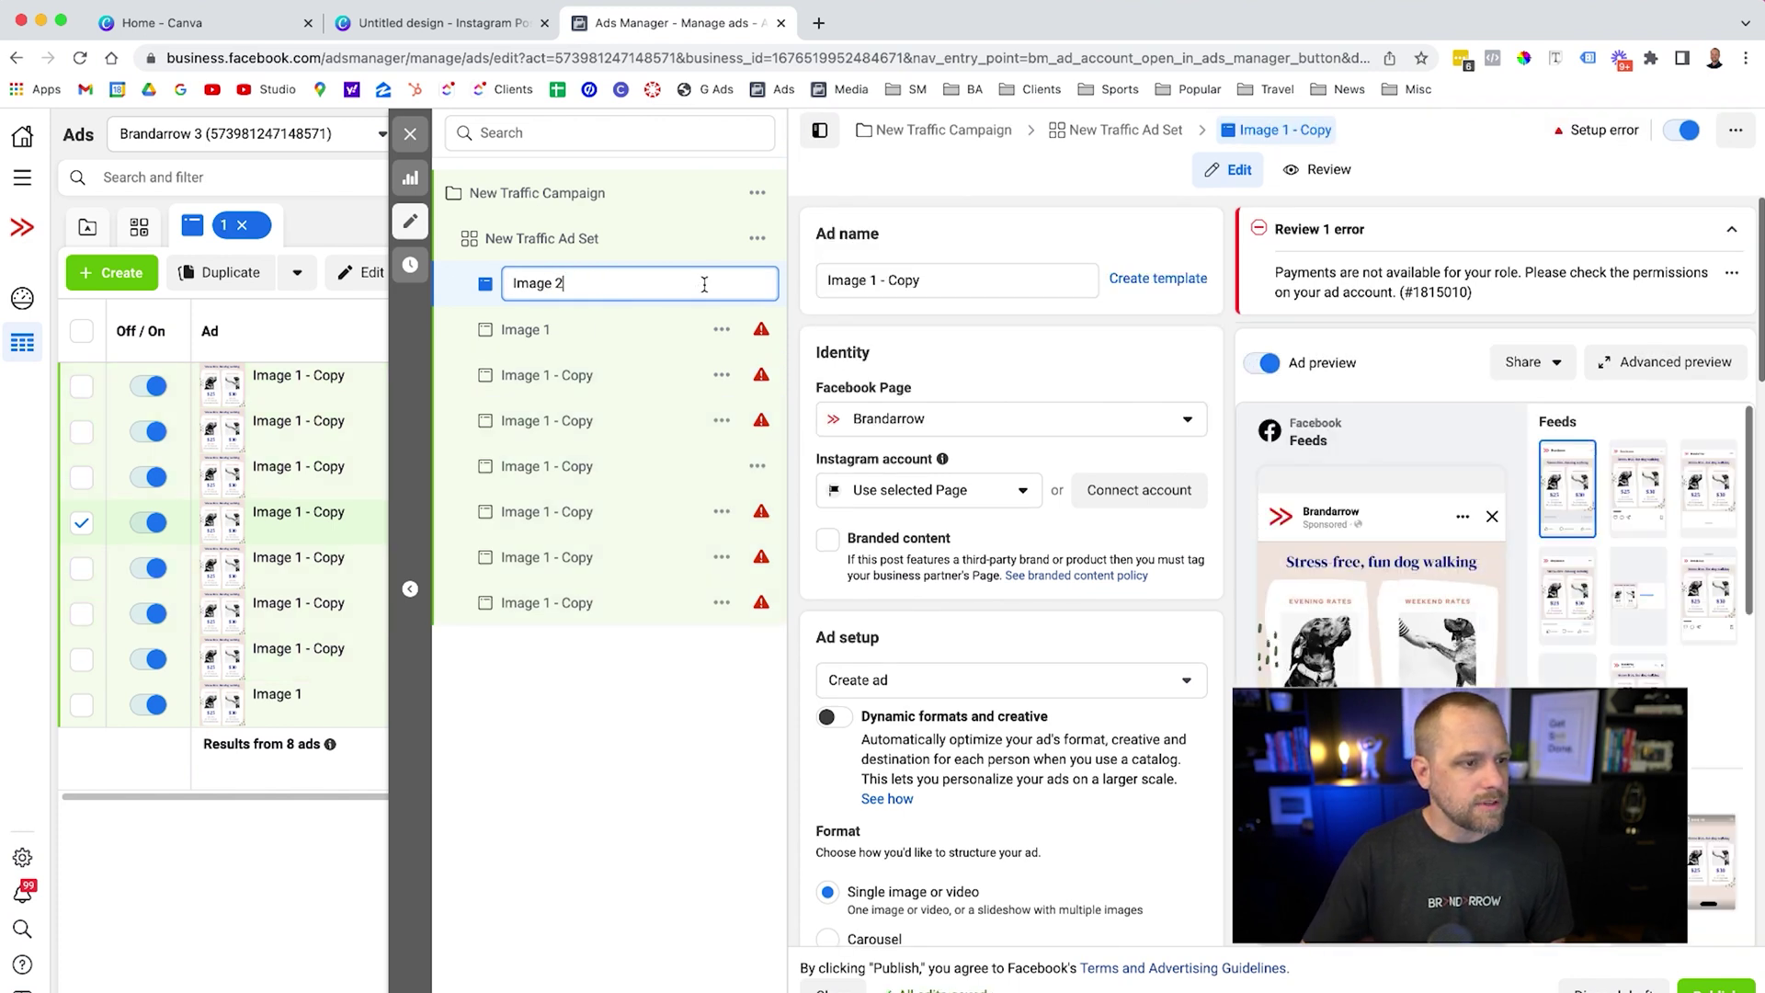
{"action": "key", "text": "Return"}
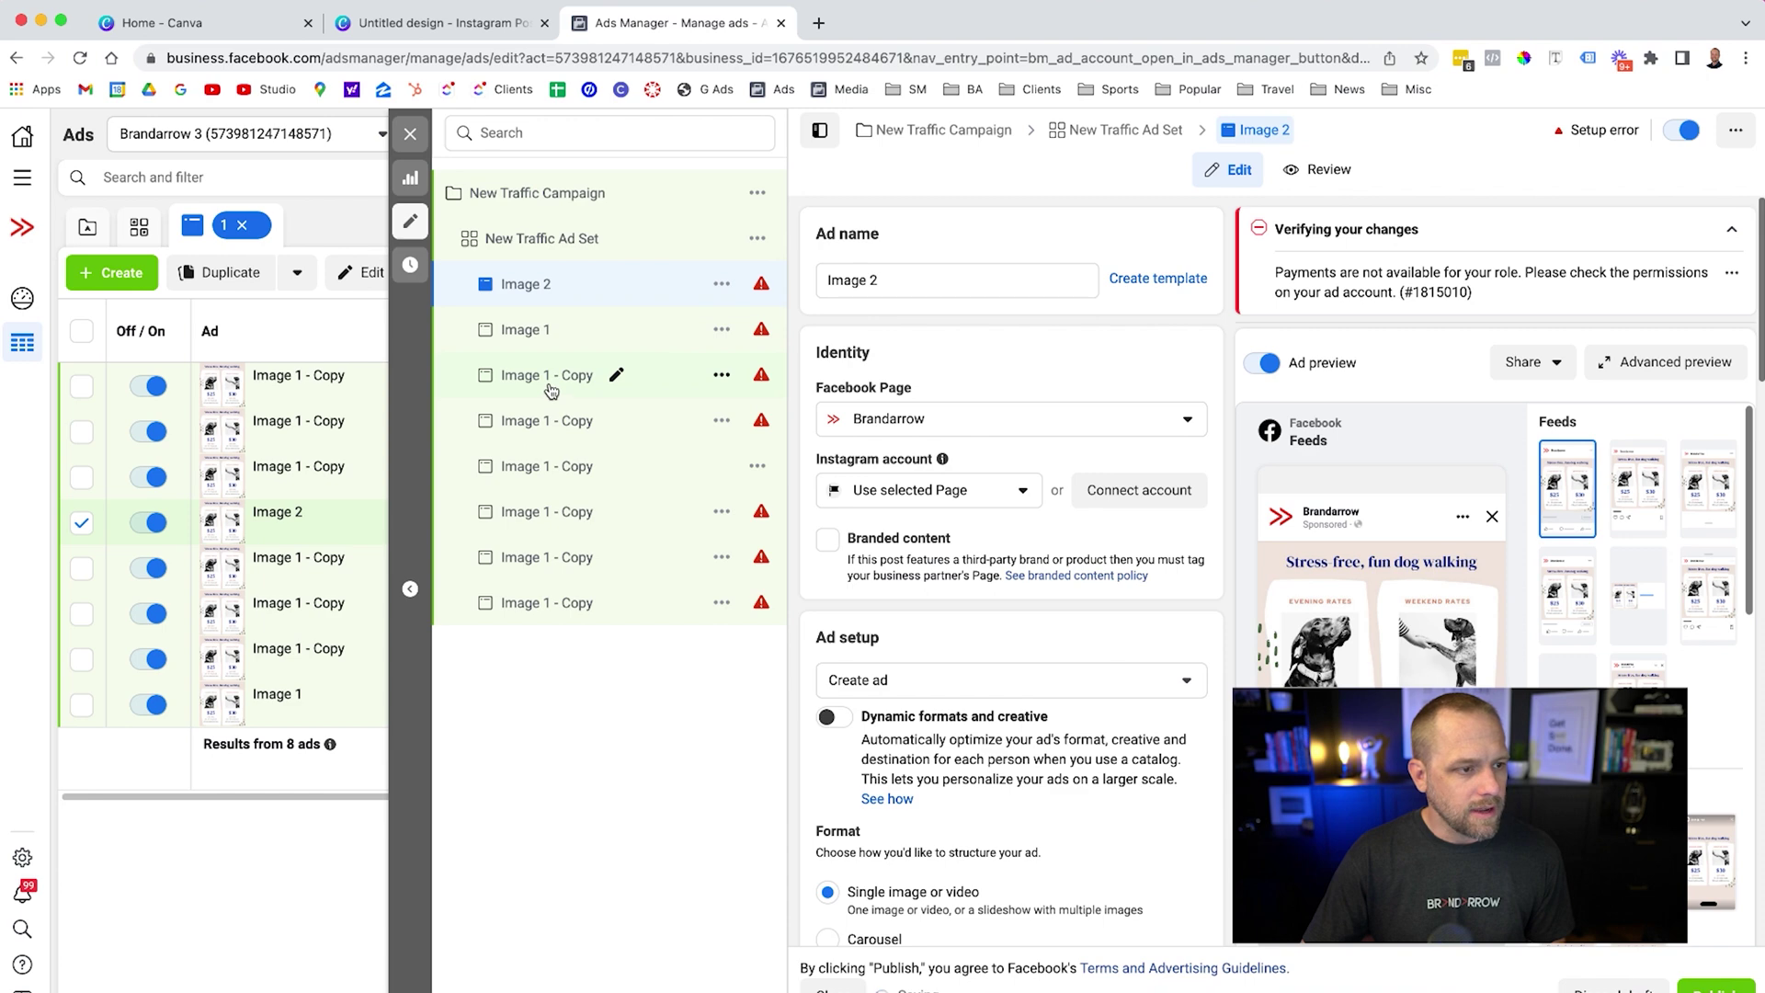
{"action": "left_click", "coordinate": [616, 374]}
{"action": "left_click_drag", "start_coordinate": [564, 374], "coordinate": [644, 378]}
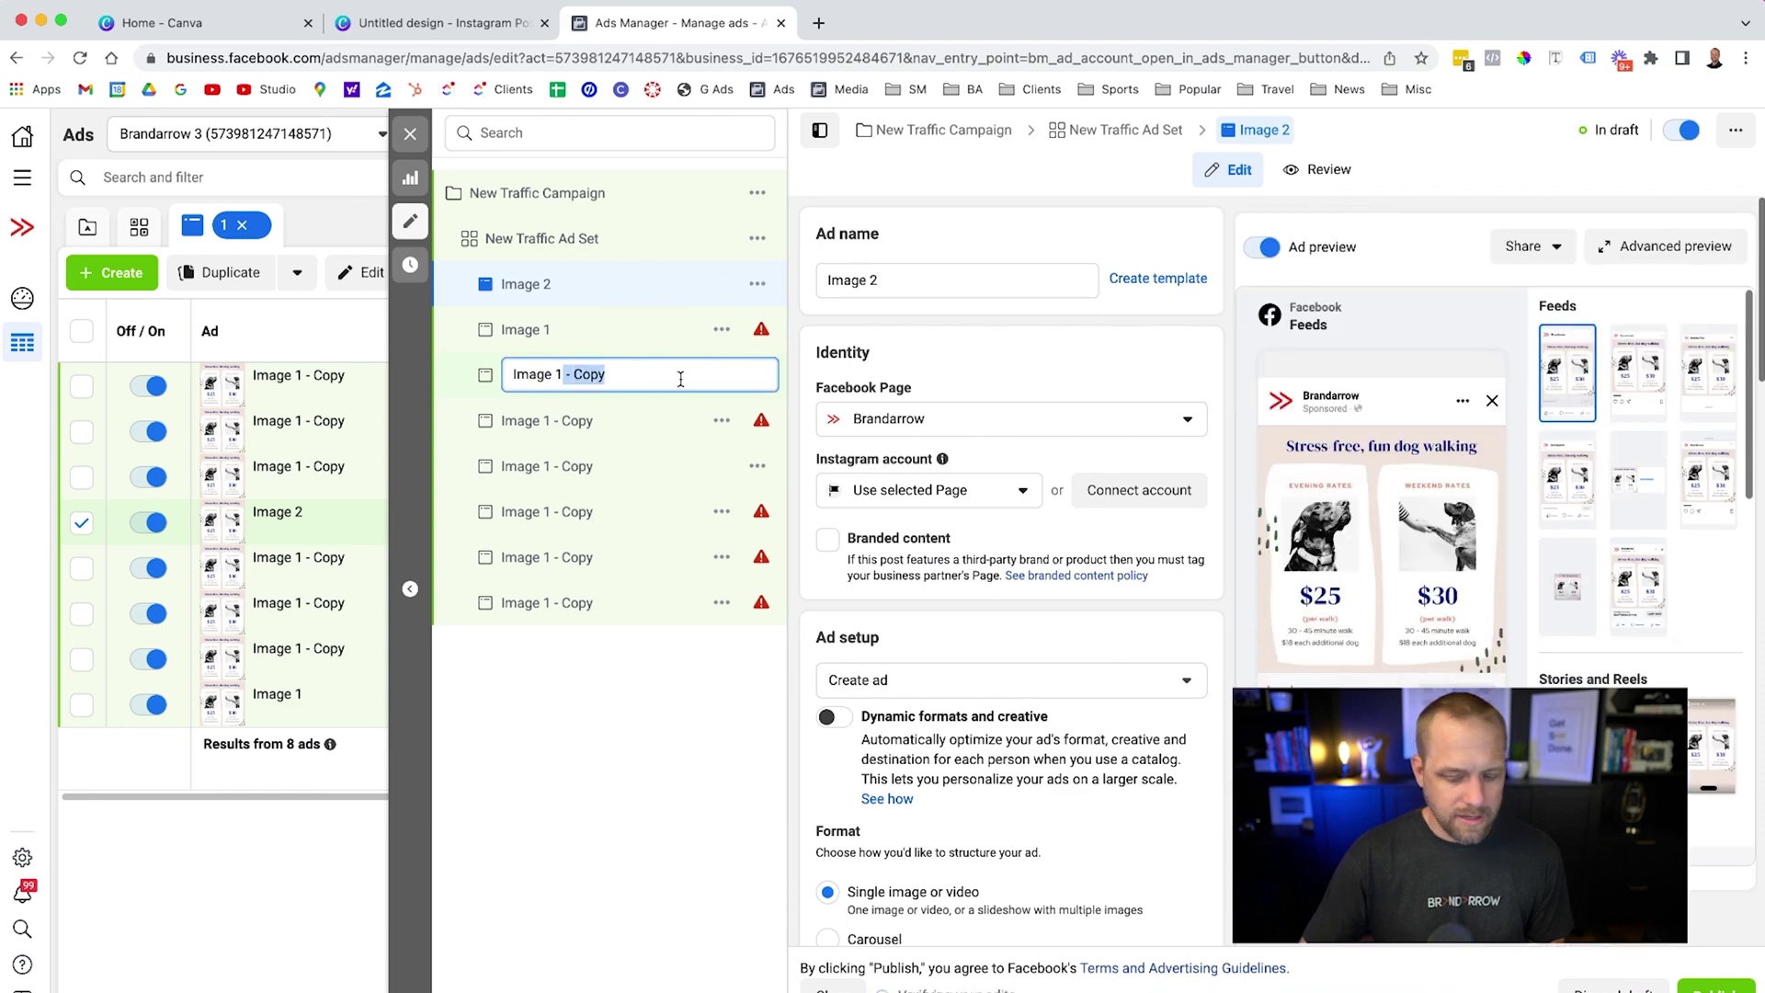
{"action": "key", "text": "BackSpace"}
{"action": "key", "text": "BackSpace"}
{"action": "key", "text": "BackSpace"}
{"action": "type", "text": "3"}
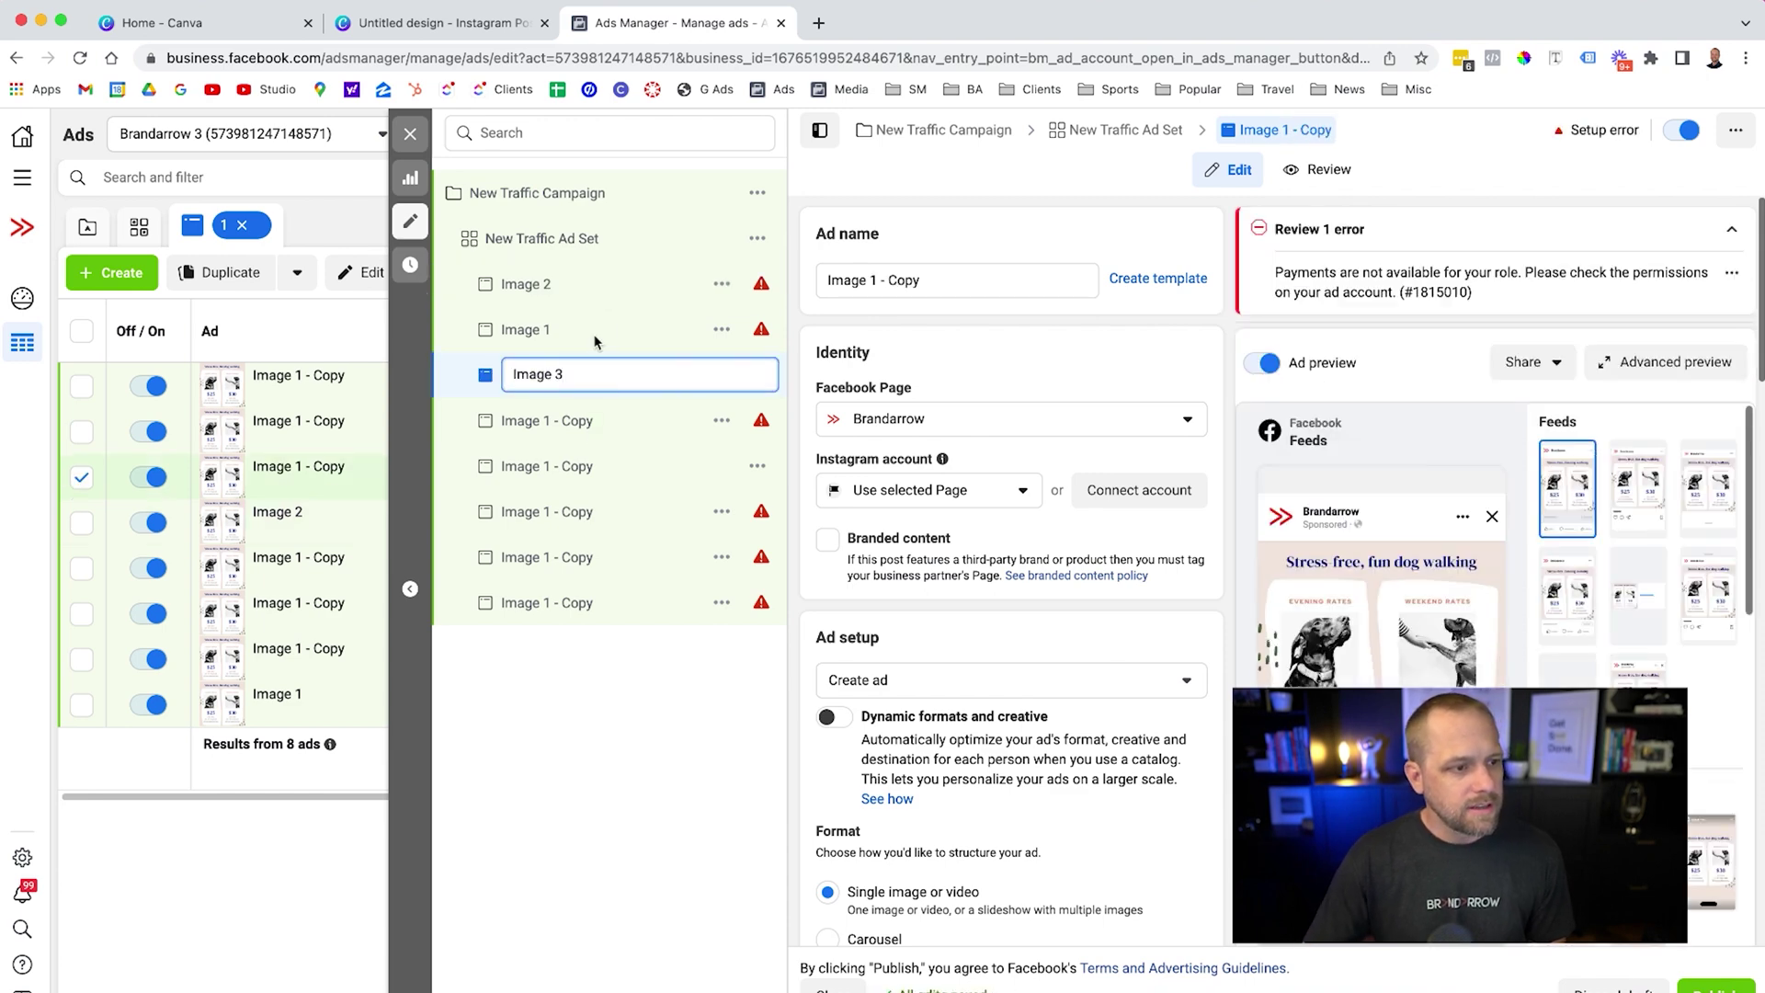
{"action": "key", "text": "Return"}
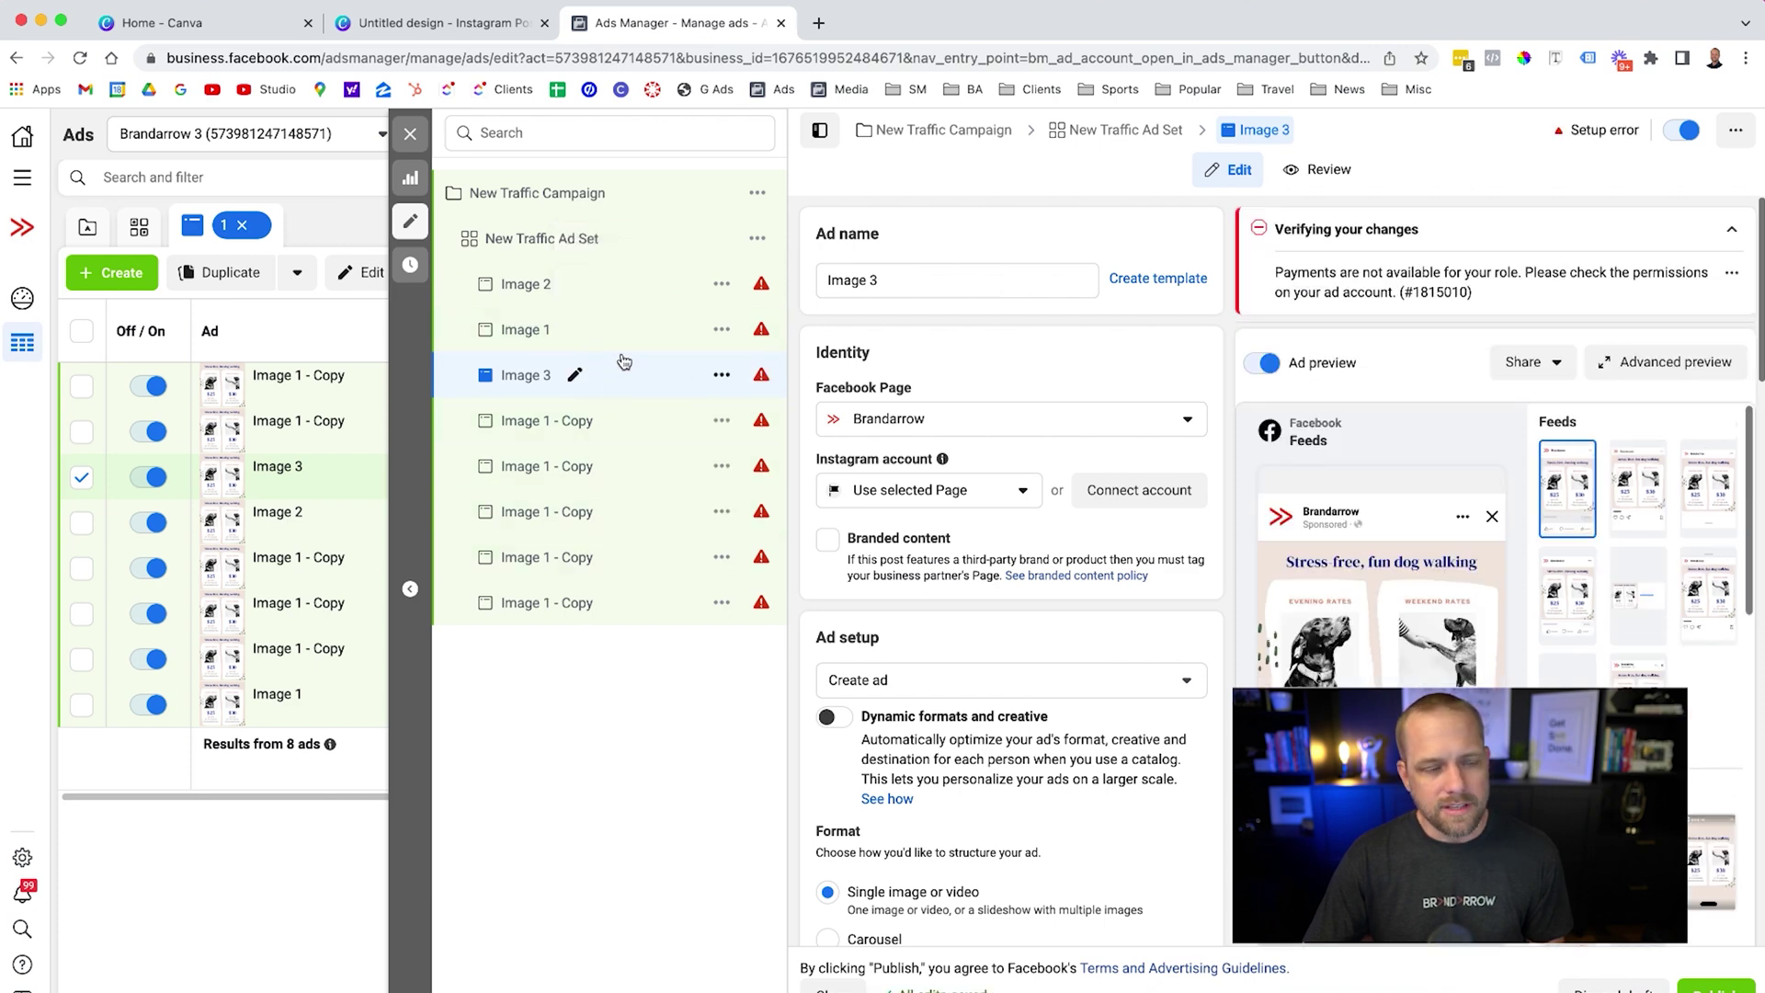
Remove Image 2's current image and upload 2.png from the Dog Walking Ads folder.
{"action": "left_click", "coordinate": [632, 289]}
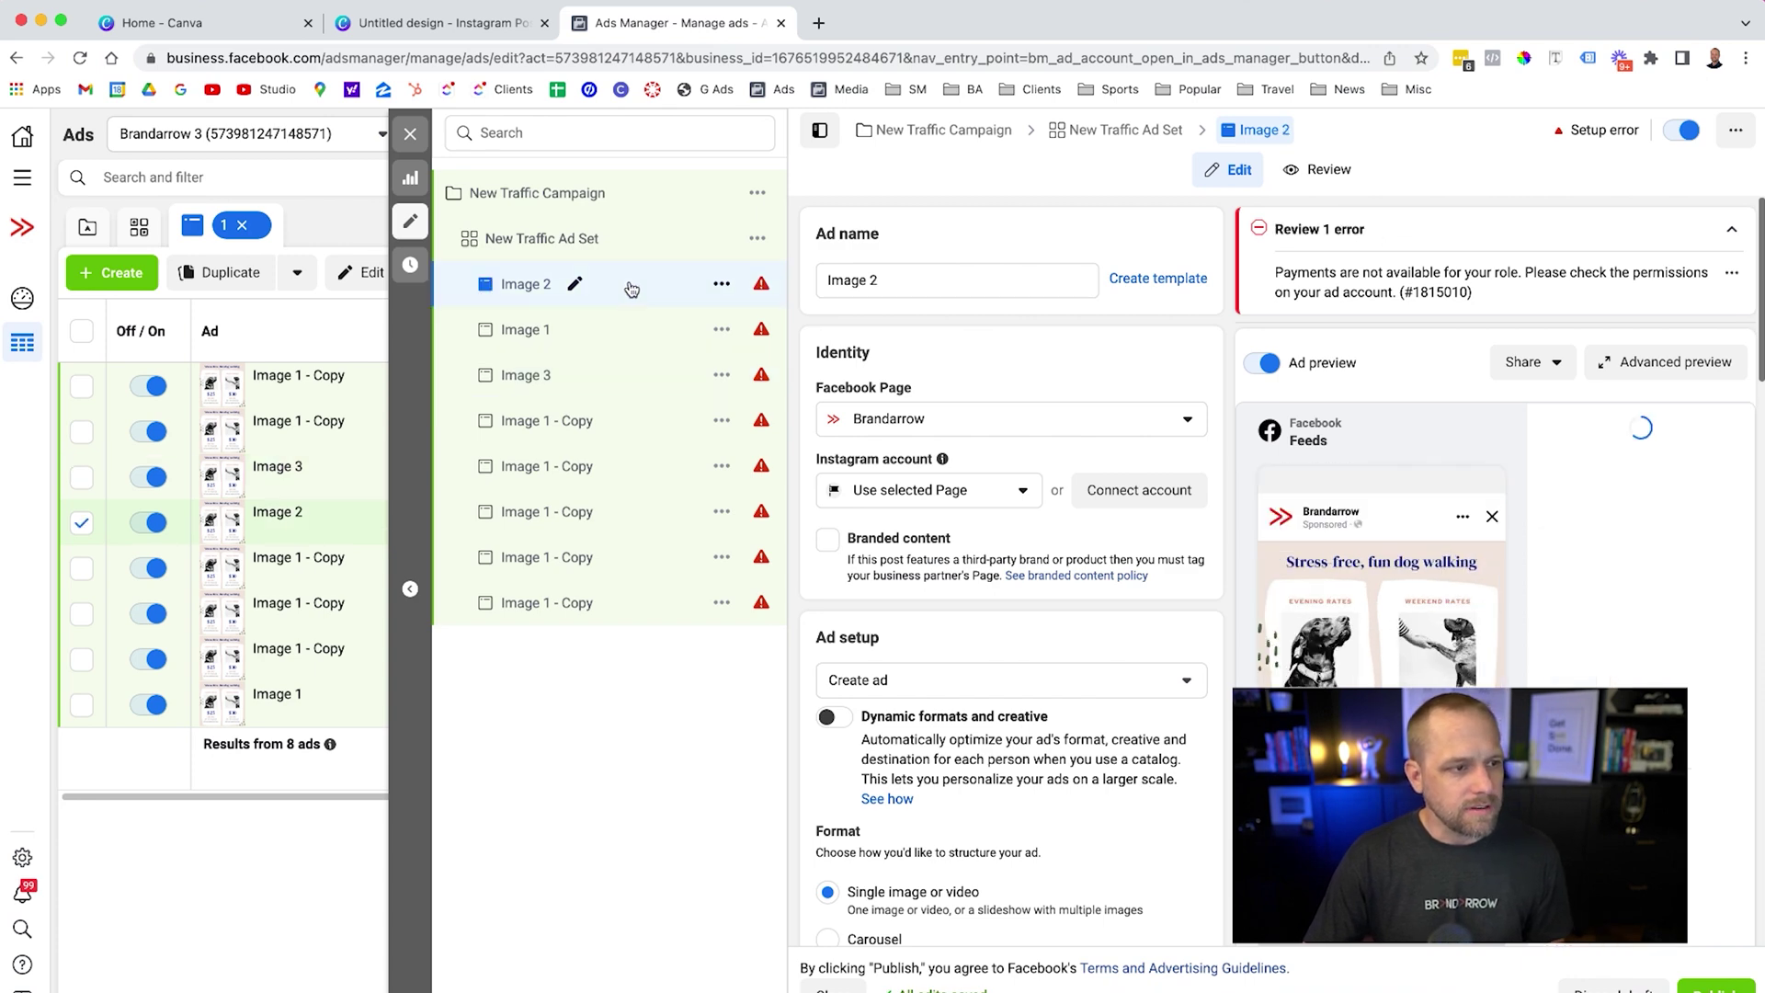
{"action": "scroll", "coordinate": [1125, 620], "scroll_direction": "down", "scroll_amount": 8}
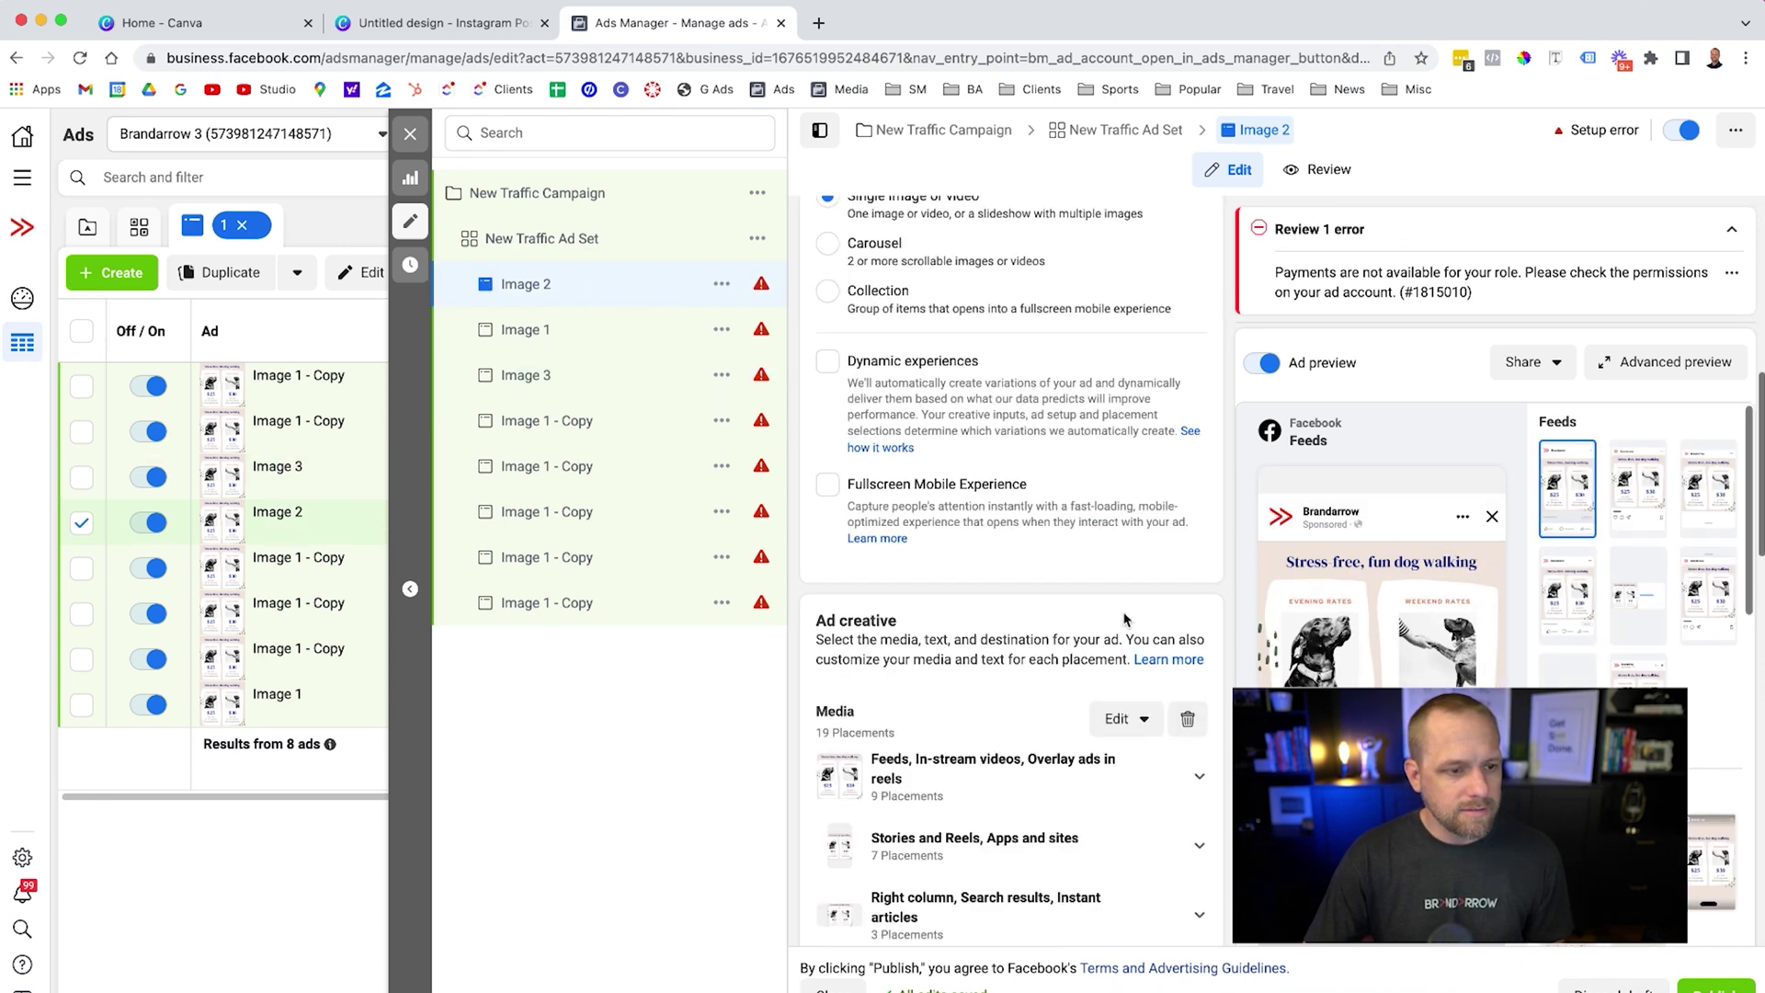
{"action": "left_click", "coordinate": [1187, 719]}
{"action": "left_click", "coordinate": [884, 743]}
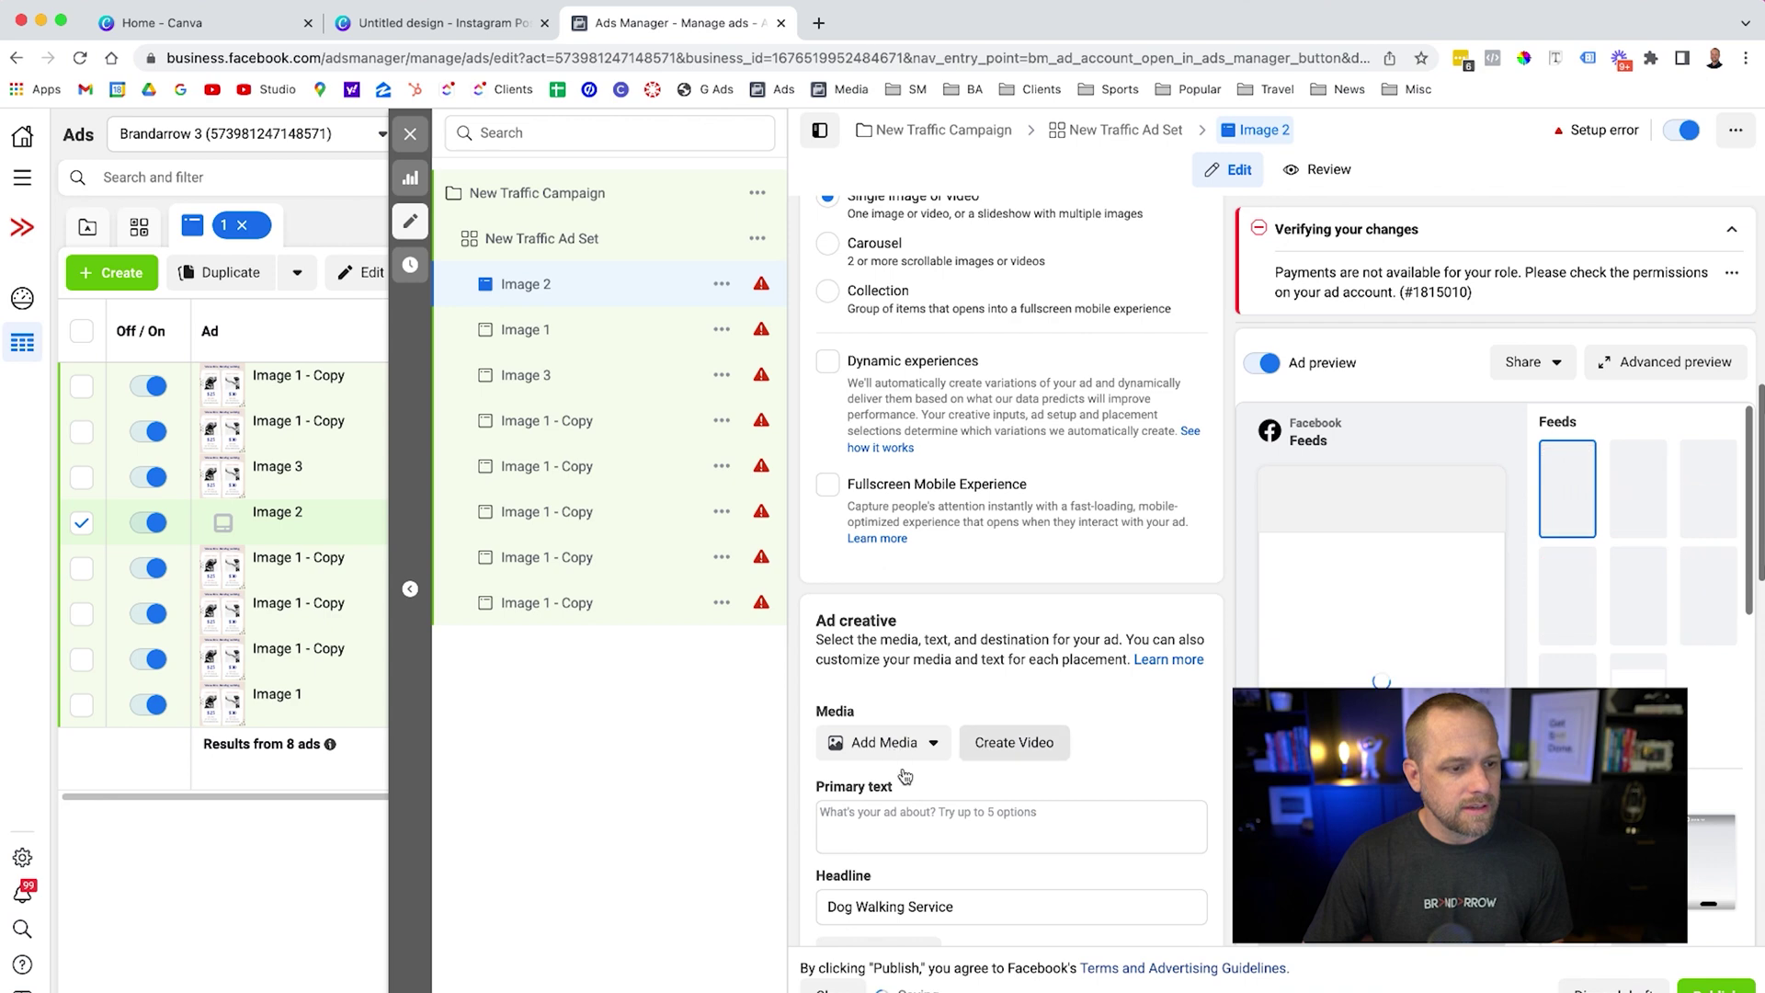
{"action": "left_click", "coordinate": [896, 788]}
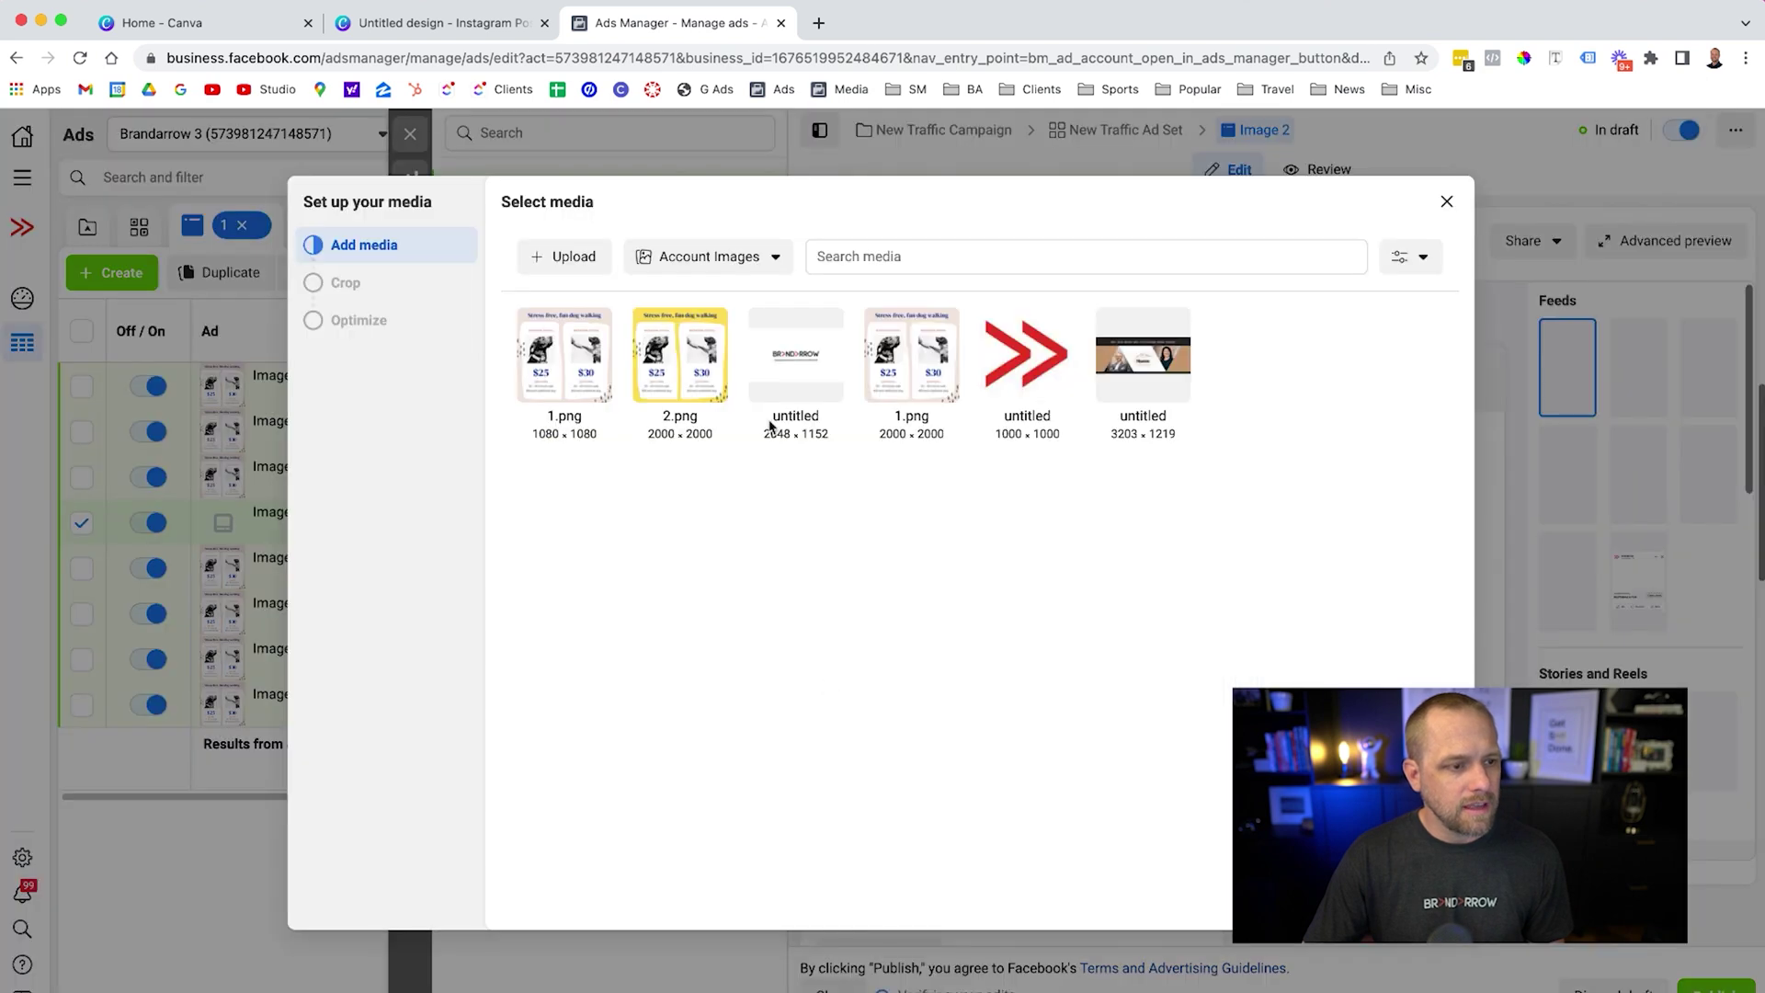
{"action": "left_click", "coordinate": [563, 257]}
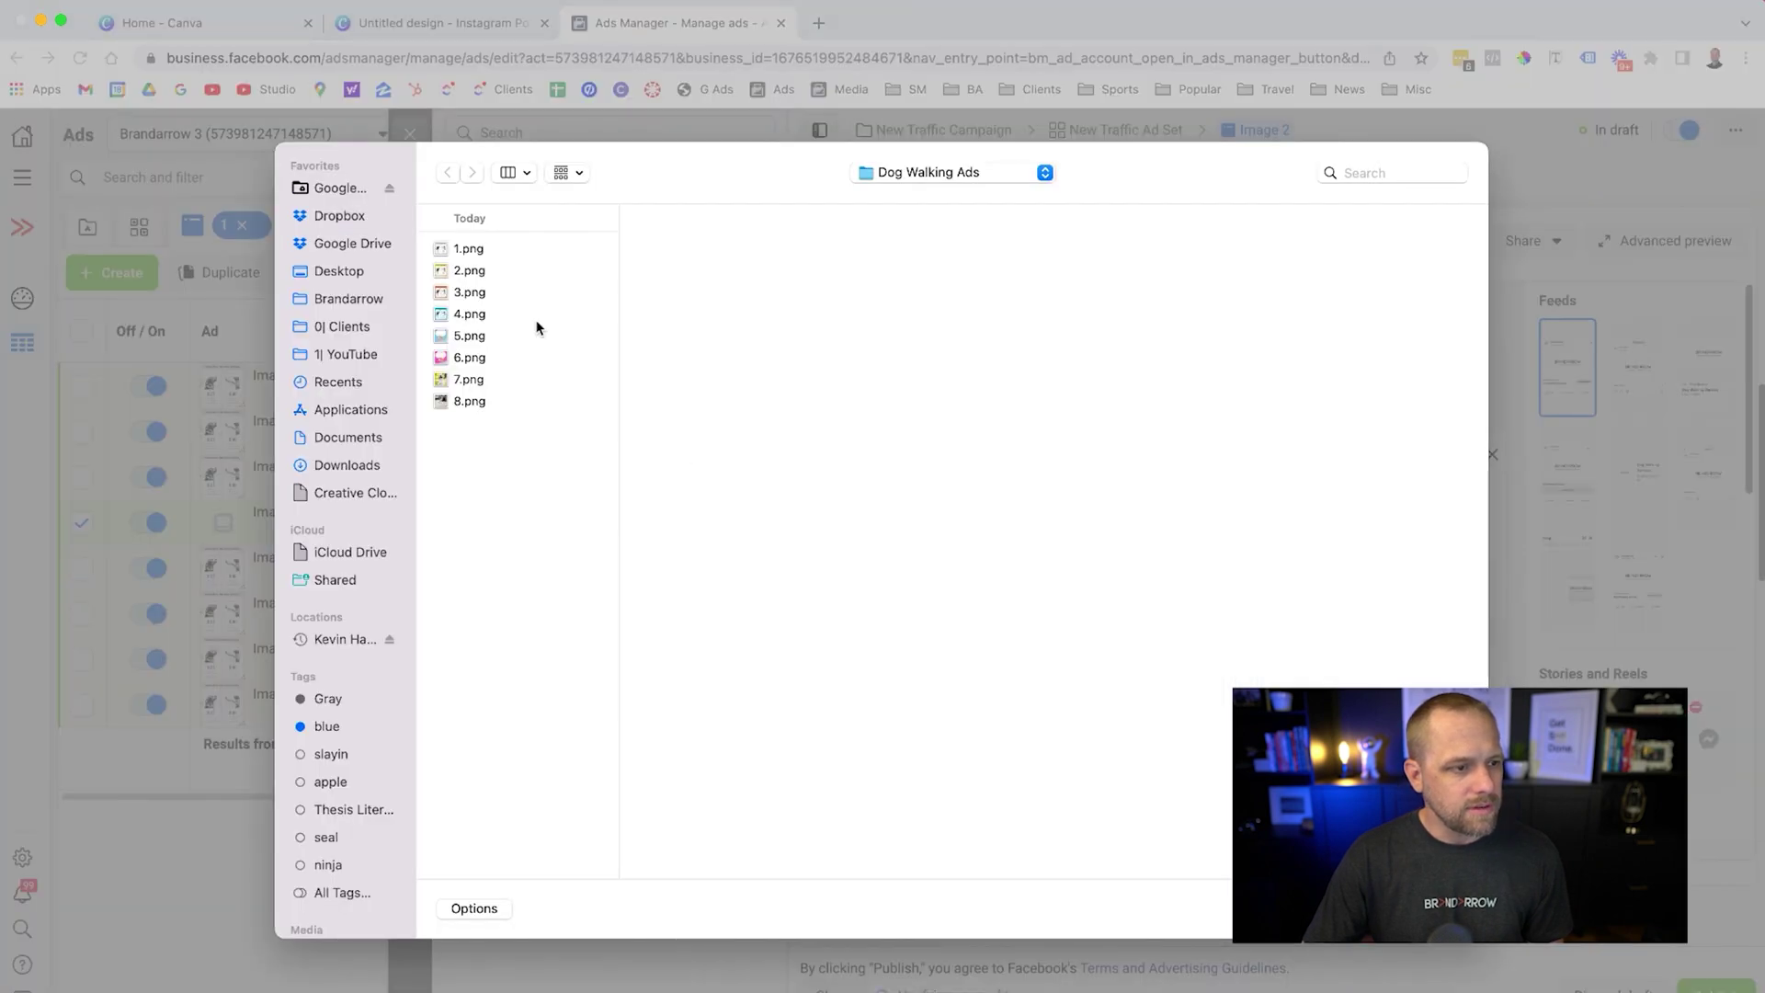
{"action": "left_click", "coordinate": [486, 271]}
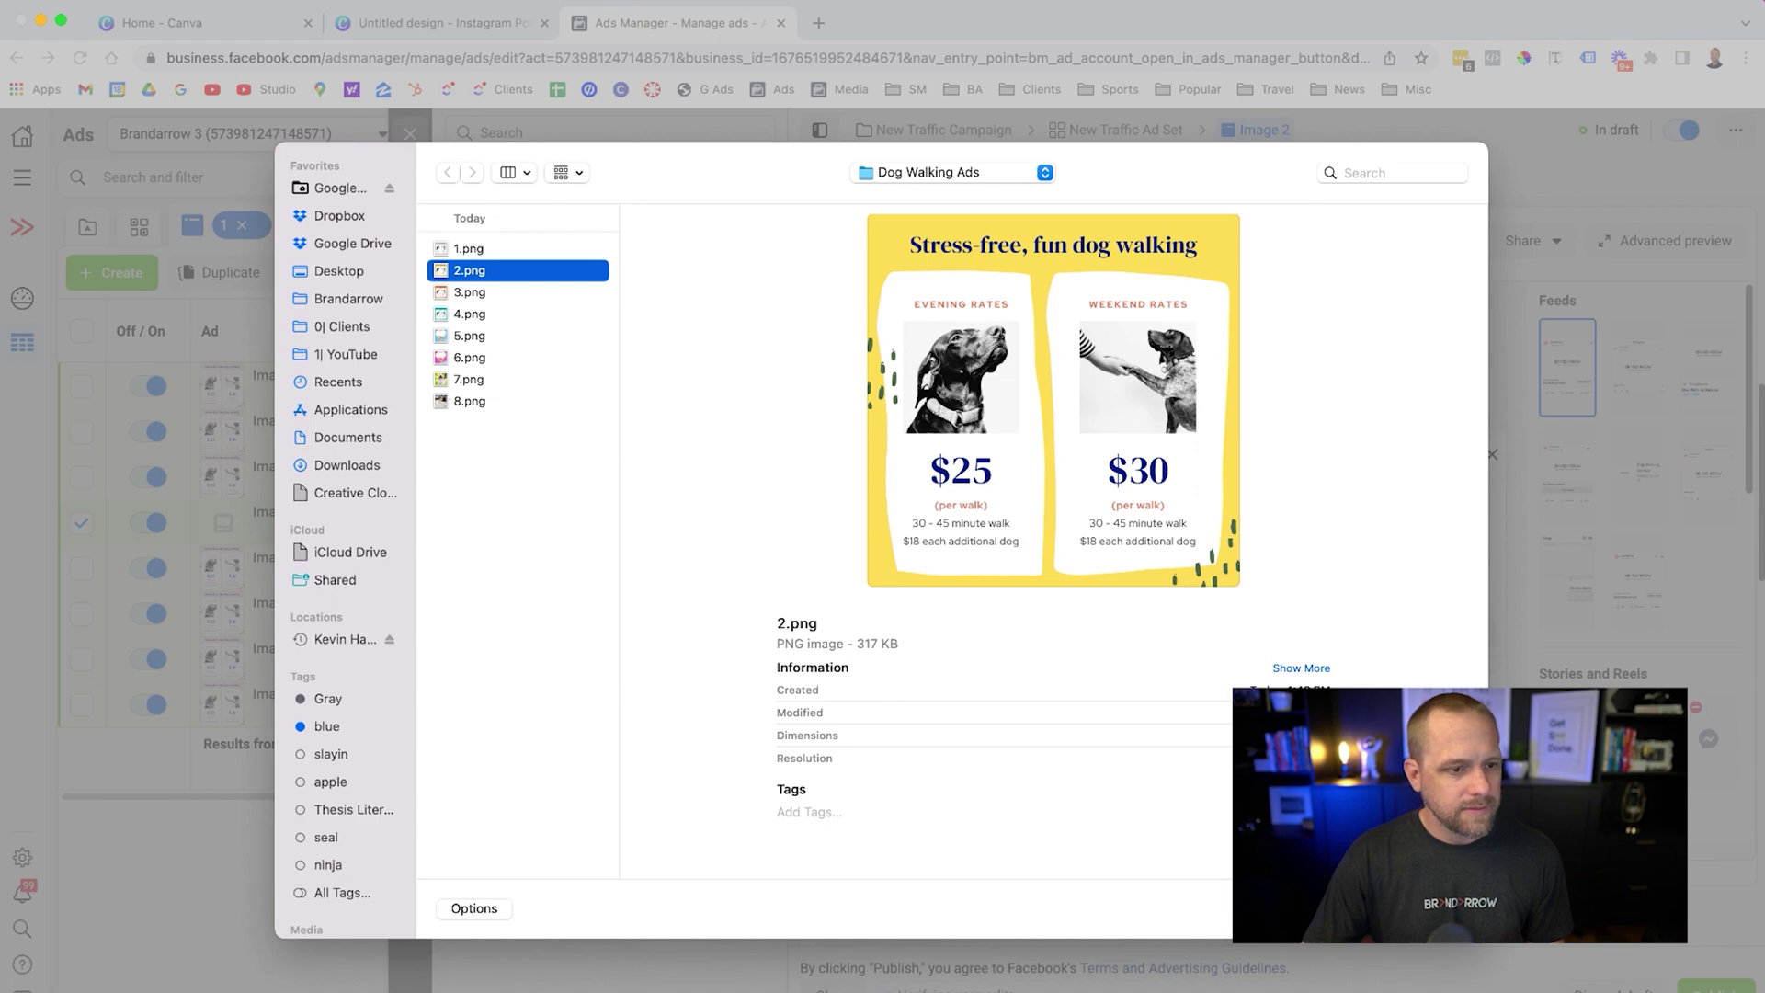
{"action": "key", "text": "Return"}
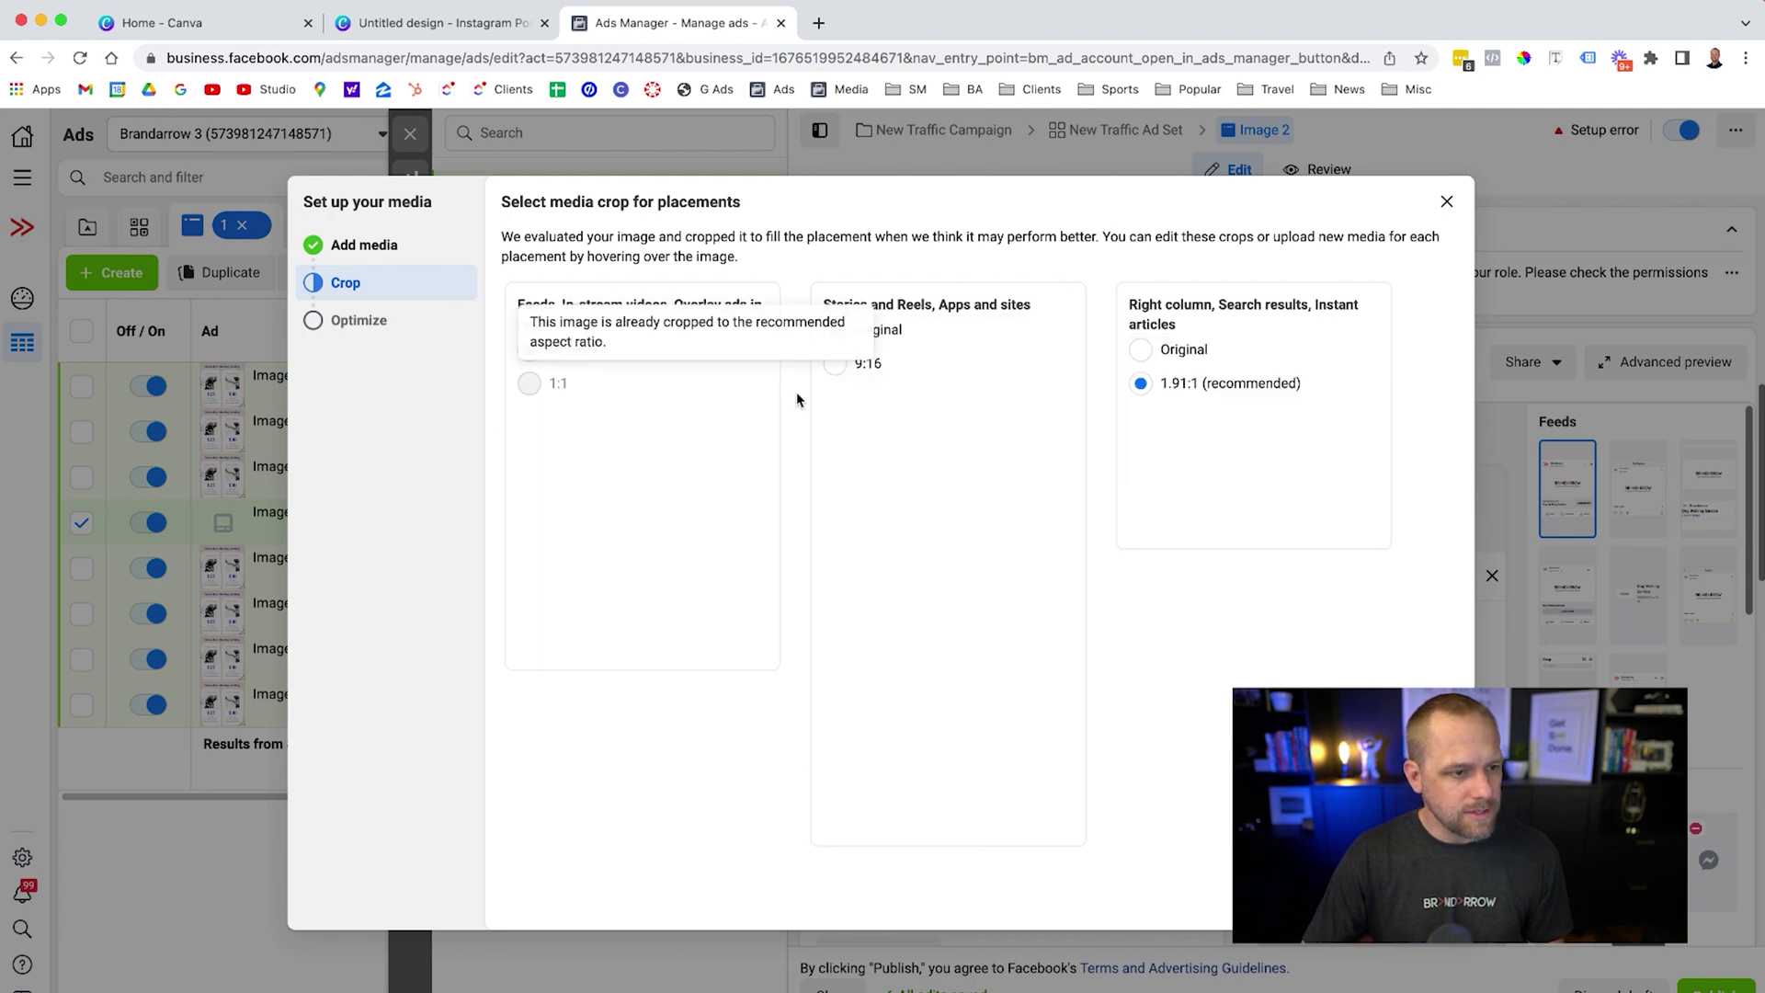
Keep the original uncropped image for right column placements and close the ad editor.
{"action": "left_click", "coordinate": [1181, 348]}
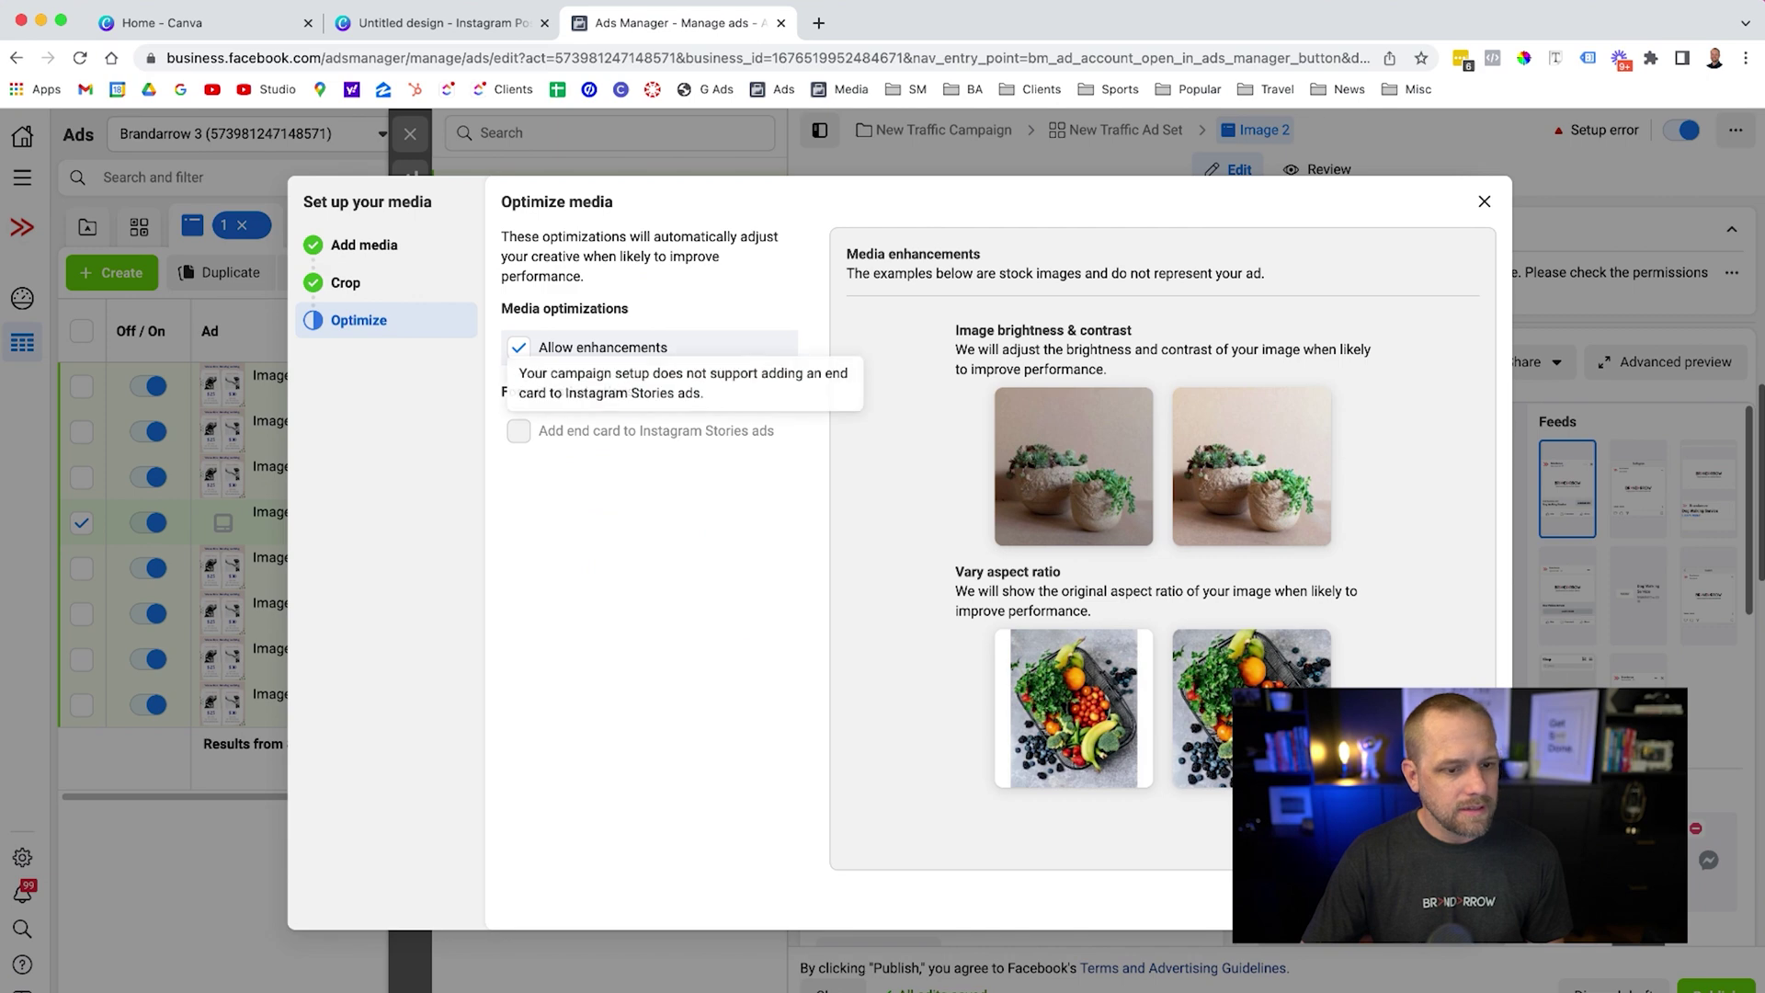
{"action": "key", "text": "Escape"}
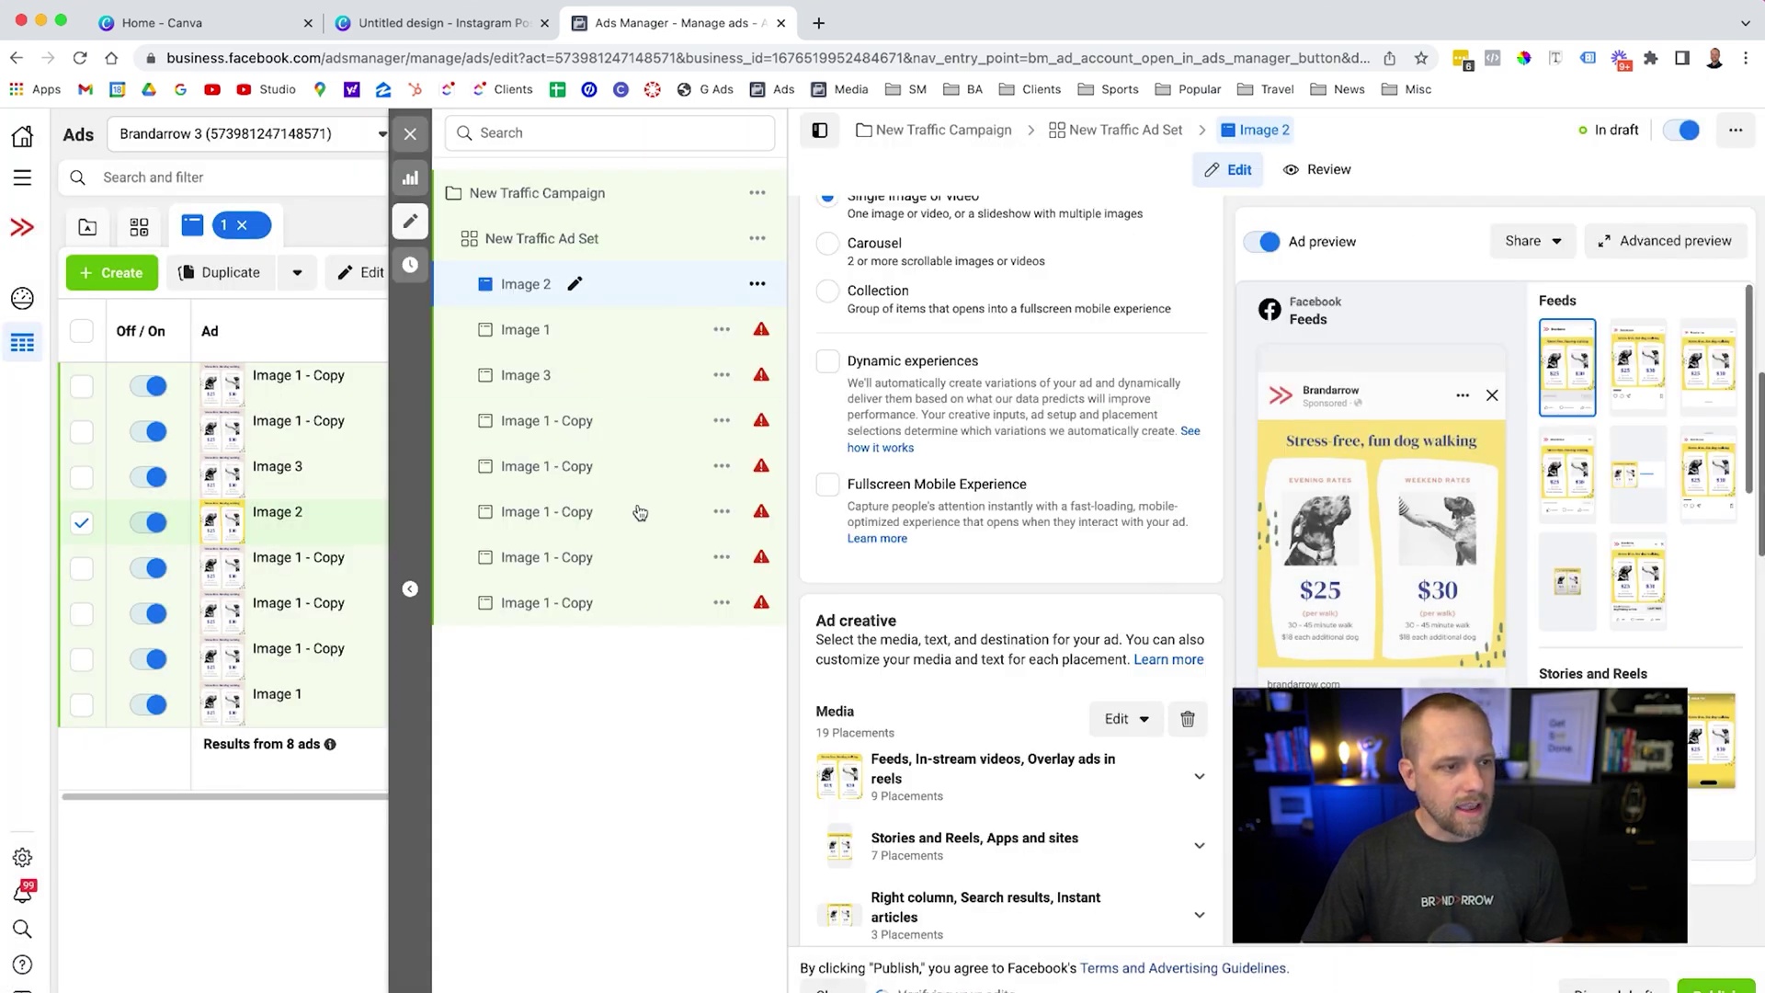
{"action": "left_click", "coordinate": [411, 135]}
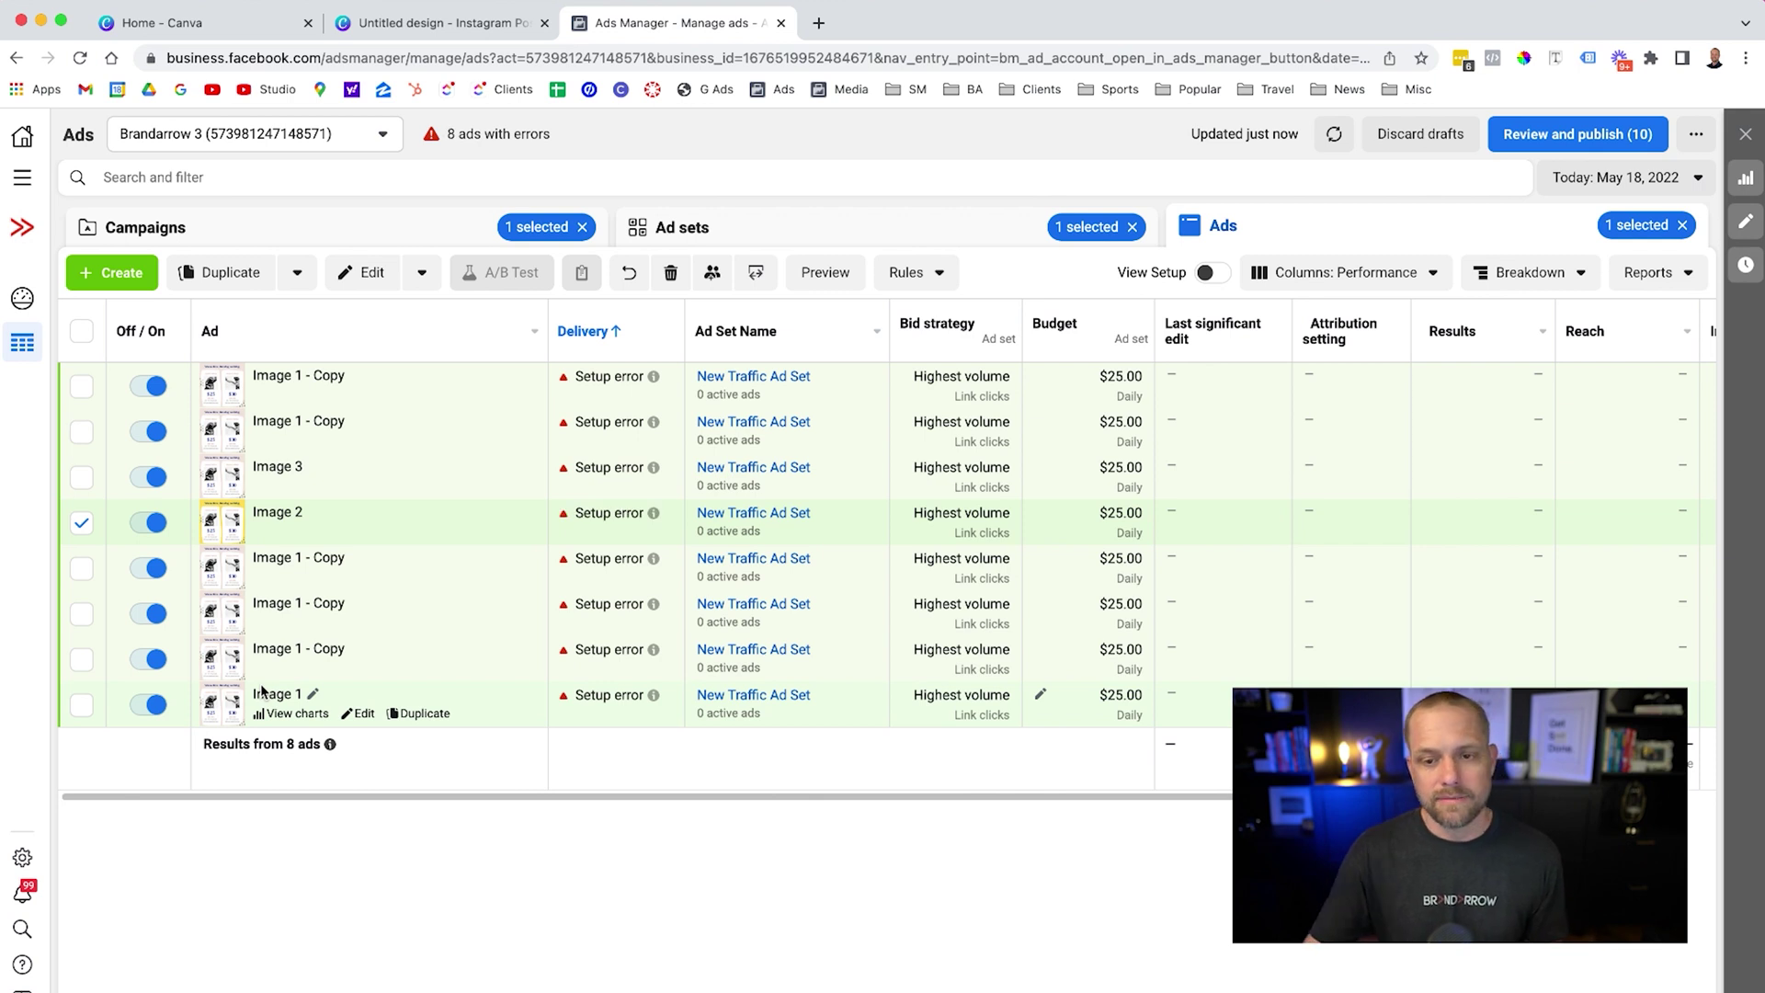
Go to the Campaigns tab and select New Traffic Campaign.
{"action": "left_click", "coordinate": [852, 221]}
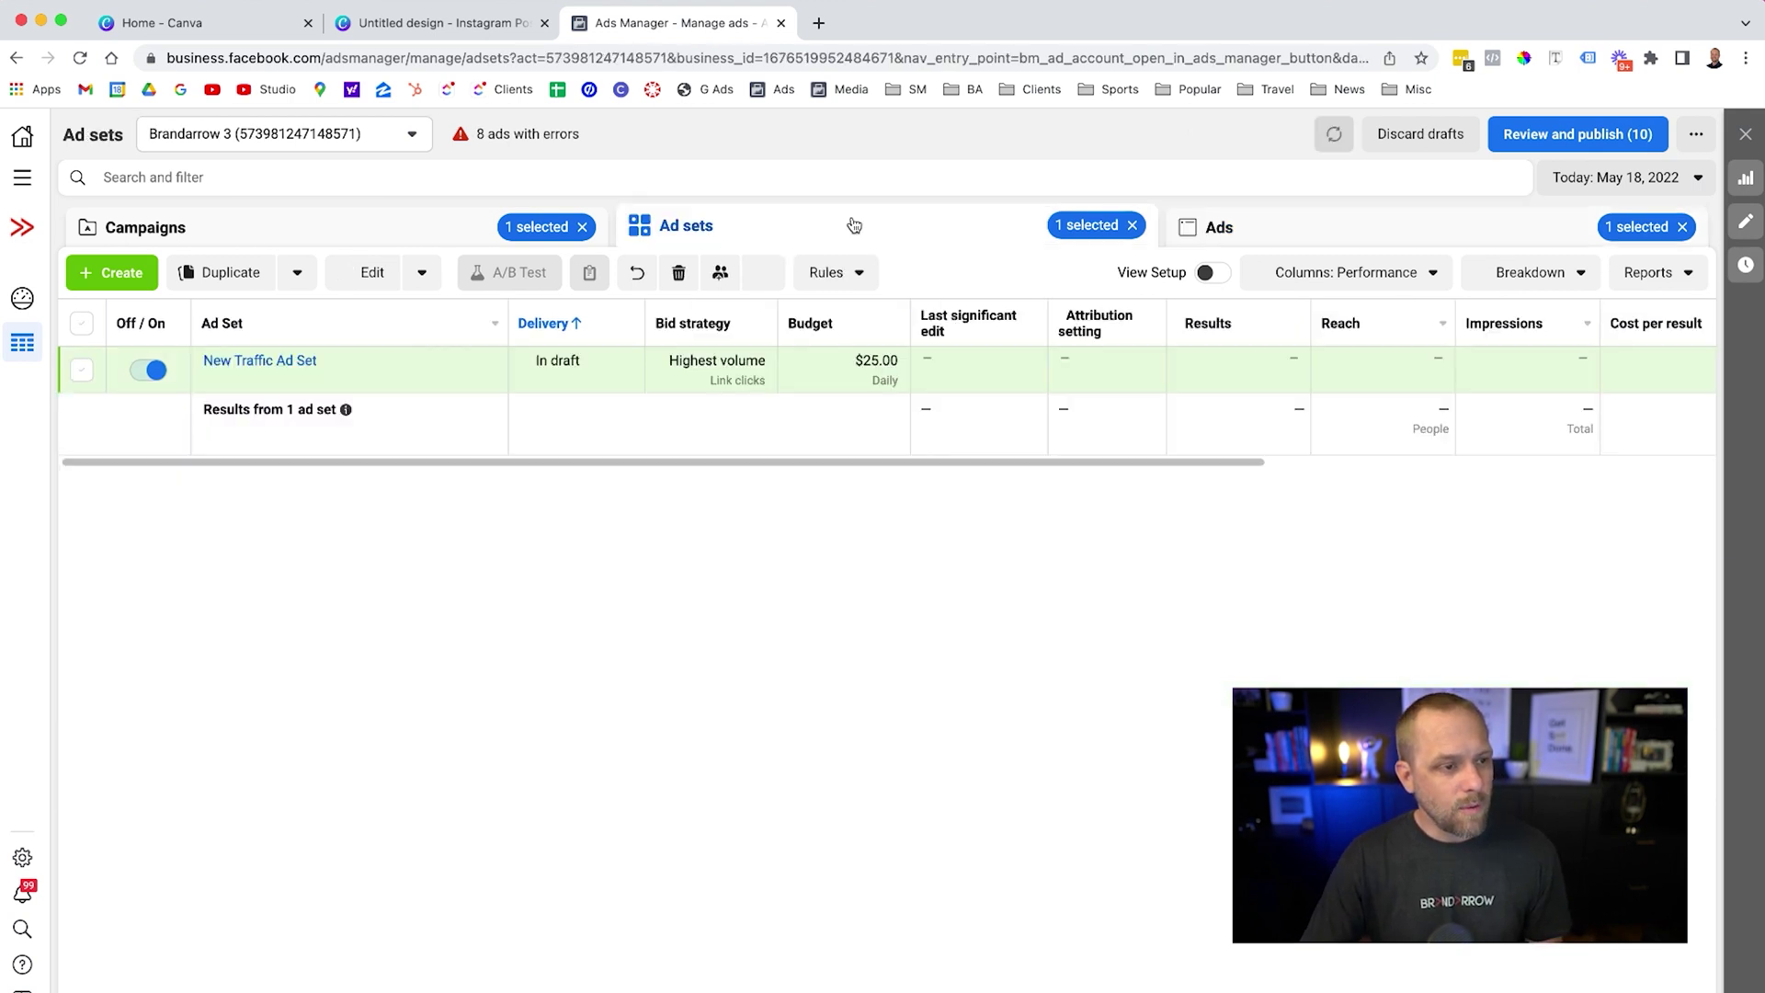
{"action": "left_click", "coordinate": [423, 221]}
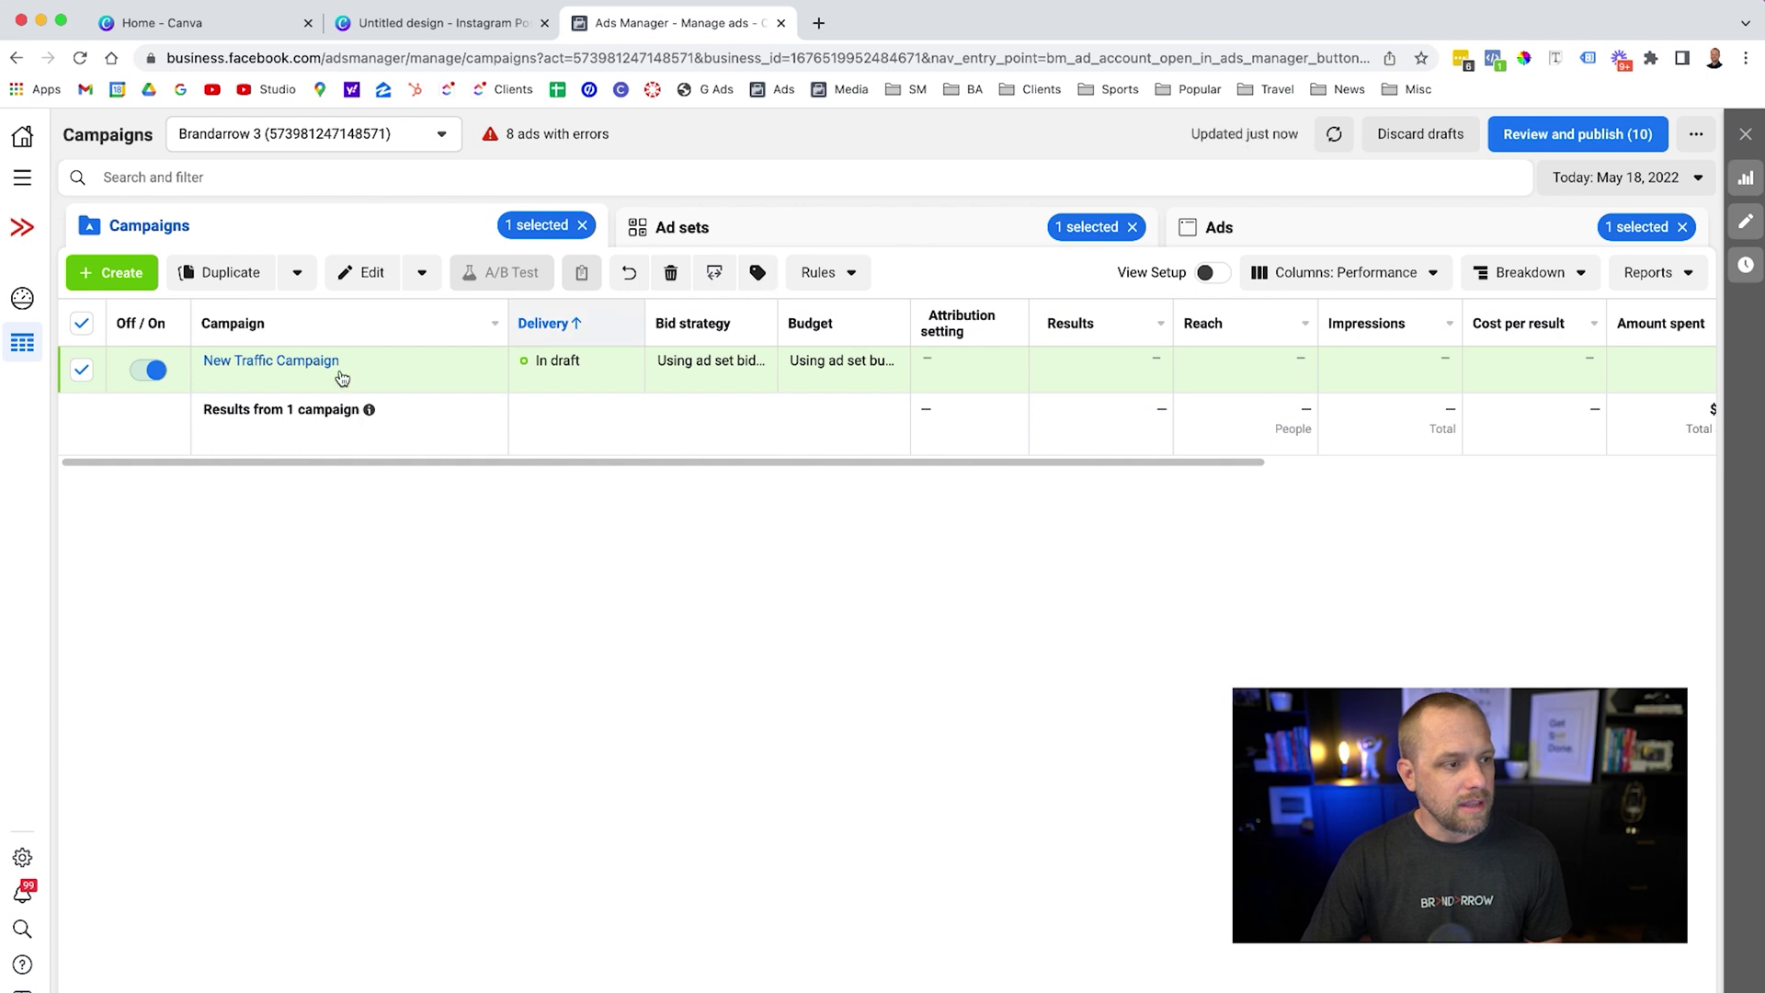
{"action": "left_click", "coordinate": [80, 372]}
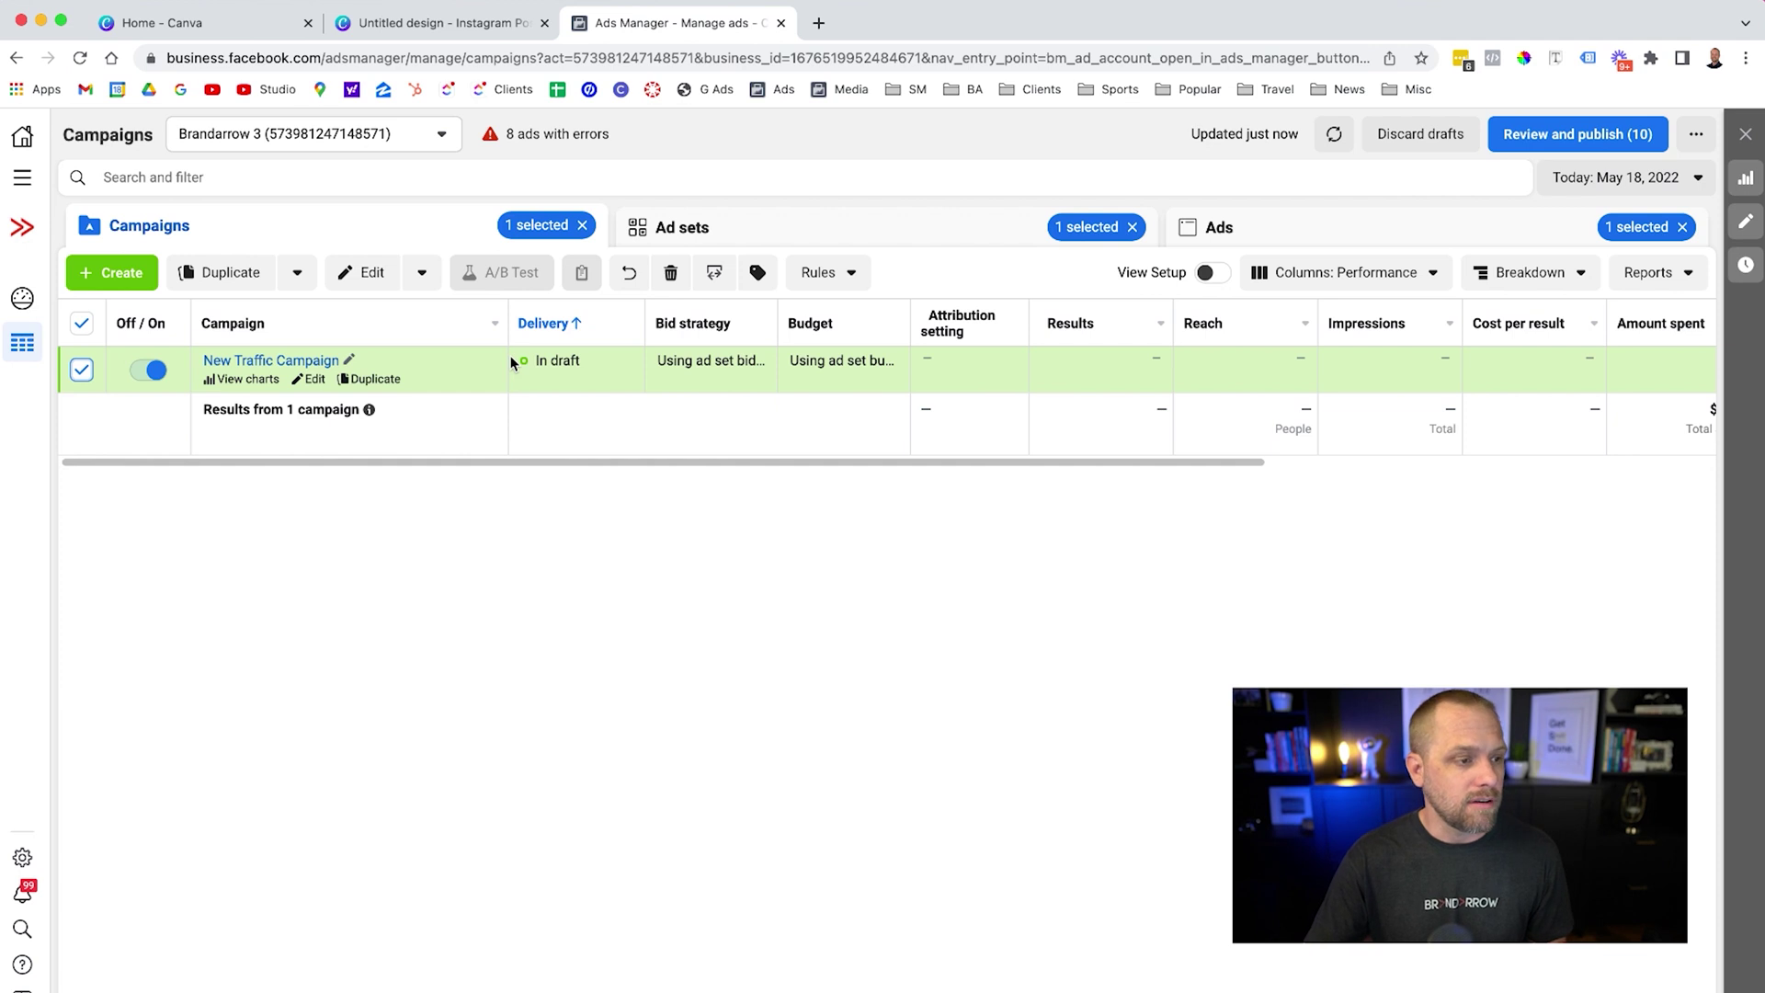
{"action": "left_click", "coordinate": [832, 273]}
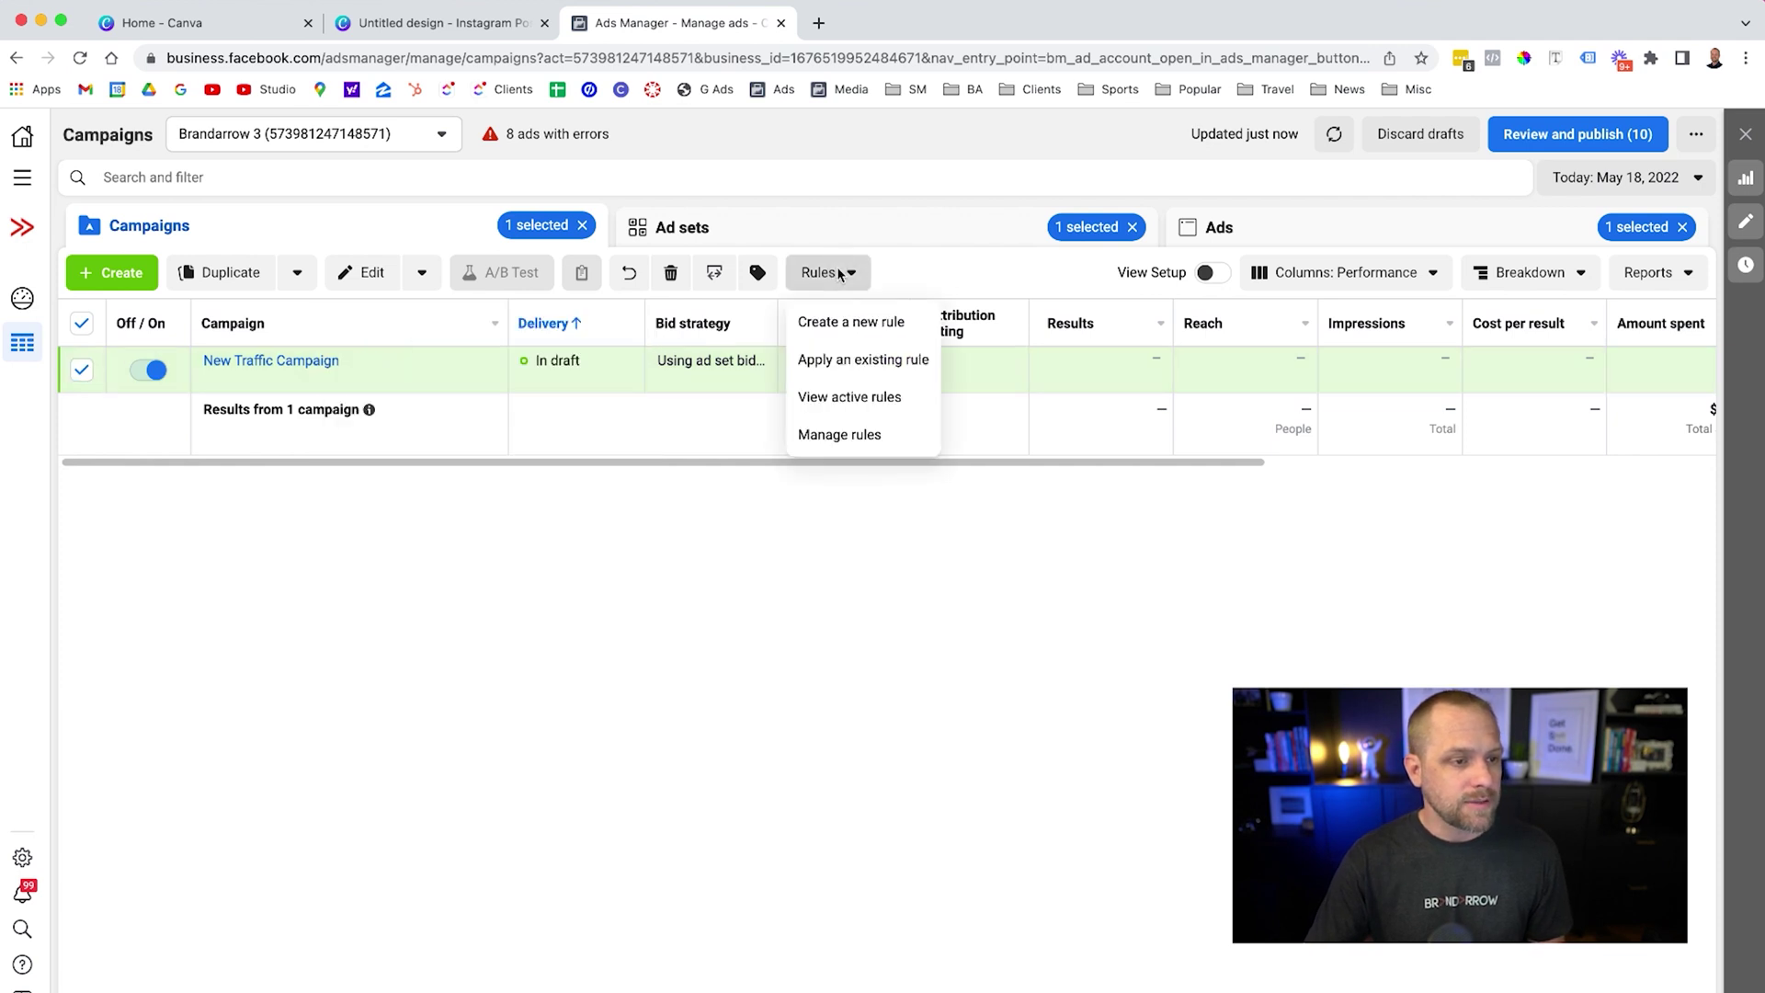
Start a custom rule named 'Impressions > 500' that applies to the campaign's active ads.
{"action": "left_click", "coordinate": [848, 322]}
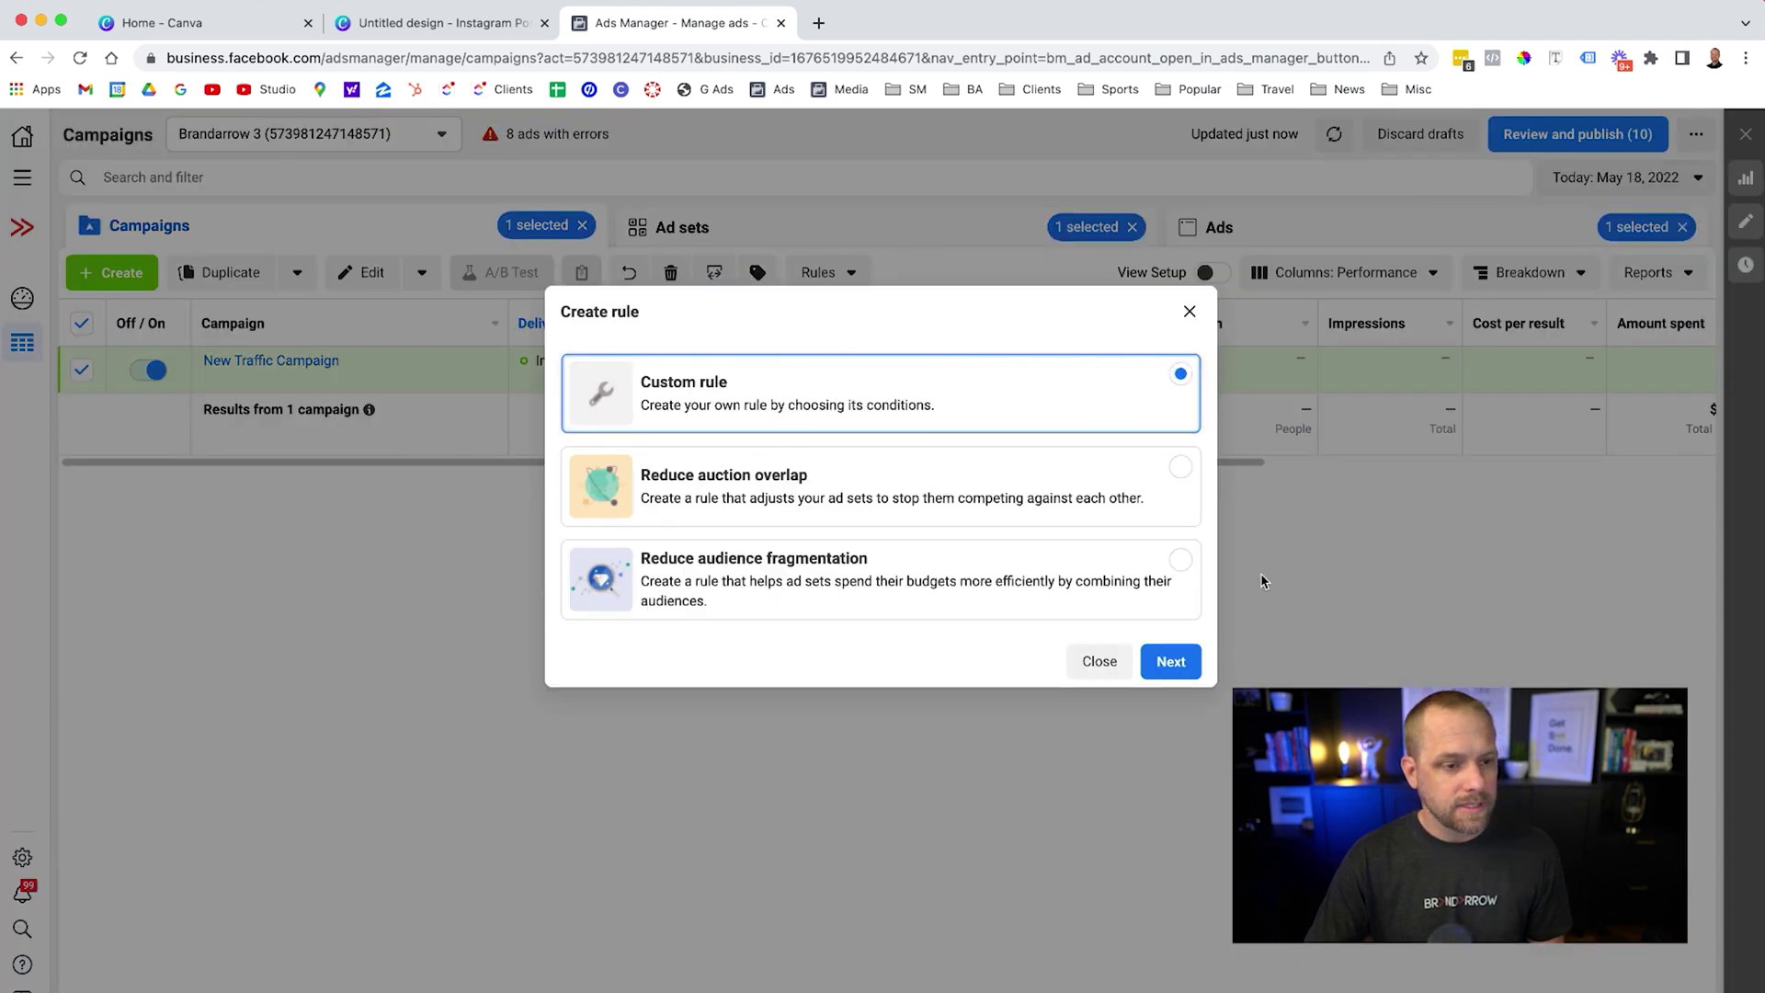
{"action": "left_click", "coordinate": [1171, 663]}
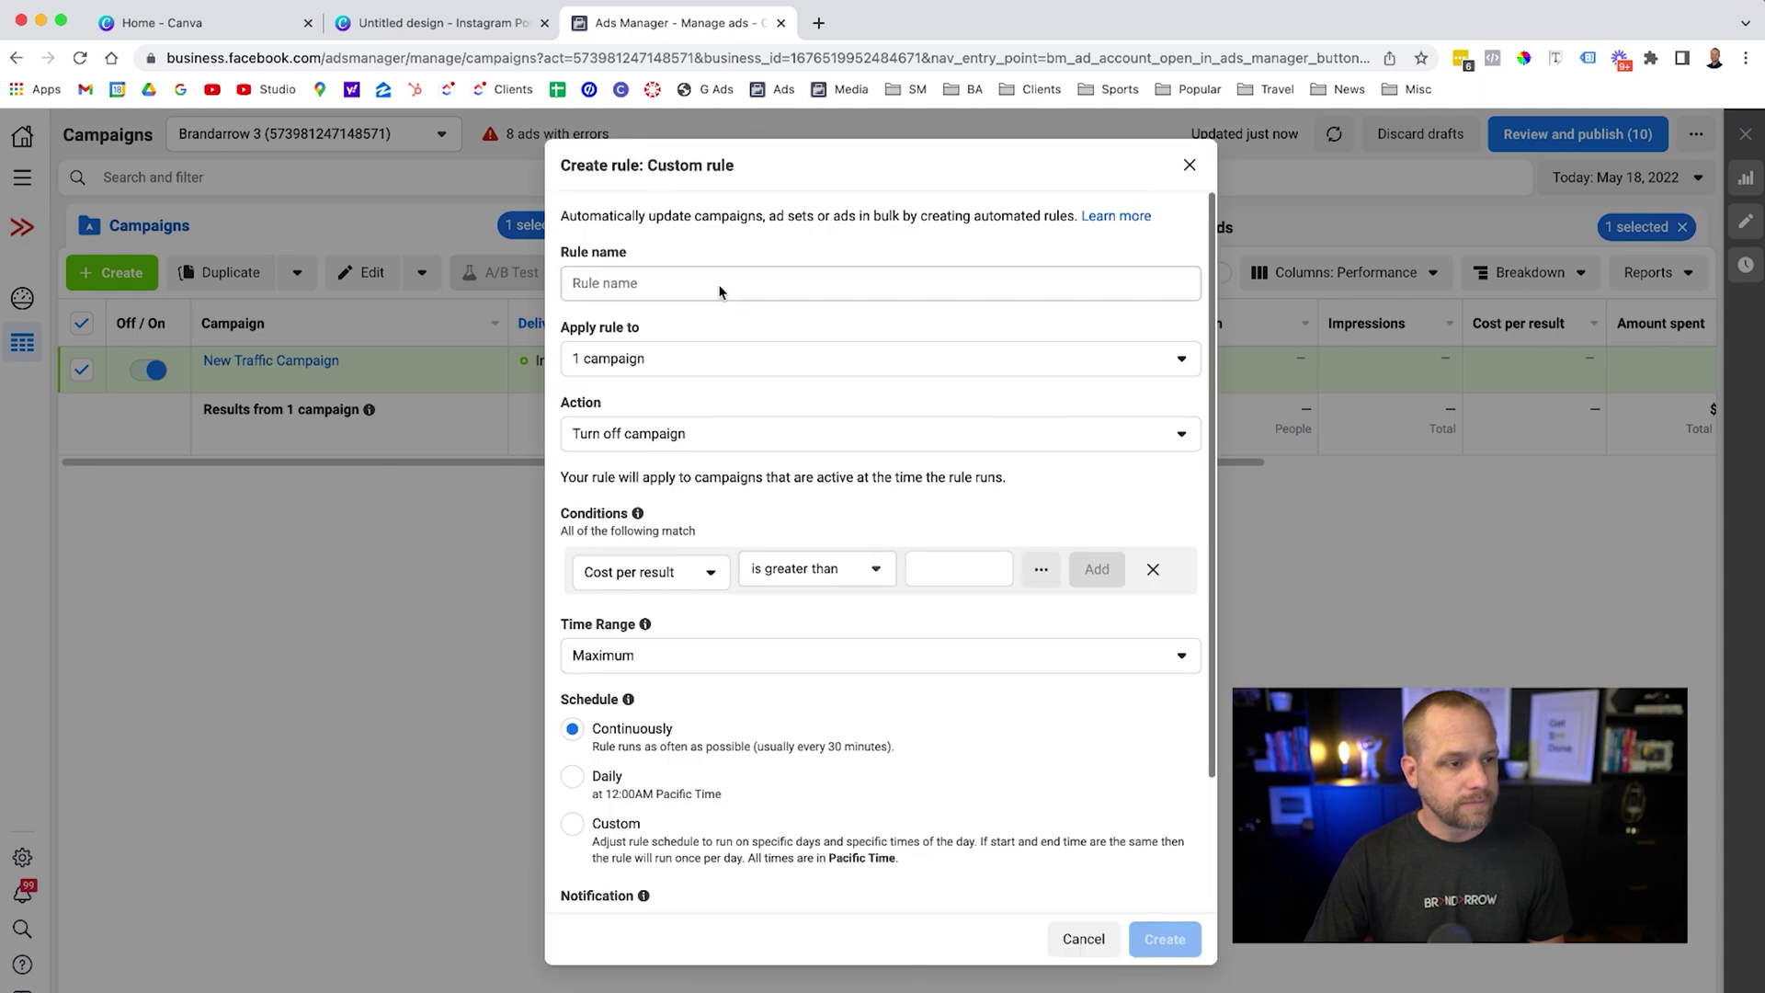
{"action": "left_click", "coordinate": [720, 286]}
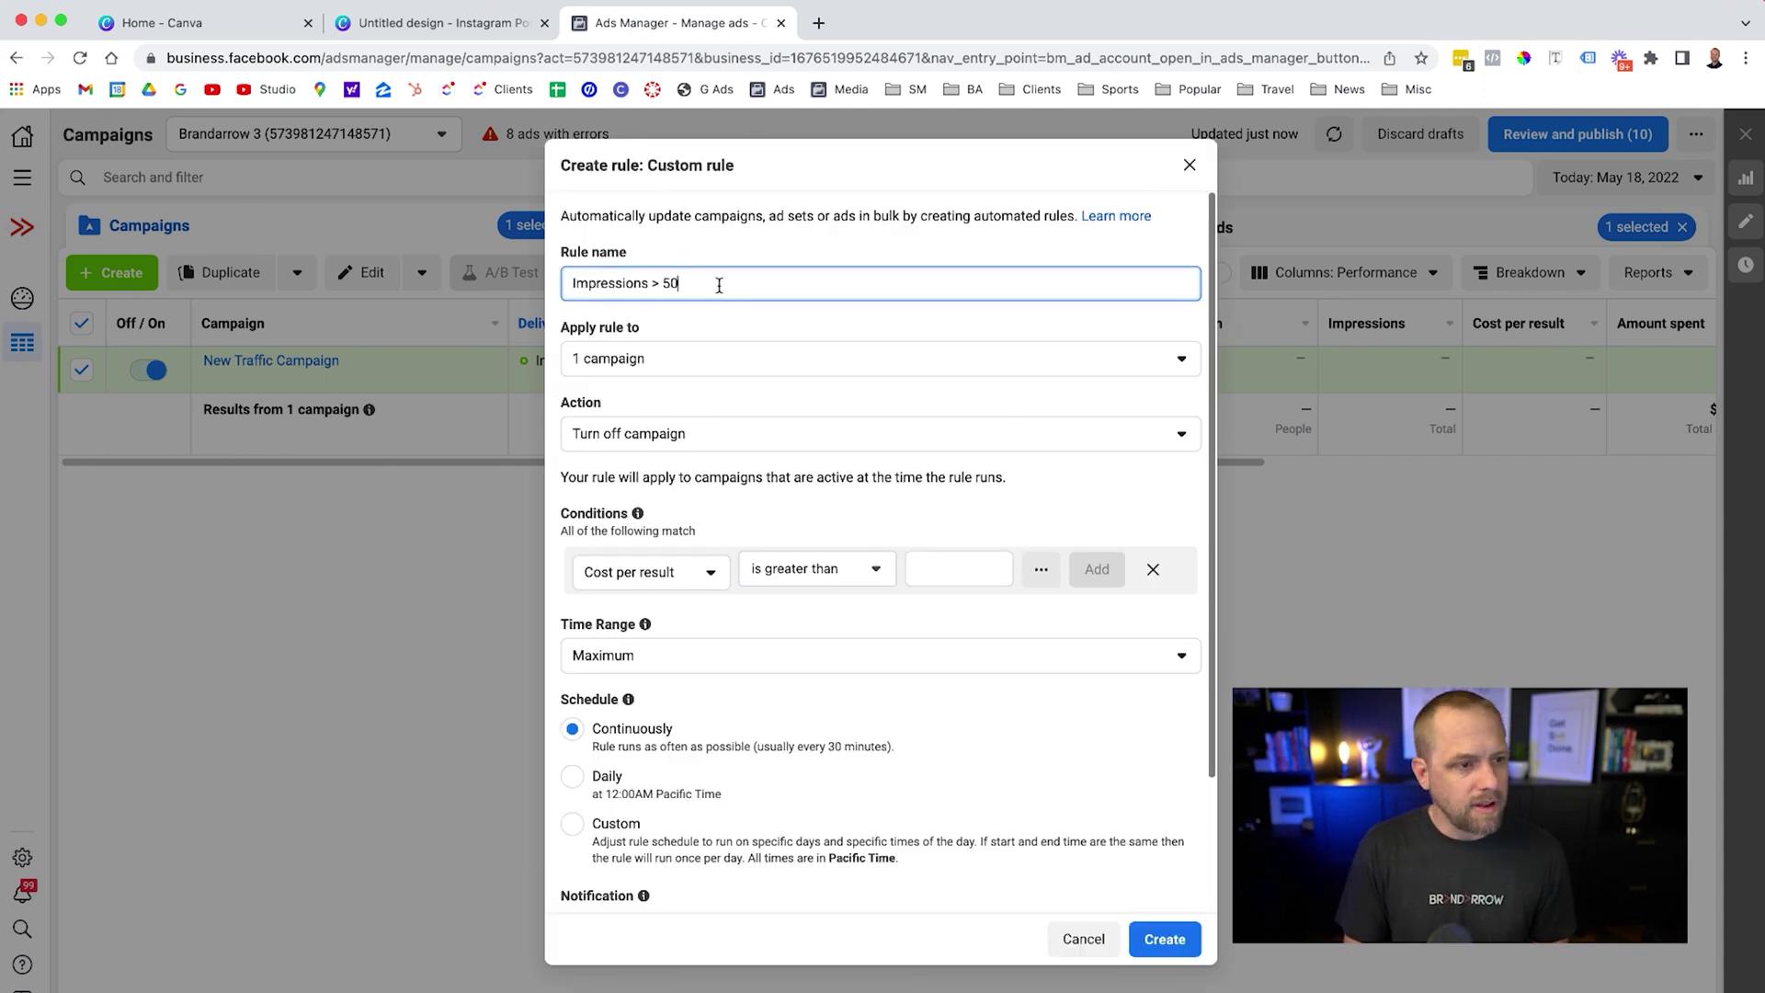
{"action": "left_click", "coordinate": [895, 357]}
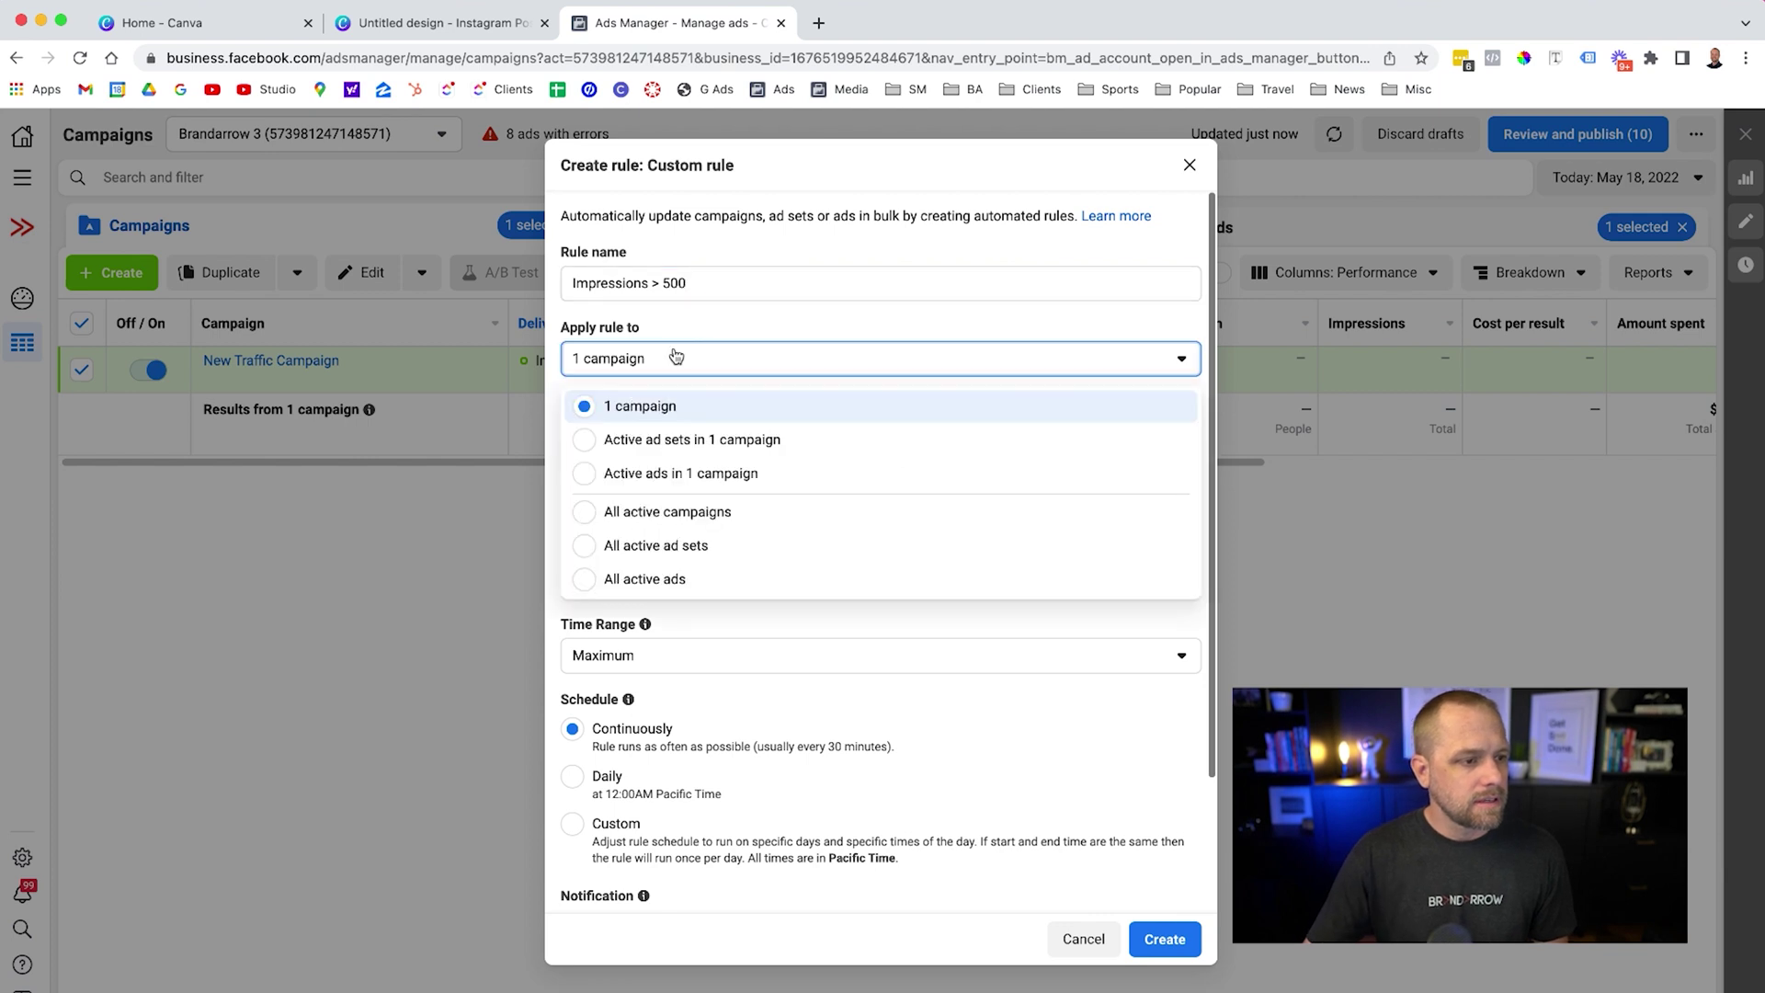
{"action": "left_click", "coordinate": [708, 438]}
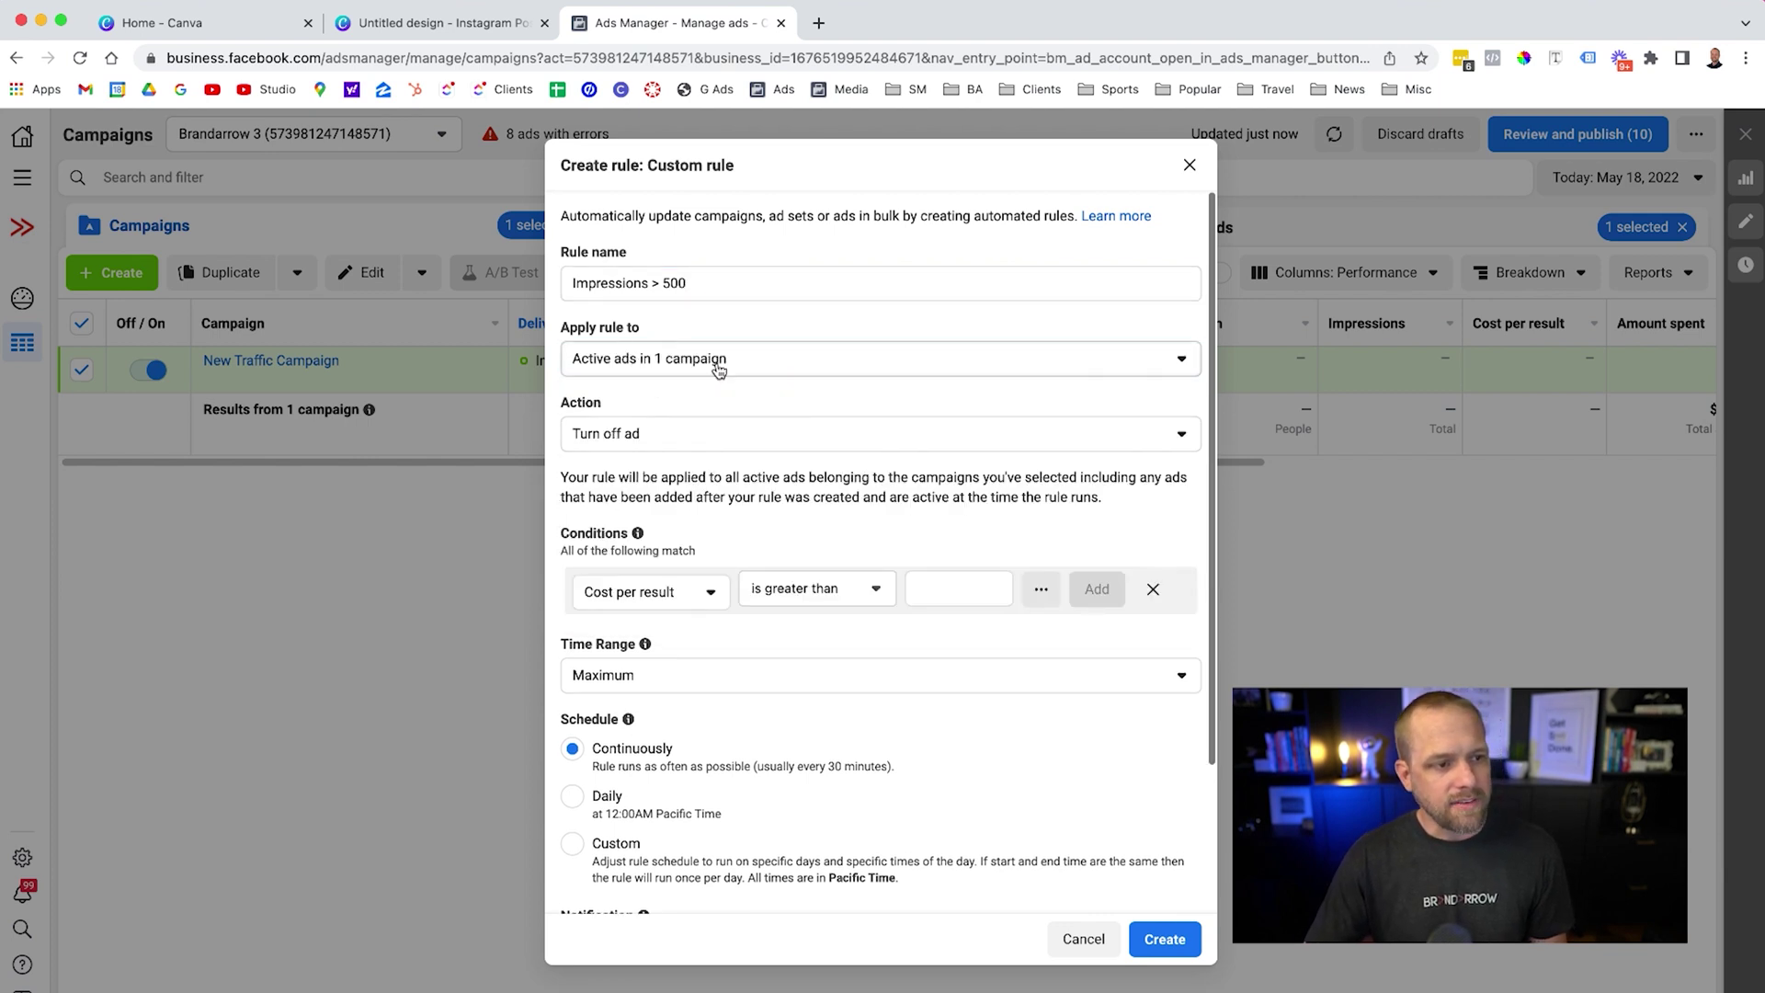
Add the condition Impressions greater than 500, then create the rule.
{"action": "left_click", "coordinate": [674, 590]}
{"action": "type", "text": "impre"}
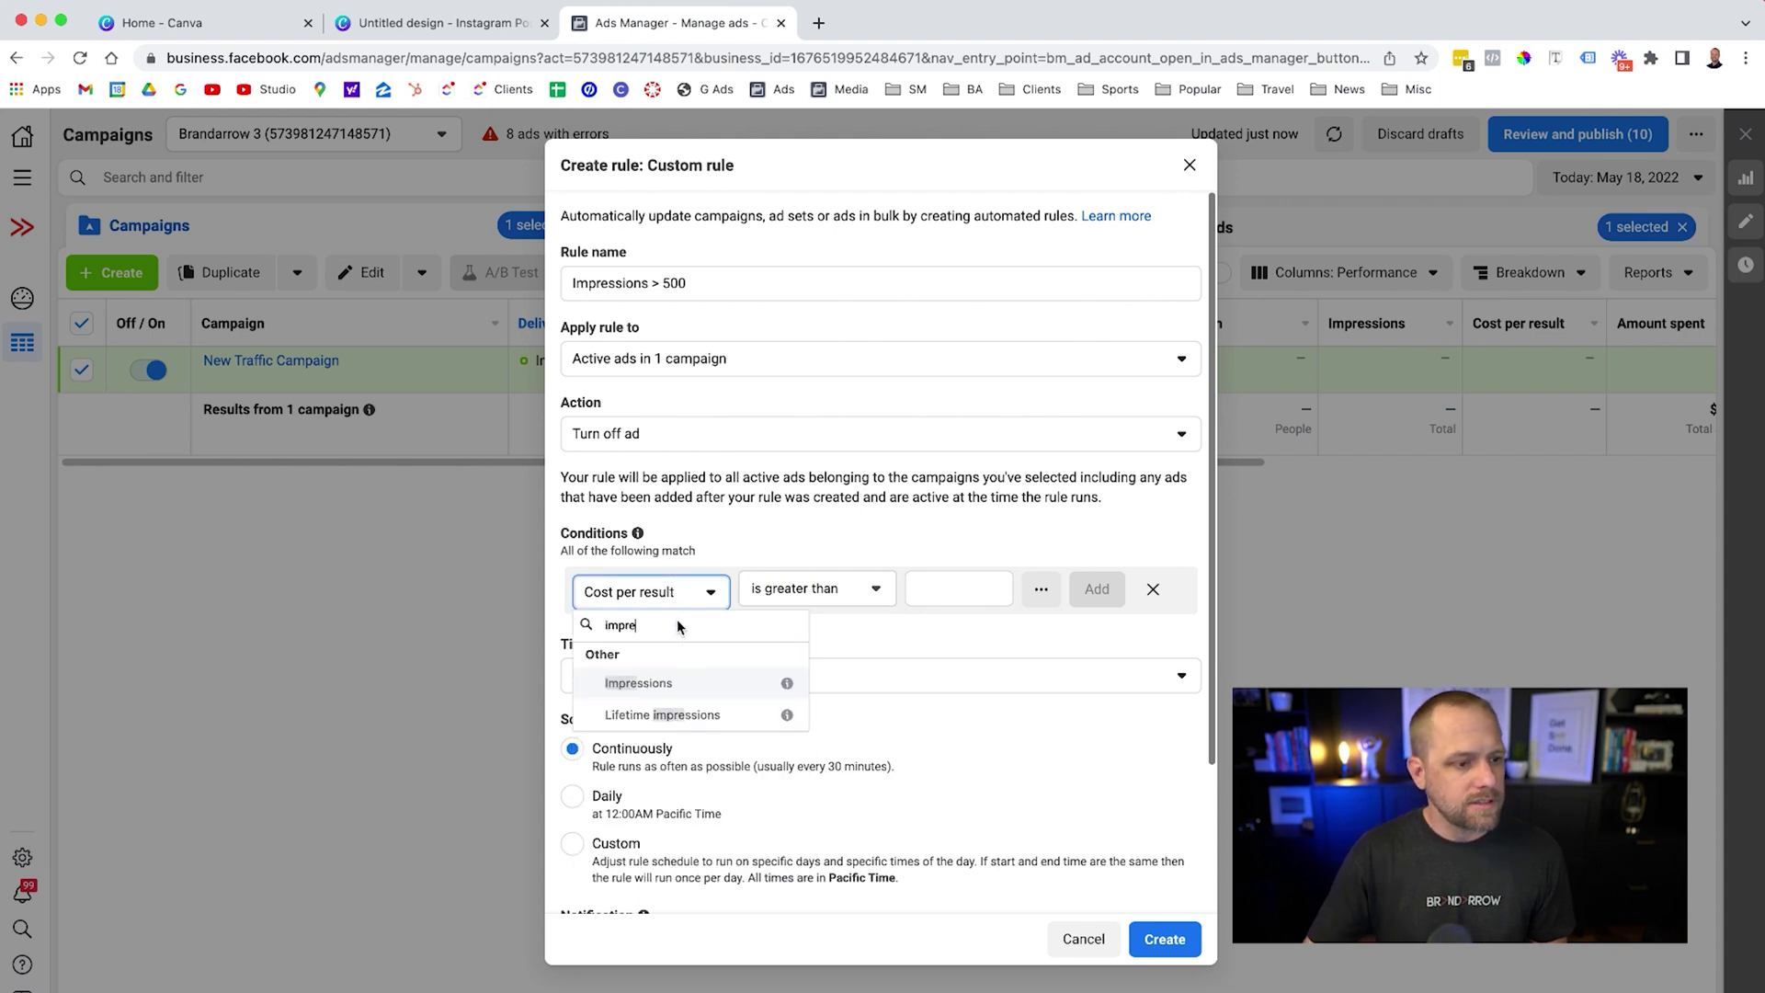
{"action": "left_click", "coordinate": [680, 682]}
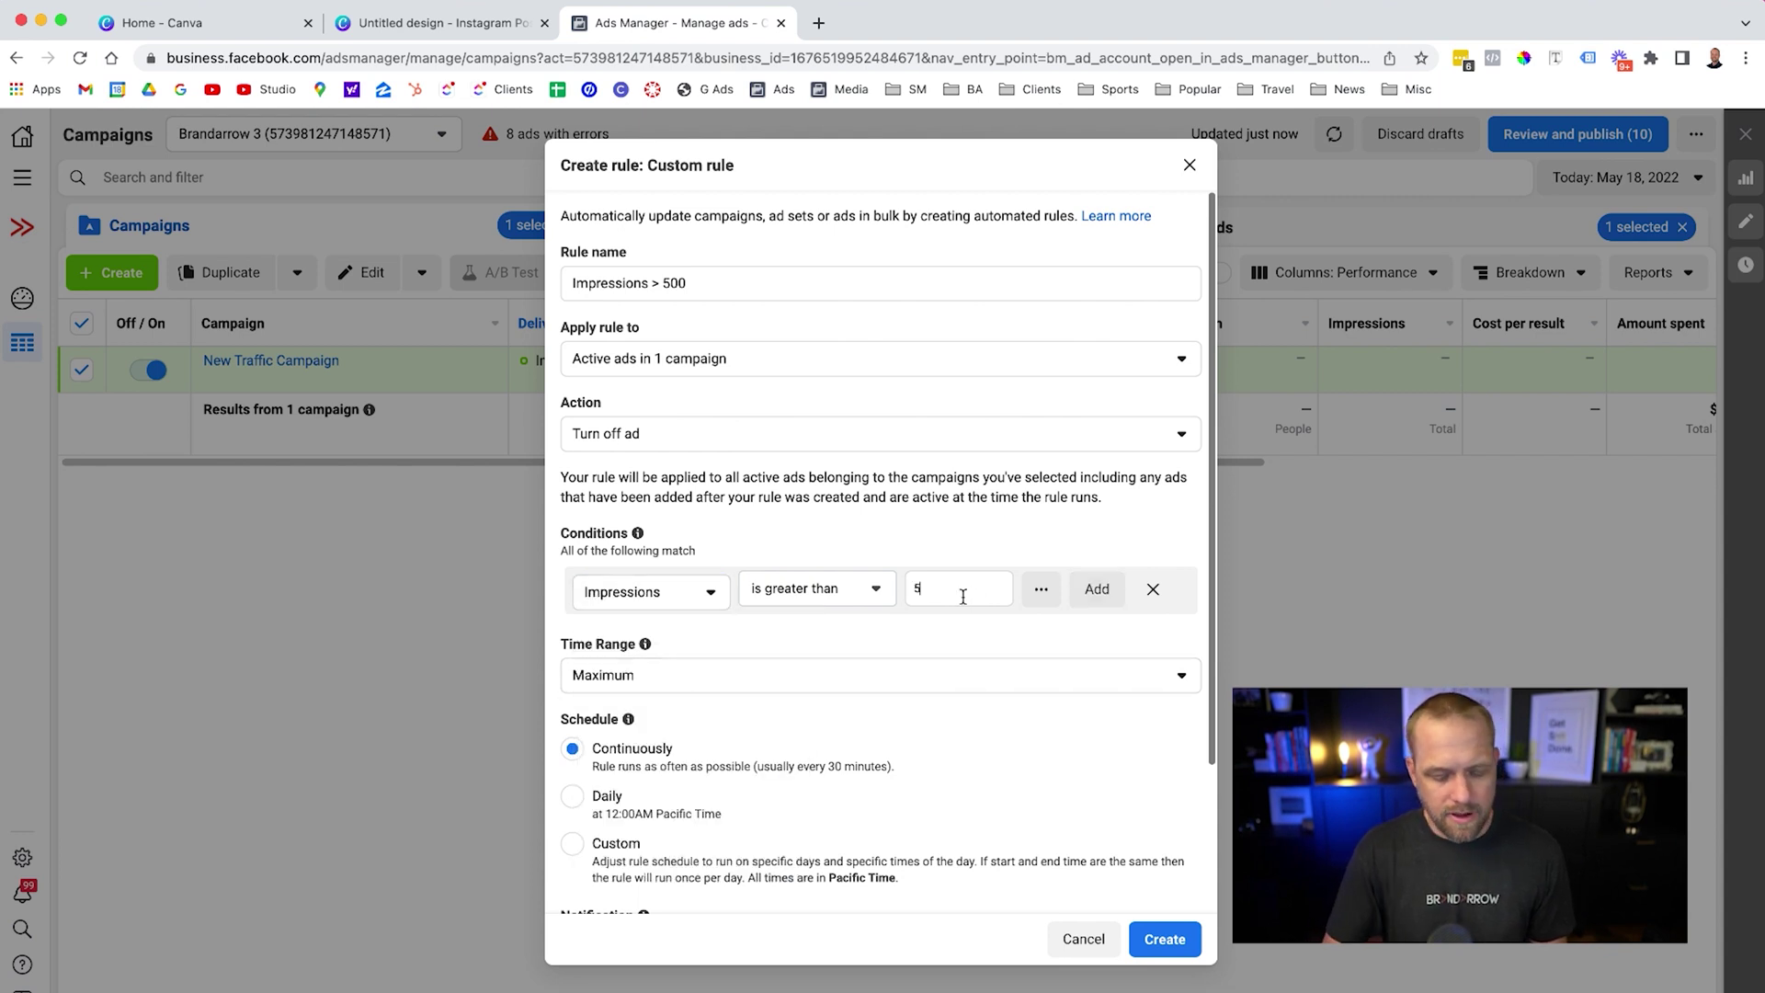
{"action": "left_click", "coordinate": [1108, 591]}
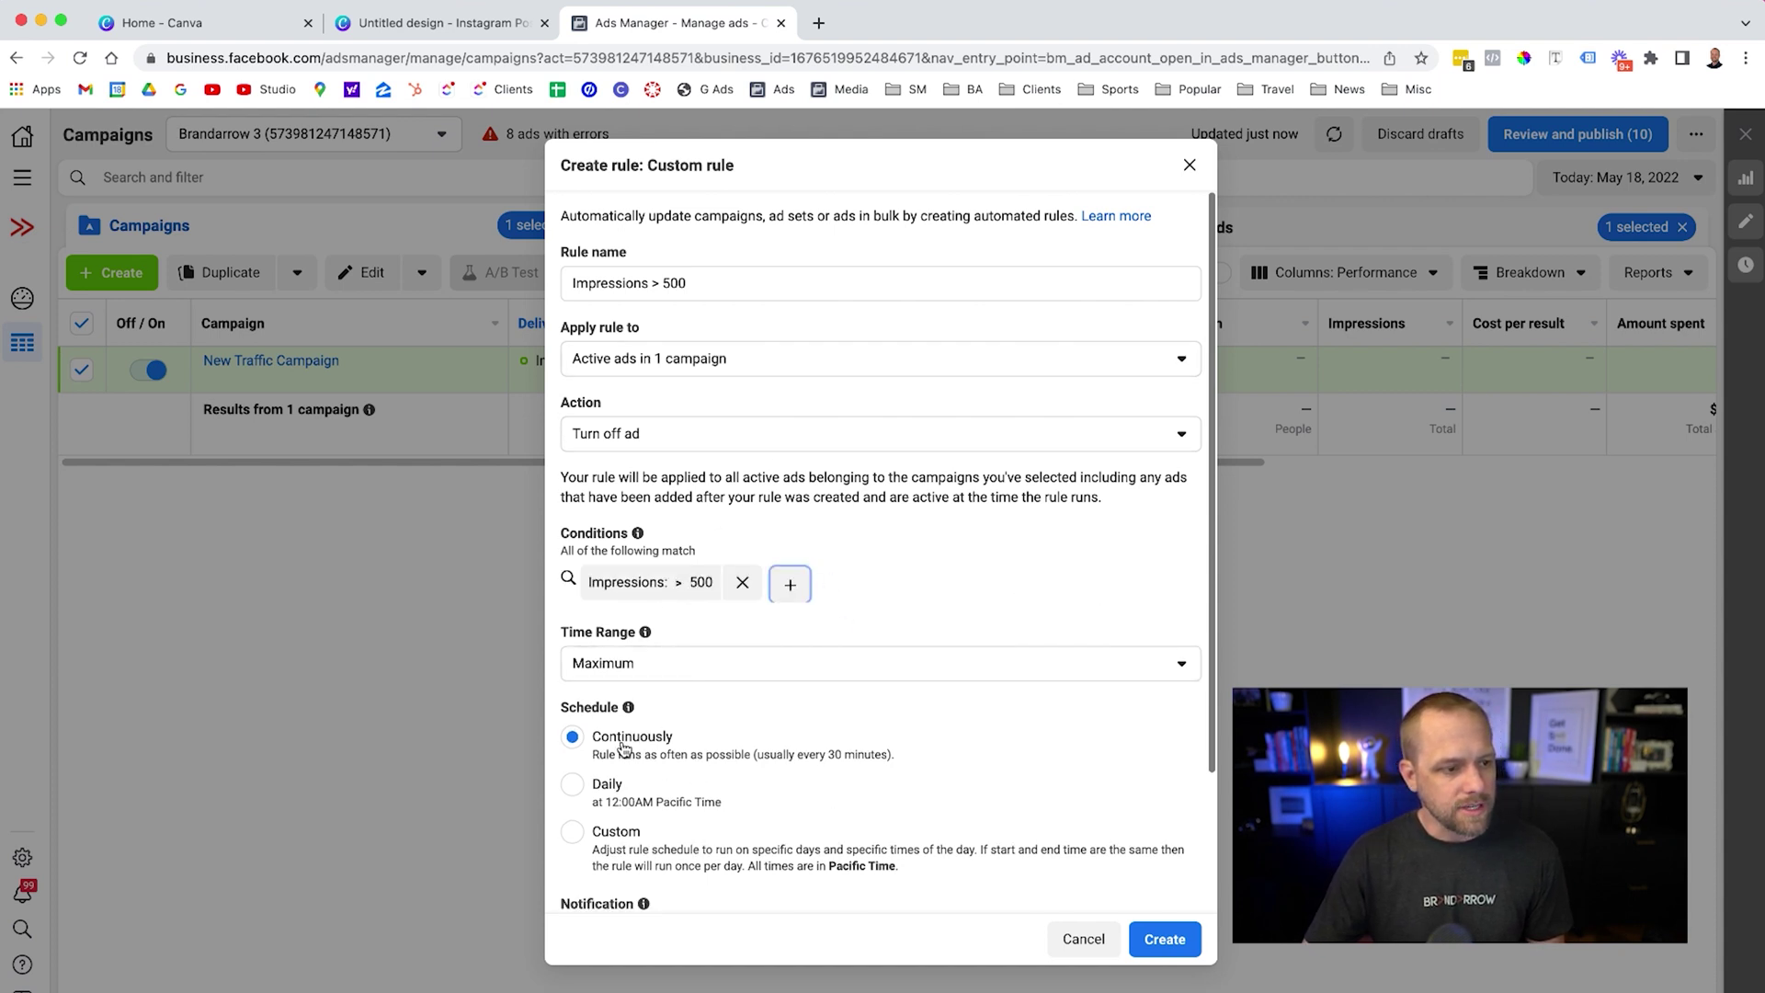
{"action": "scroll", "coordinate": [625, 747], "scroll_direction": "down", "scroll_amount": 3}
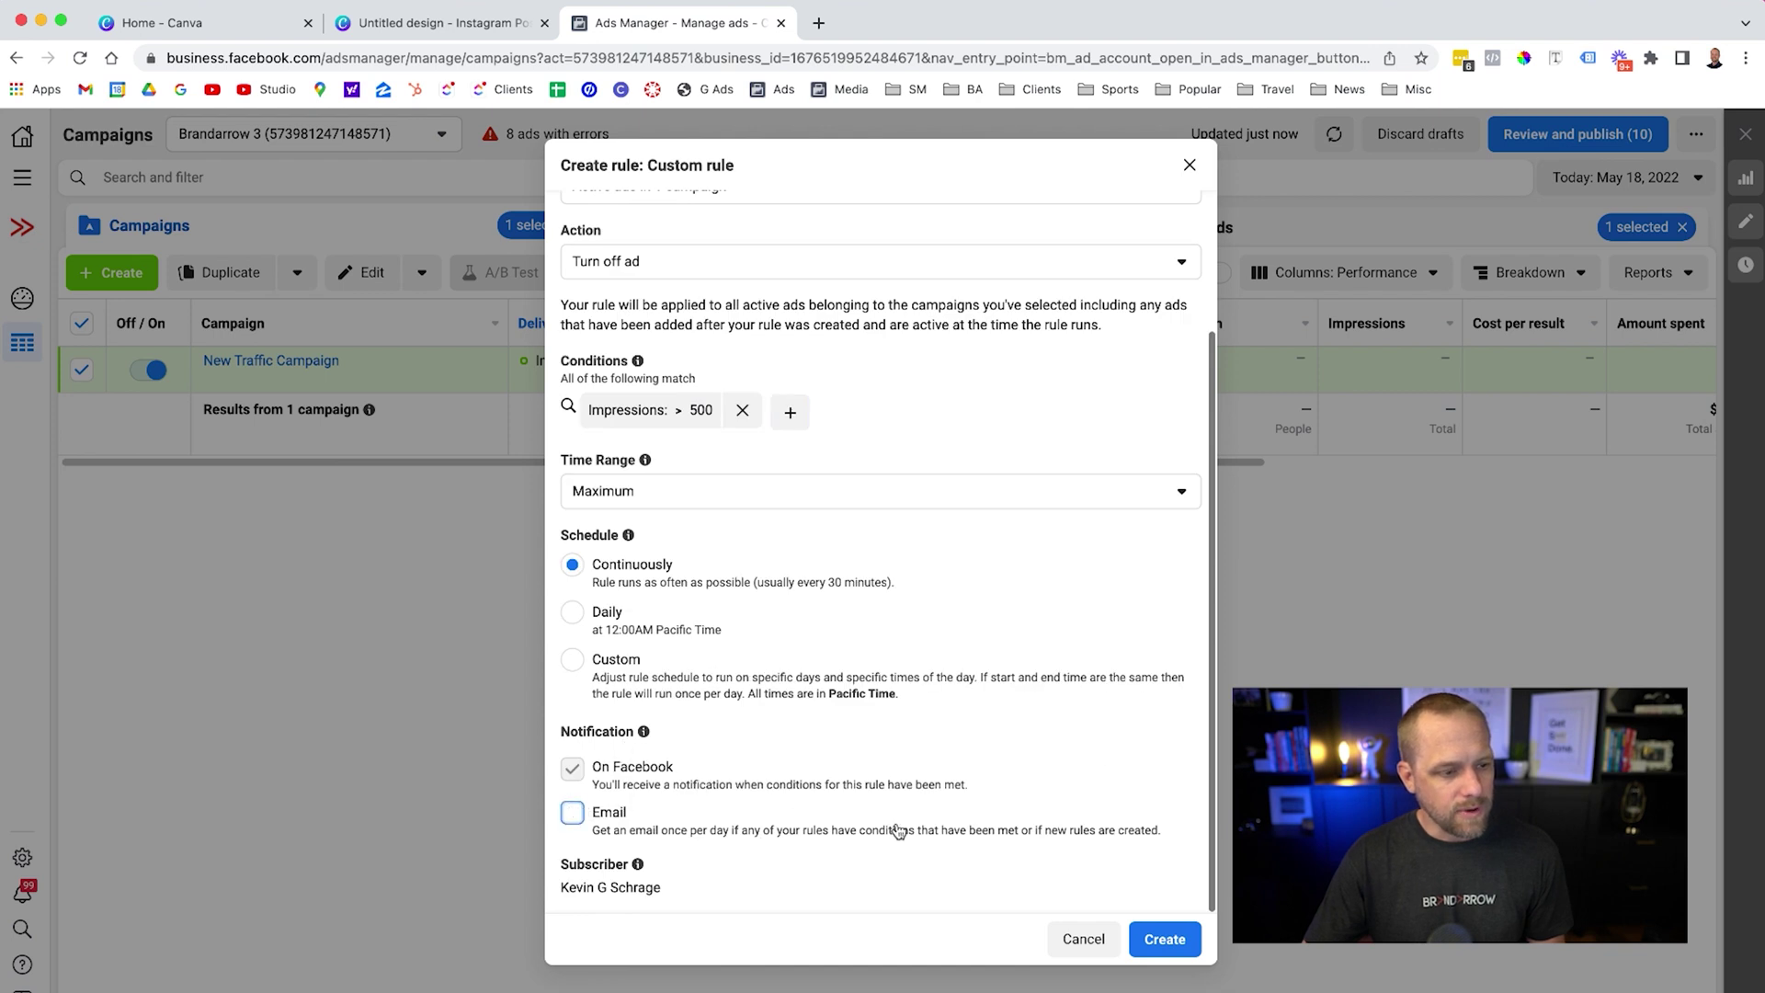
{"action": "left_click", "coordinate": [1165, 939]}
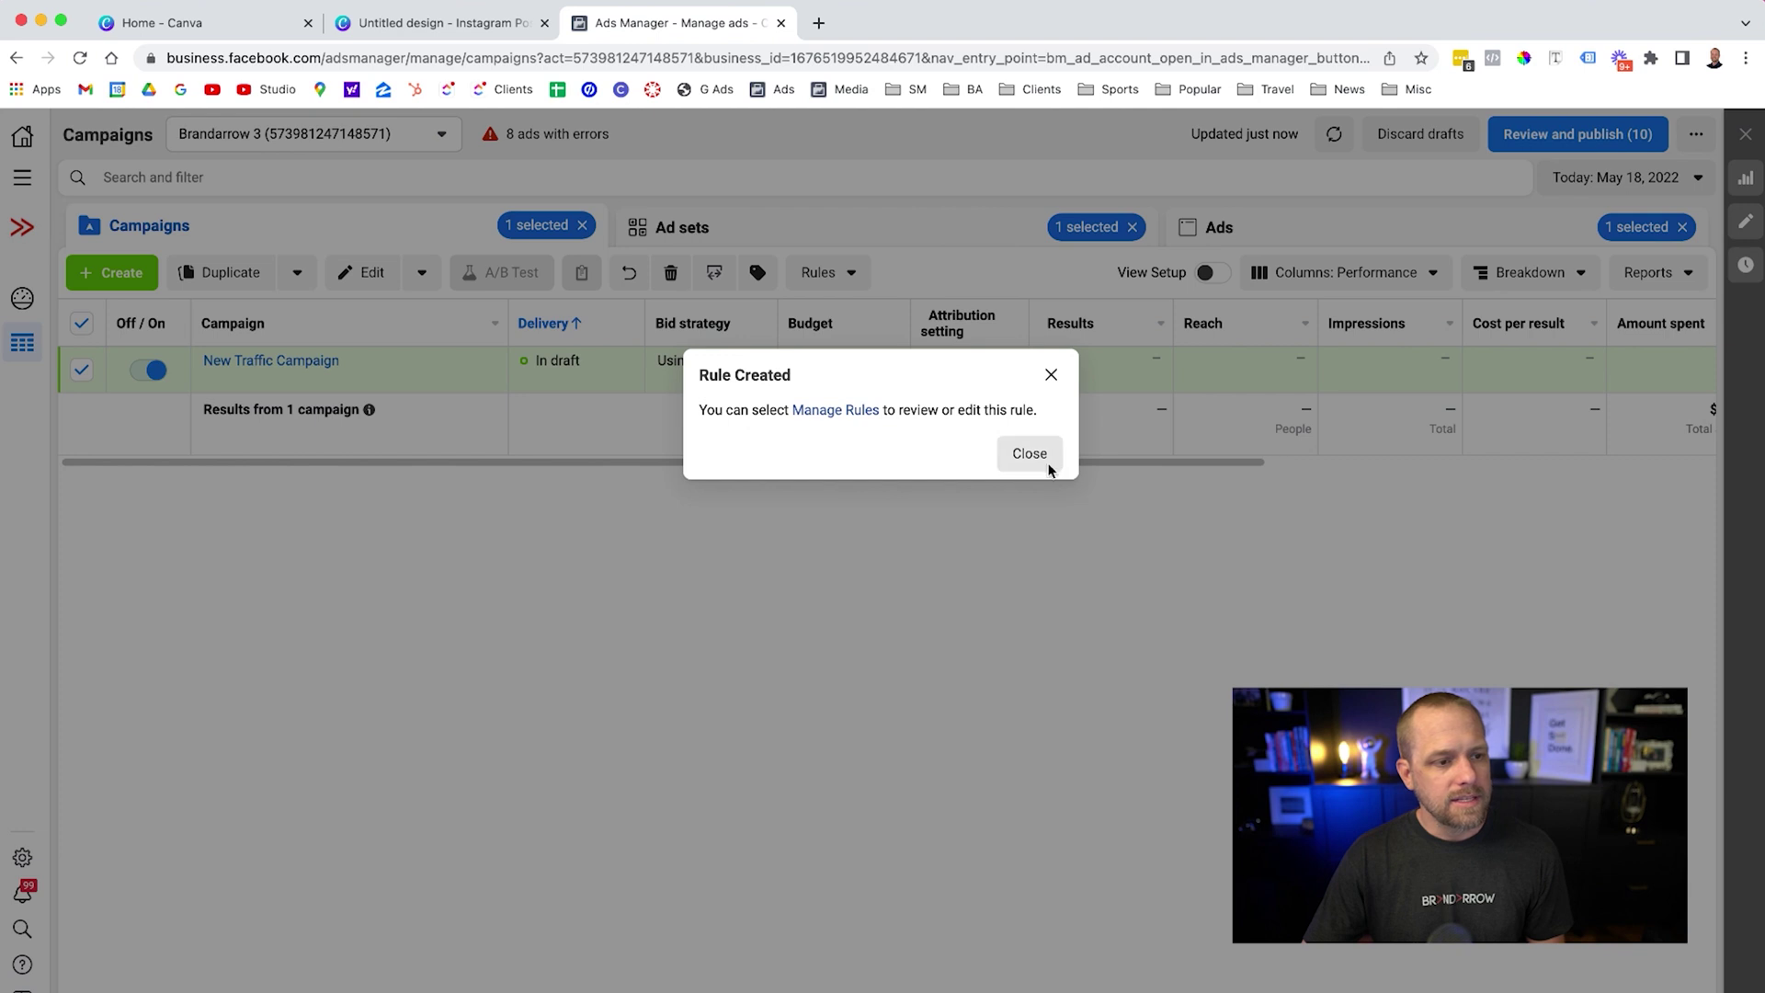
{"action": "left_click", "coordinate": [1029, 454]}
Go through Ad sets to the Ads tab, which lists all eight ads.
{"action": "left_click", "coordinate": [824, 219]}
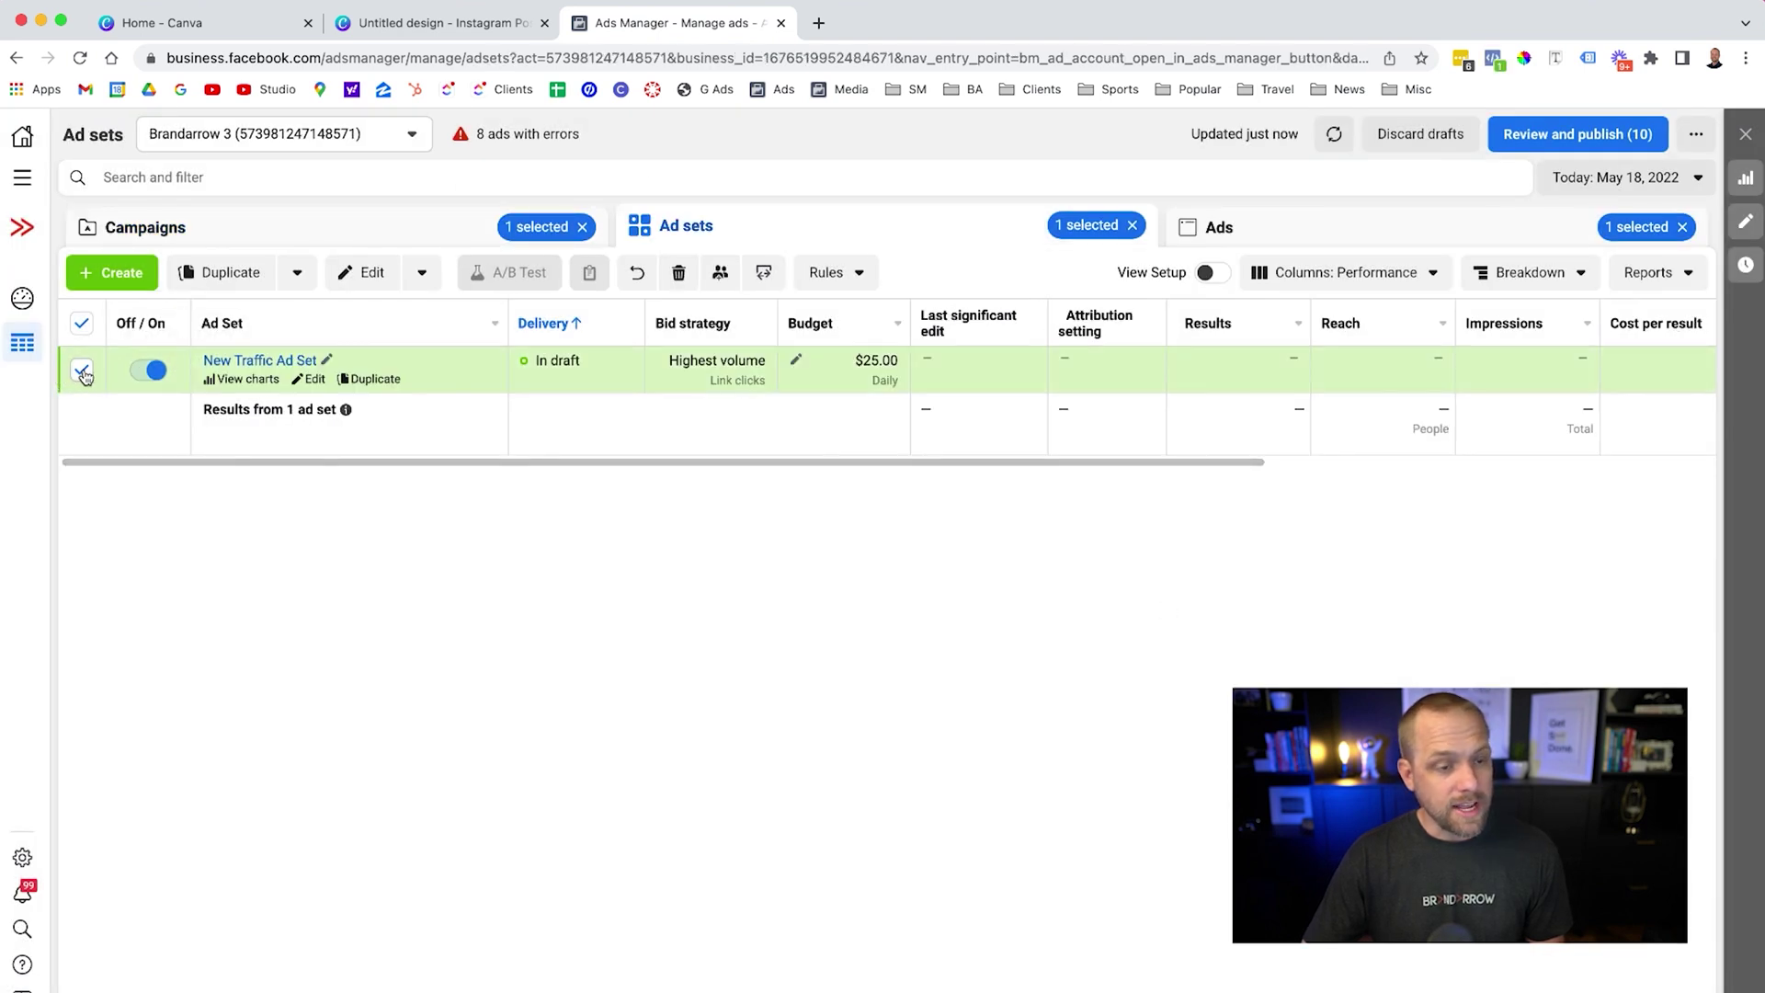
{"action": "left_click", "coordinate": [1220, 227]}
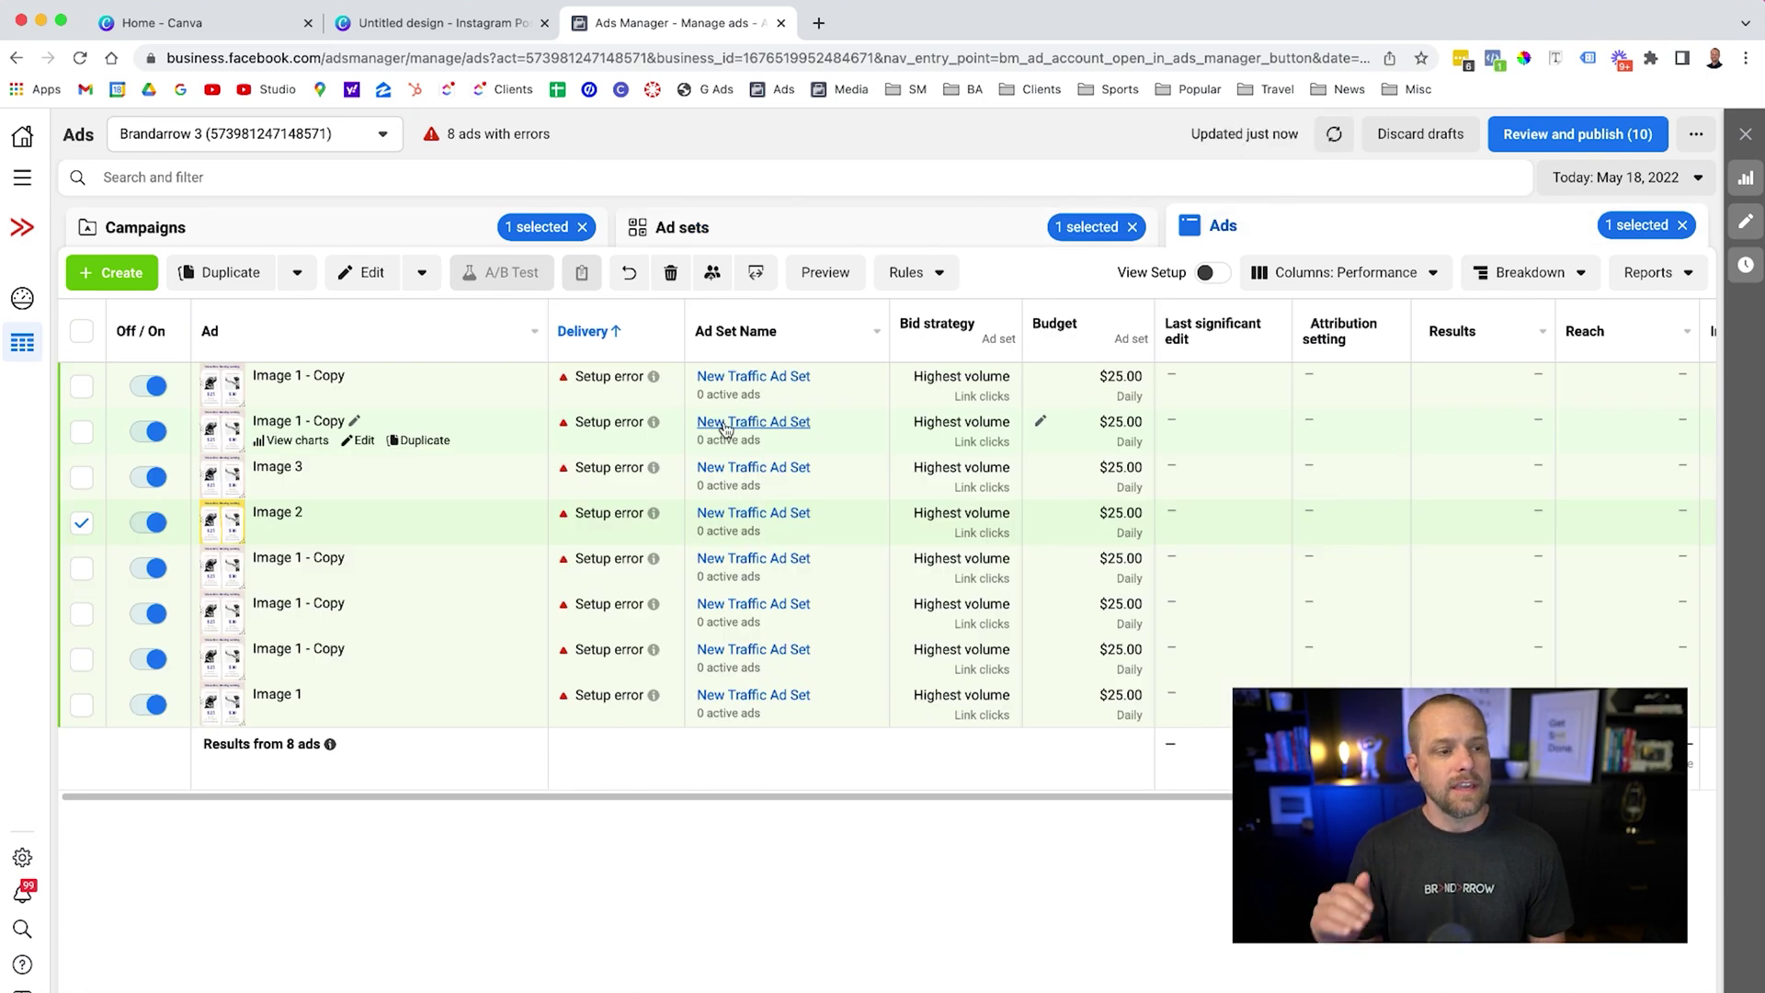